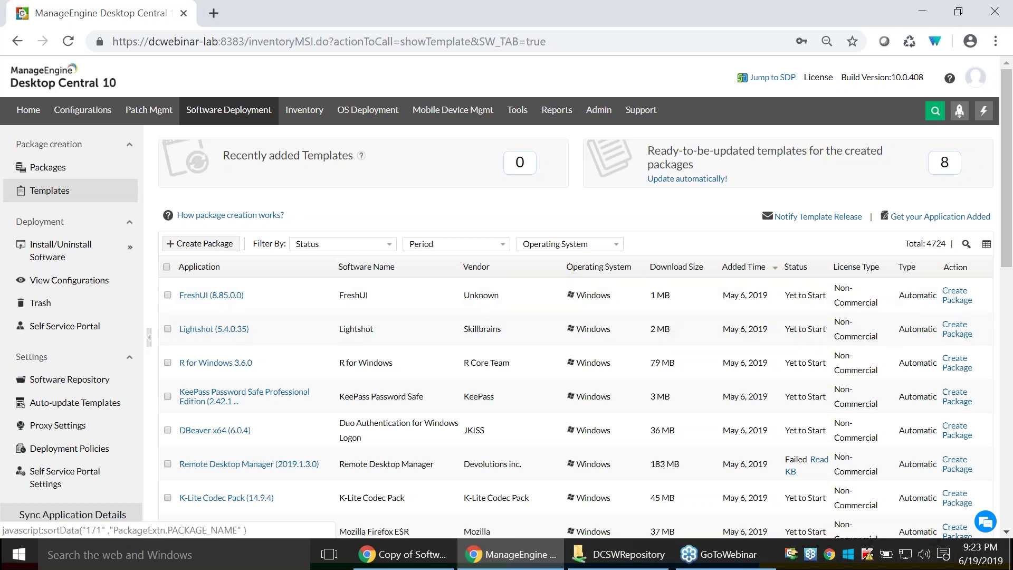
double_click(937, 244)
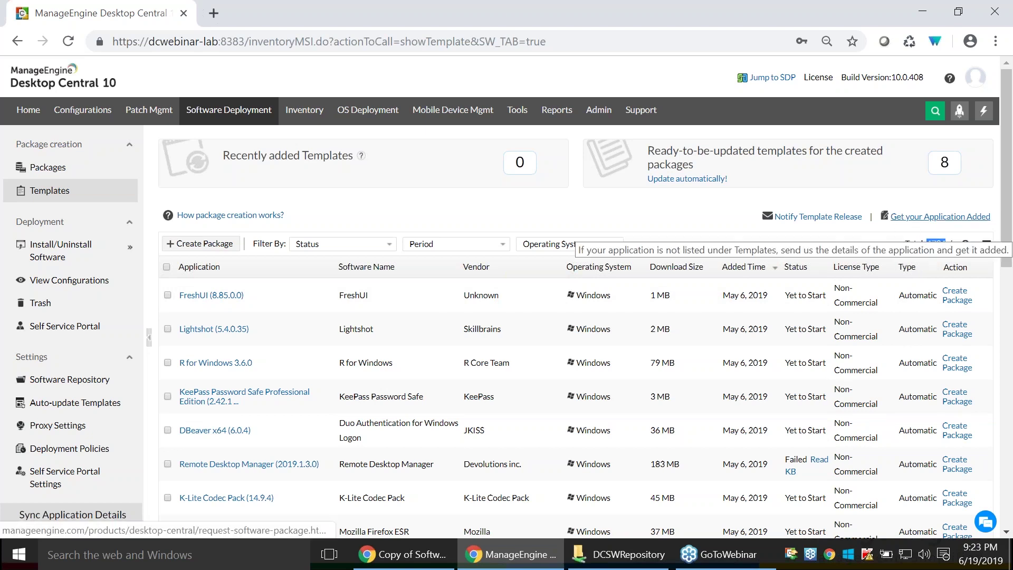
drag(908, 221, 950, 224)
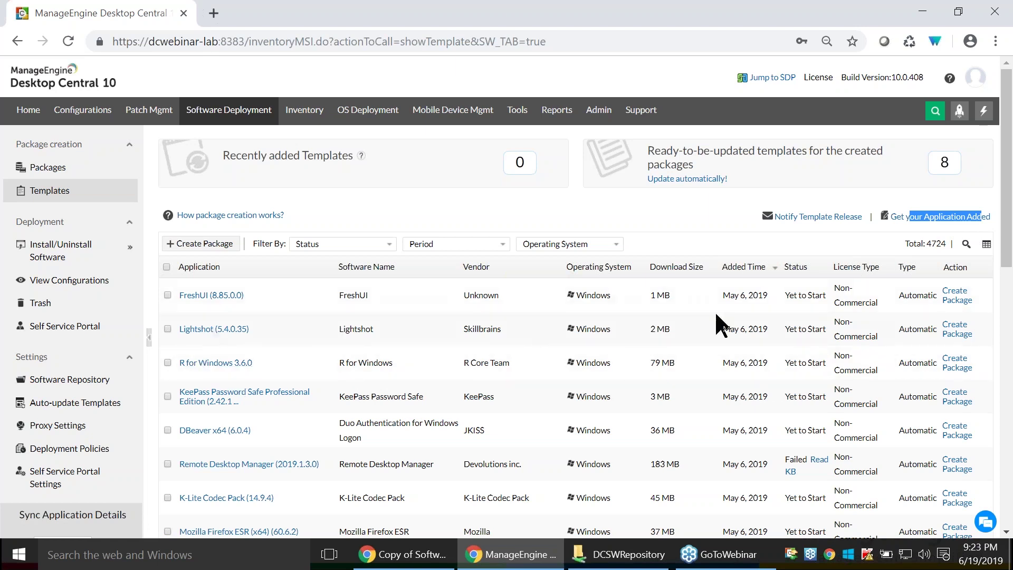
Filter the software templates by the application name "java 8".
click(966, 245)
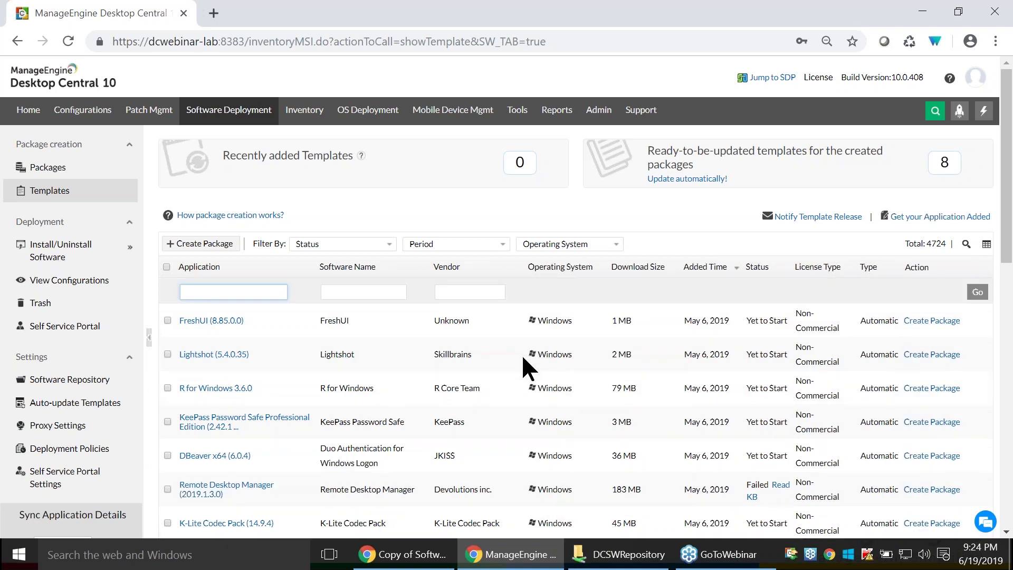
click(260, 294)
text(java 9)
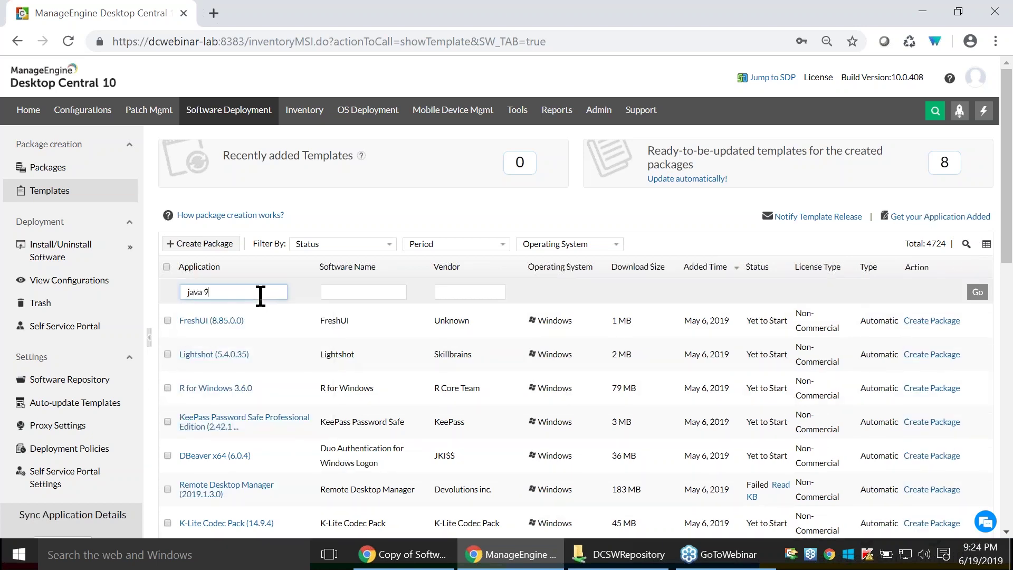
key(BackSpace)
text(8)
key(Return)
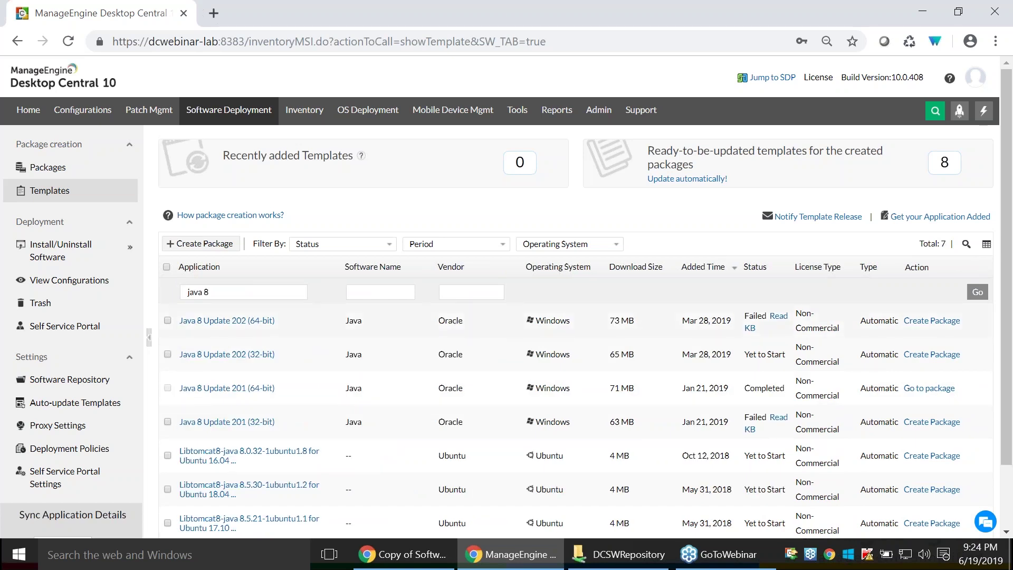
Review the type and install switches in the application details of the Java 8 Update 202 (64-bit) template.
click(252, 323)
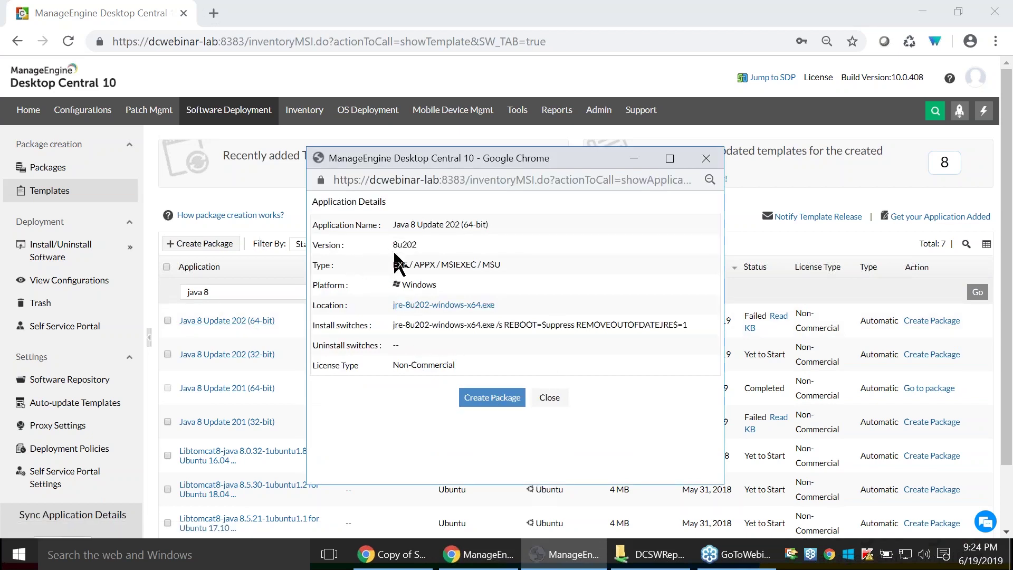
drag(393, 264, 506, 262)
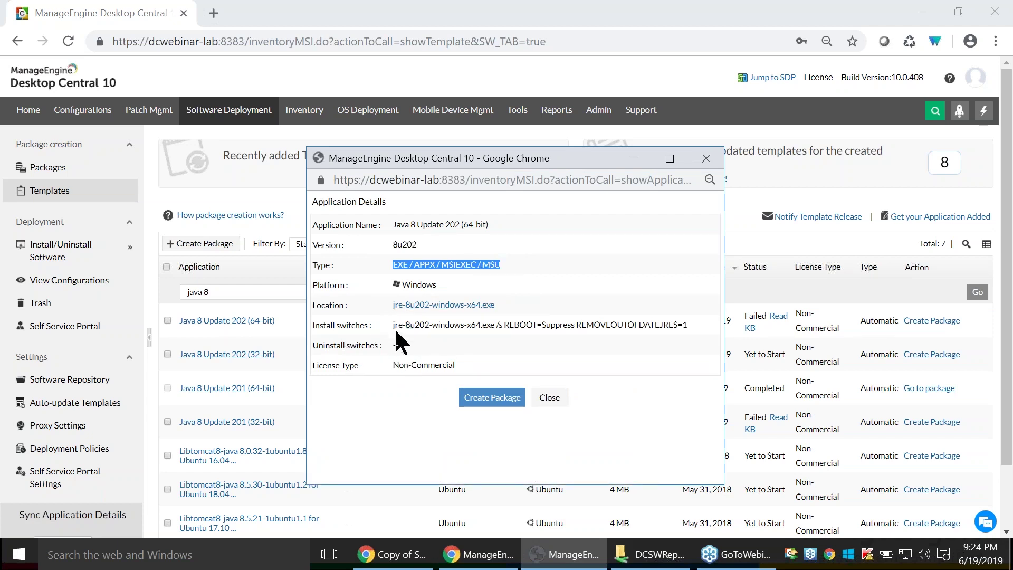
drag(394, 325, 628, 325)
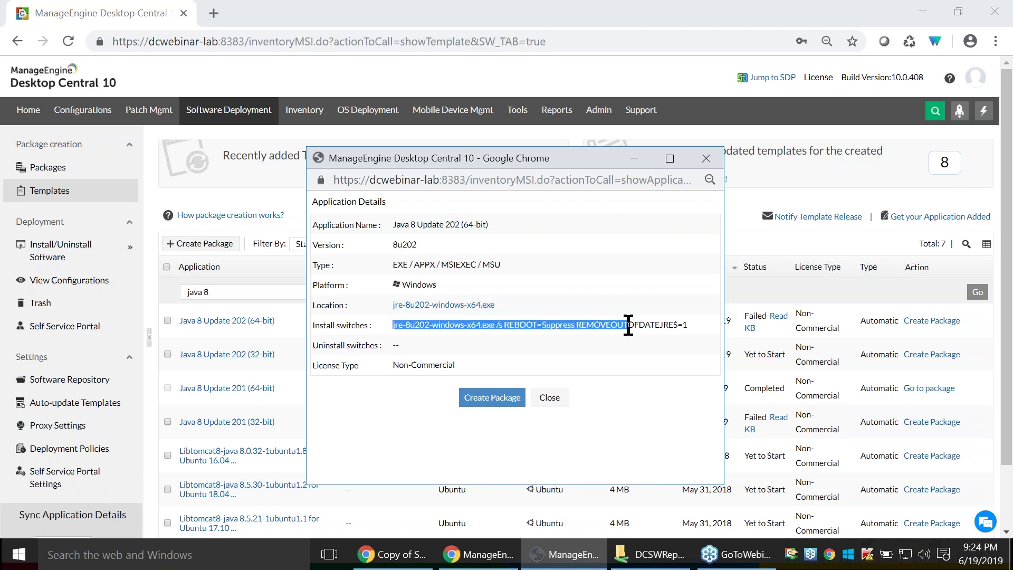
click(551, 400)
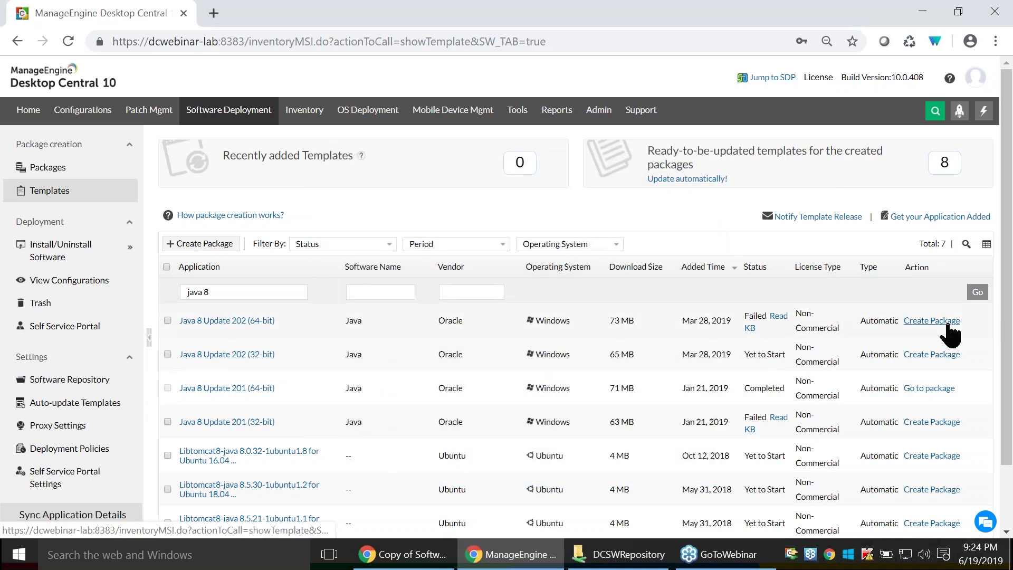
Create a package from the Java 8 Update 202 (64-bit) template with automatic Java updates in the Self Service Portal.
scroll(358, 394, down, 2)
scroll(358, 393, up, 2)
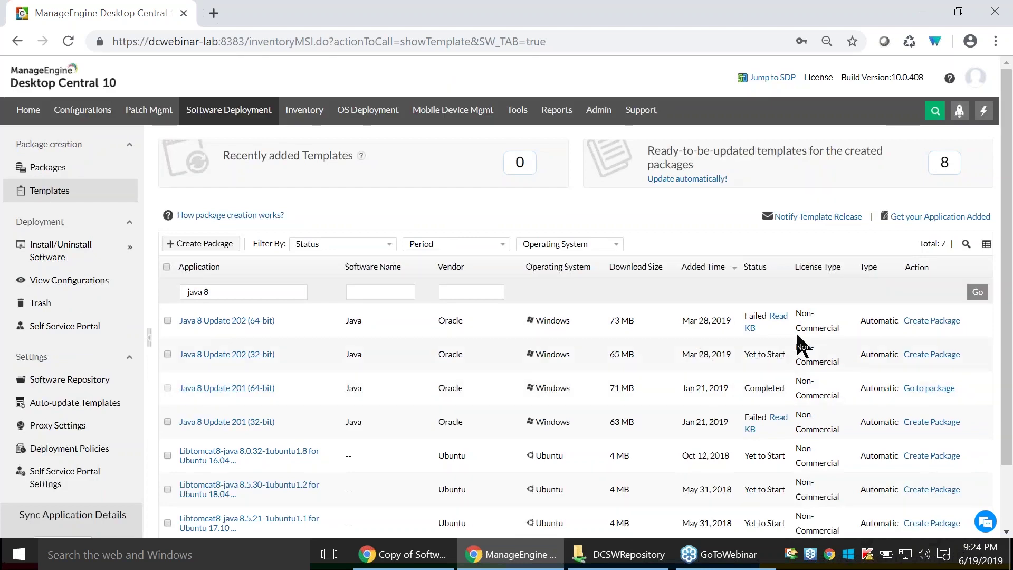
click(932, 321)
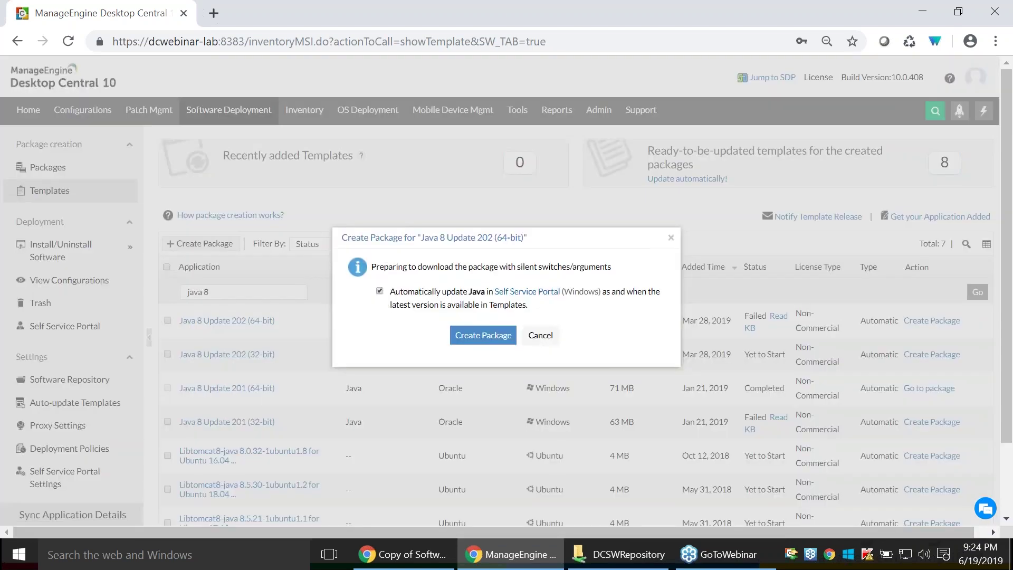
click(467, 337)
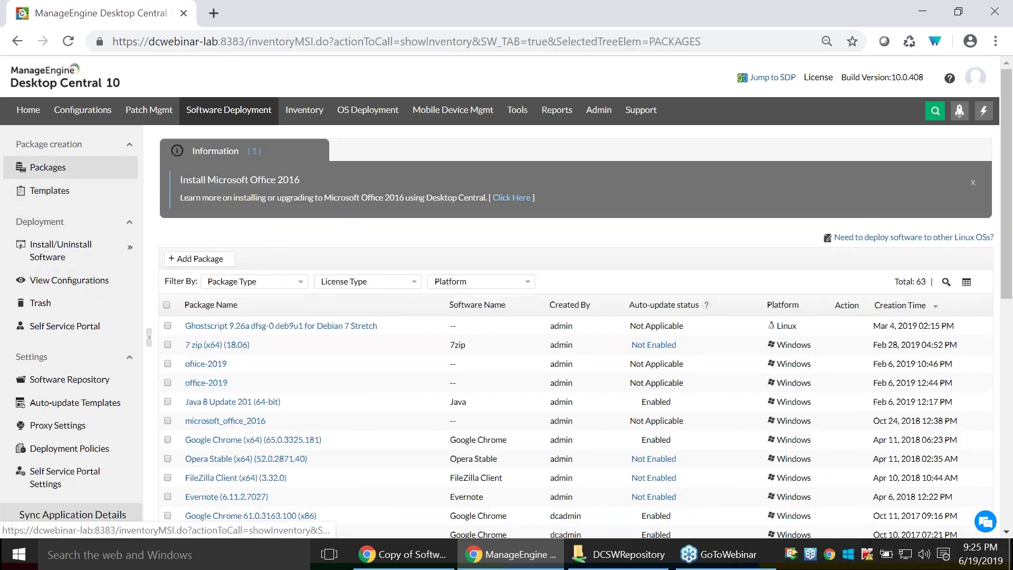
Search the list of created packages for the package name "java 8".
scroll(244, 429, down, 1)
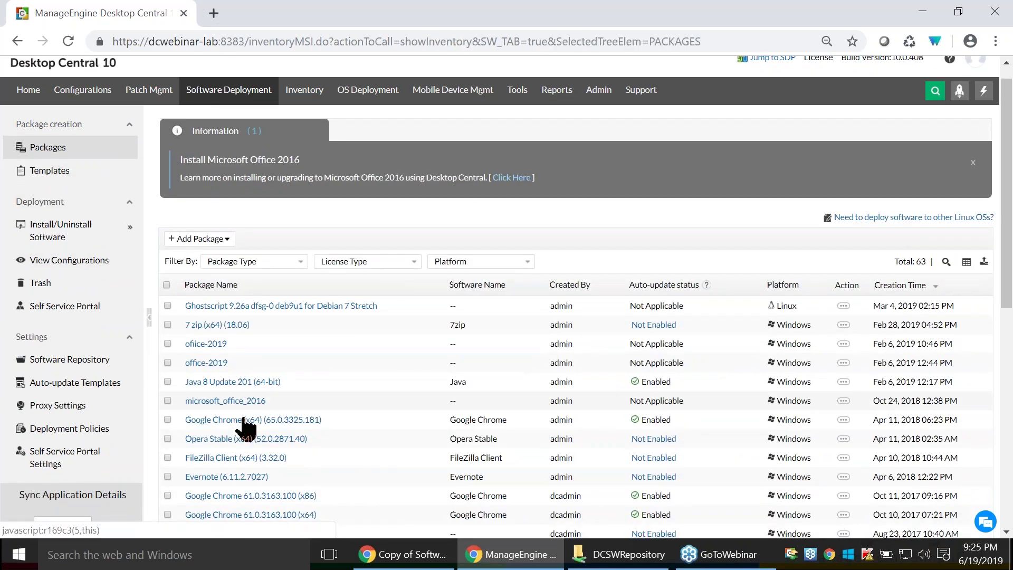
scroll(245, 429, down, 3)
scroll(257, 442, down, 4)
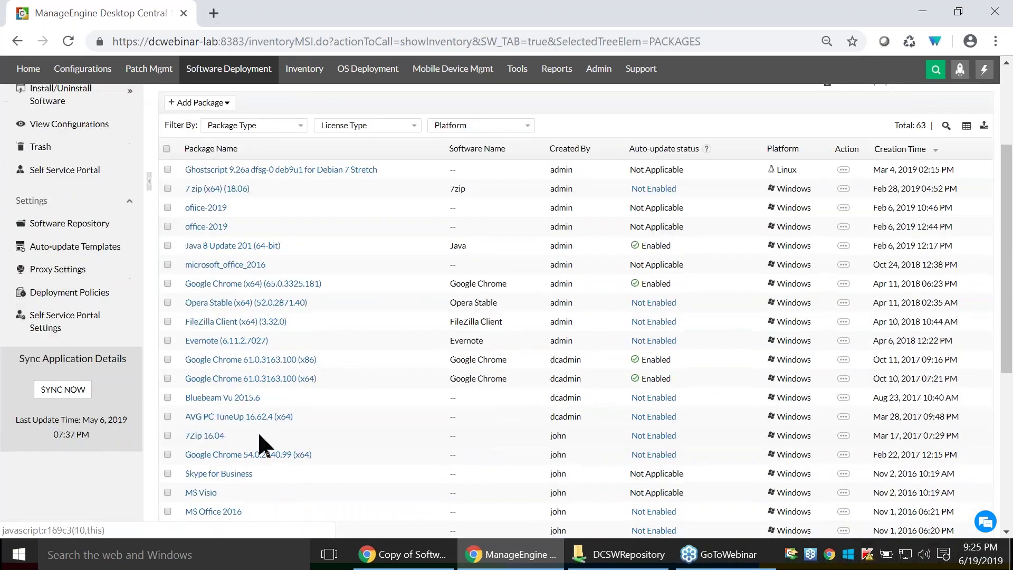
scroll(253, 320, up, 4)
scroll(248, 316, down, 10)
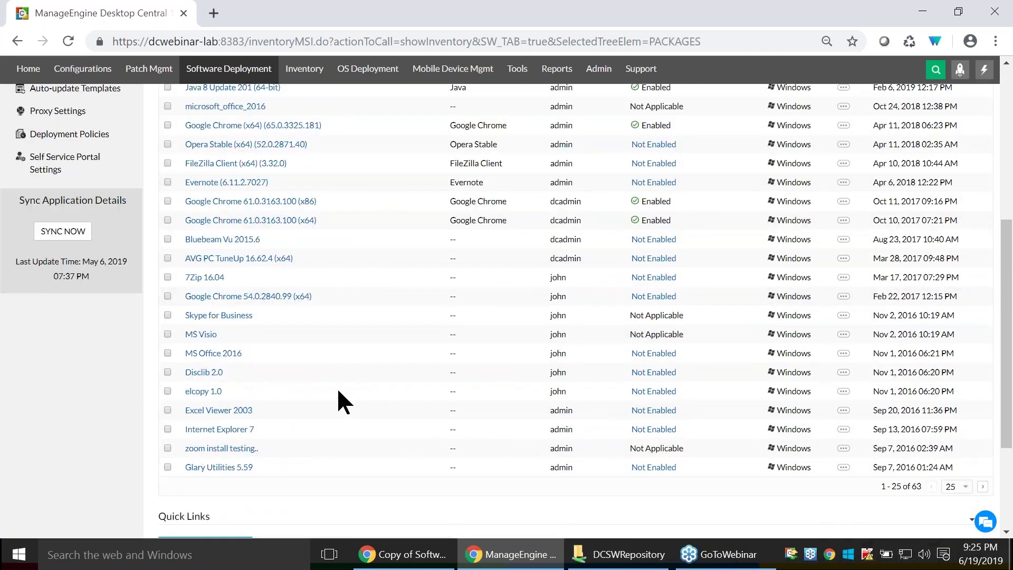
scroll(595, 409, up, 4)
scroll(596, 403, up, 10)
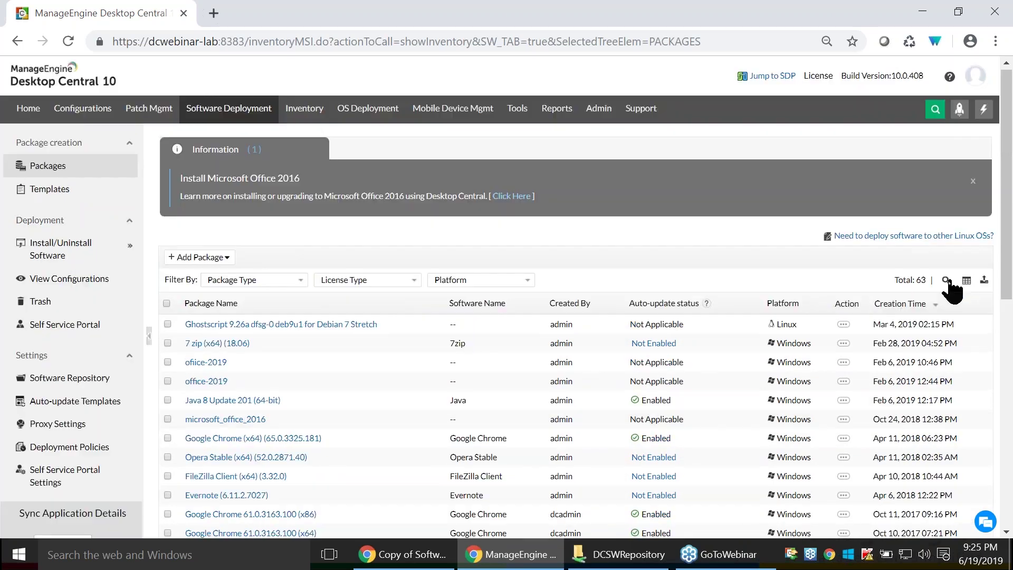
click(946, 280)
click(199, 329)
text(java 8)
key(Return)
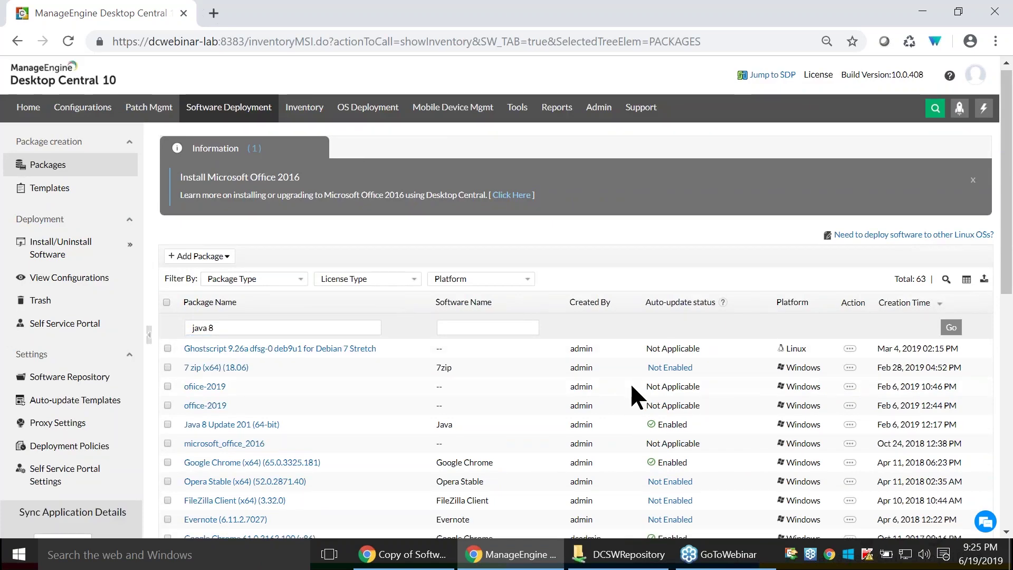
Select the Java 8 Update 201 (64-bit) package and start a Windows computer configuration to install or uninstall it.
scroll(631, 382, down, 3)
click(168, 269)
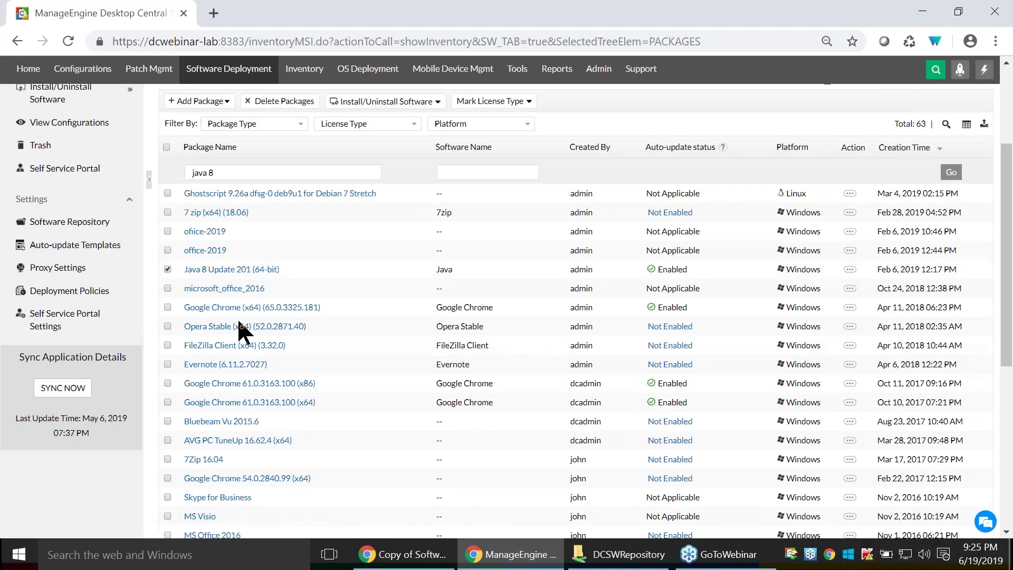
scroll(239, 322, up, 1)
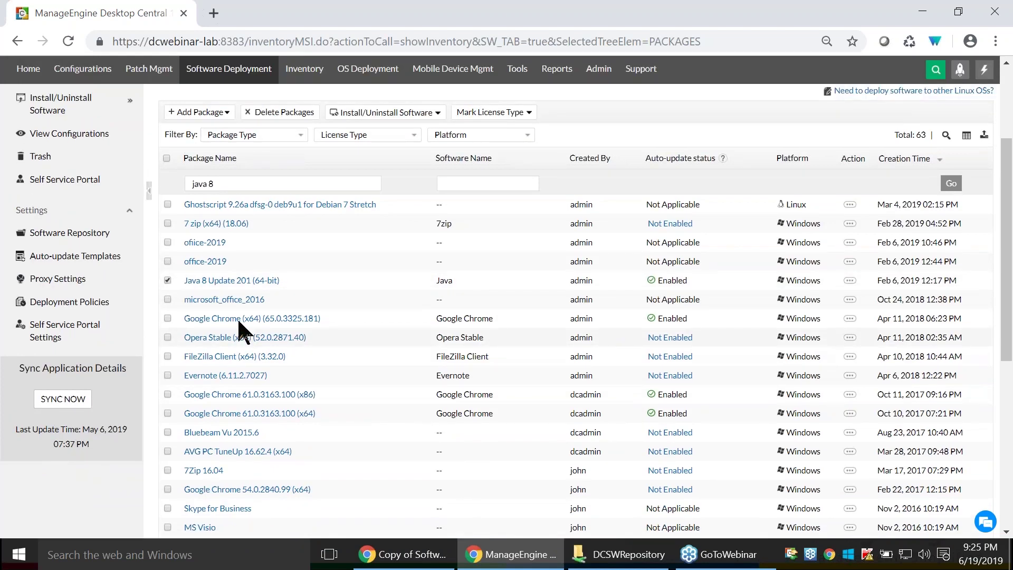
scroll(238, 328, up, 1)
click(386, 180)
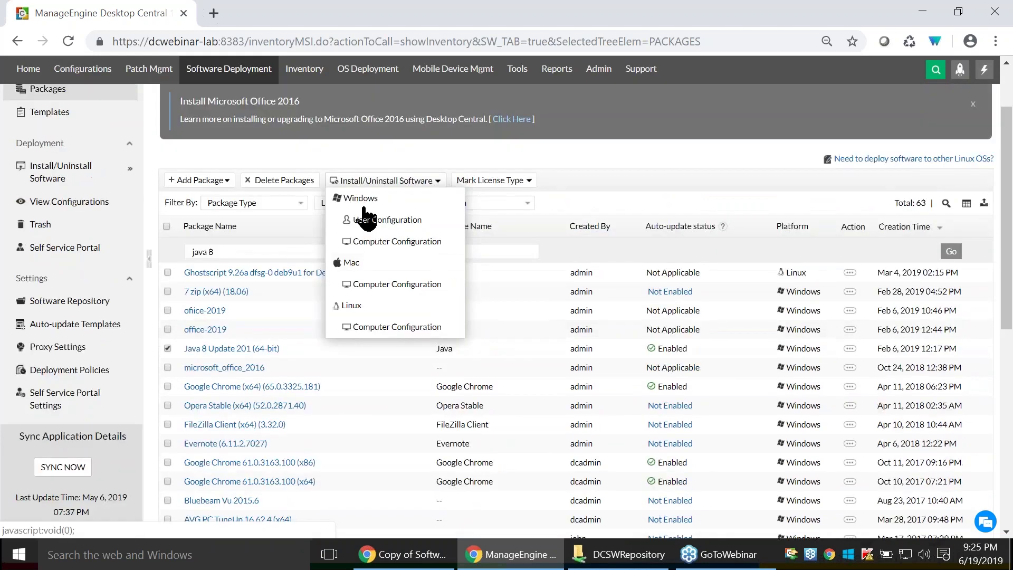
click(373, 241)
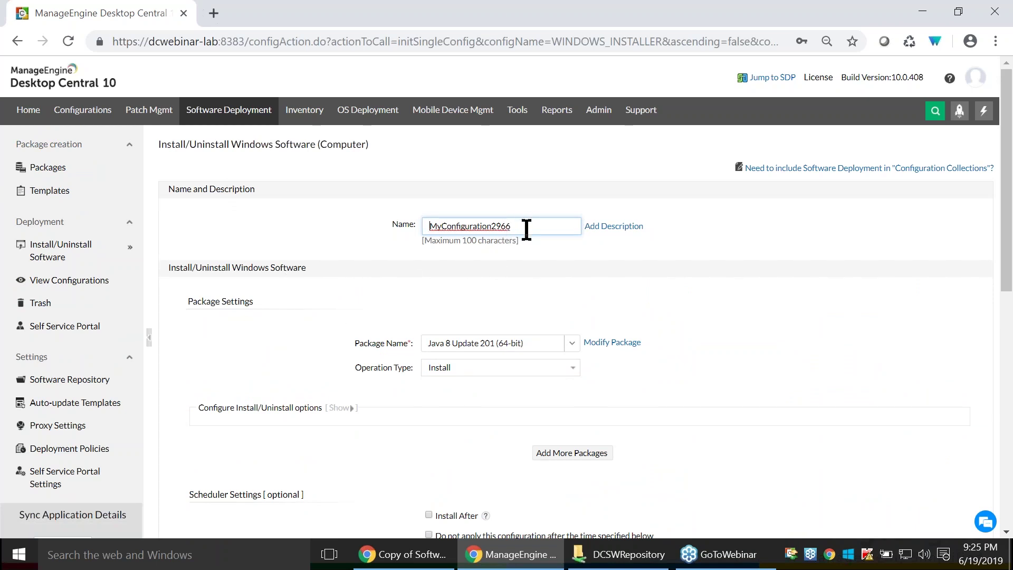
Name the configuration "Java 8 to all network computers".
drag(527, 229, 436, 228)
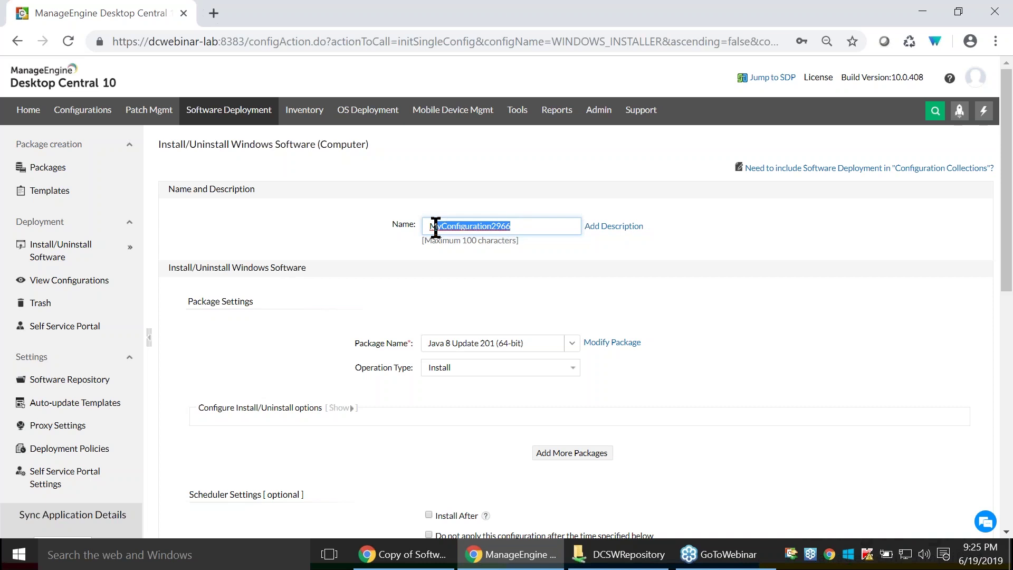
click(435, 227)
drag(529, 226, 404, 227)
text(Java)
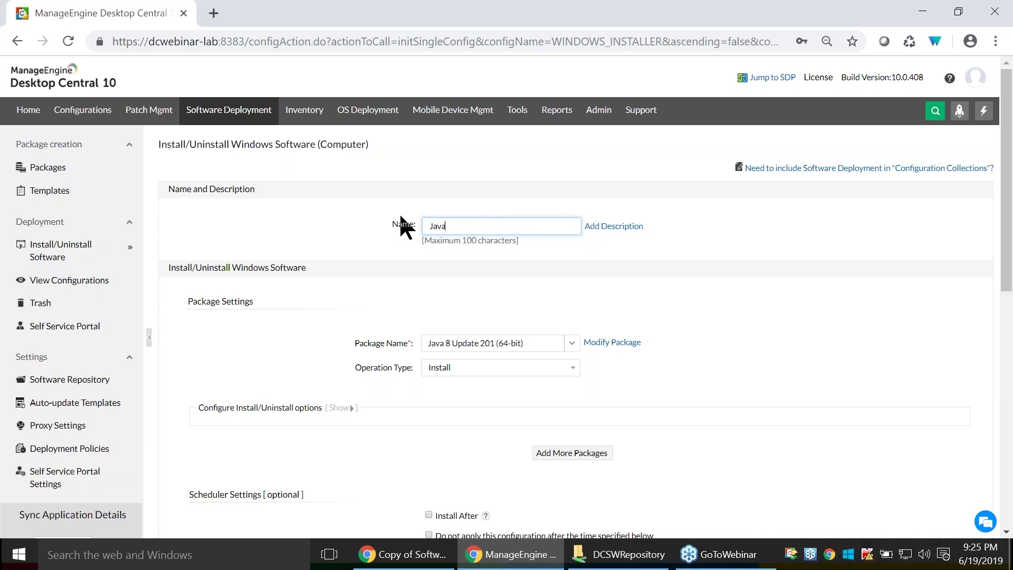
text( 8 to all network computers)
Add Java 8 Update 201 (64-bit) and .NET Framework 2.0 to the configuration's packages with the Install operation.
scroll(424, 325, down, 2)
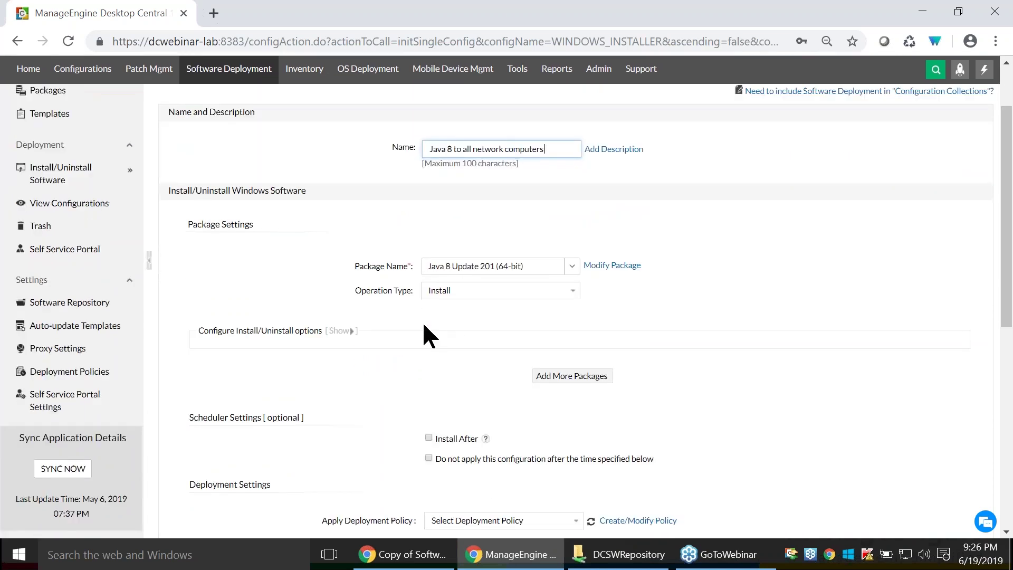
scroll(584, 307, down, 2)
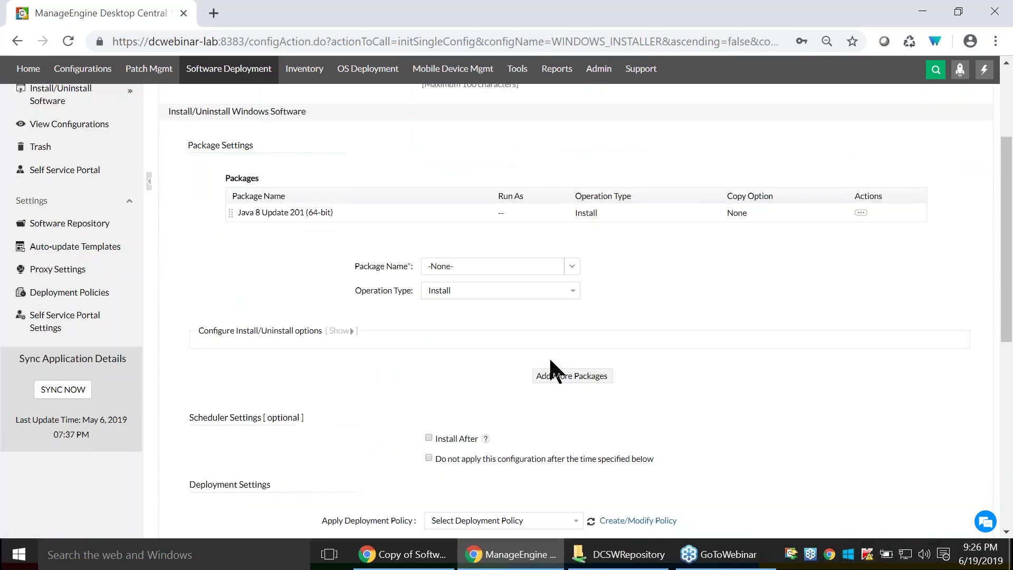
click(486, 268)
click(573, 266)
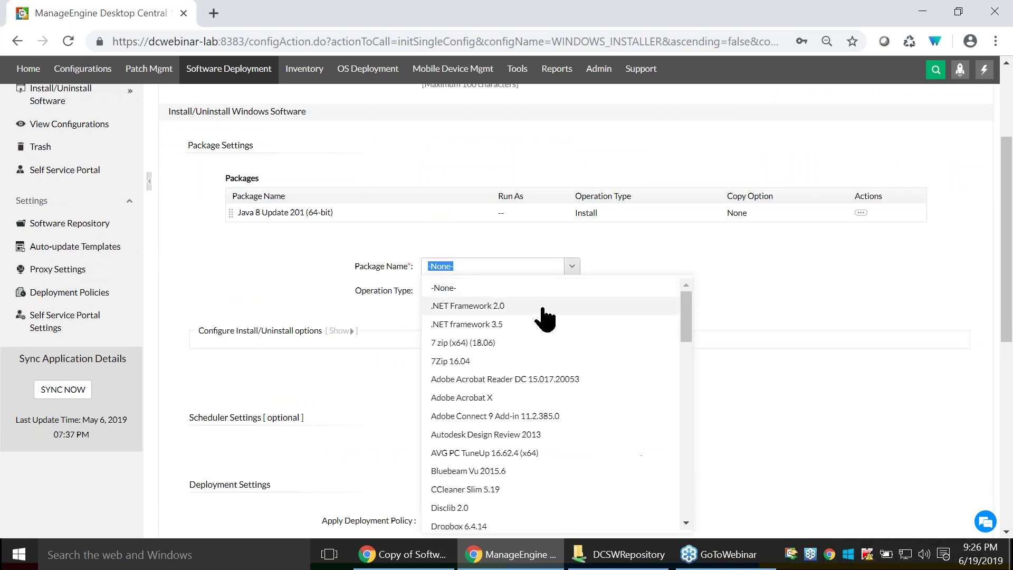
click(510, 308)
click(571, 376)
Add the 7 zip (x64) (18.06) package to the configuration with the Install operation.
click(575, 284)
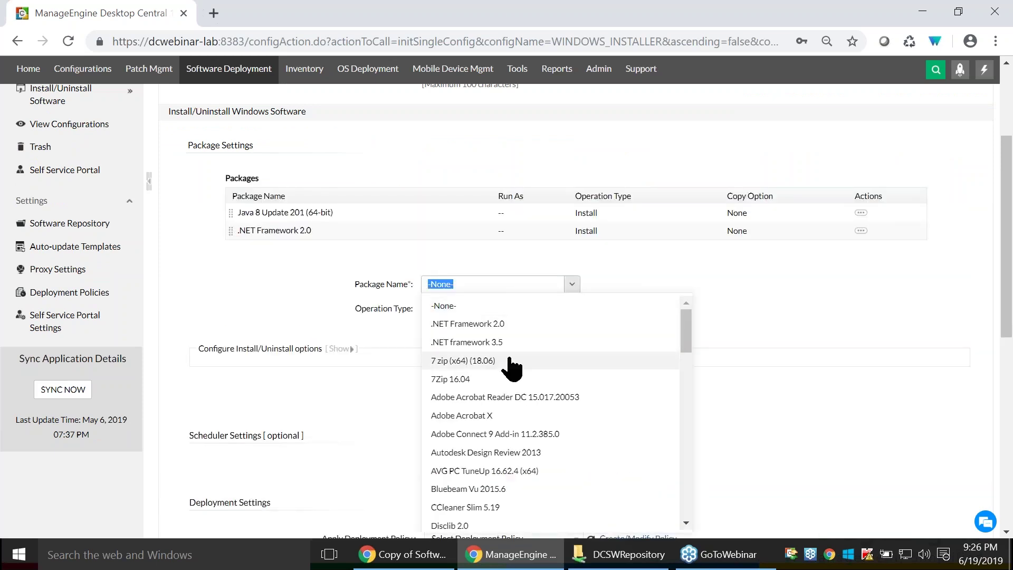
click(467, 365)
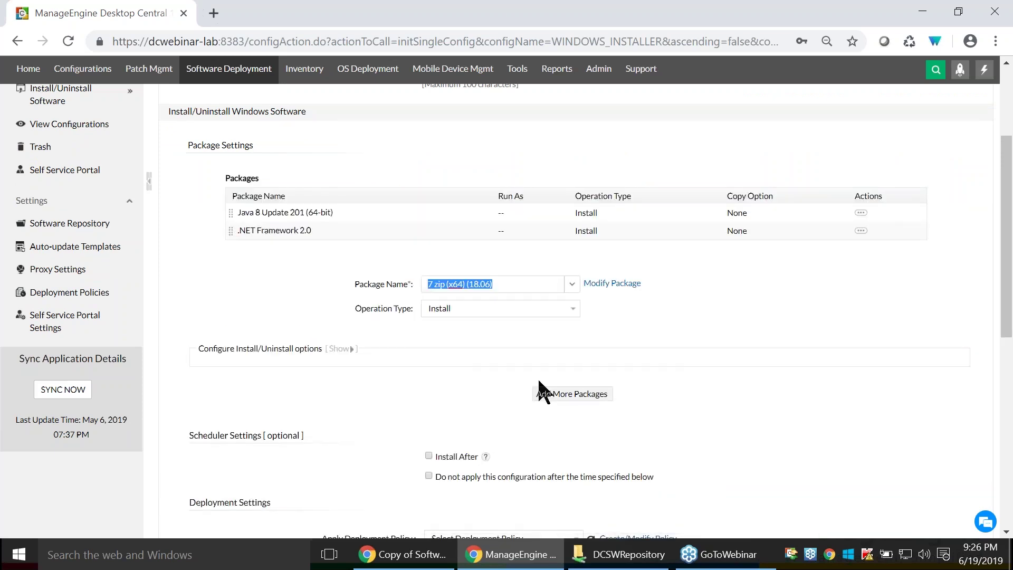
click(553, 393)
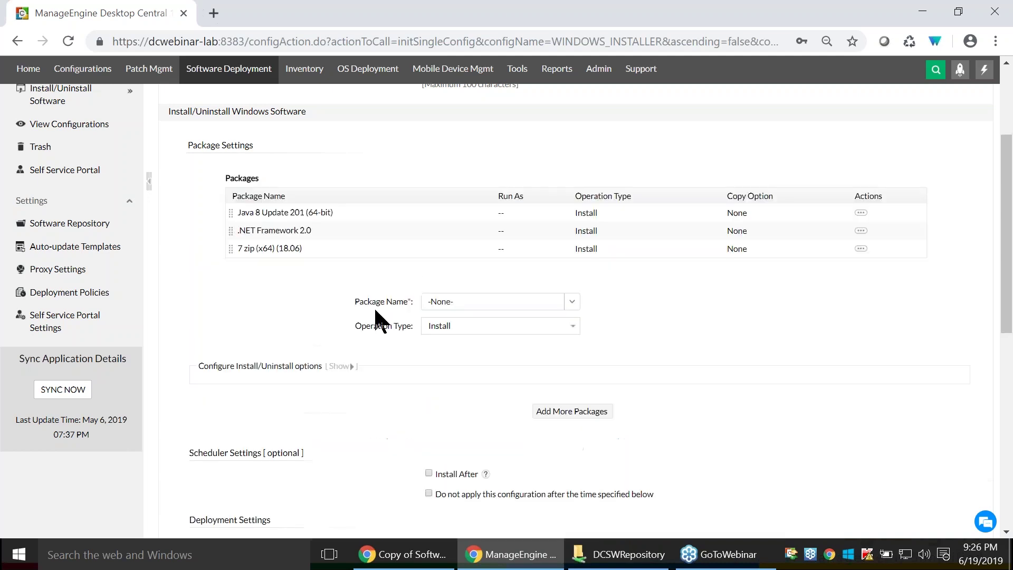
scroll(375, 316, down, 2)
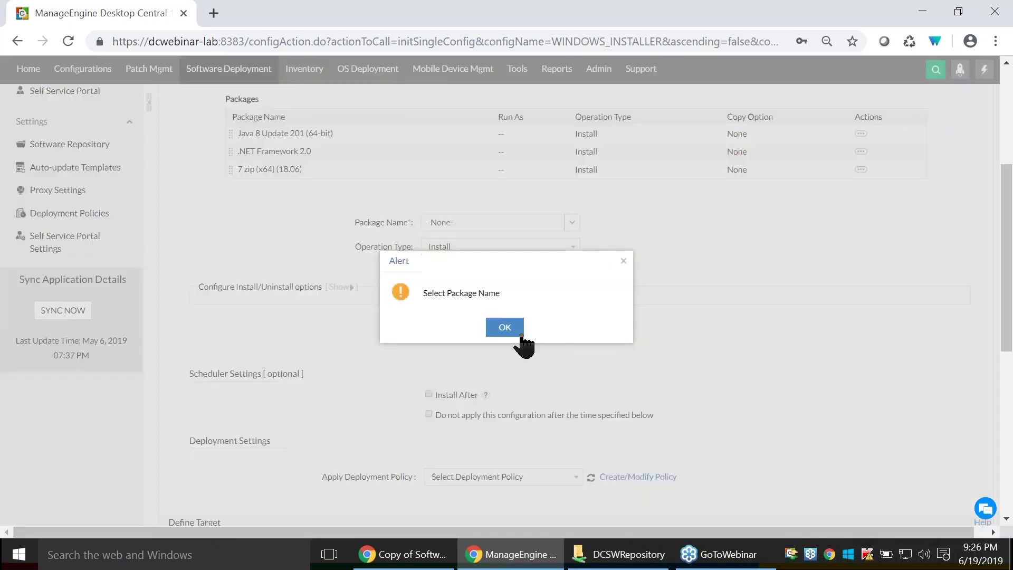
click(623, 261)
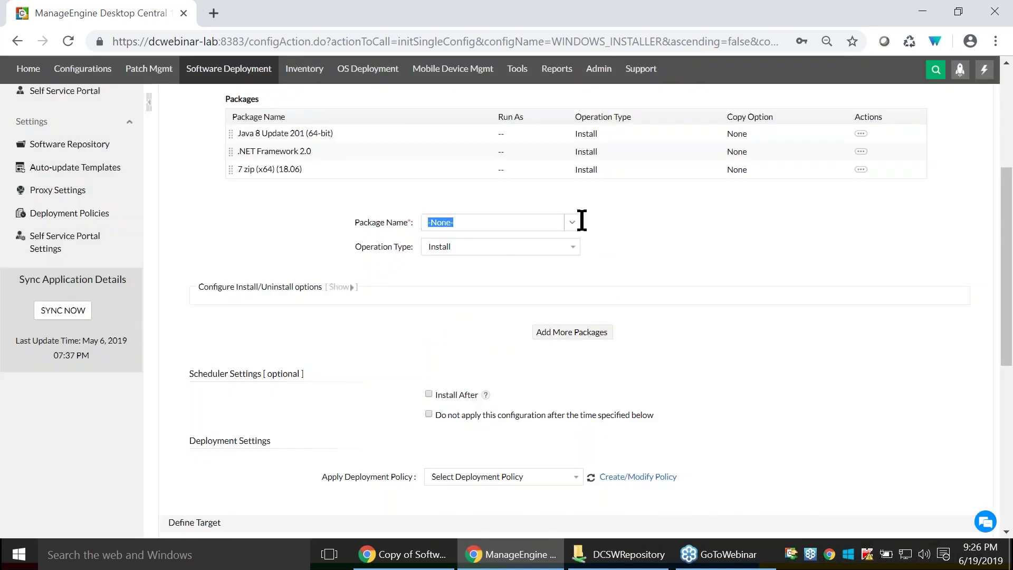
Choose .NET Framework 2.0 as the next package and expand its install/uninstall options.
click(572, 222)
click(495, 262)
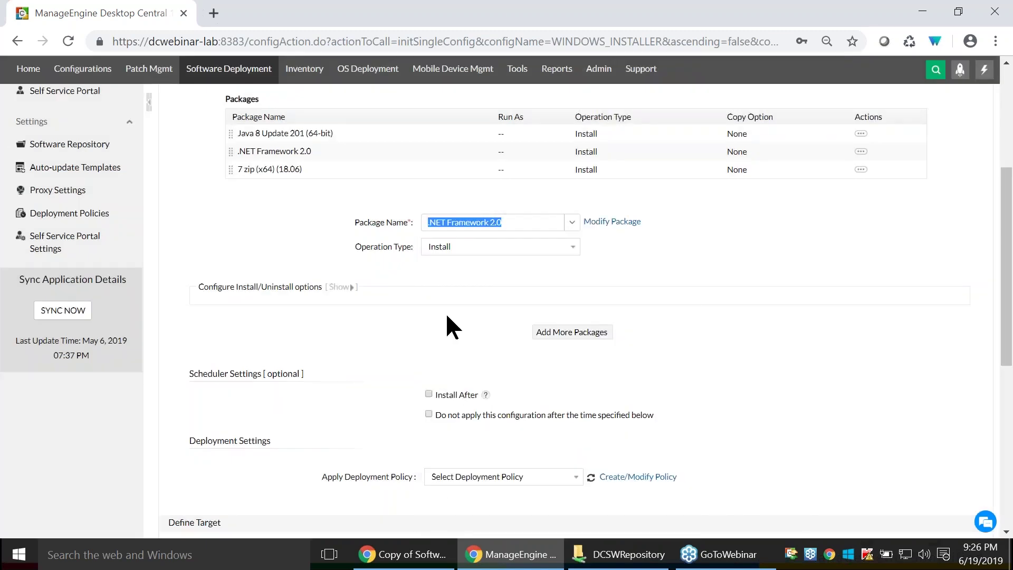
click(408, 288)
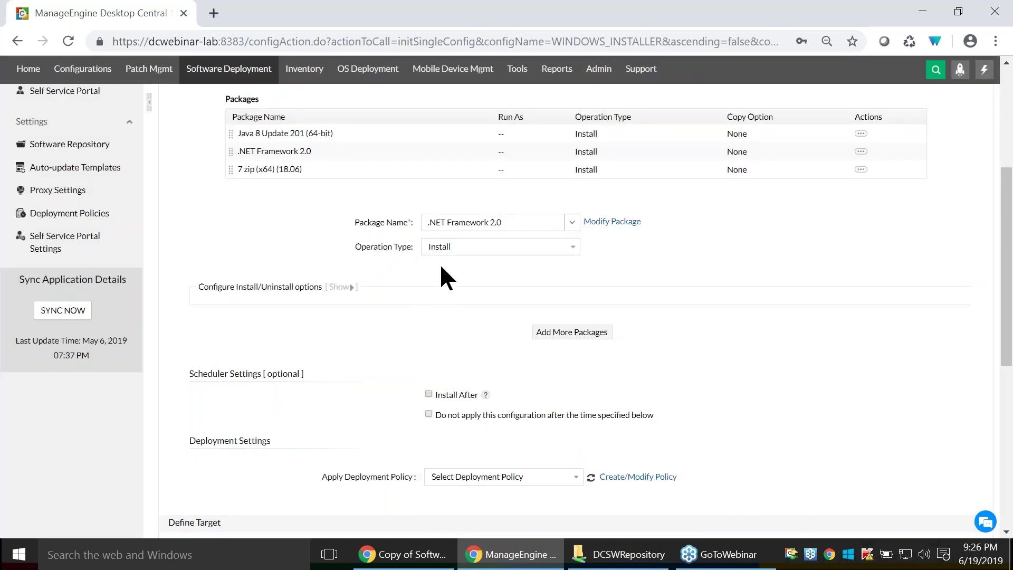
scroll(441, 257, up, 2)
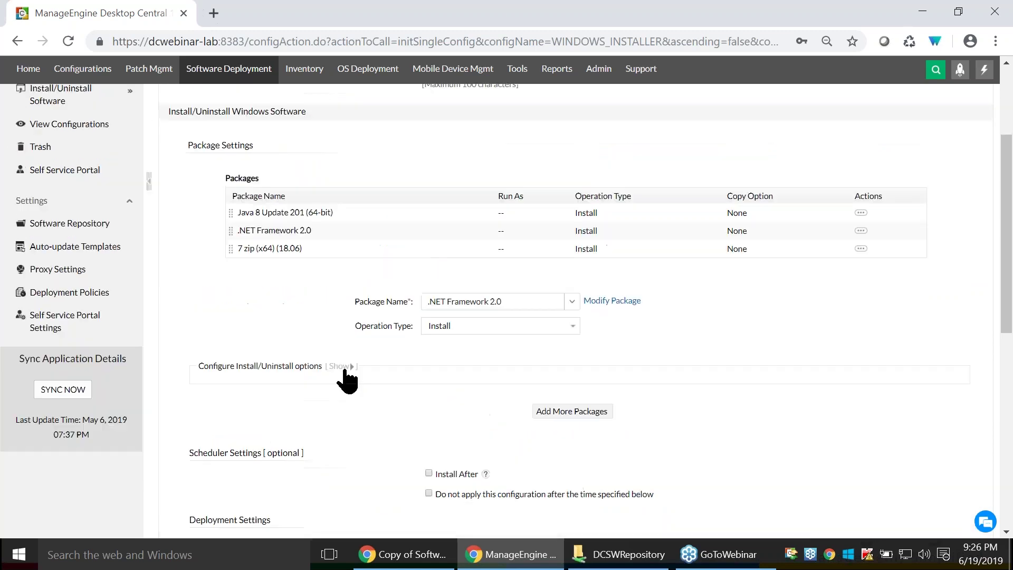
click(346, 368)
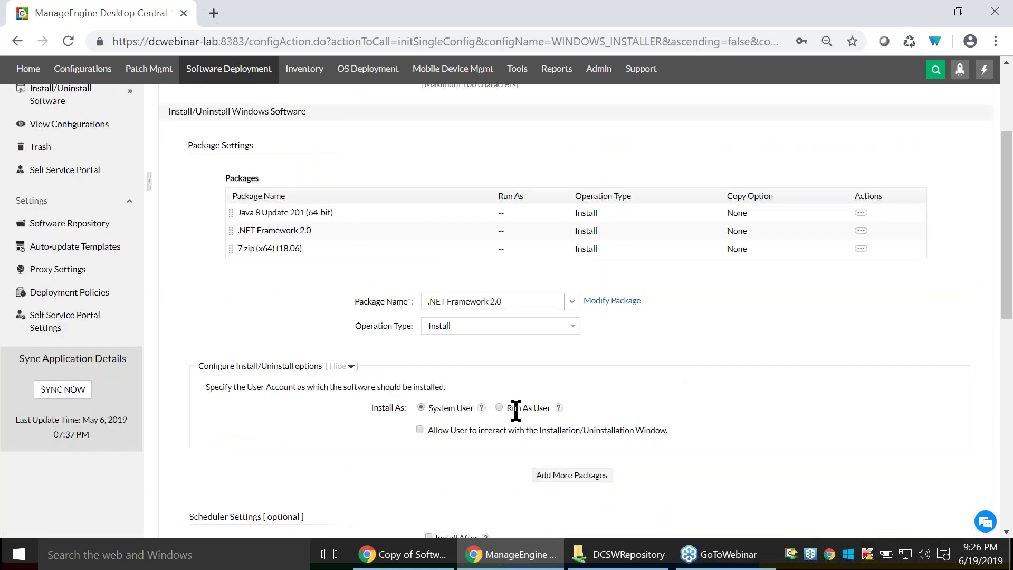
Set .NET Framework 2.0 to install as Run As User with the WORKGROUP_root / administrator credential.
click(499, 407)
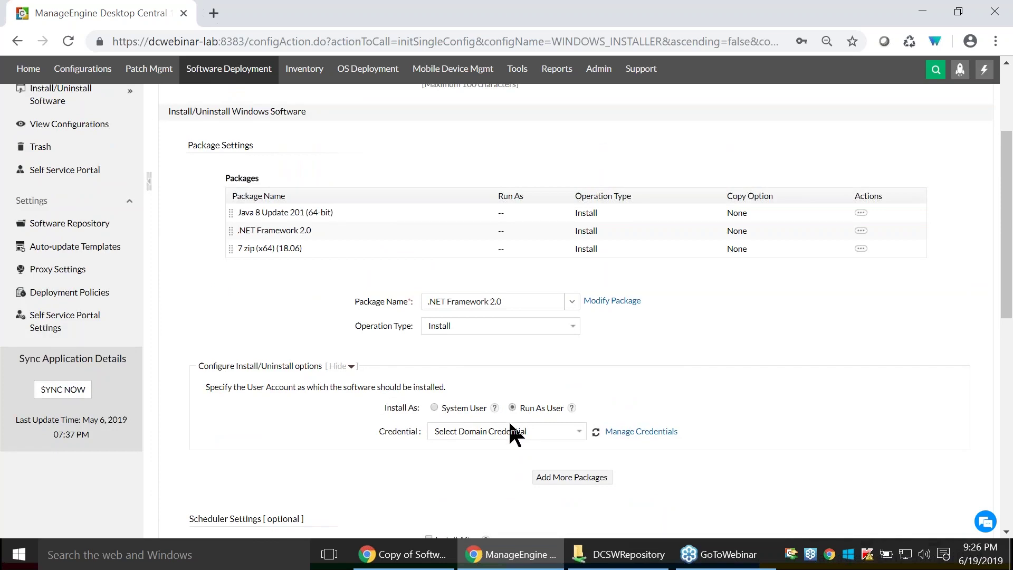
click(510, 427)
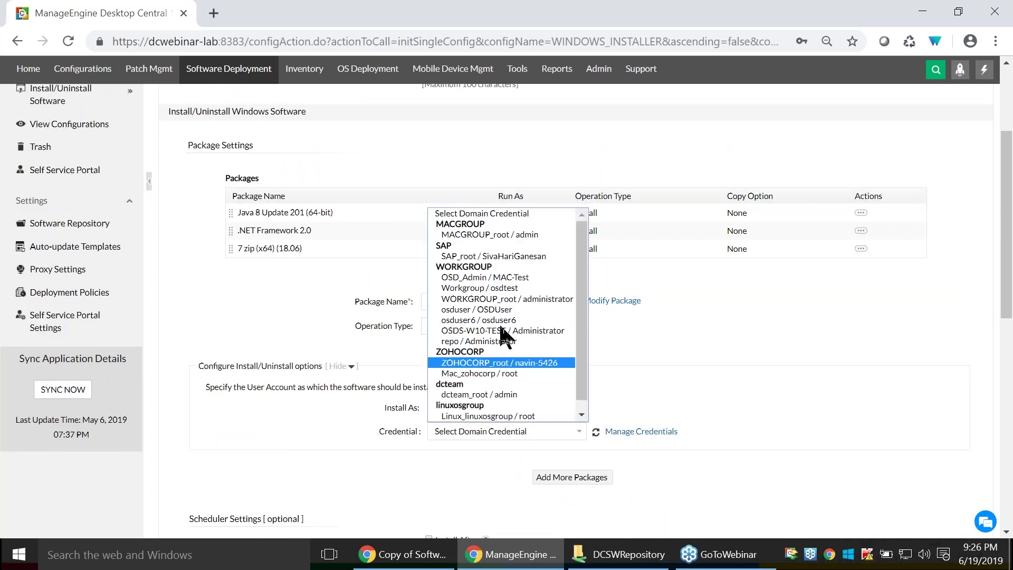
click(506, 299)
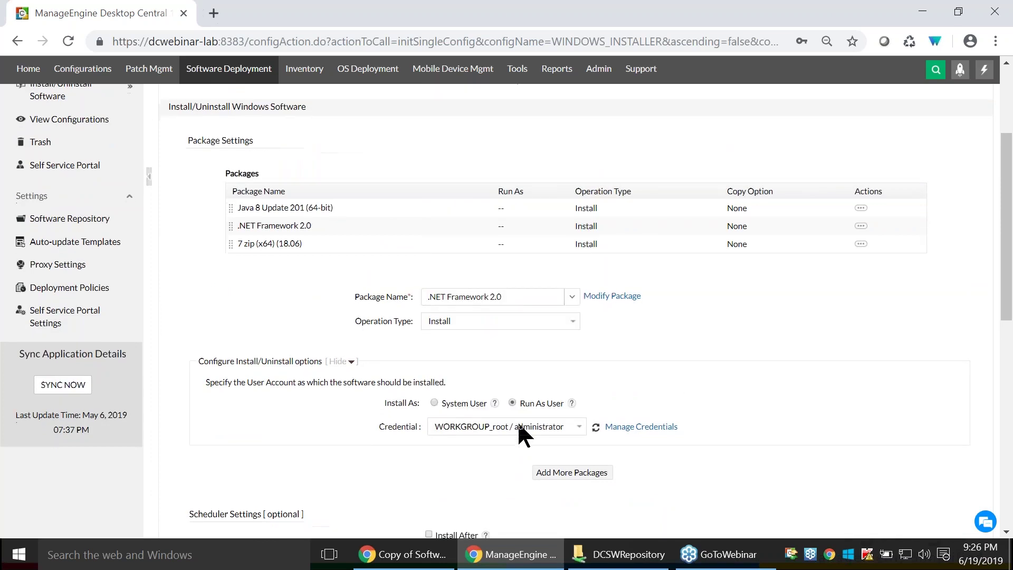
scroll(522, 434, down, 3)
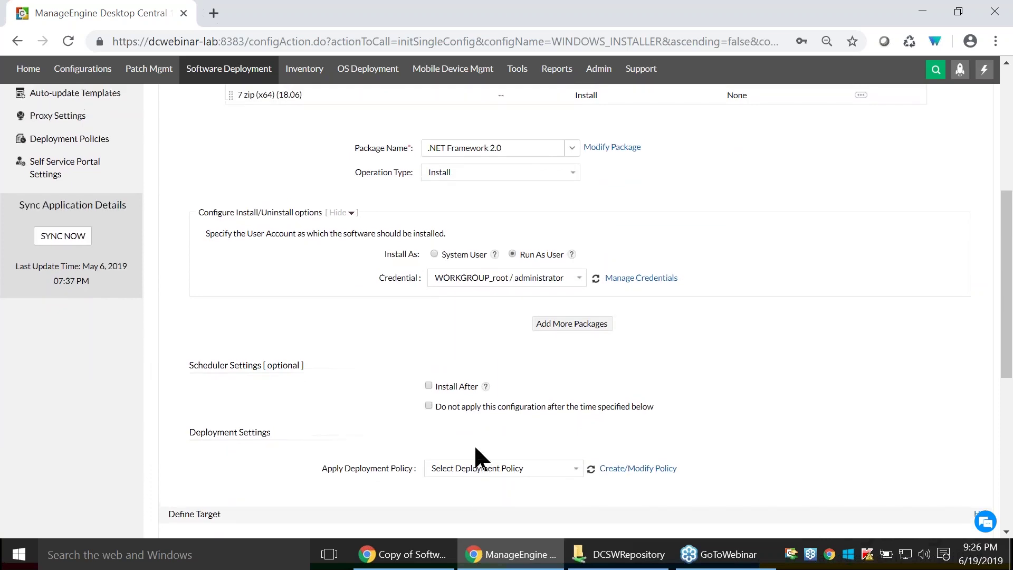
scroll(475, 450, up, 1)
scroll(474, 444, up, 2)
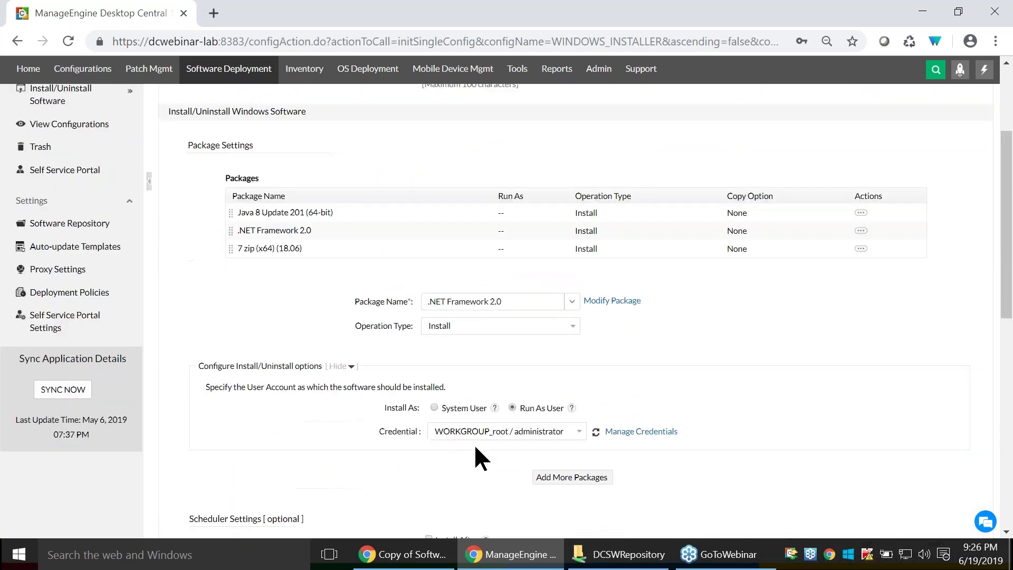
Enable the scheduler options Install After and Do not apply this configuration after the time specified below.
scroll(474, 444, down, 6)
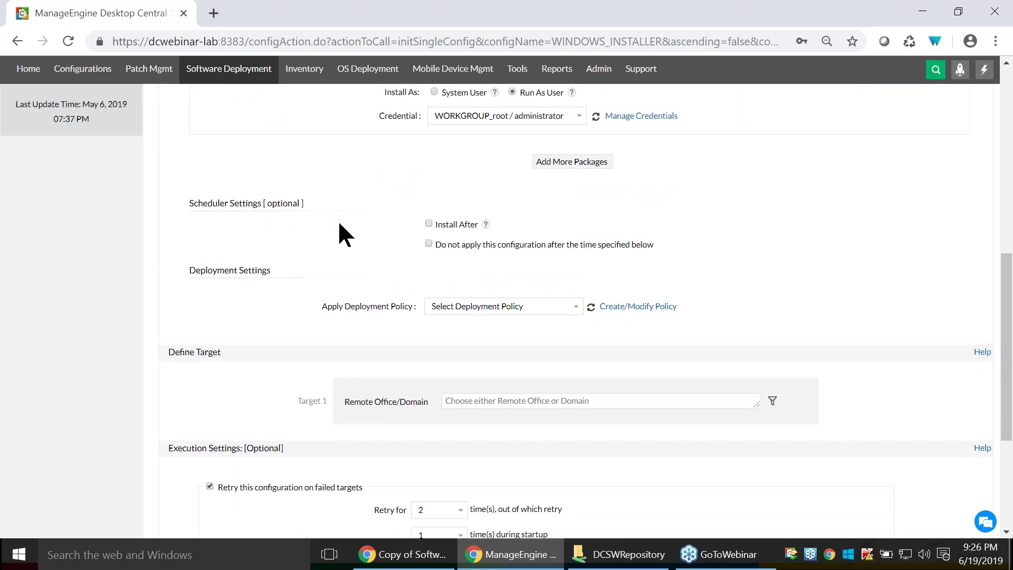
scroll(339, 222, up, 2)
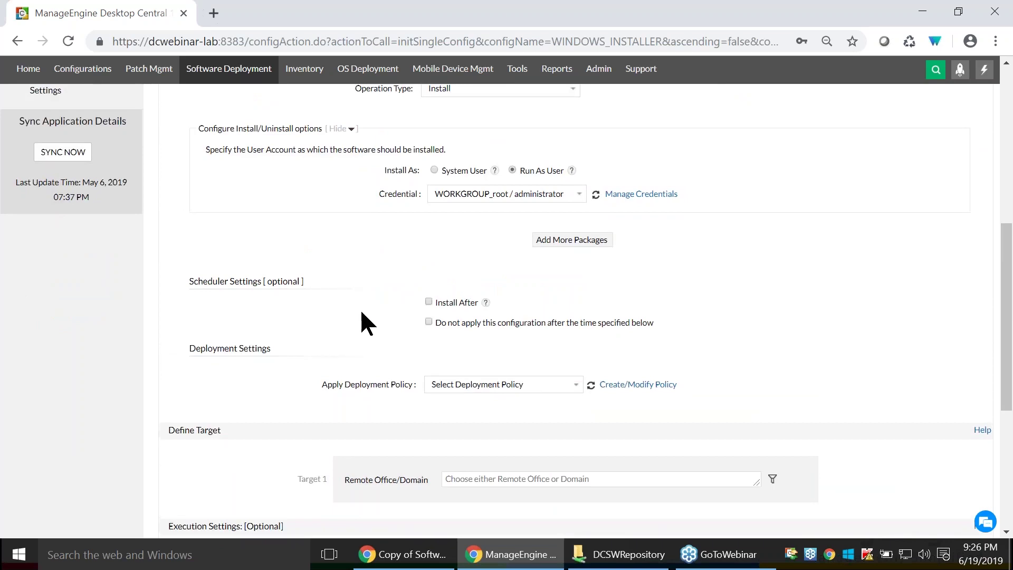
click(429, 302)
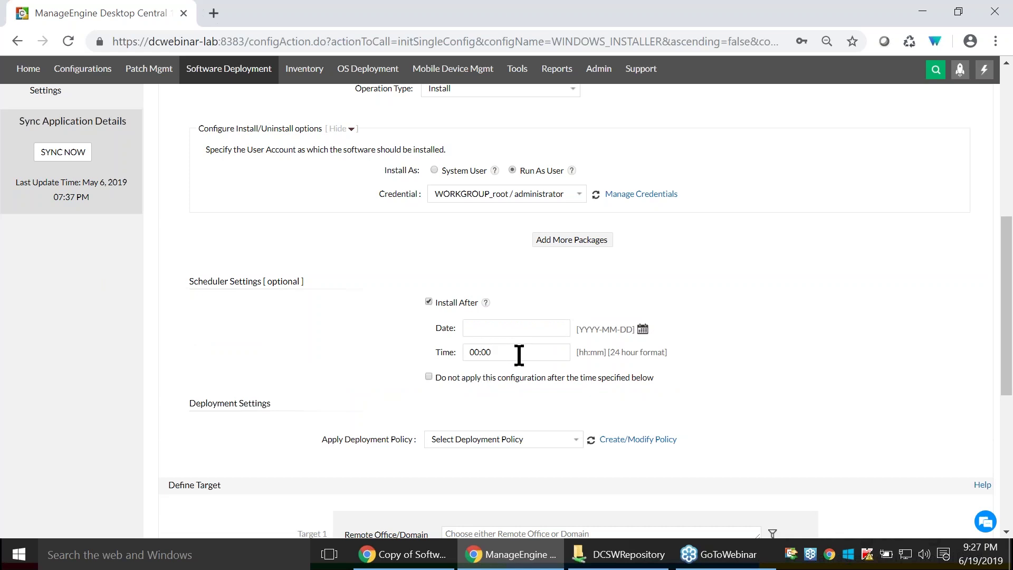
click(428, 377)
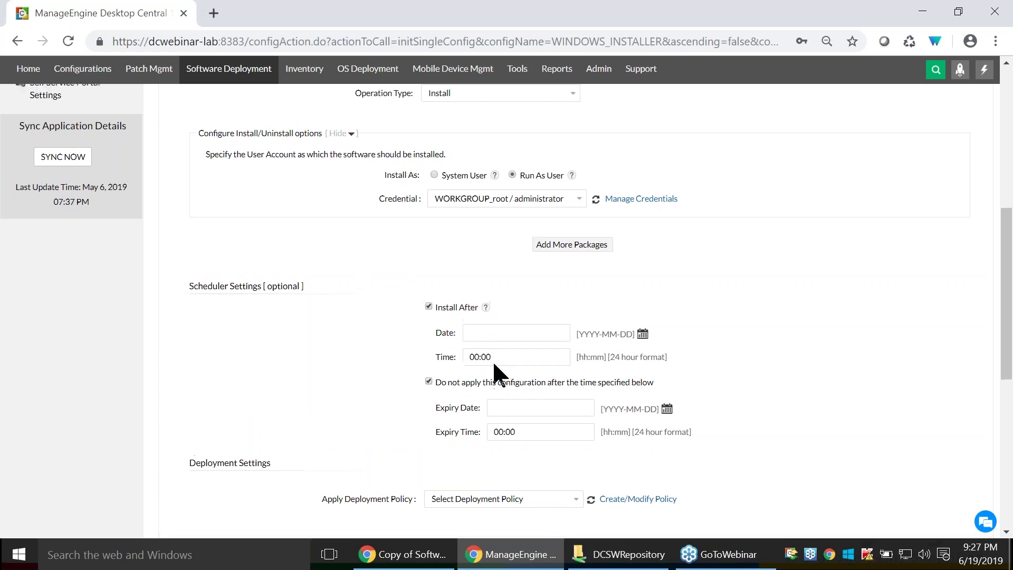
Set the package's Install As account back to System User.
scroll(491, 364, up, 3)
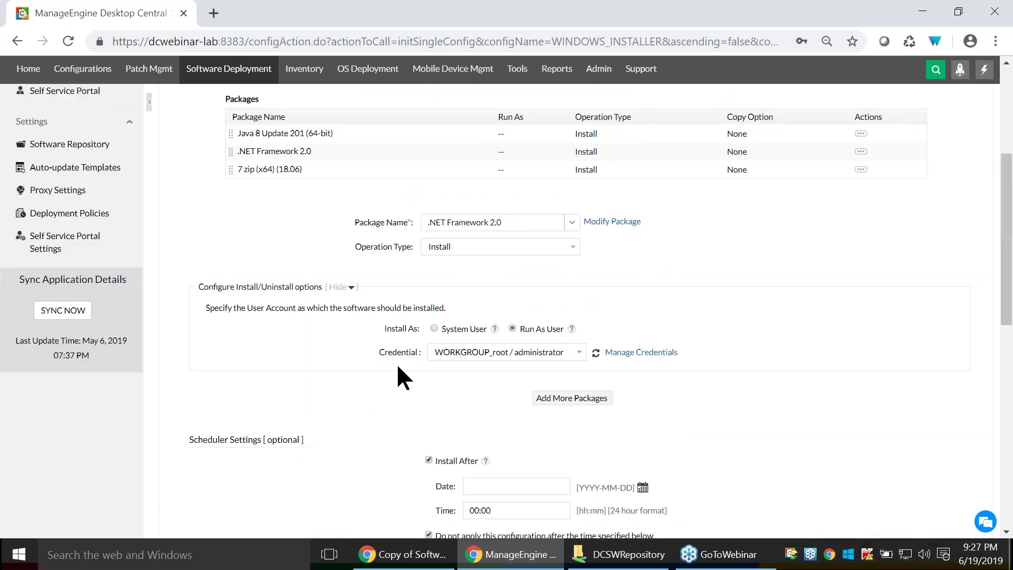
scroll(398, 366, up, 2)
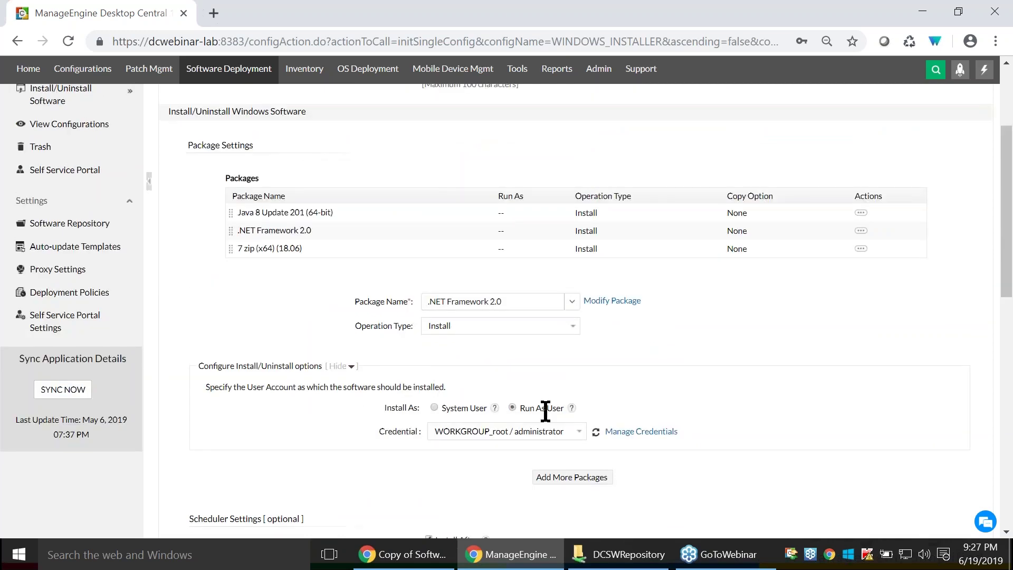
scroll(542, 410, down, 3)
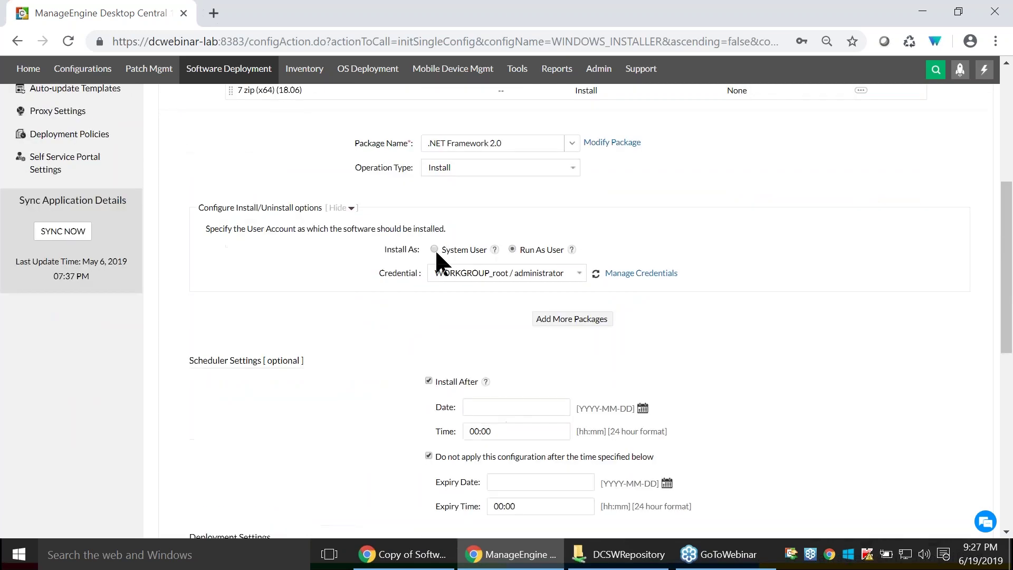
click(434, 249)
scroll(463, 295, down, 3)
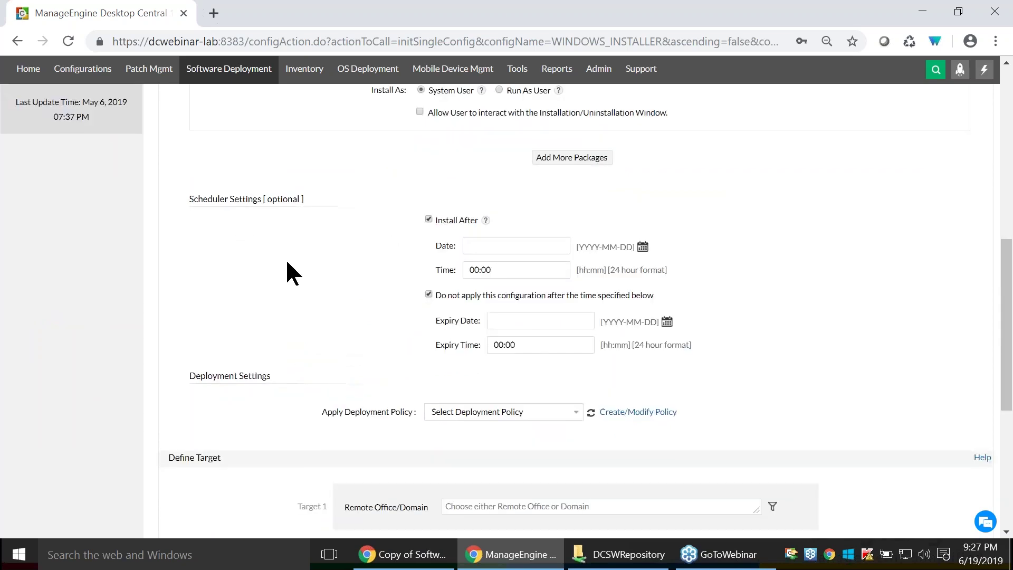
scroll(286, 262, down, 2)
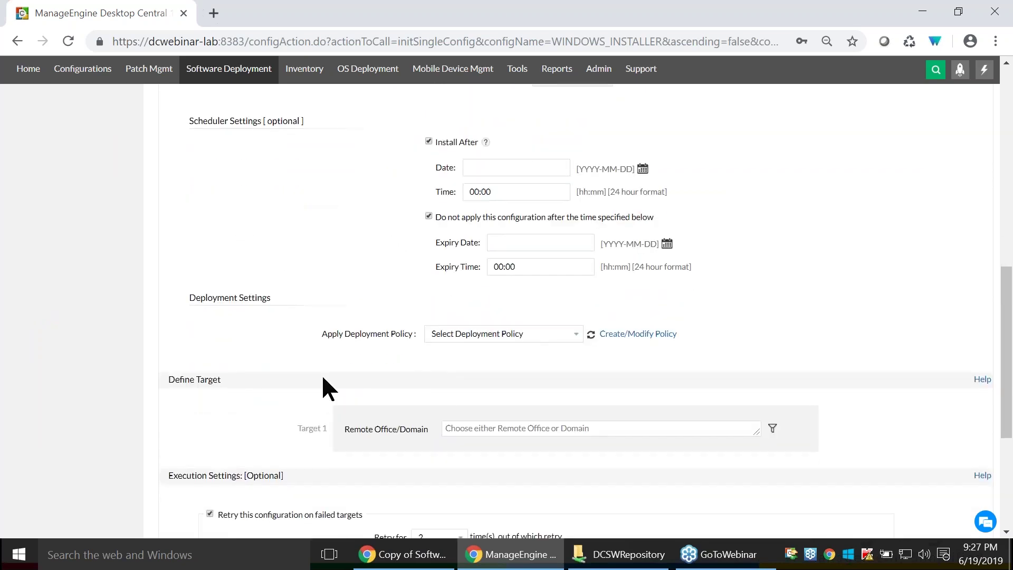
key(alt+Tab)
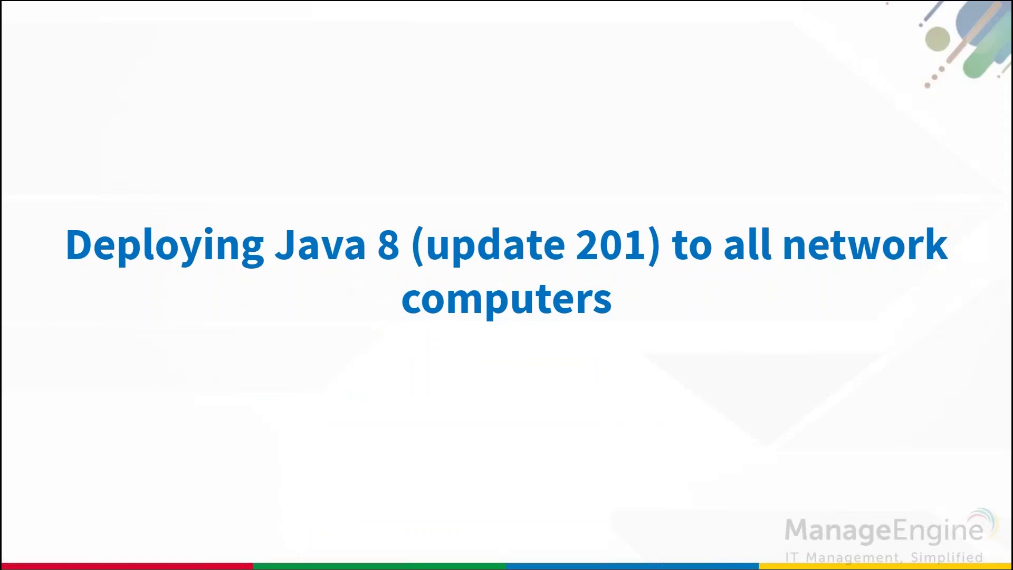
click(972, 267)
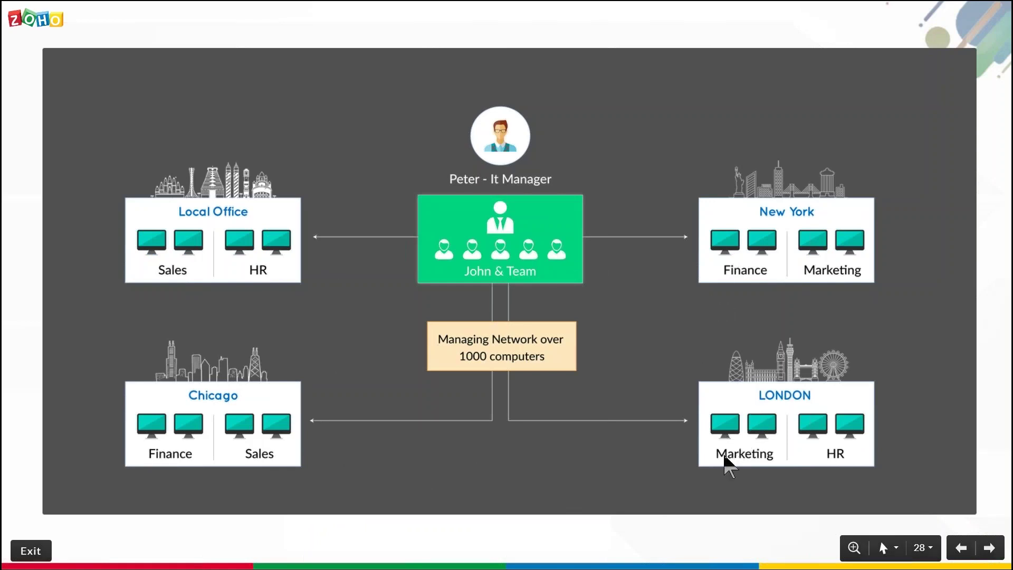
key(alt+Tab)
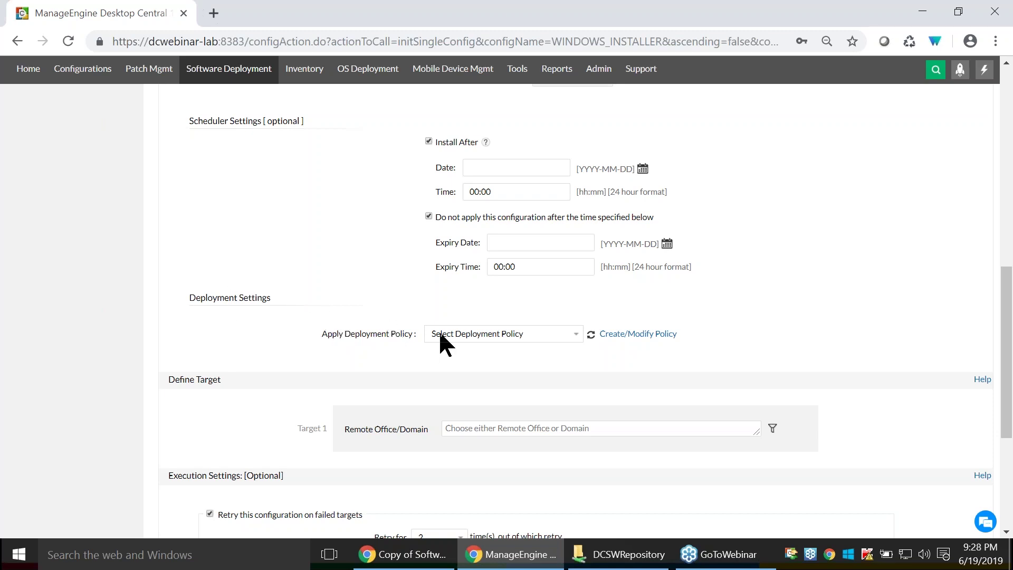
Start a new deployment policy, keeping its suggested name, and schedule it for all weeks from Monday to Friday.
click(626, 338)
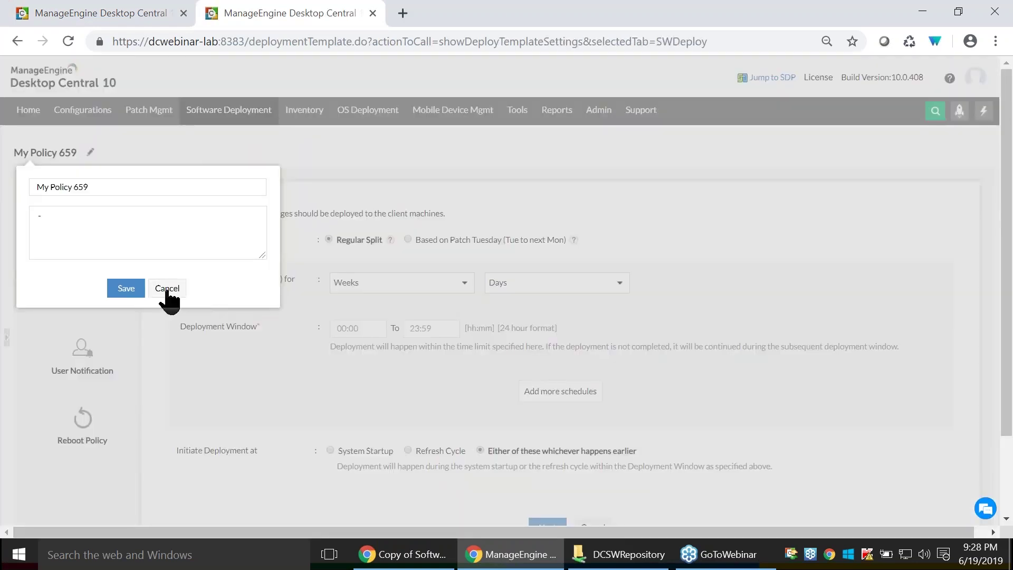
click(167, 289)
click(349, 285)
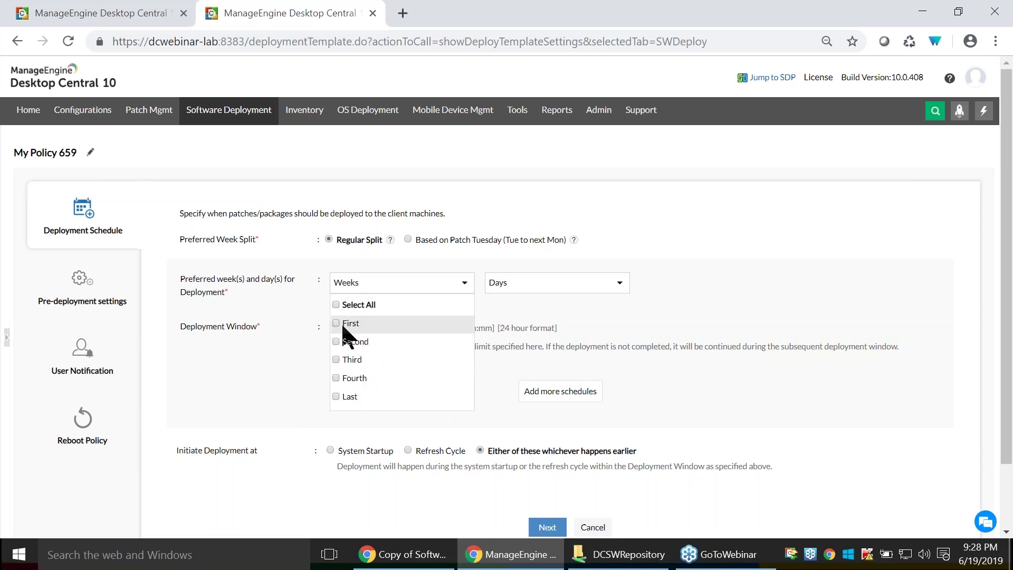
click(338, 304)
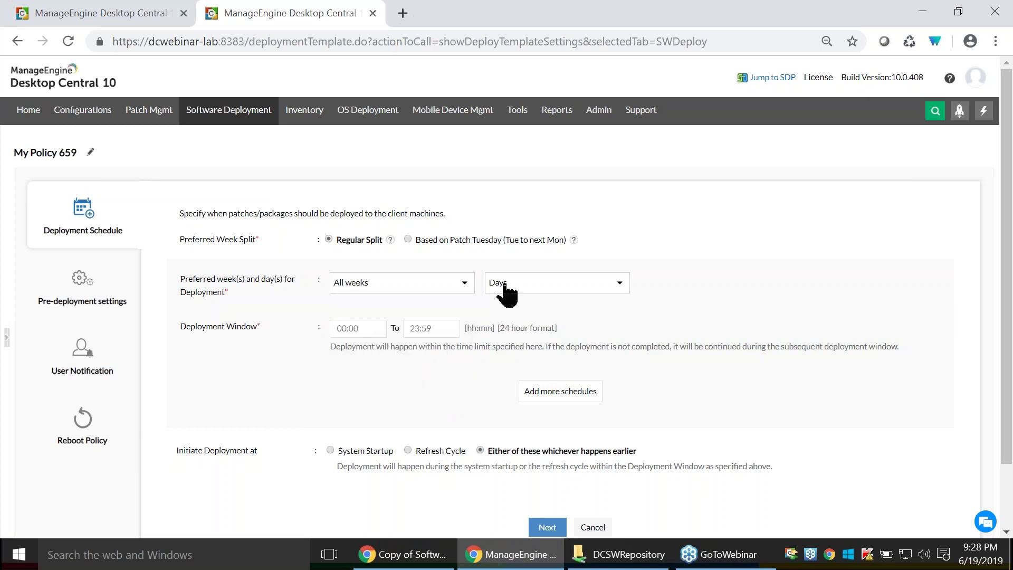
click(504, 286)
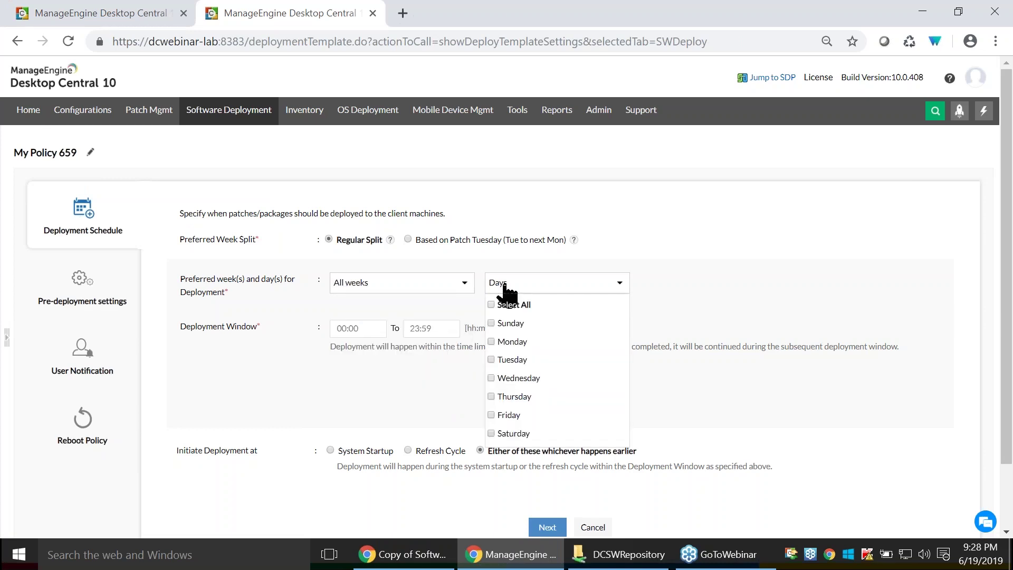
click(490, 341)
click(490, 360)
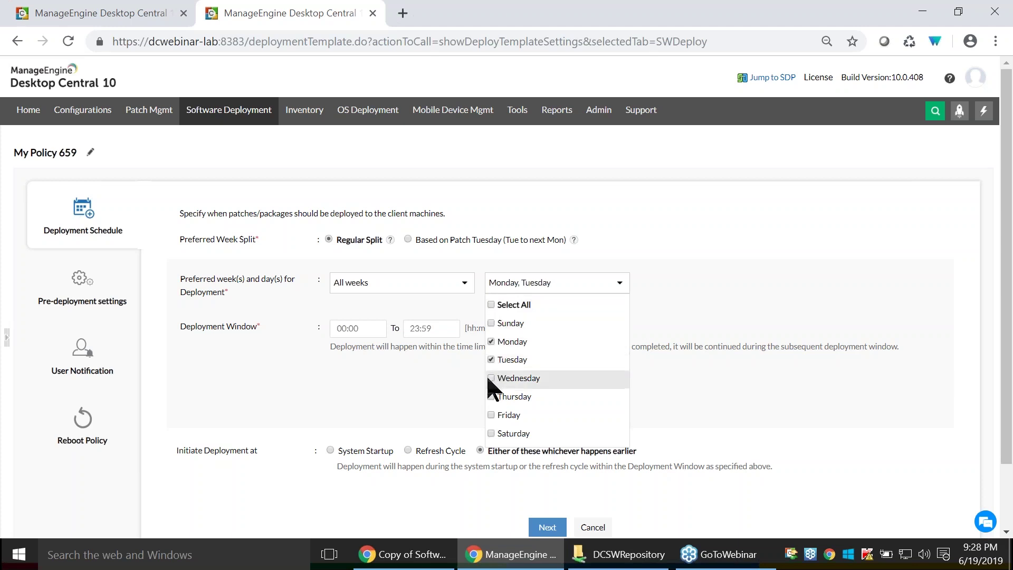
click(488, 377)
click(490, 396)
click(492, 414)
click(417, 400)
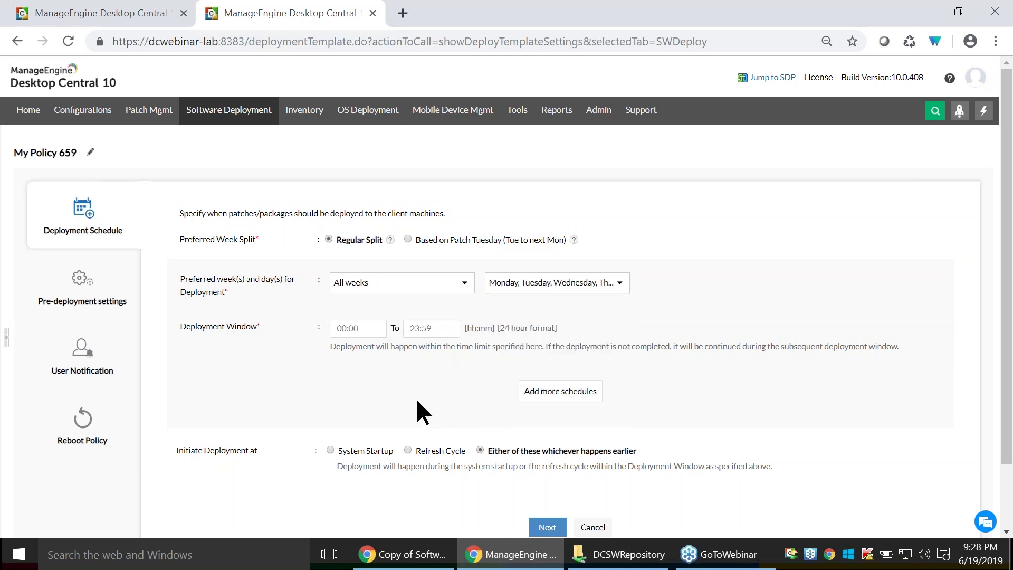
Set the policy's deployment window to 10:00:00 to 18:00:00.
click(343, 328)
text(10:00:00)
click(415, 329)
text(18:00:00)
Try System Startup and Refresh Cycle for initiating deployment, and return to Either of these whichever happens earlier.
scroll(413, 328, down, 2)
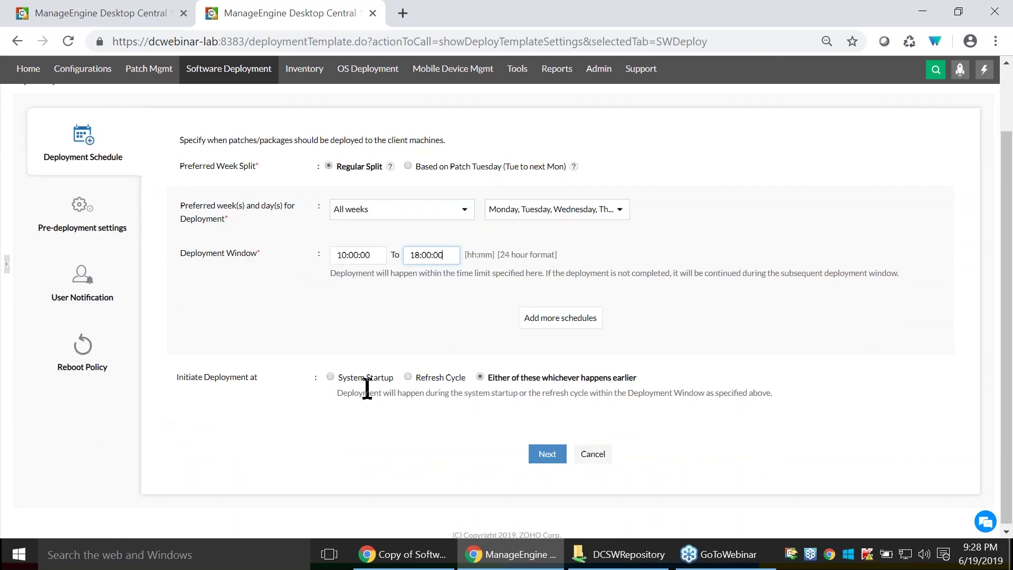
click(331, 376)
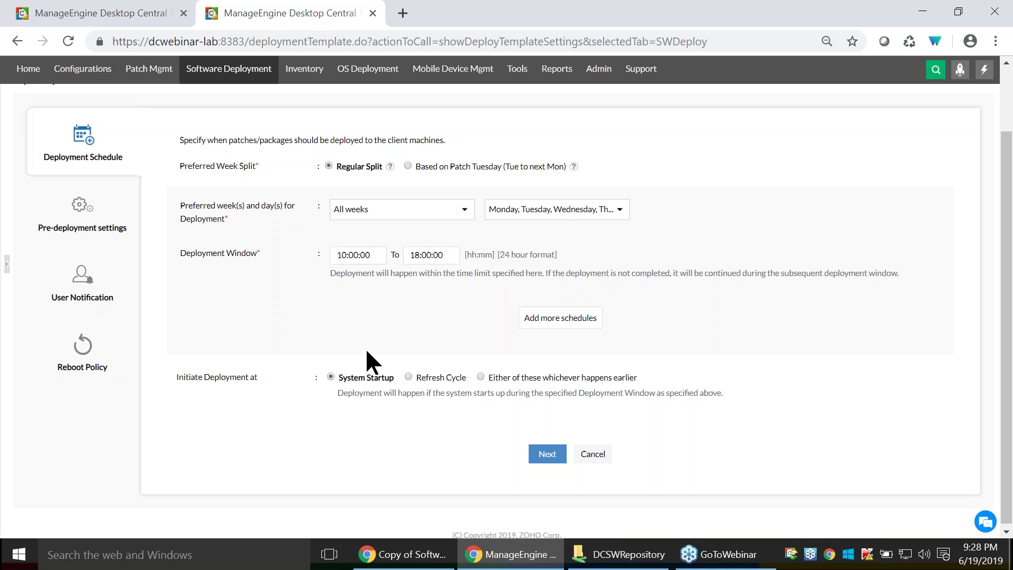
click(409, 377)
drag(469, 394, 519, 393)
click(480, 377)
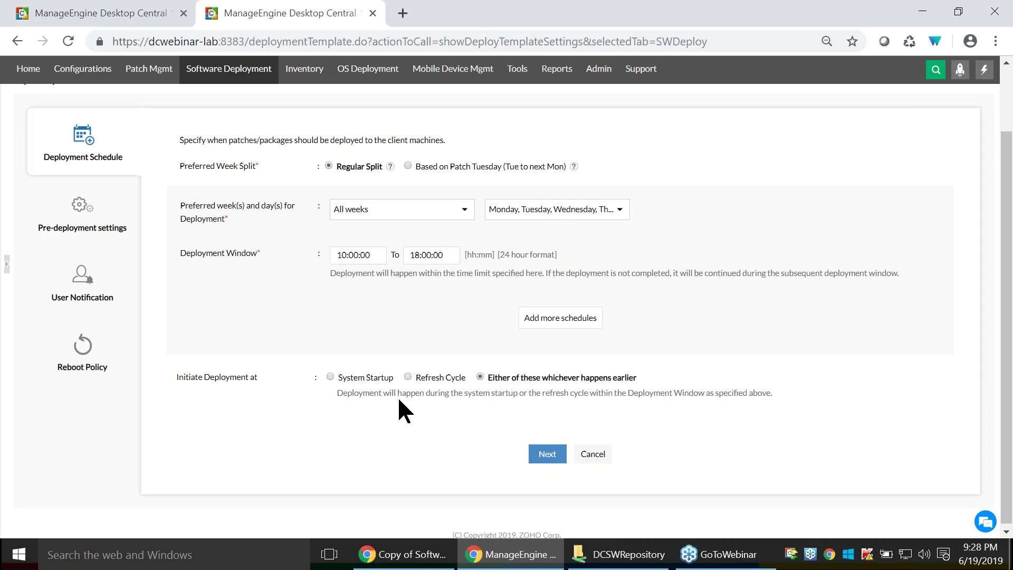
Enable automatically waking computers before deployment in the pre-deployment settings, and recheck the deployment schedule.
click(83, 207)
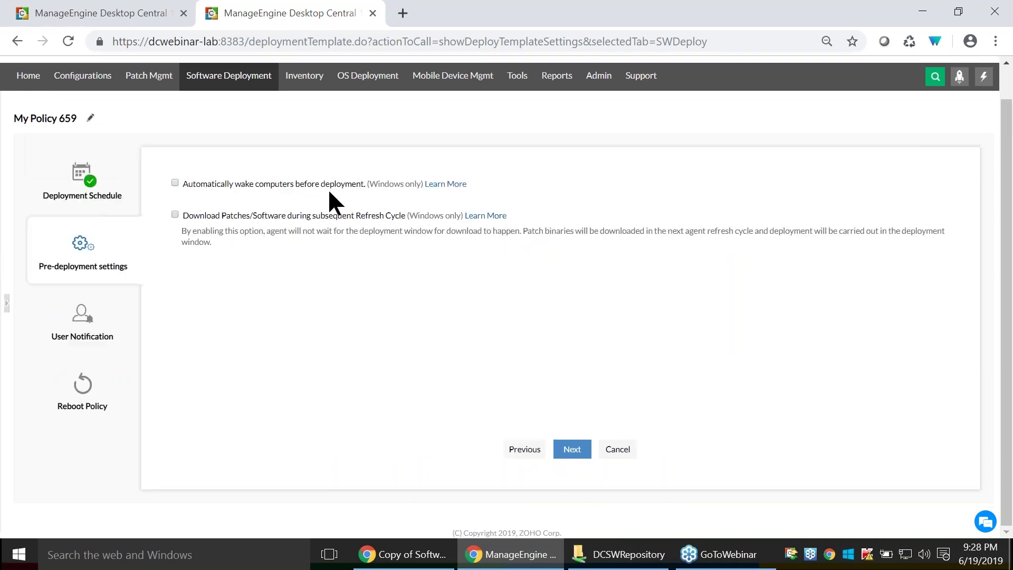
drag(371, 183, 416, 184)
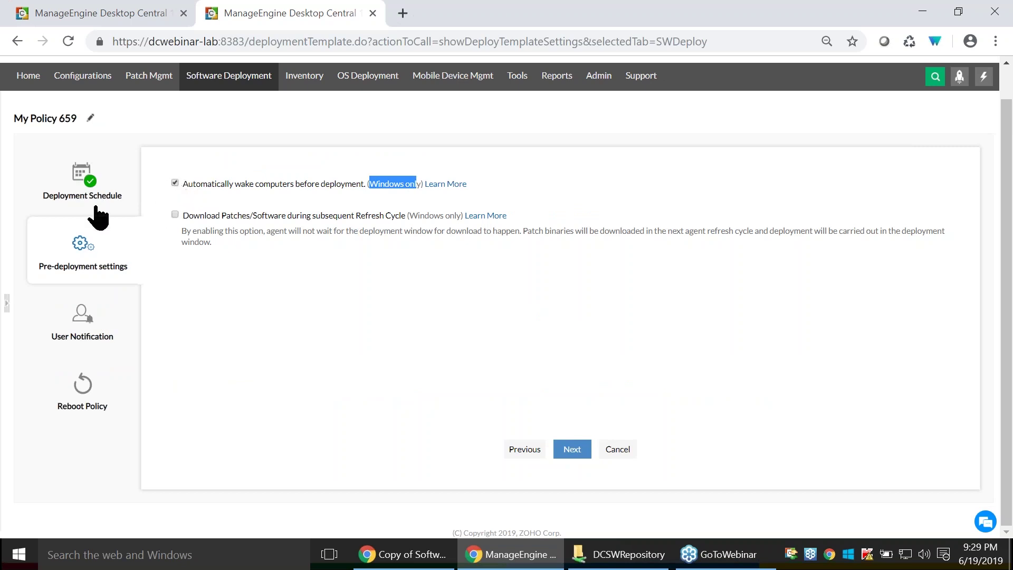
click(70, 204)
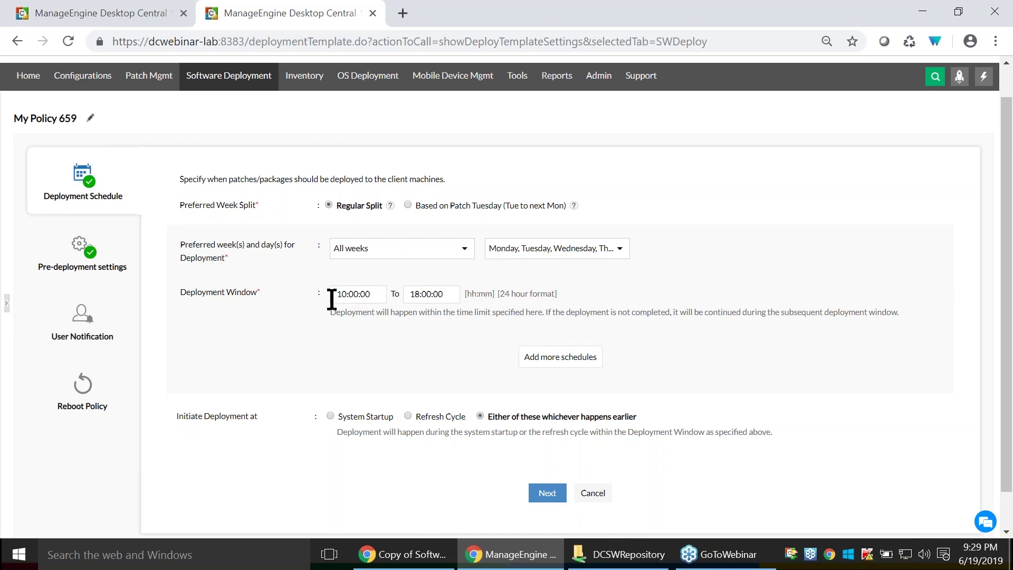
click(76, 258)
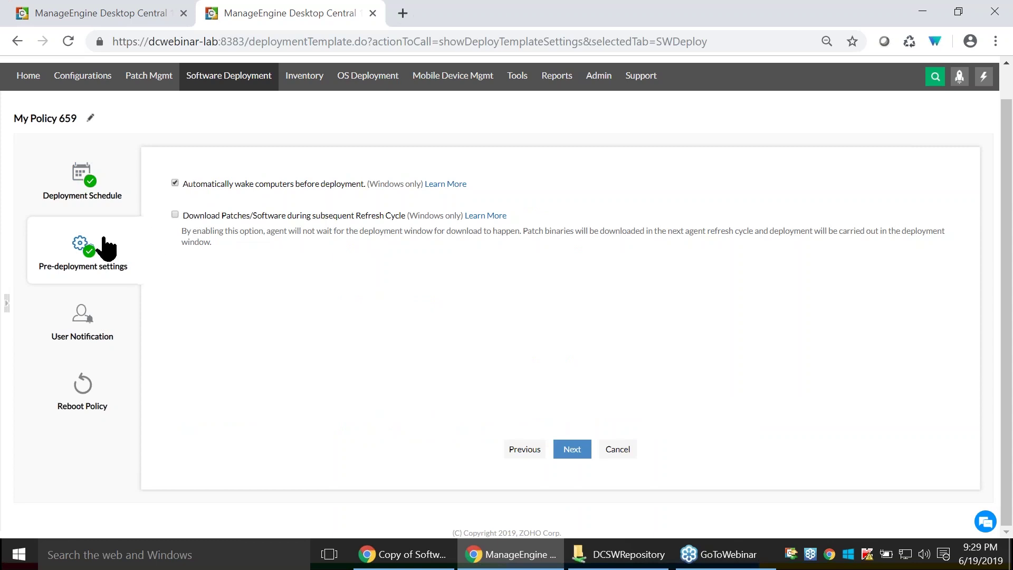
Review the deployment schedule once more and enable downloading patches/software during the subsequent refresh cycle in the pre-deployment settings.
drag(183, 215, 396, 217)
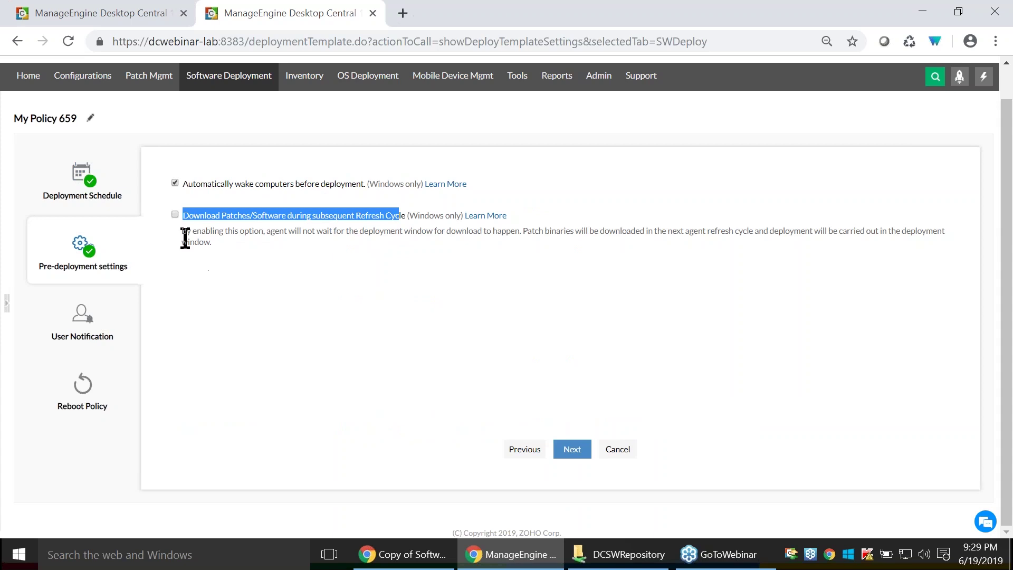
click(244, 248)
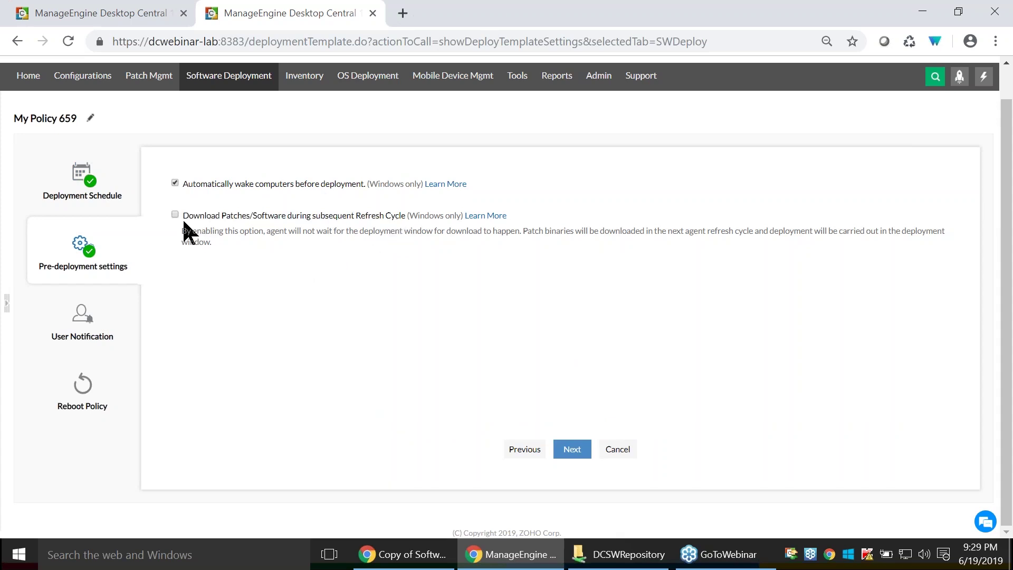
drag(184, 215, 386, 216)
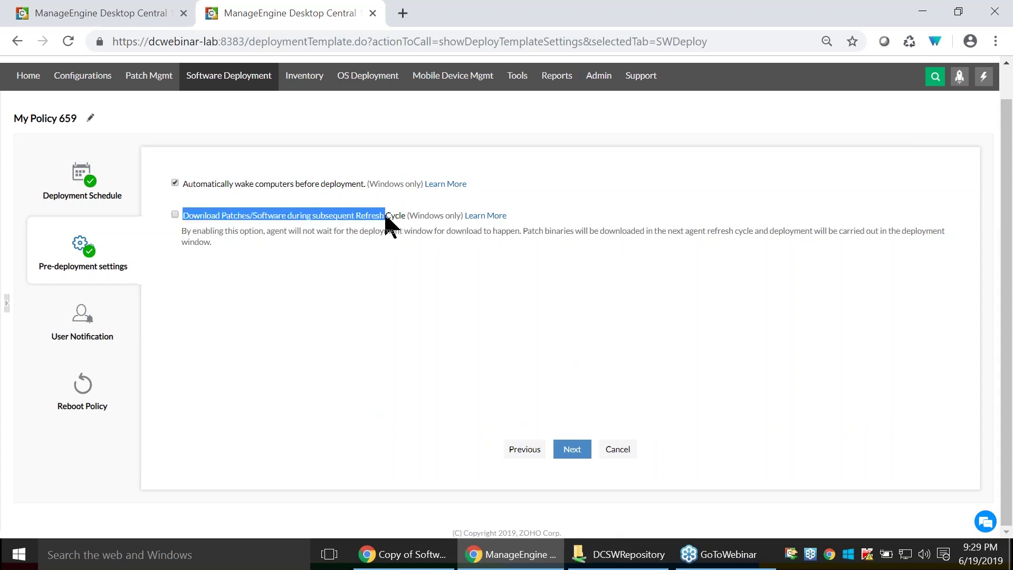
click(99, 193)
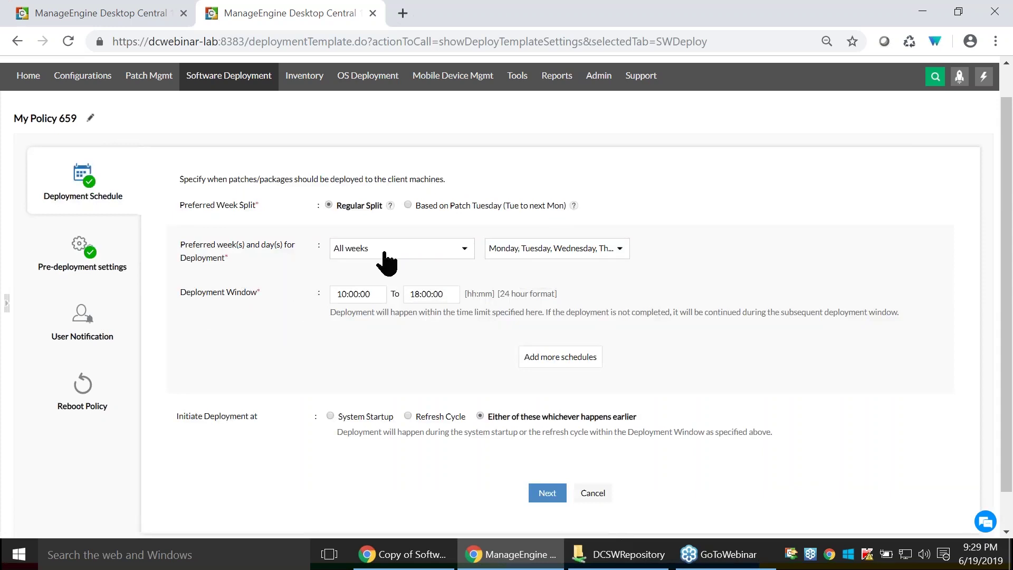
click(83, 252)
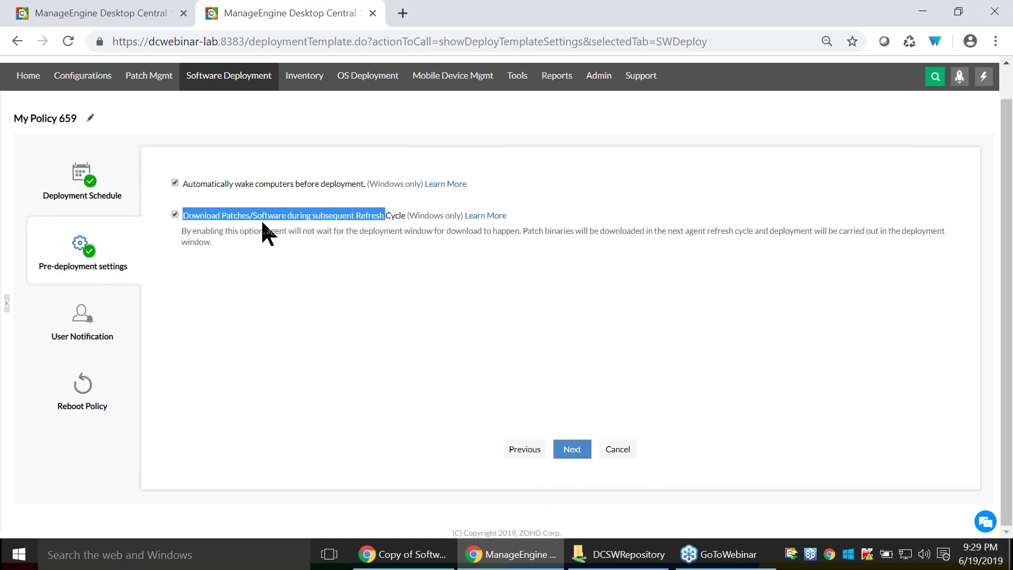
In the user notification settings, try notifying users about deployment and allowing them to skip it, and turn notification off again.
click(91, 198)
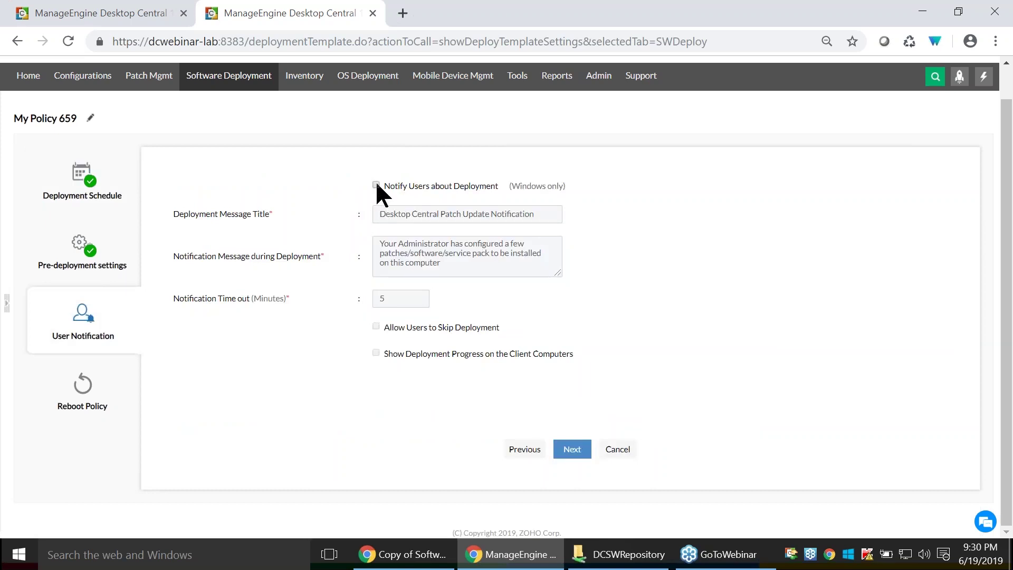
click(376, 185)
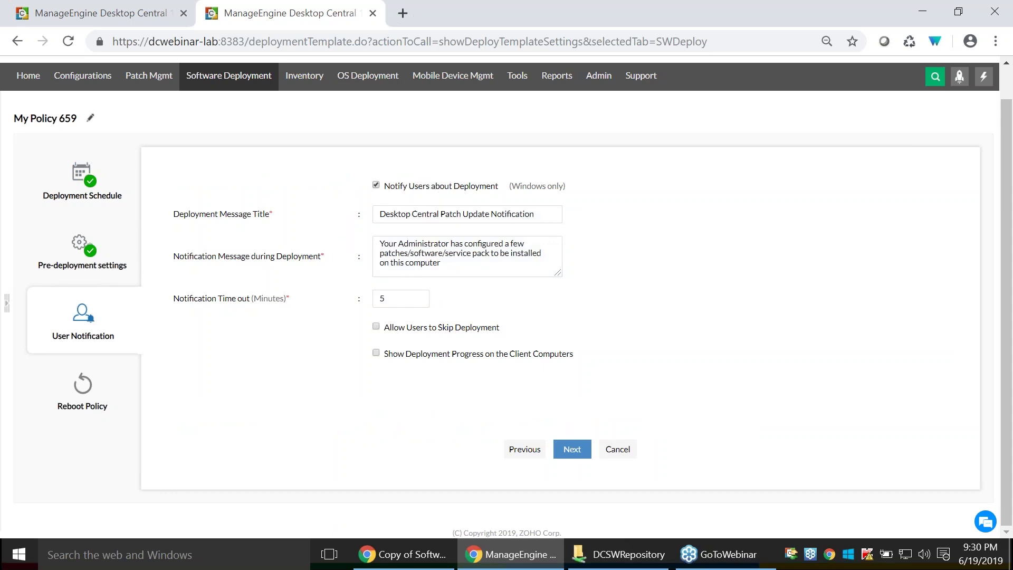
click(376, 327)
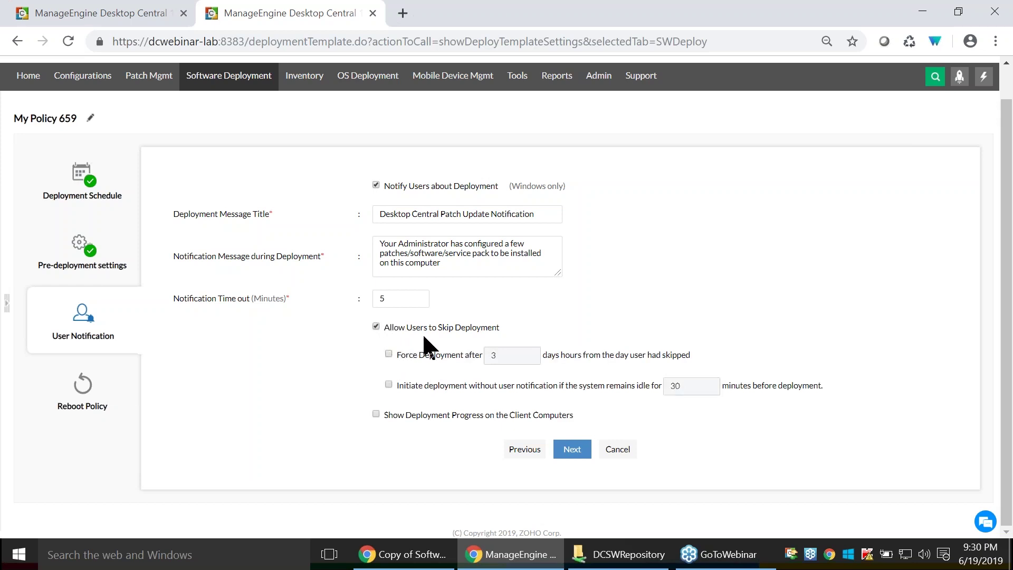
click(376, 184)
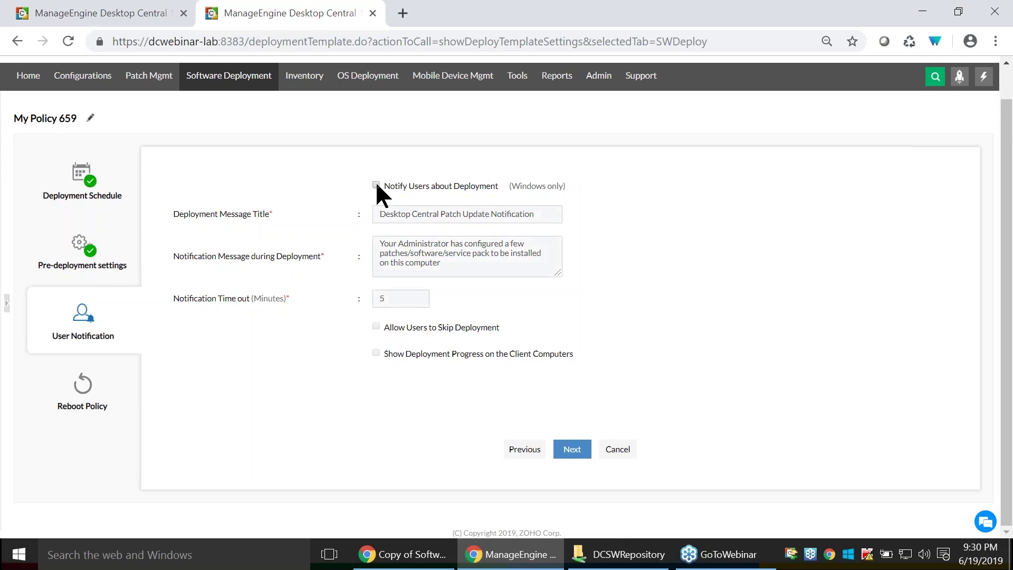
Set the reboot policy to Reboot with the Postpone reboot method, and look over its prompt, interval and exclusion options.
click(90, 384)
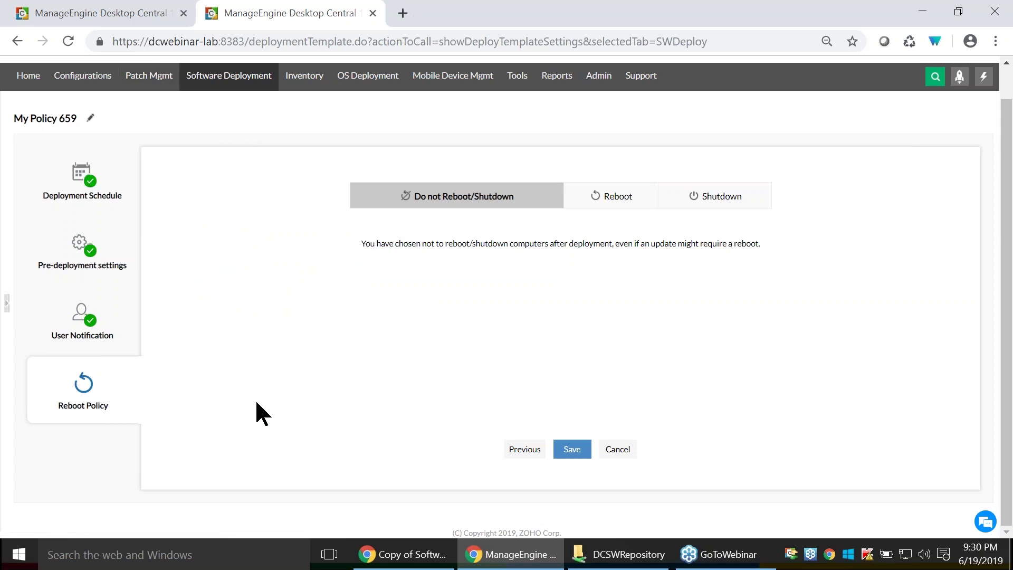
click(607, 205)
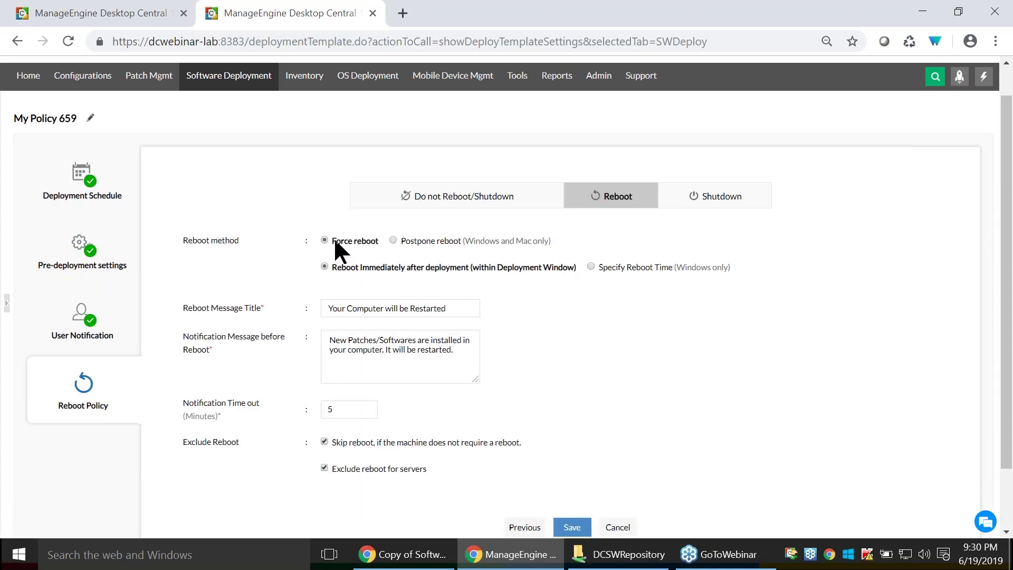
click(393, 240)
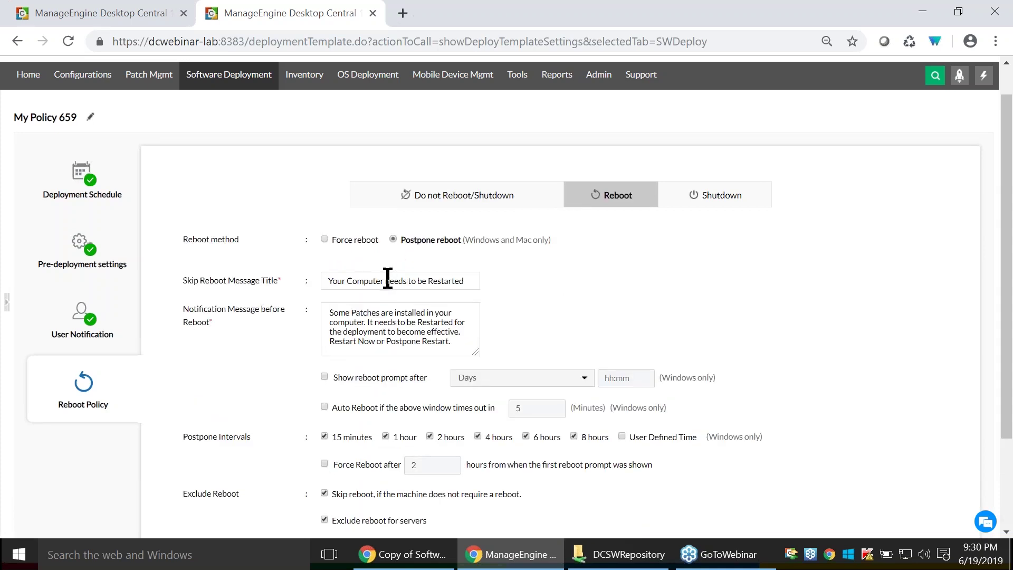
scroll(388, 278, down, 2)
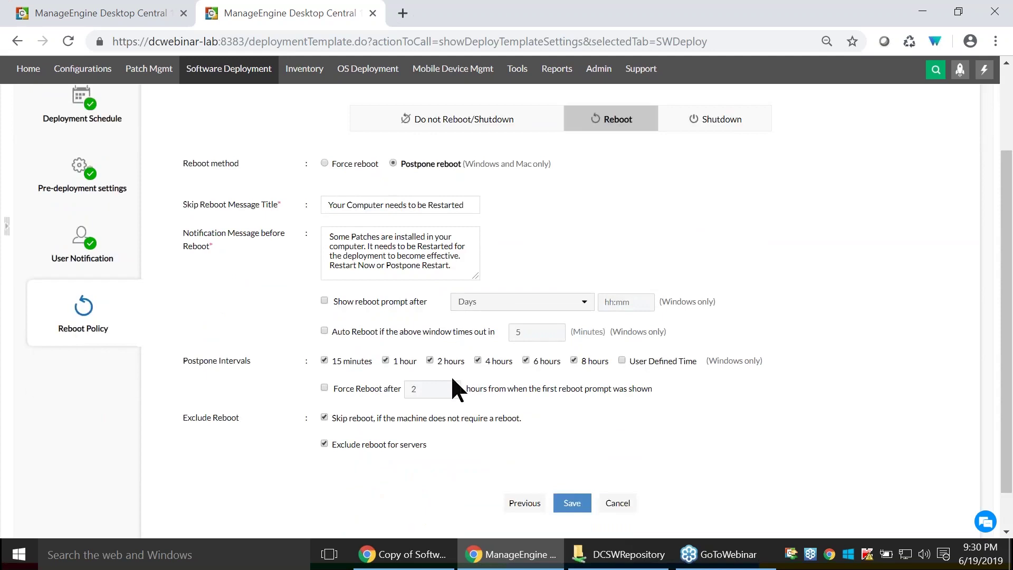
scroll(452, 378, up, 3)
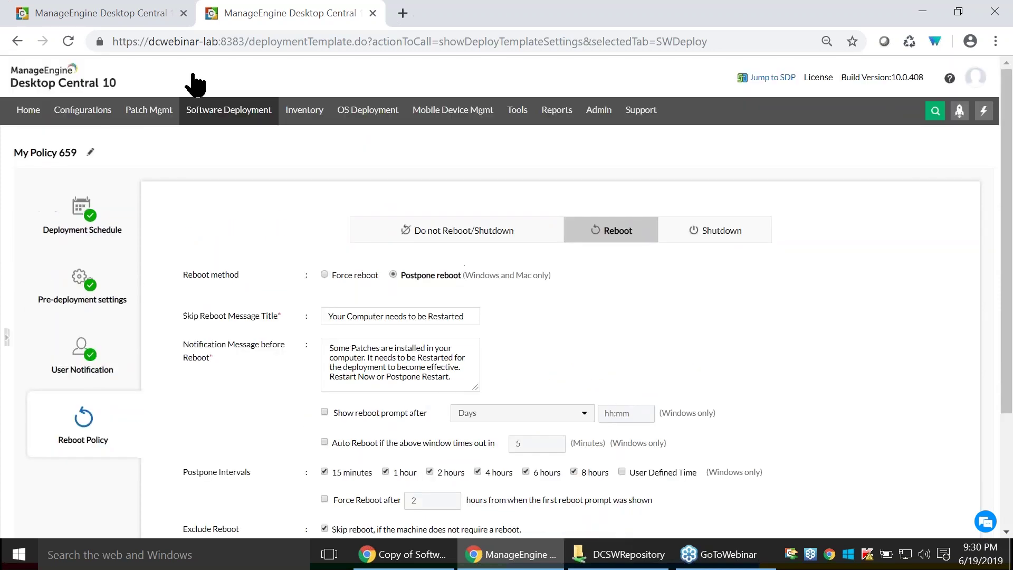
Return to the Java 8 configuration, apply DC Default Policy as the deployment policy, and select all remote offices as the target.
click(147, 14)
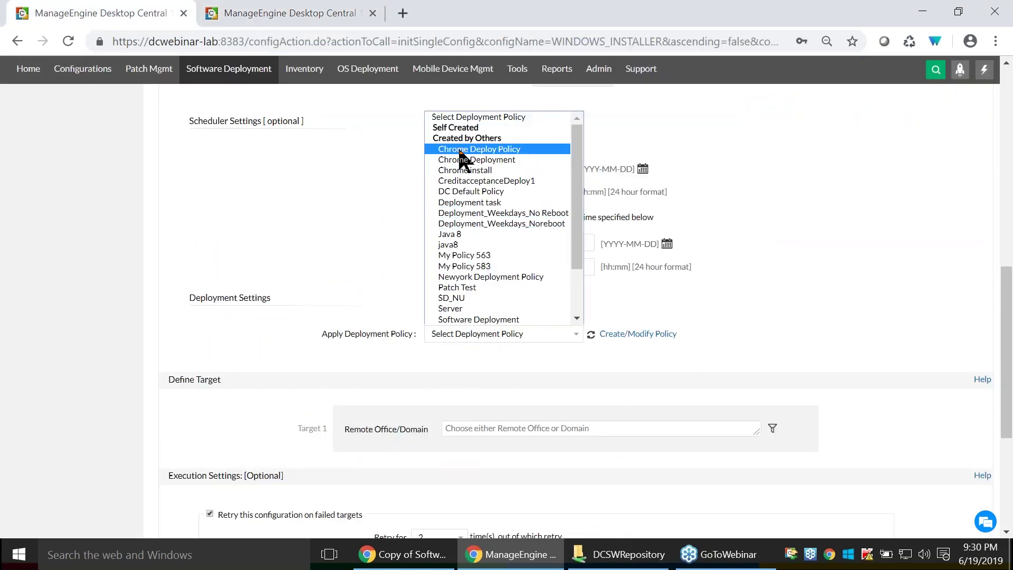
click(462, 191)
scroll(452, 262, down, 3)
click(455, 270)
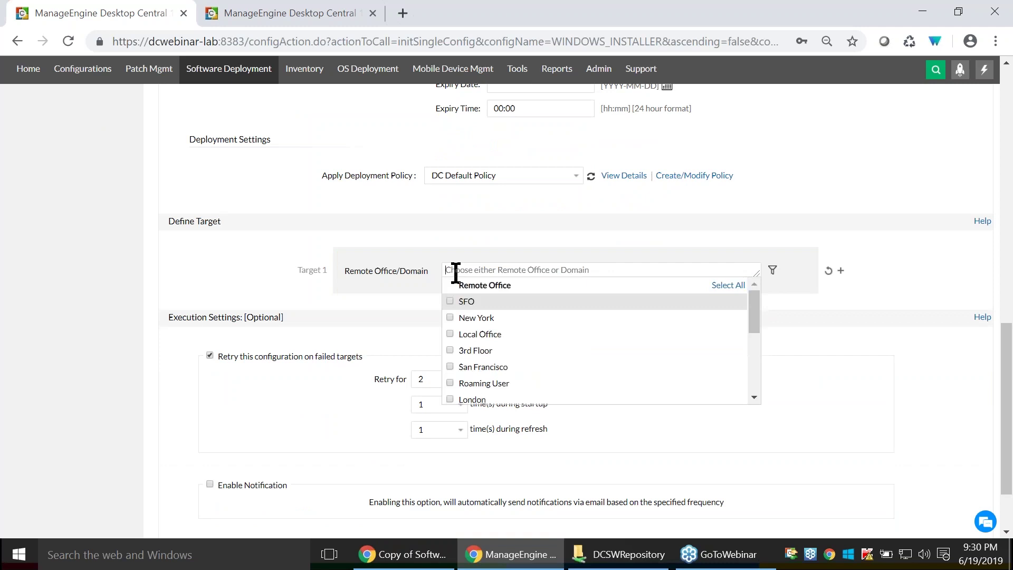
click(722, 287)
click(378, 322)
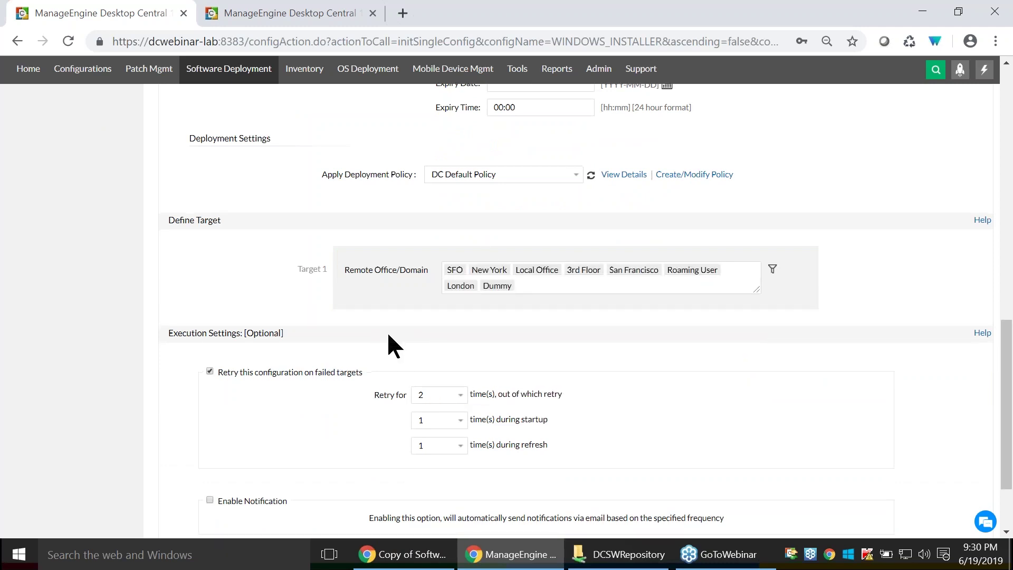
Review the configuration's retry, notification and deploy options, along with its scheduler and deployment settings.
scroll(395, 359, down, 2)
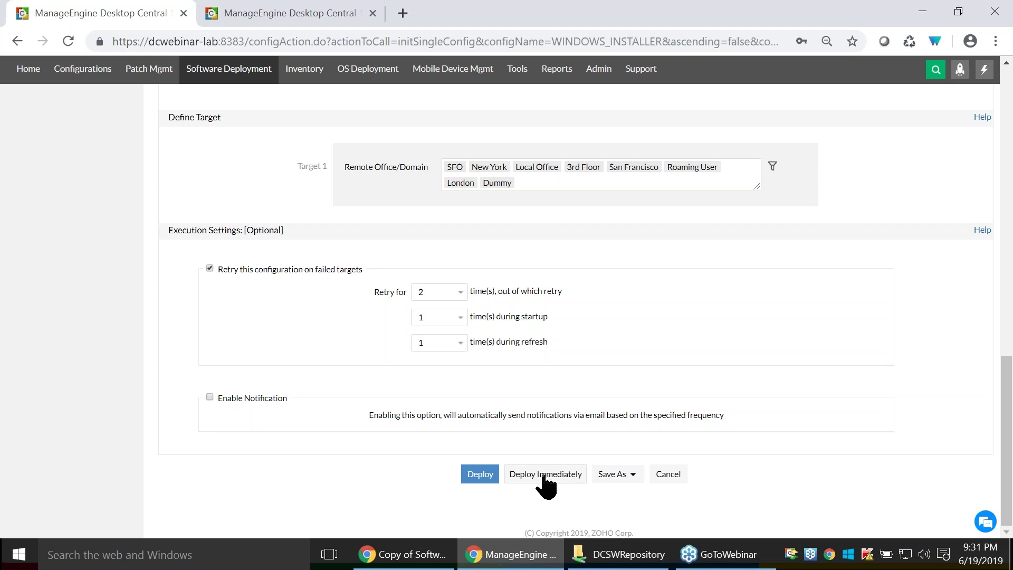
scroll(542, 442, up, 2)
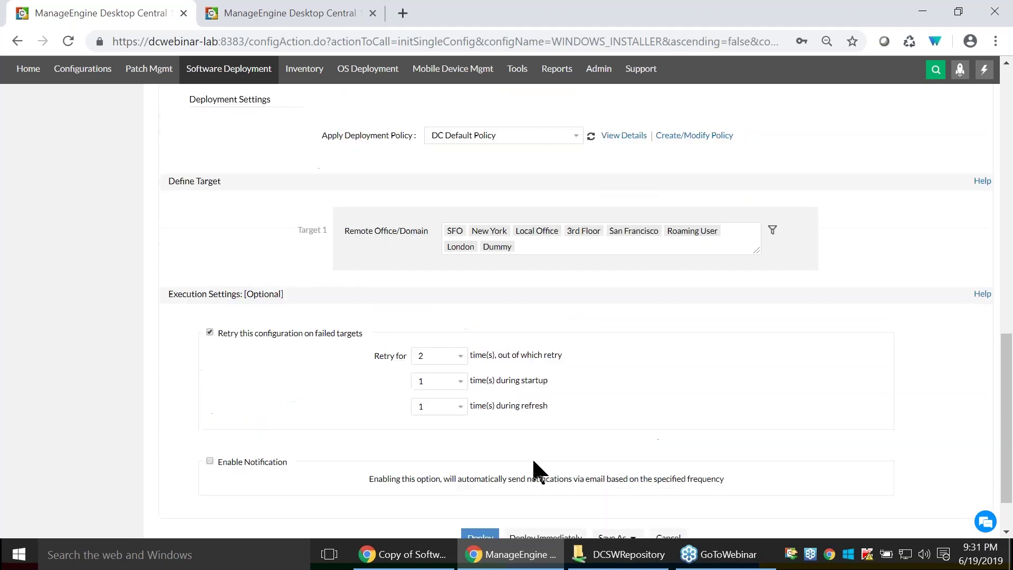
scroll(482, 359, down, 2)
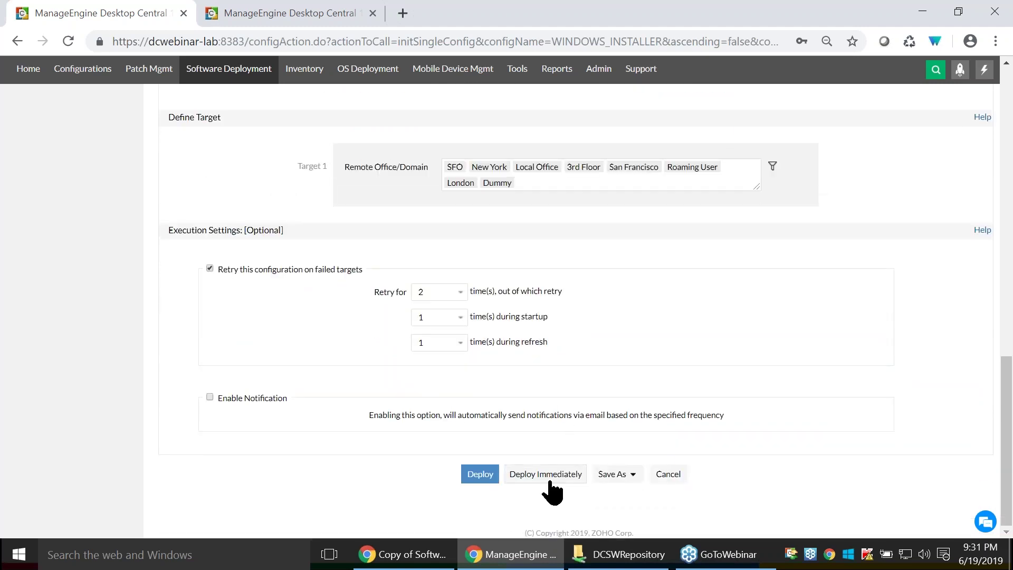
scroll(510, 450, up, 1)
scroll(508, 459, up, 4)
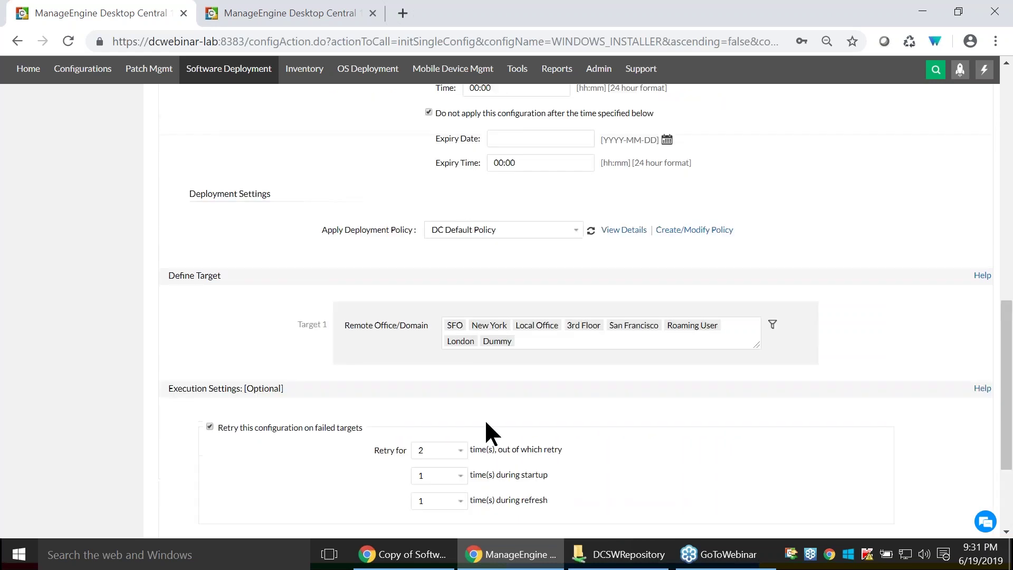
scroll(486, 424, up, 3)
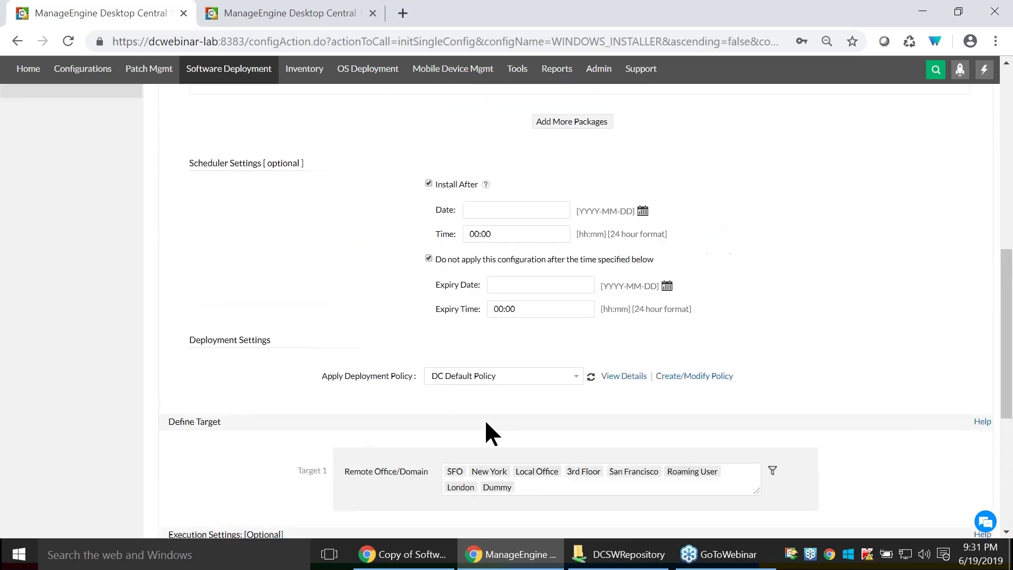
scroll(486, 424, up, 2)
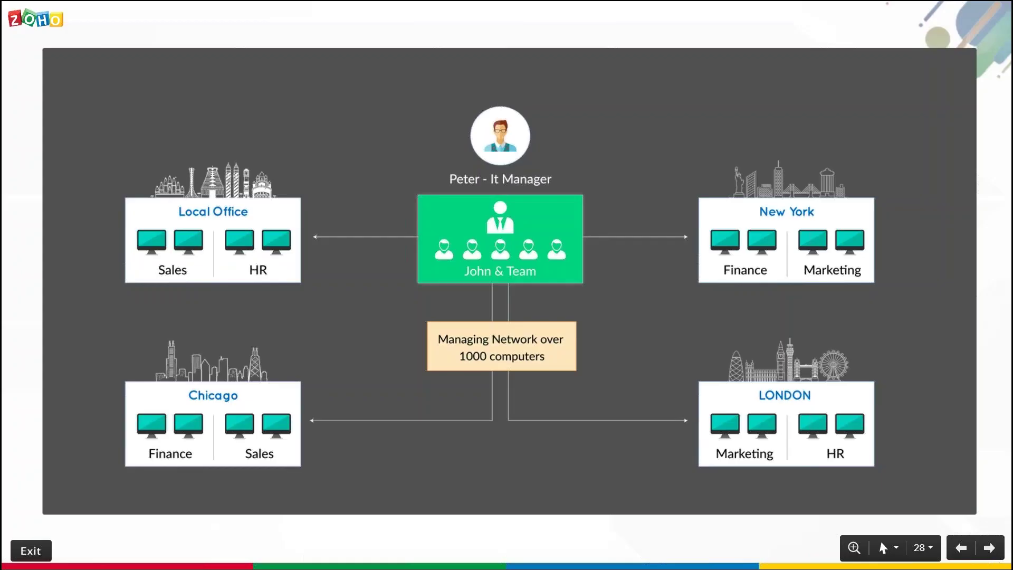
key(Right)
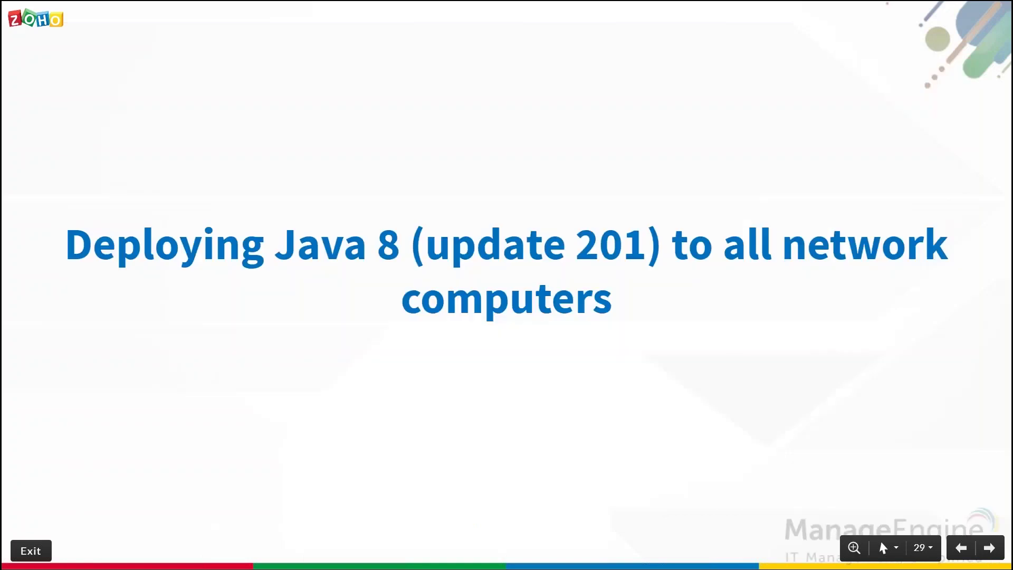
key(alt+Tab)
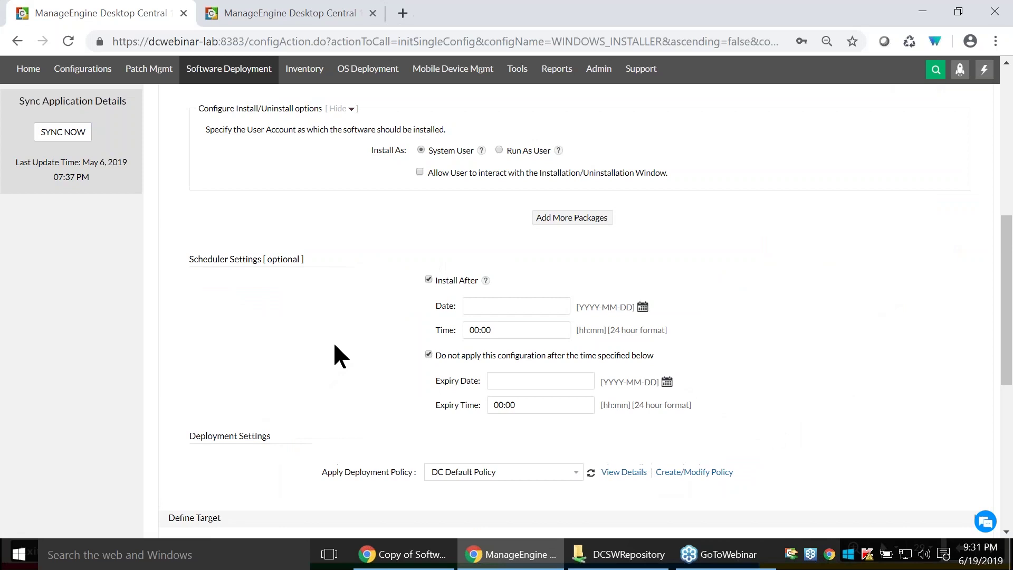
scroll(334, 341, up, 3)
scroll(287, 299, up, 5)
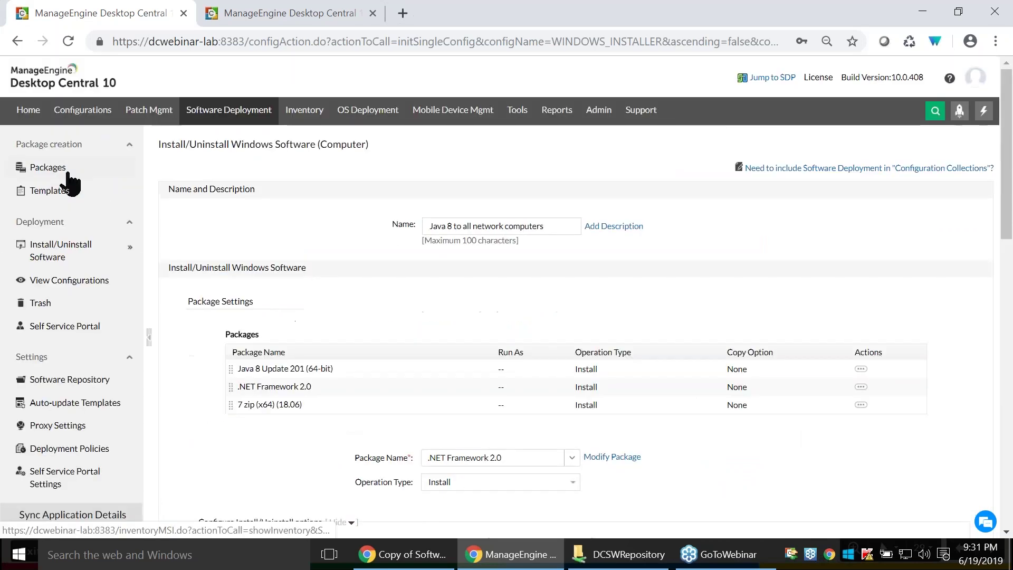
scroll(475, 280, down, 7)
scroll(468, 411, up, 5)
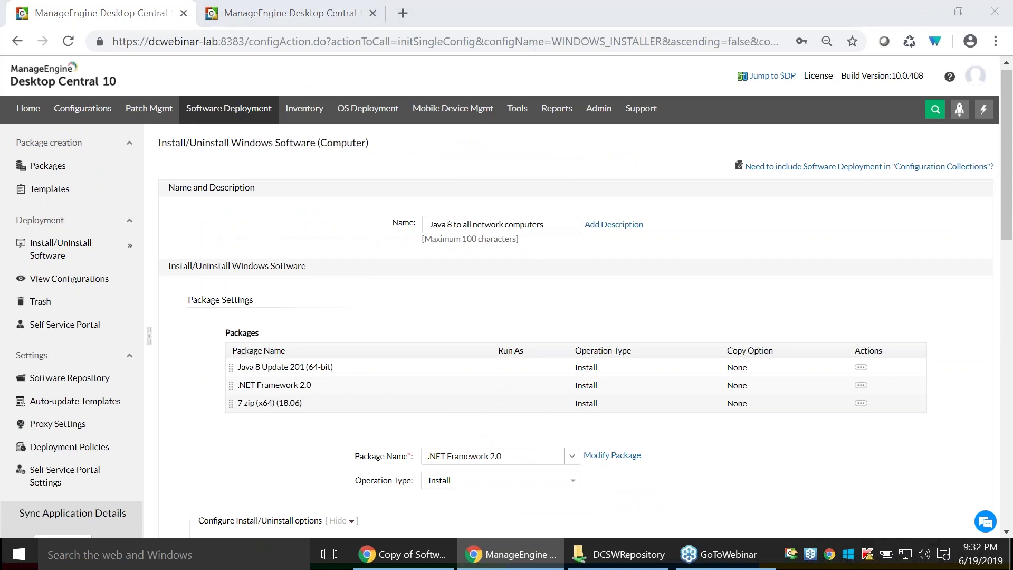
key(alt+Tab)
key(Right)
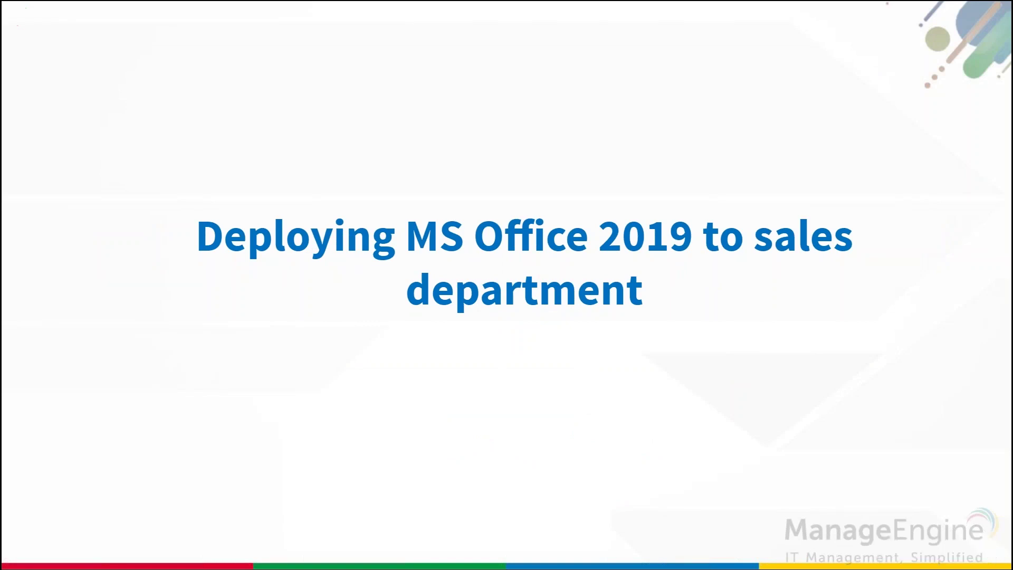
key(alt+Tab)
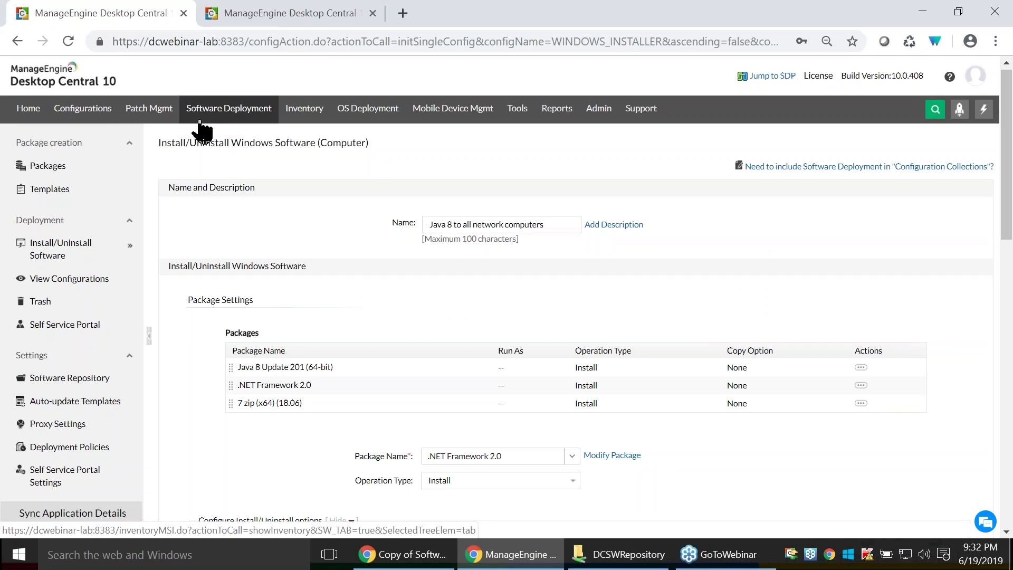
Search the software package templates for the application "office 2019".
click(59, 189)
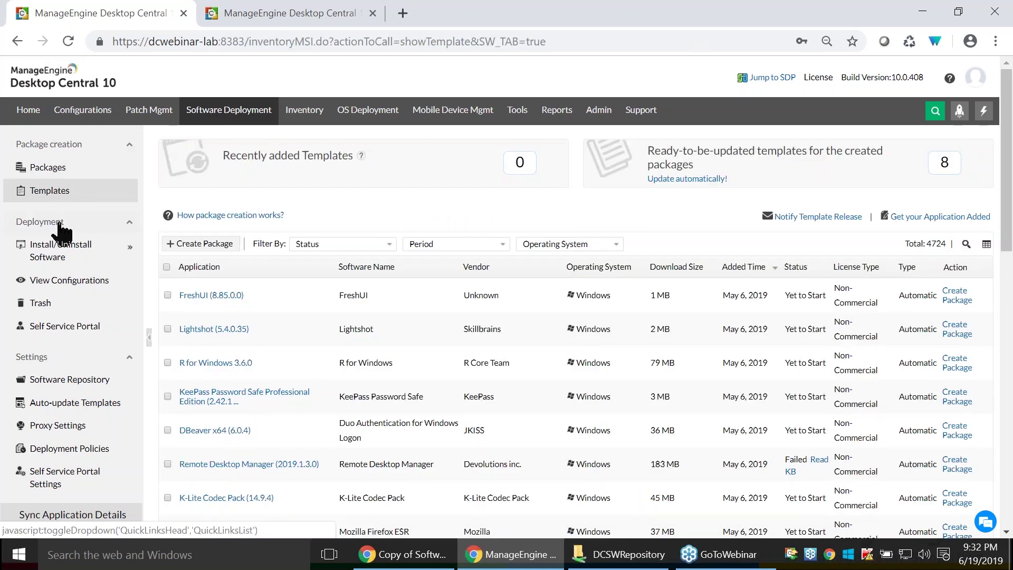
click(967, 244)
click(257, 292)
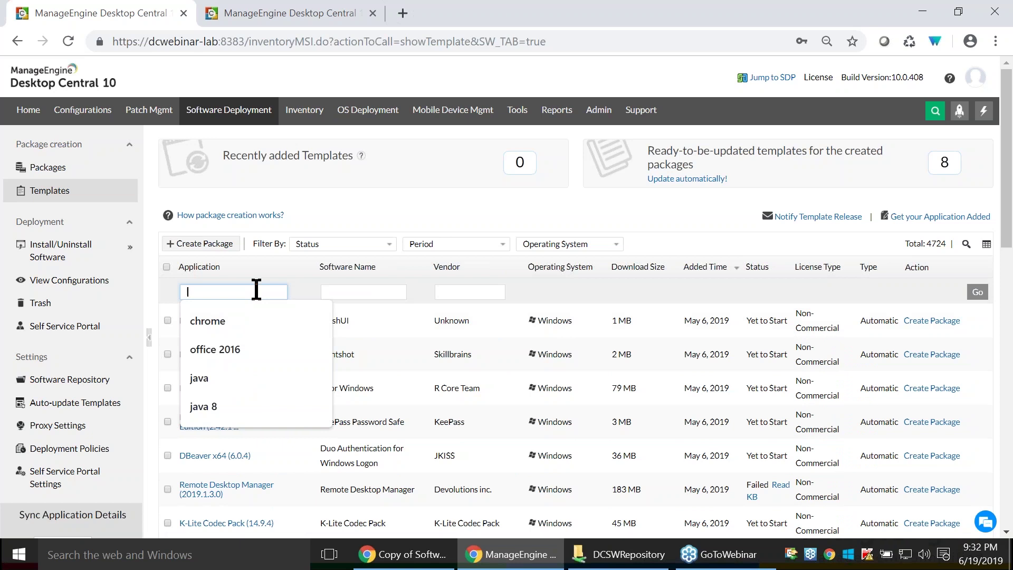
text(offic)
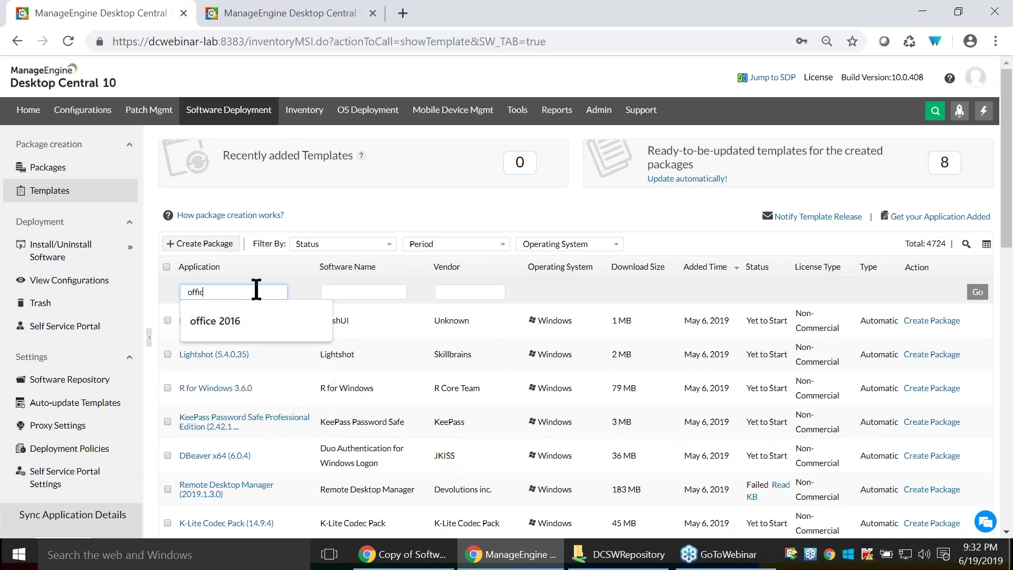
text(e 2019)
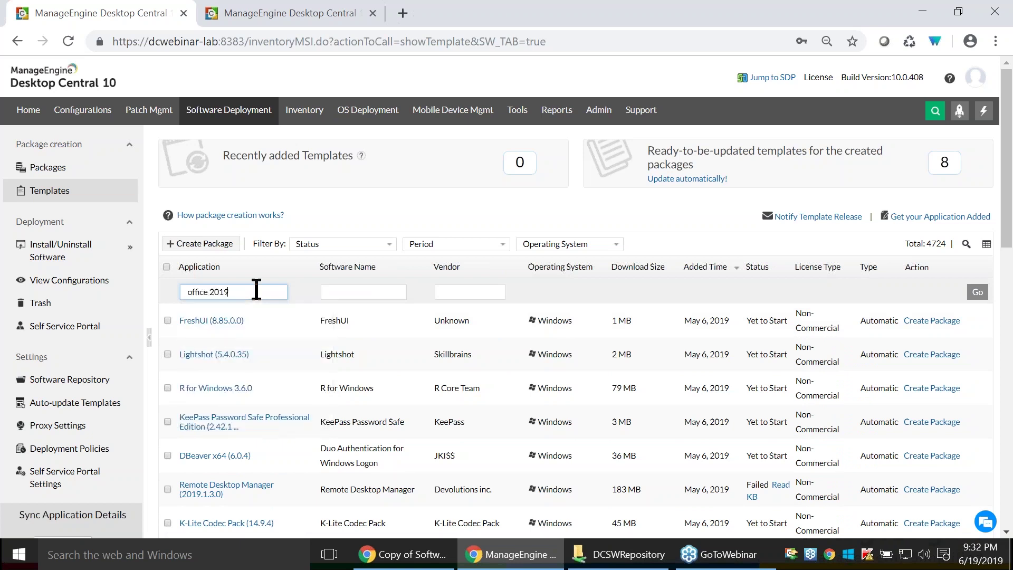
key(Return)
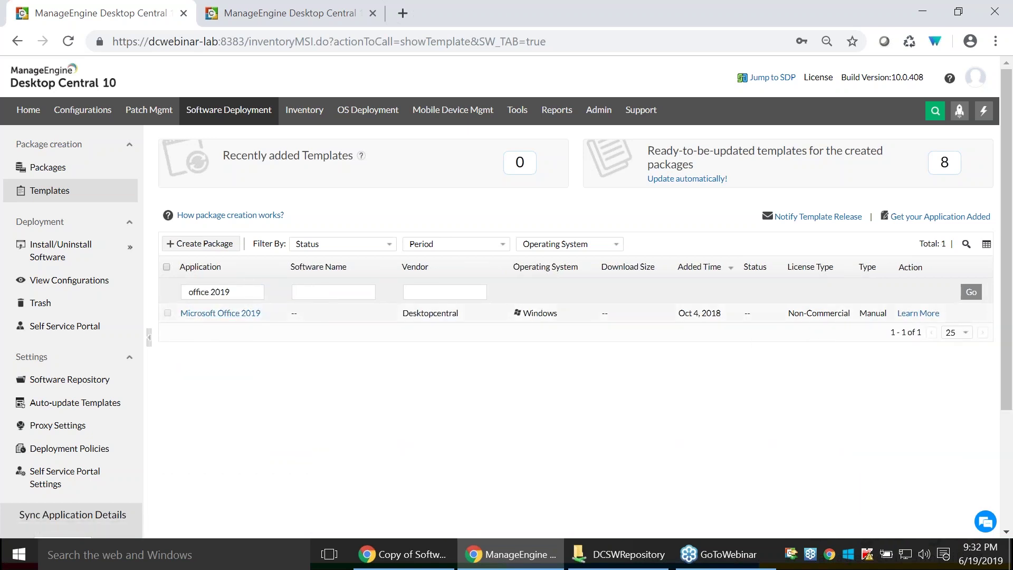
Open the Learn More guide for the Microsoft Office 2019 template and look over its requirements and deployment steps.
drag(942, 307, 897, 314)
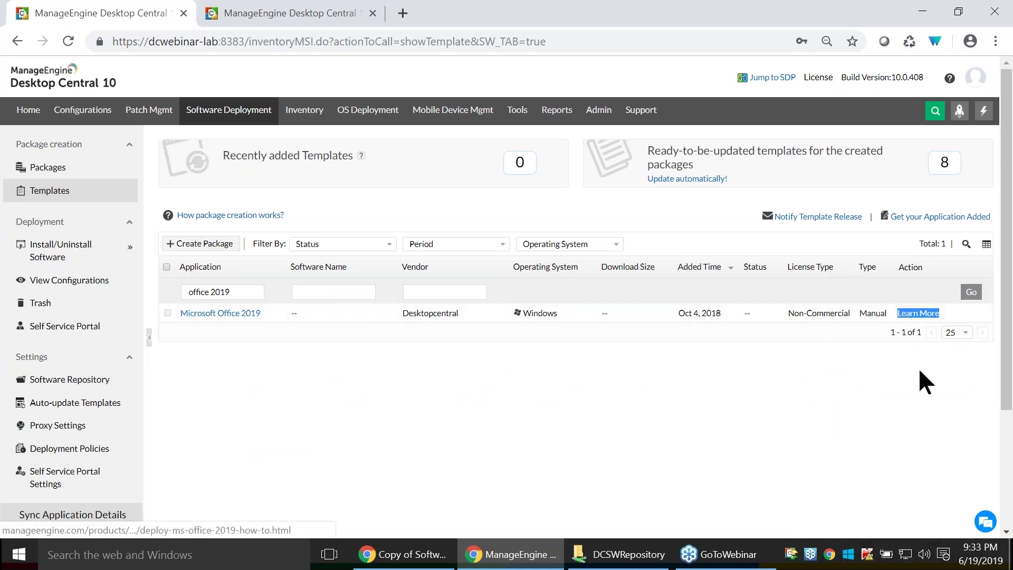
click(914, 315)
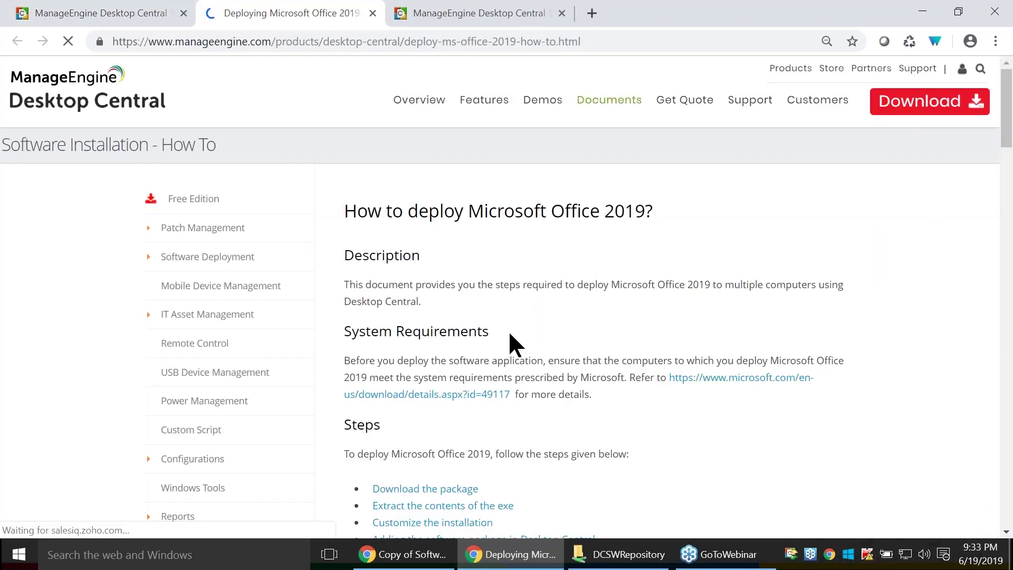
scroll(510, 343, down, 3)
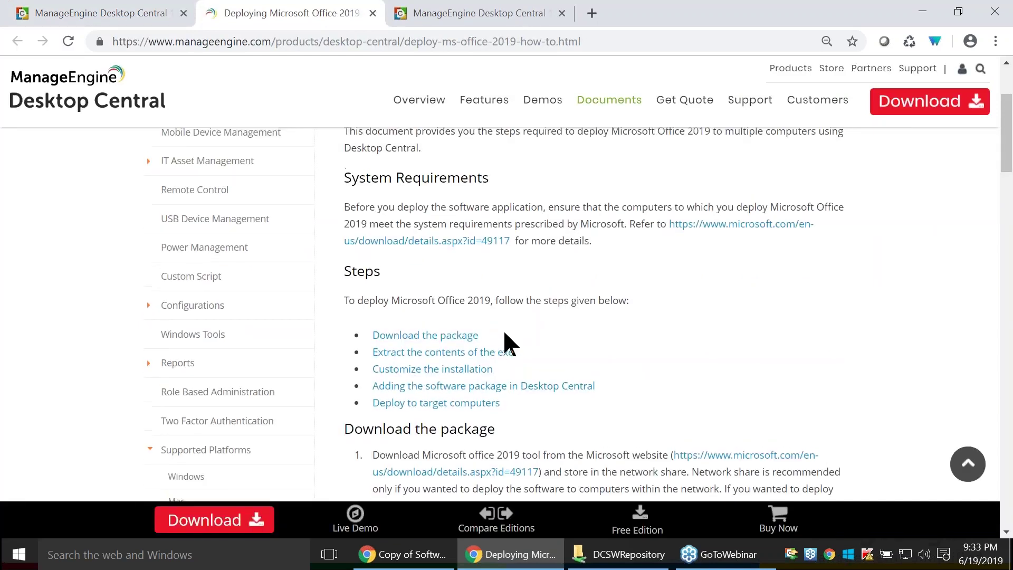
scroll(505, 333, up, 1)
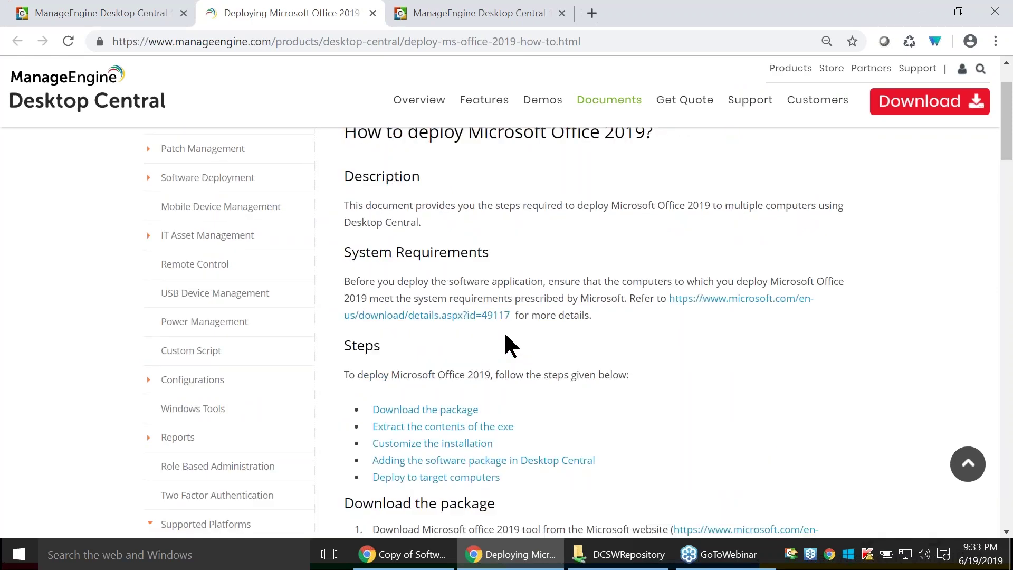
scroll(505, 334, down, 1)
drag(493, 366, 379, 366)
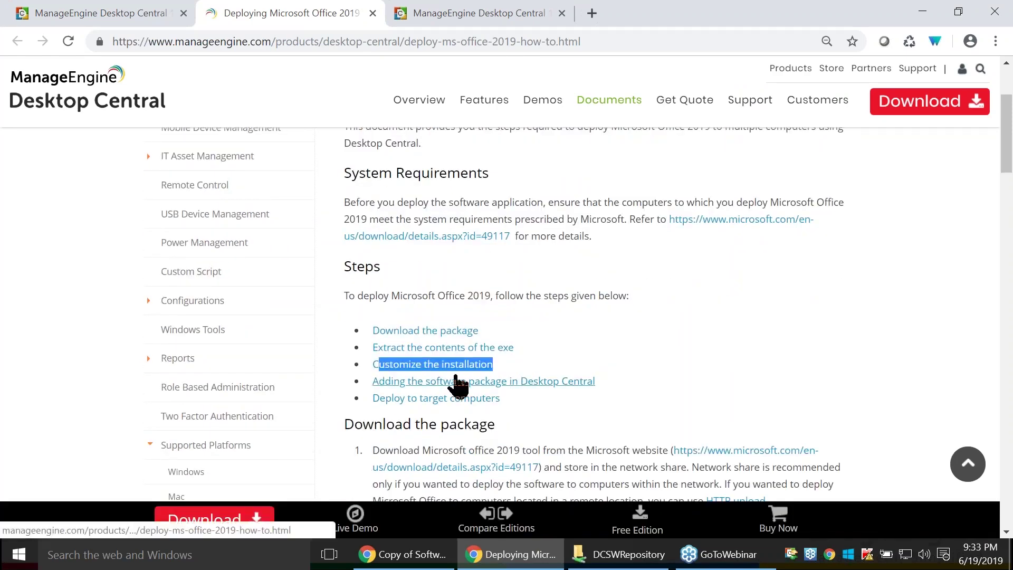
Examine the guide's config.xml examples for customizing the installation, including the product key and multiple-product variants.
scroll(457, 387, down, 10)
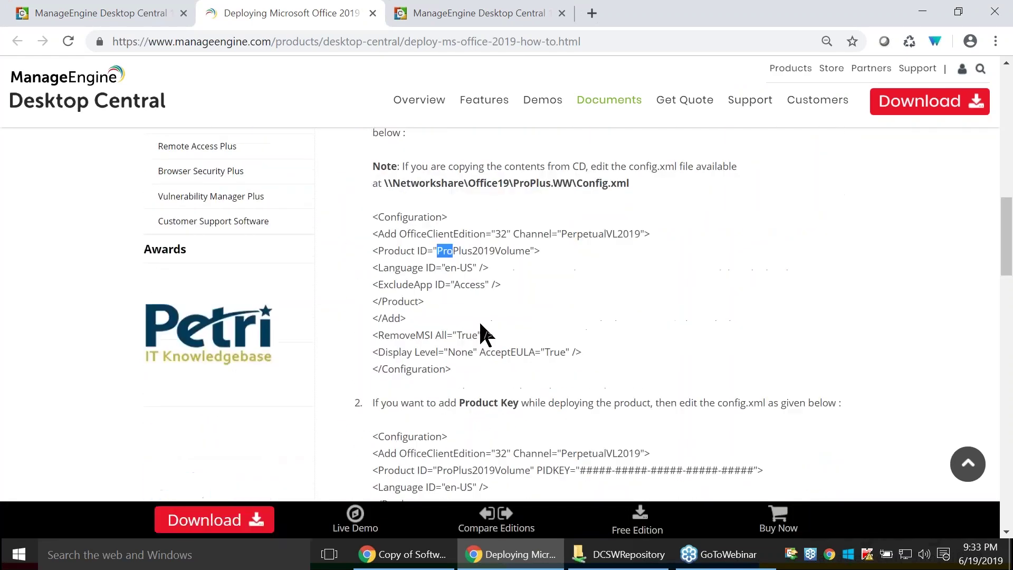
scroll(428, 340, down, 2)
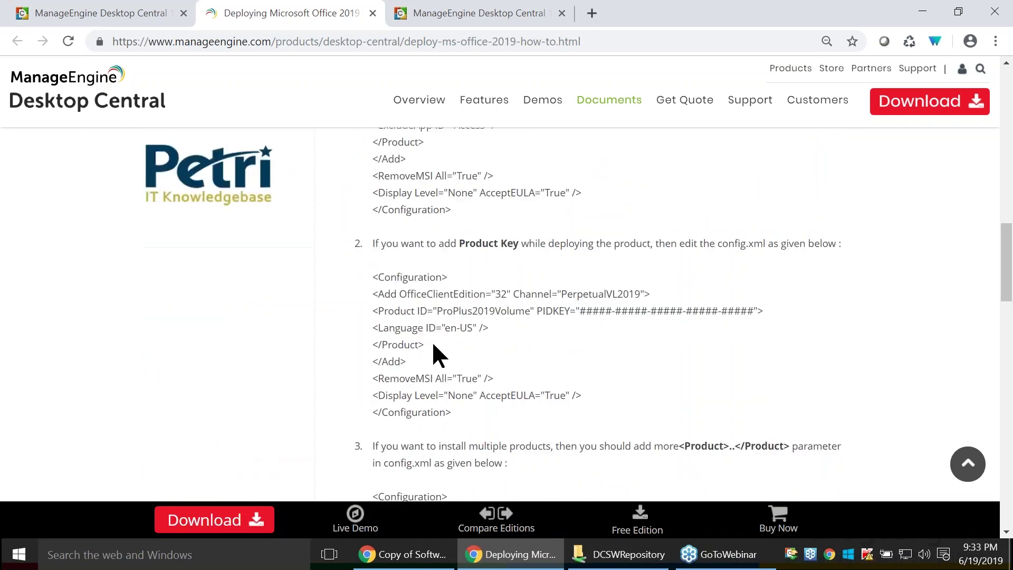
scroll(430, 340, down, 2)
scroll(522, 411, down, 1)
scroll(522, 412, up, 4)
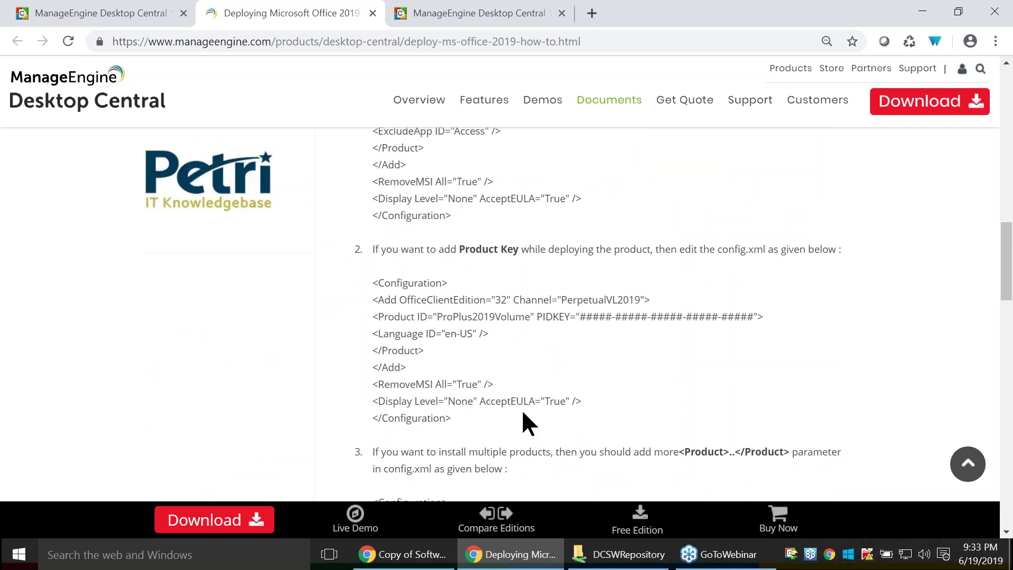
scroll(523, 412, up, 6)
scroll(524, 422, up, 4)
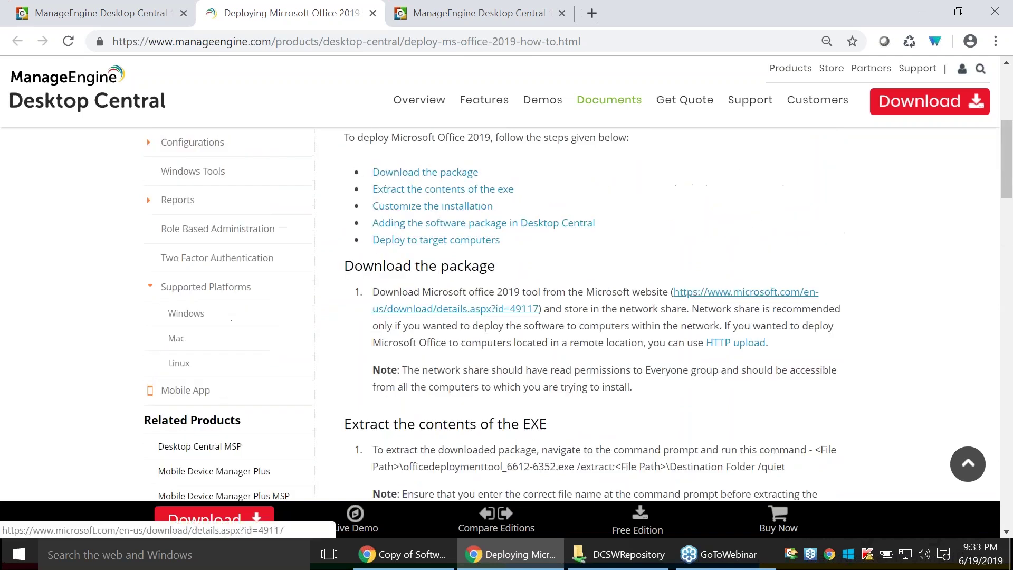
View the Office Deployment Tool download page linked in the guide, and return to the Desktop Central templates page.
click(422, 306)
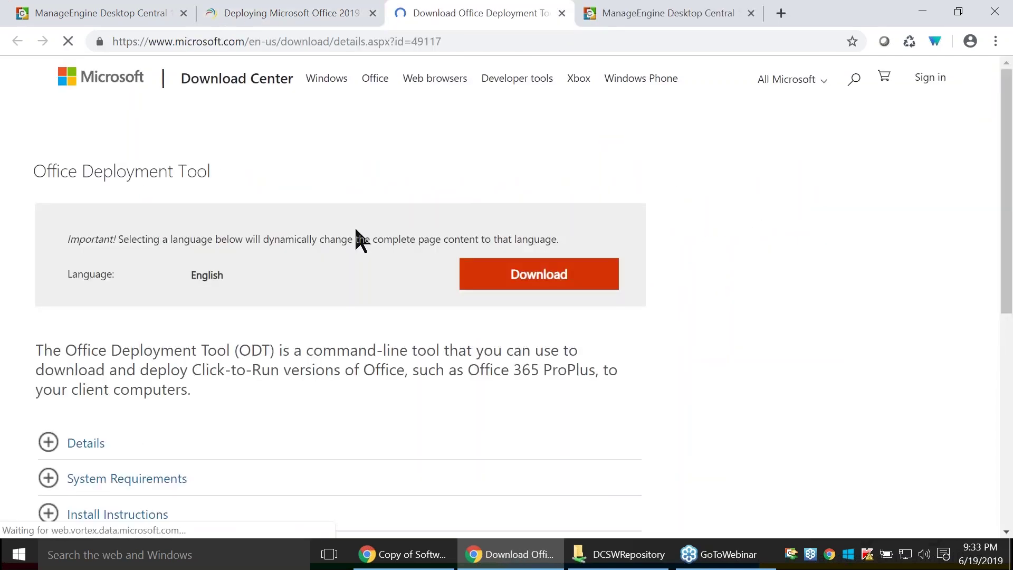
scroll(307, 393, down, 2)
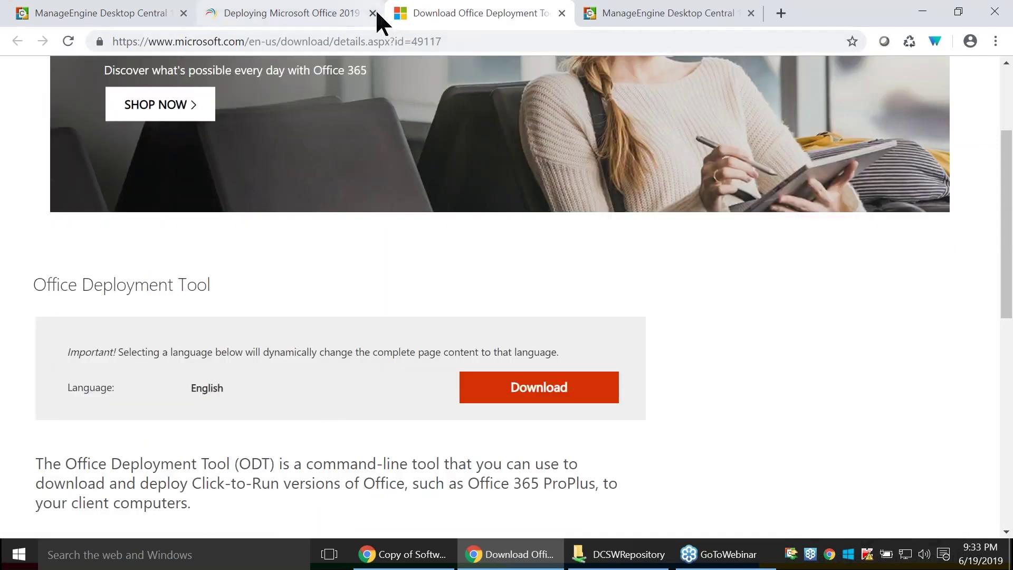
click(161, 11)
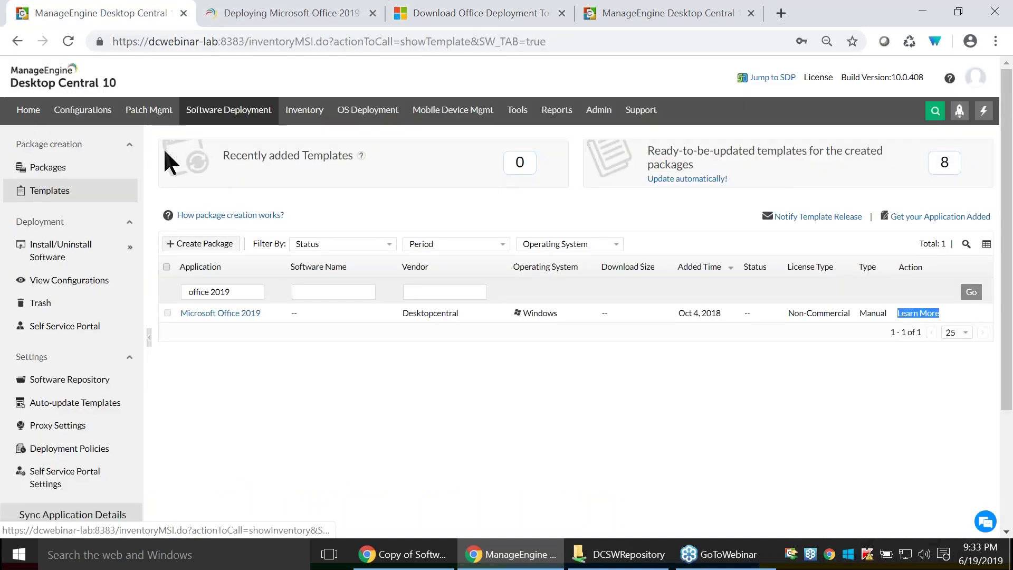
Close the guide and download pages, and start a new Windows package from the packages list.
click(85, 170)
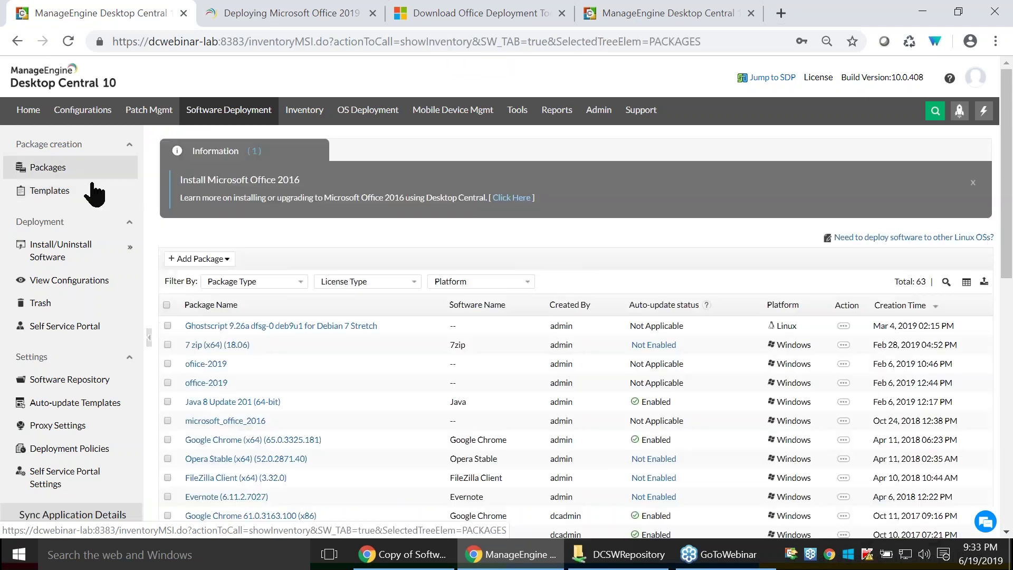
click(373, 12)
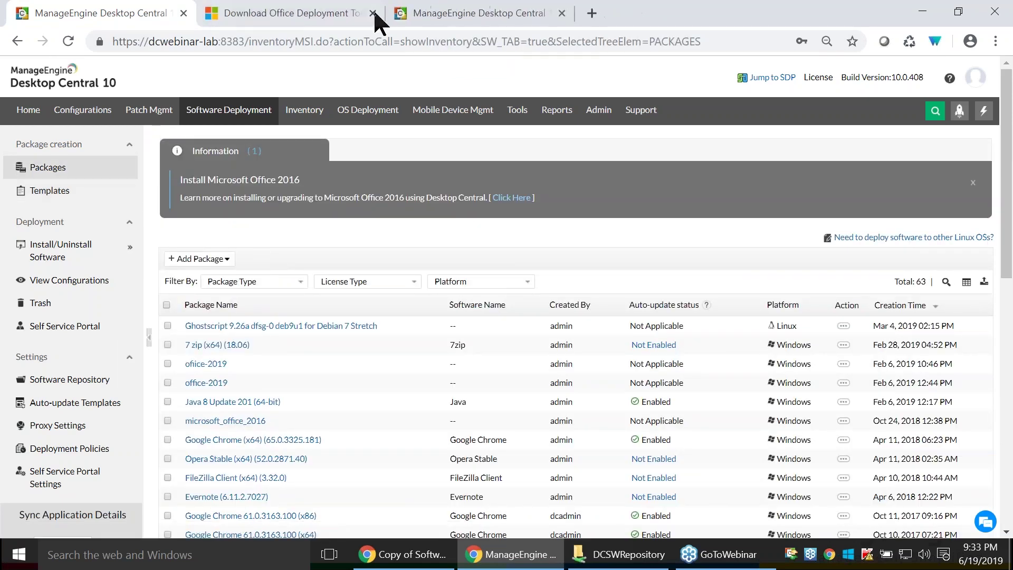
click(372, 13)
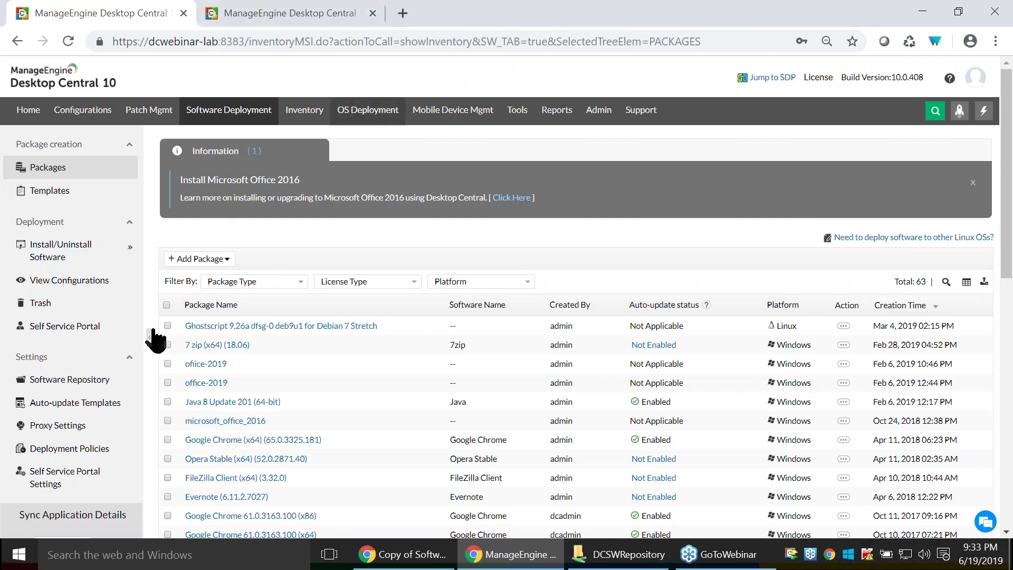
click(210, 259)
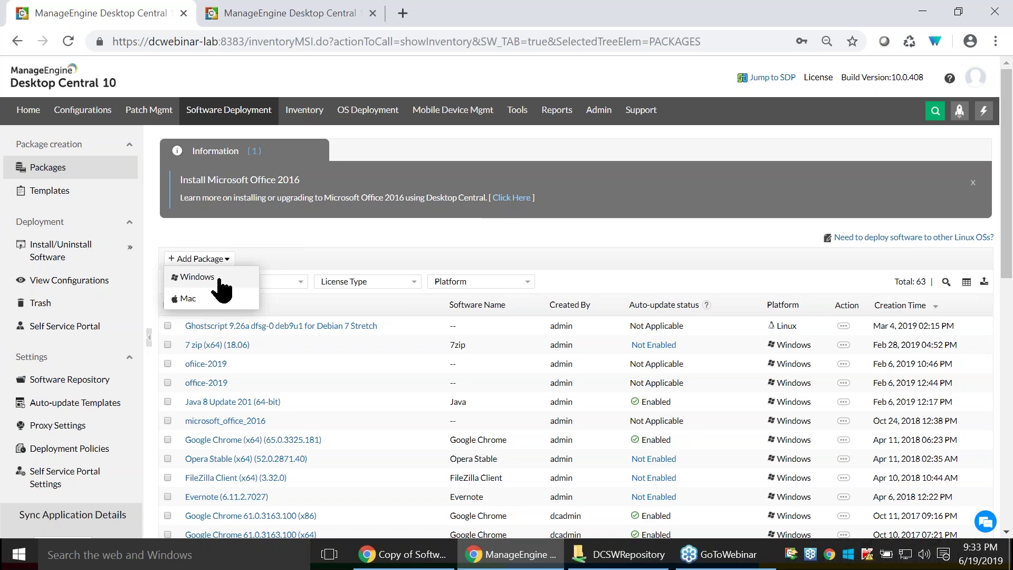
click(219, 279)
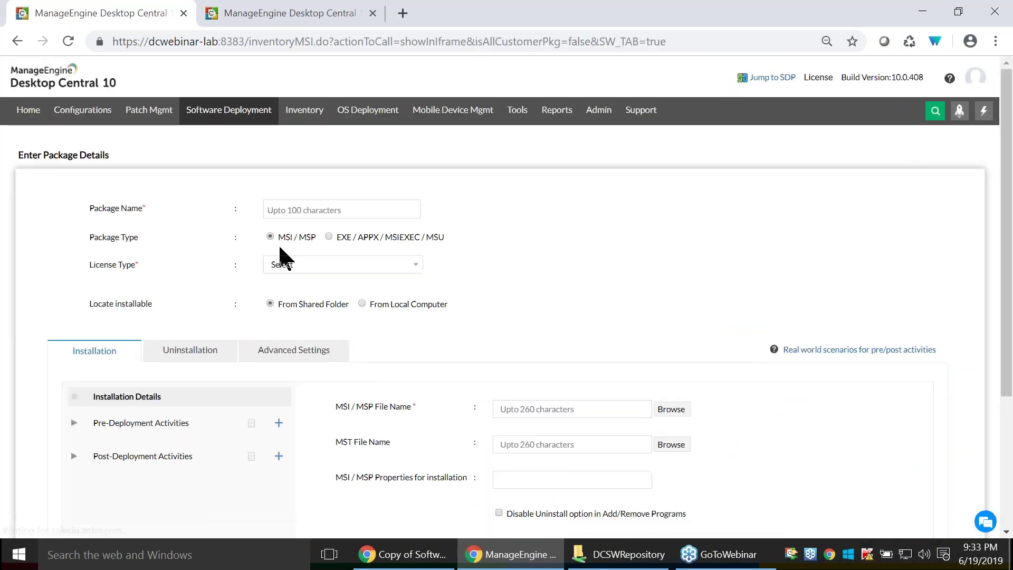
Name the package MS office 2019, with package type EXE / APPX / MSIEXEC / MSU and license type Commercial.
drag(278, 238, 308, 240)
click(329, 236)
click(313, 210)
text(MS office 2018)
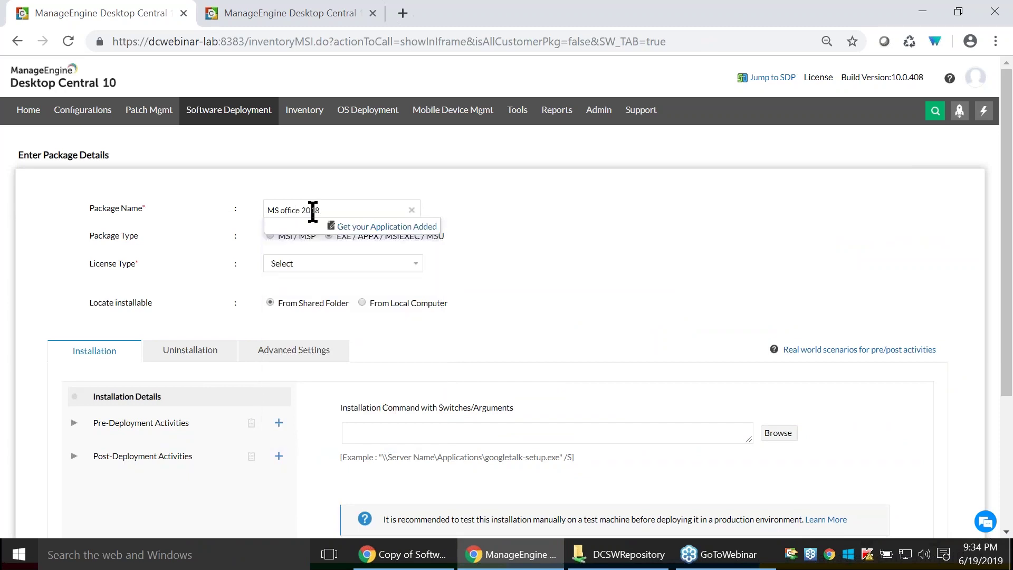
key(BackSpace)
text(9)
click(350, 263)
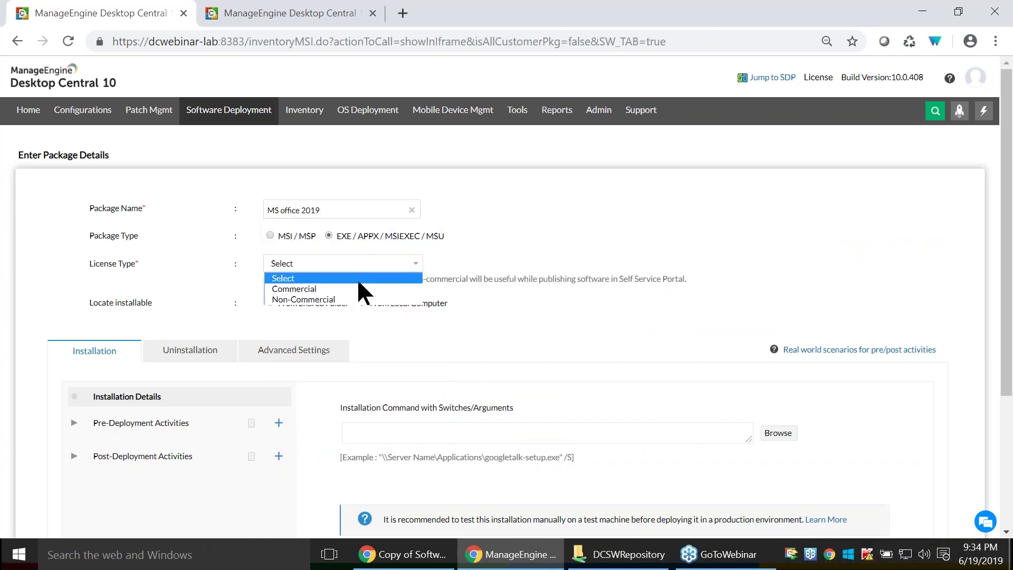
click(321, 288)
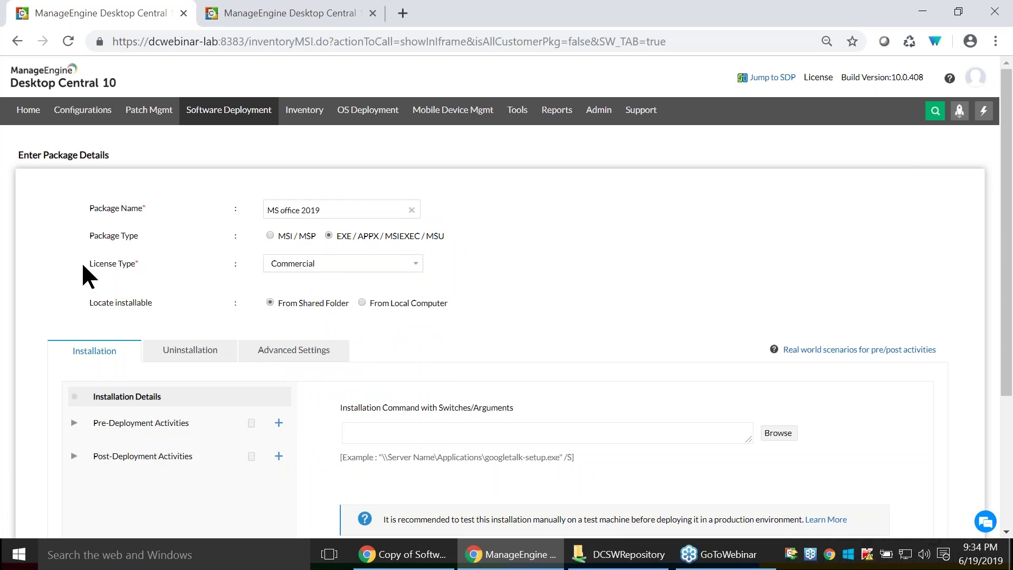
mouse_move(278, 262)
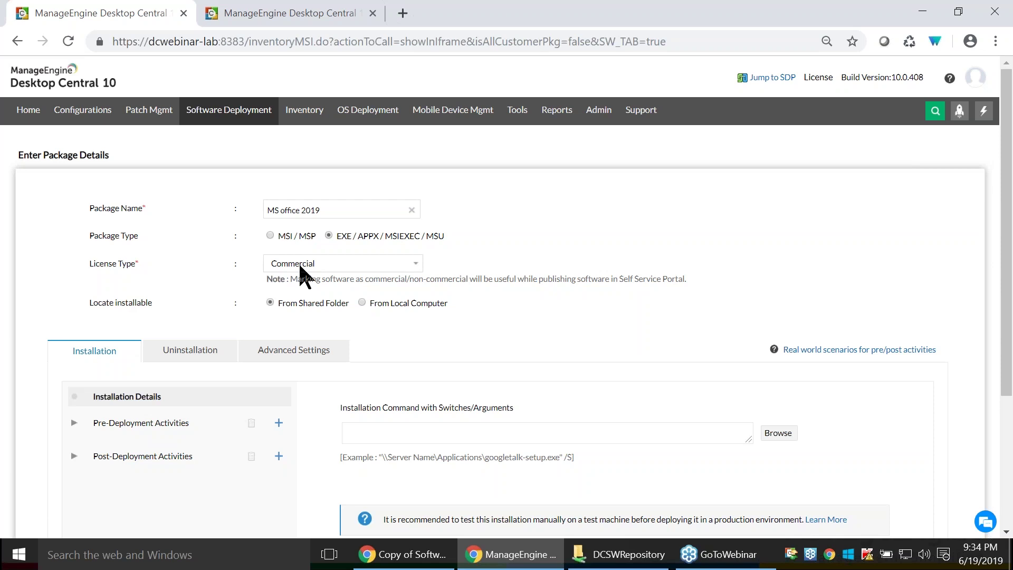
Set the installation command to setup.exe from the MsOffice2019 folder of the shared software repository.
scroll(303, 264, down, 2)
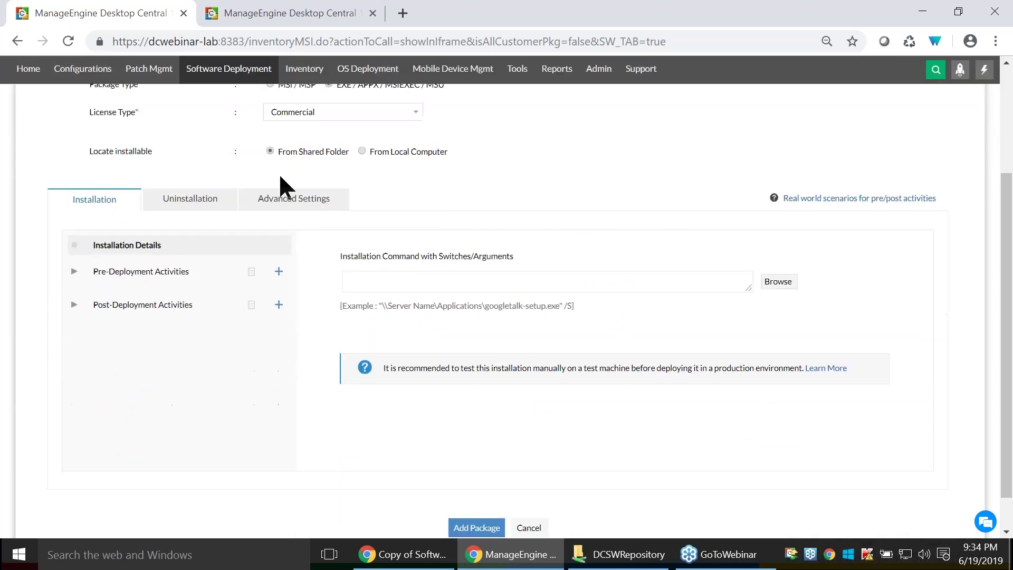
scroll(270, 268, up, 1)
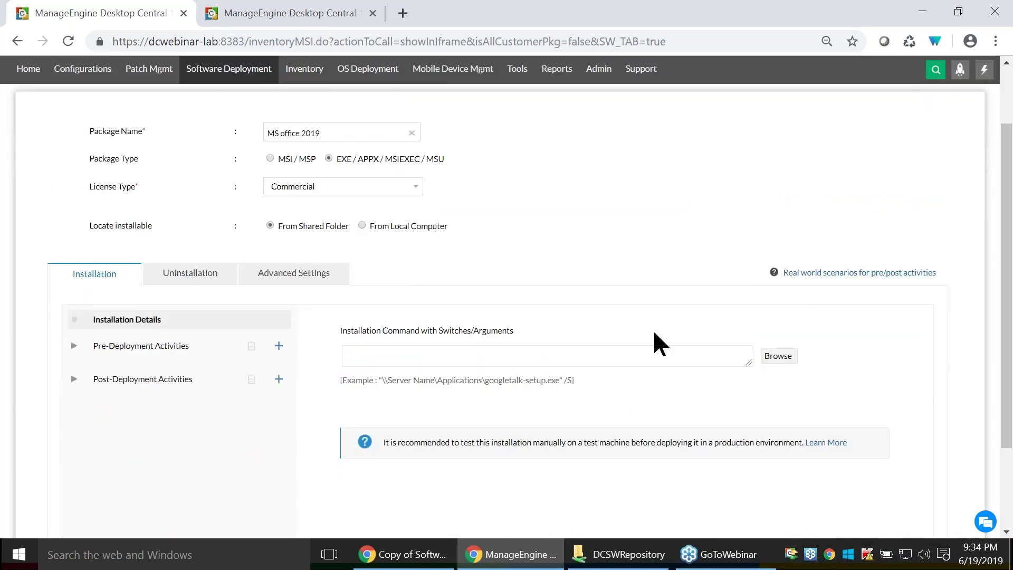
click(786, 359)
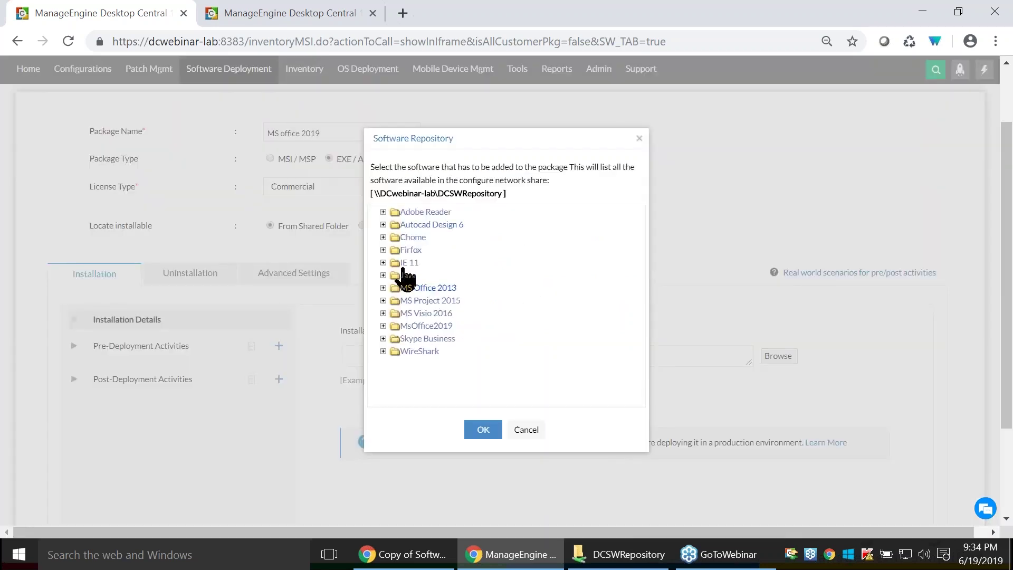
drag(438, 194, 498, 199)
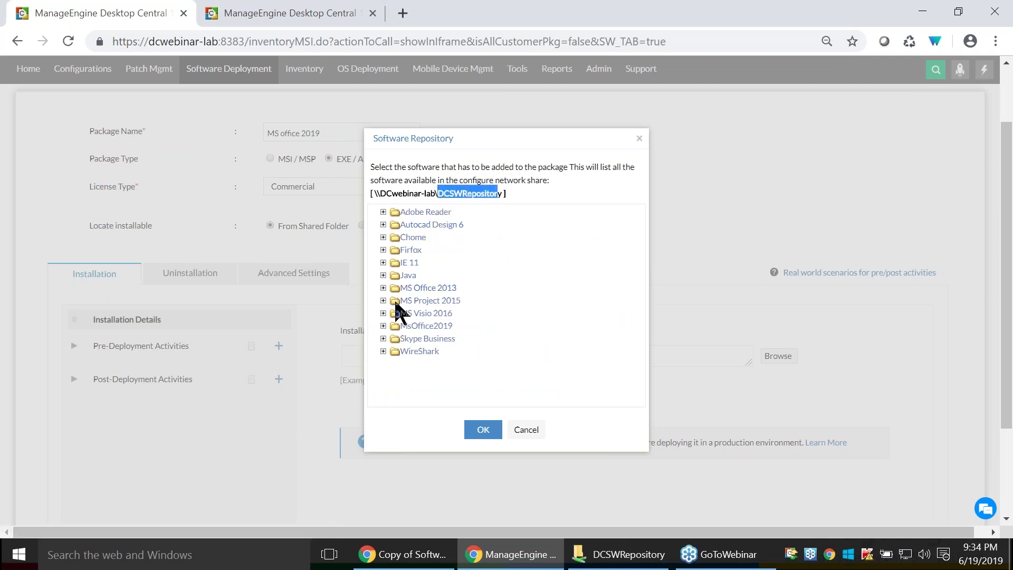
click(383, 327)
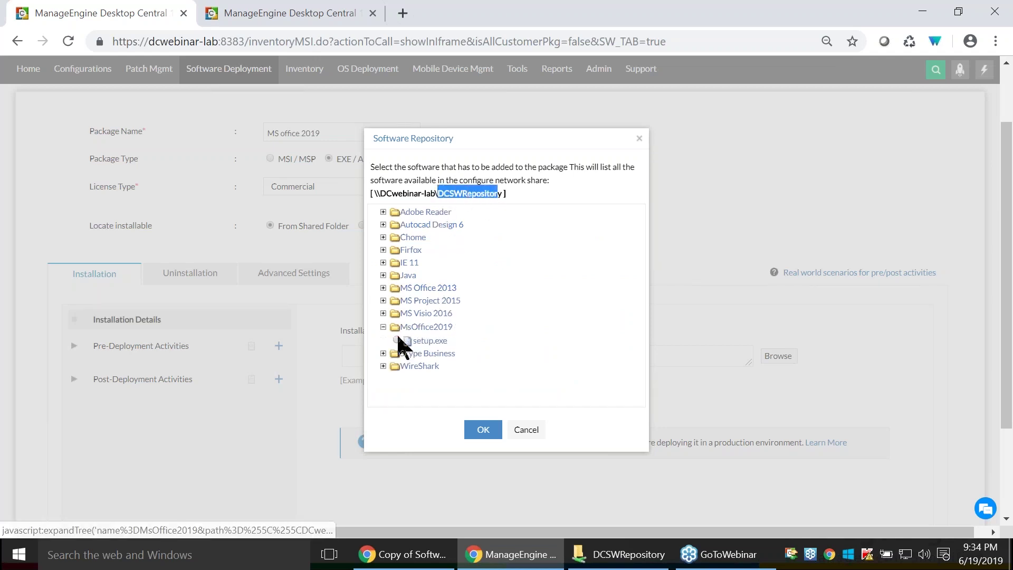
click(396, 339)
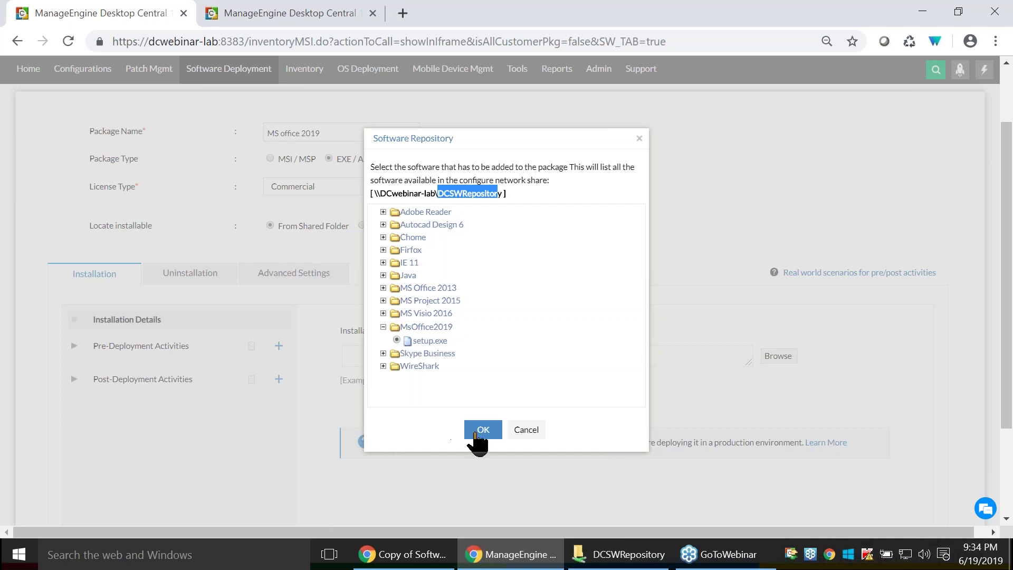
click(476, 434)
click(579, 358)
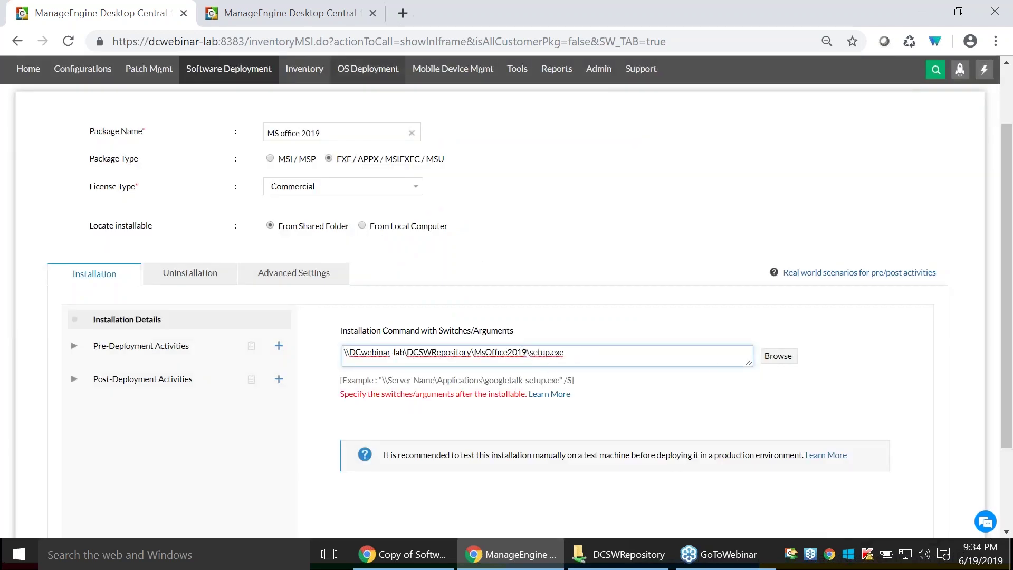
Open the Software Deployment section in the other Desktop Central tab.
click(290, 13)
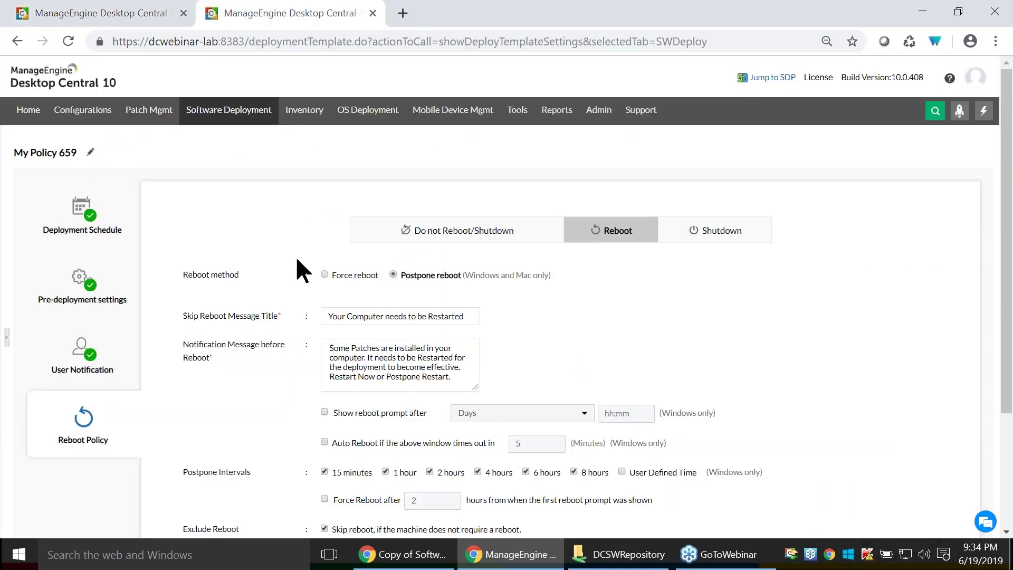
click(226, 112)
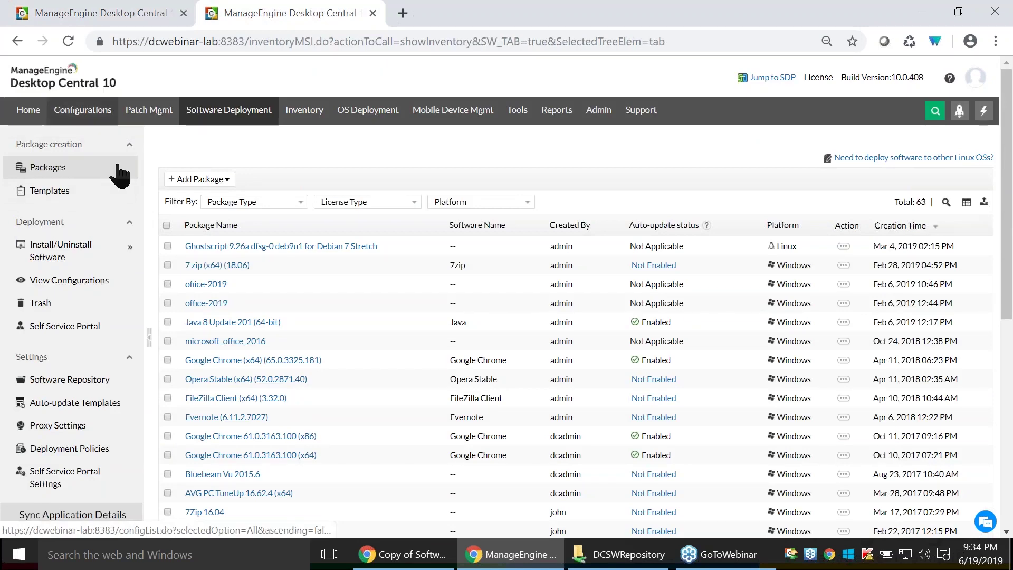
Switch to File Explorer, look at the options for configuration.xml in the MsOffice2019 repository folder, and return to the Desktop Central templates.
click(592, 564)
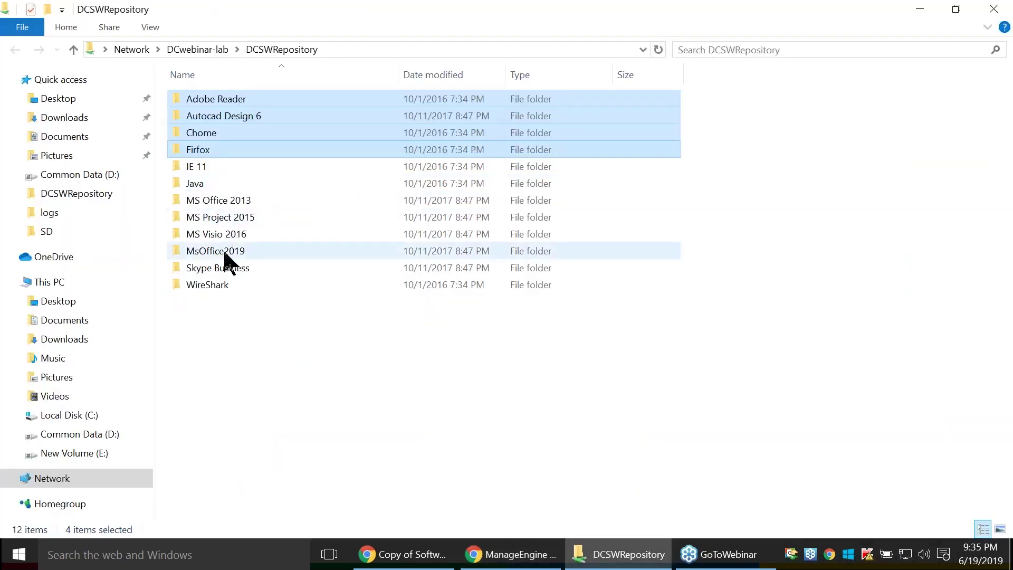
double_click(225, 252)
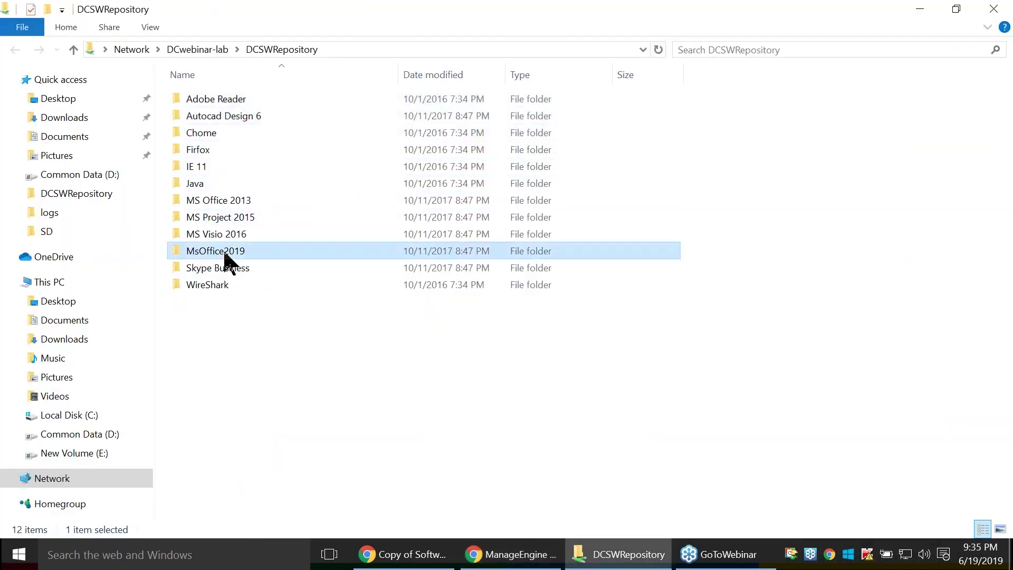
click(216, 103)
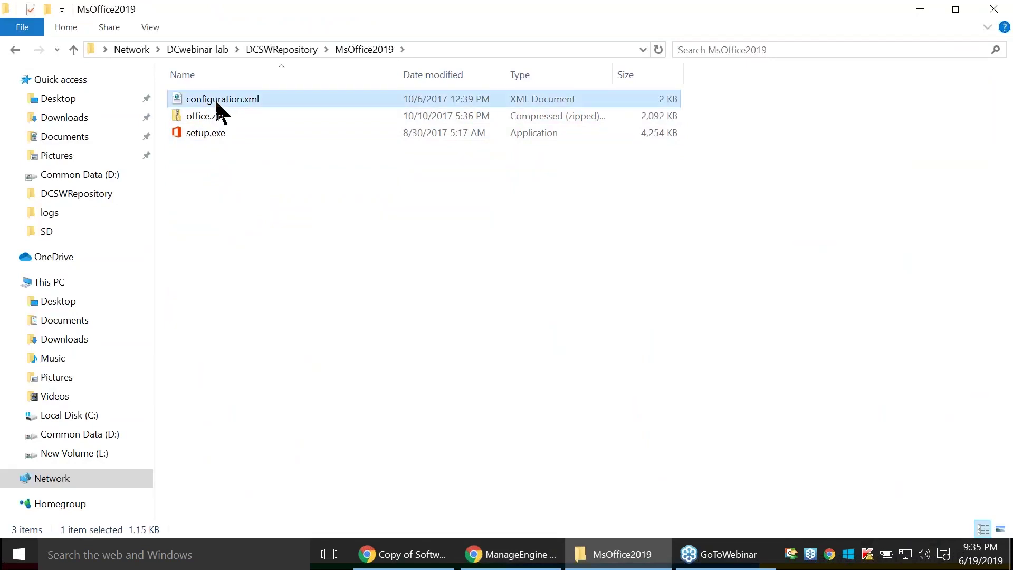
right_click(216, 102)
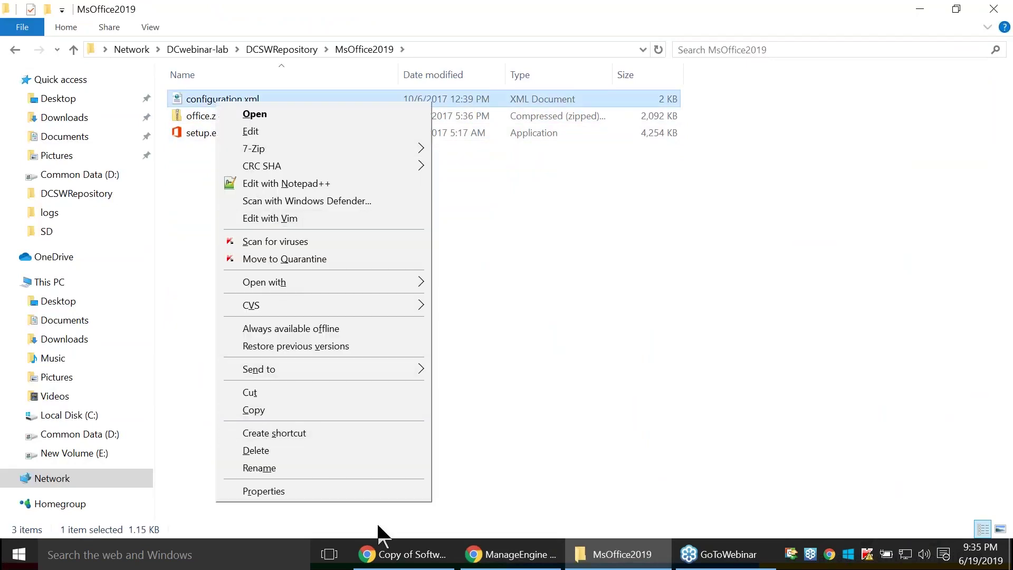
click(510, 554)
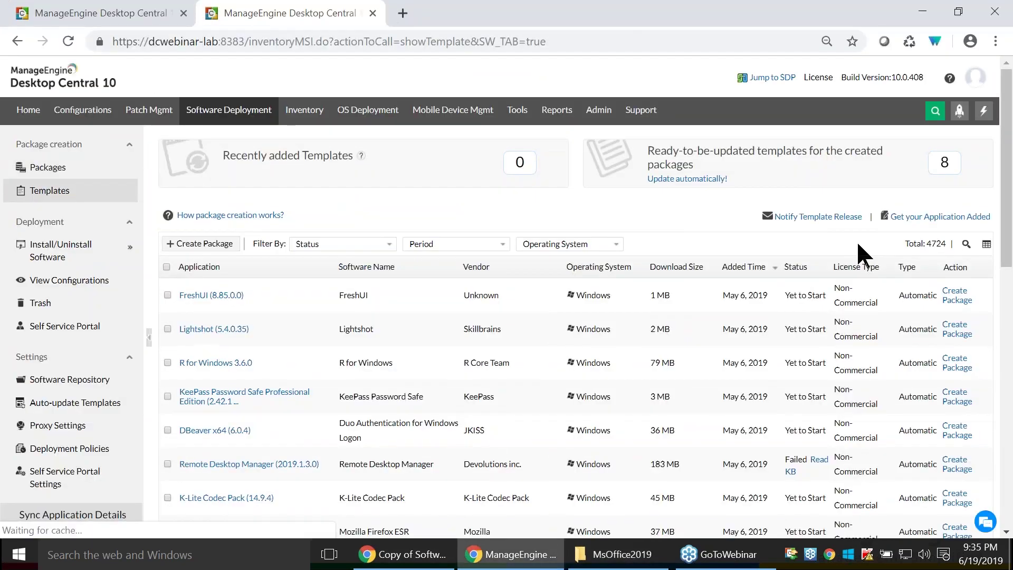
Search the software templates for office 2019 and open the how-to document of the Microsoft Office 2019 template.
click(966, 244)
click(253, 292)
text(office 2018)
key(BackSpace)
text(9)
key(Return)
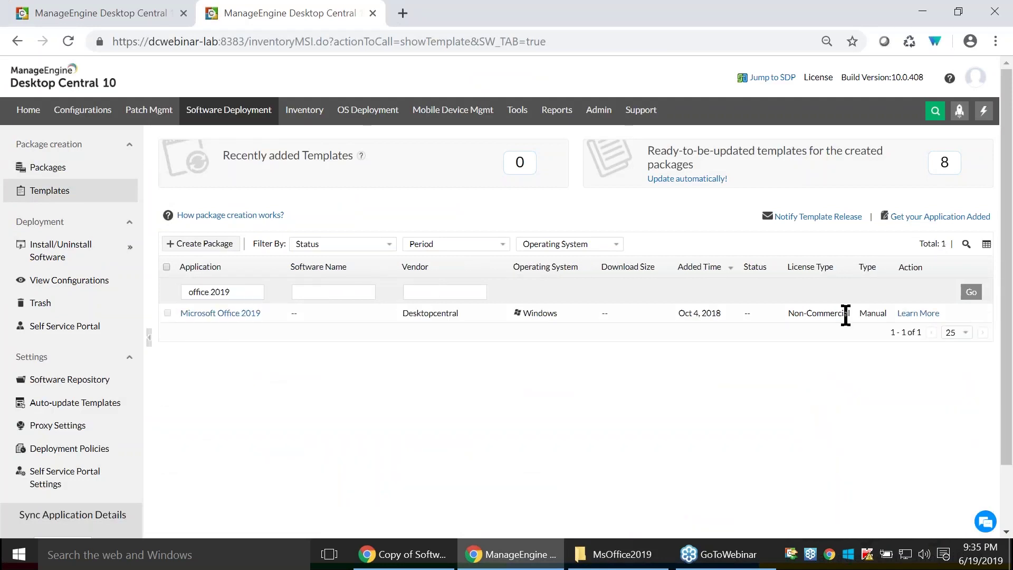
click(919, 315)
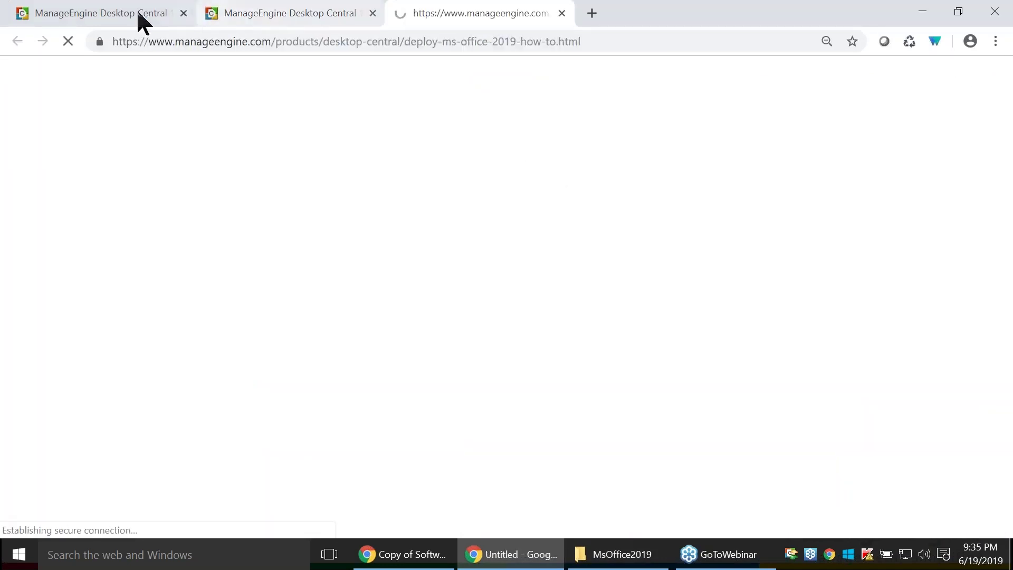
Find the installation command with the /configure switch in the Office 2019 deployment document, and return to the package form.
click(122, 14)
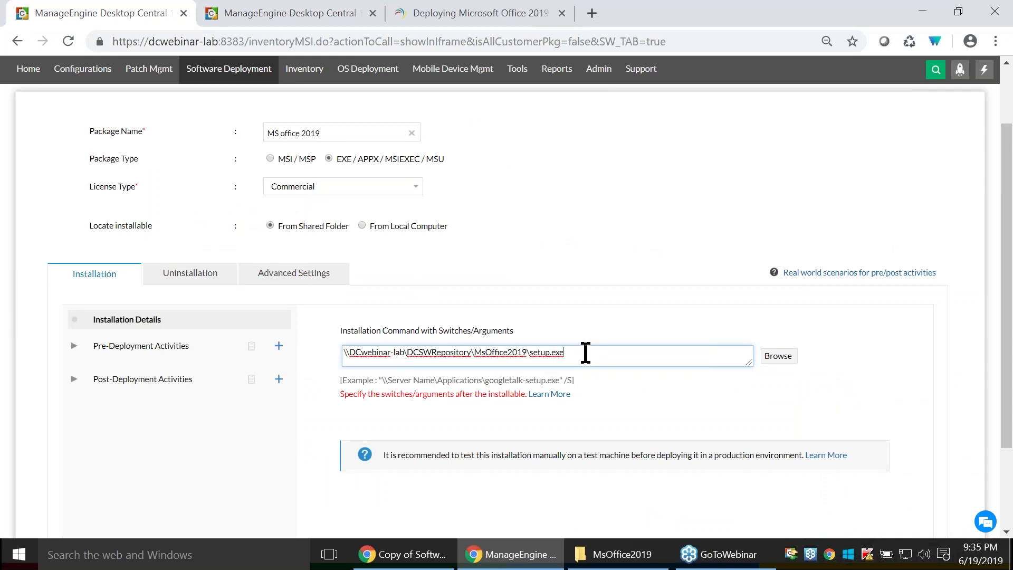
click(453, 15)
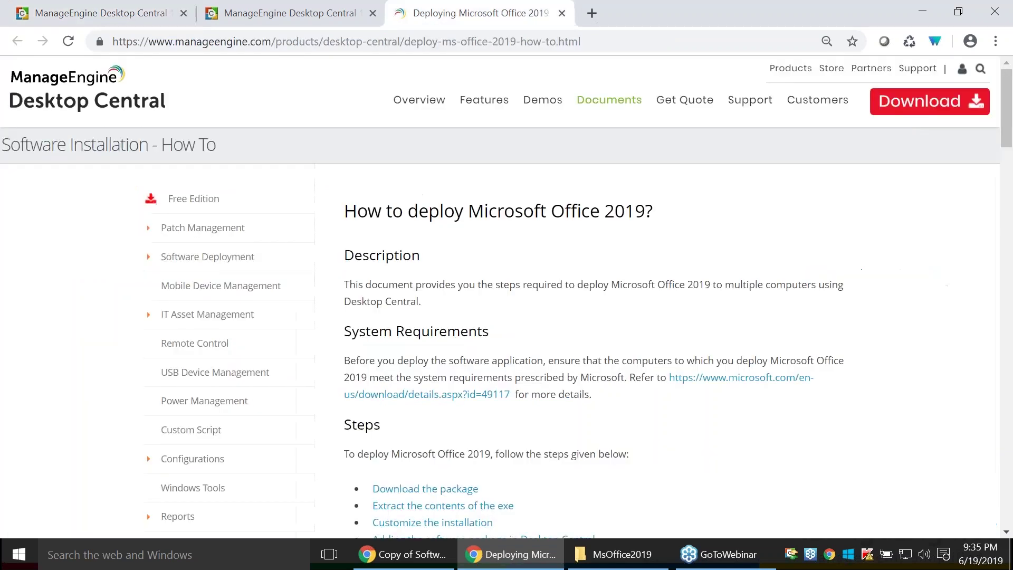
scroll(461, 290, down, 20)
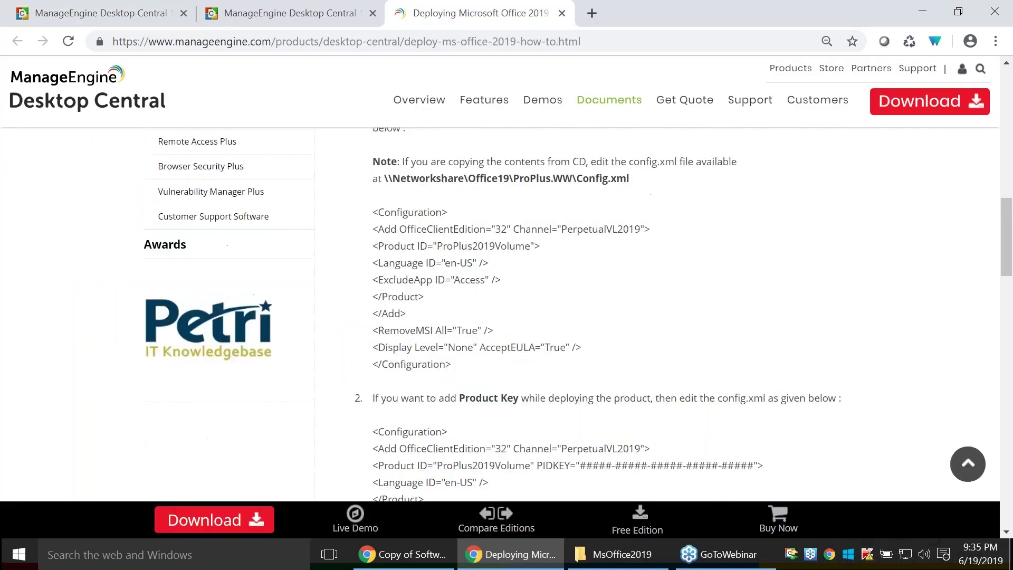
scroll(507, 314, down, 6)
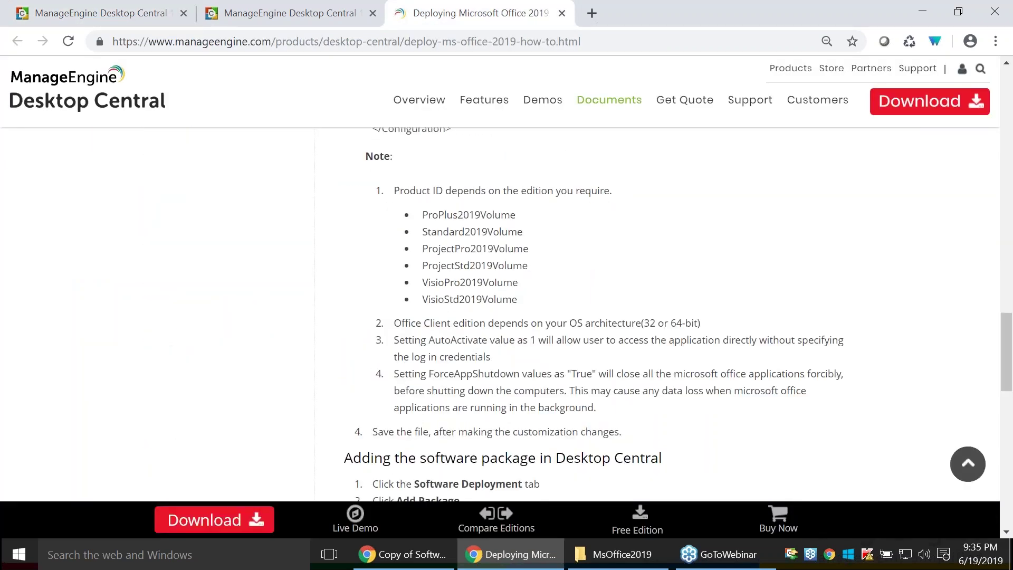
scroll(653, 252, down, 6)
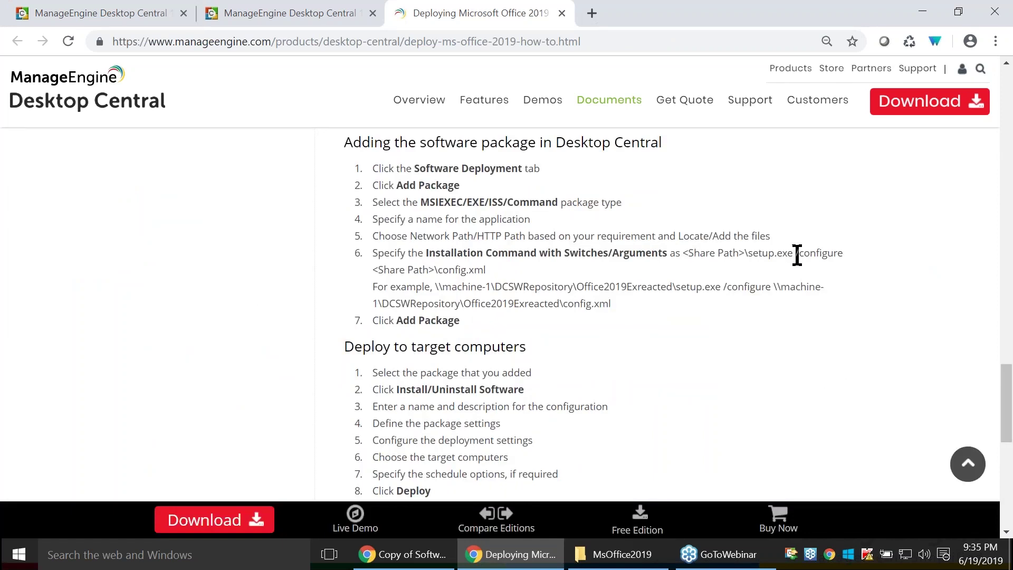
drag(796, 254, 816, 254)
drag(793, 254, 846, 255)
click(75, 15)
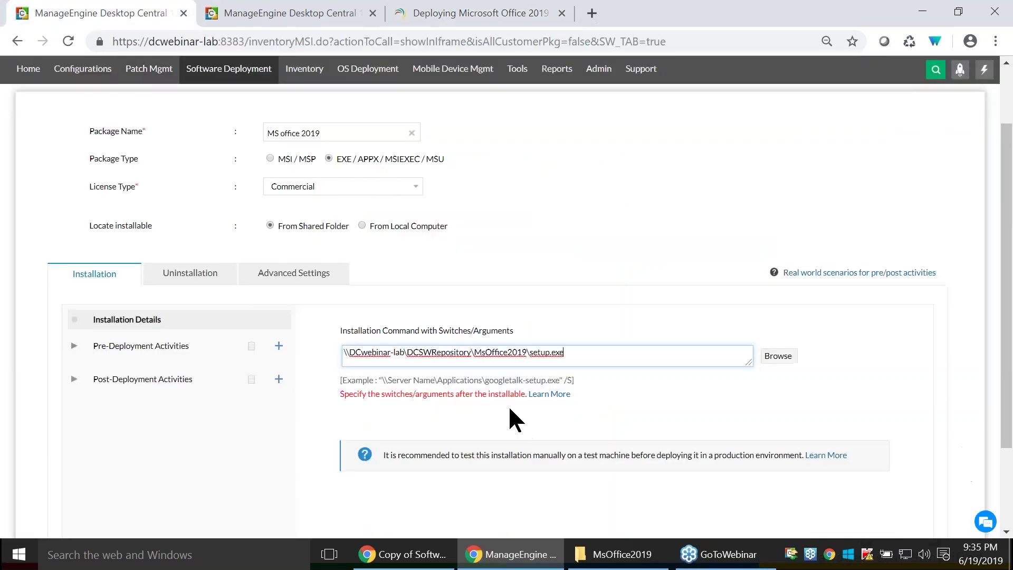
Leave the MS office 2019 package form and open the existing ofiice-2019 package for modification from the package list.
click(584, 350)
scroll(507, 288, up, 1)
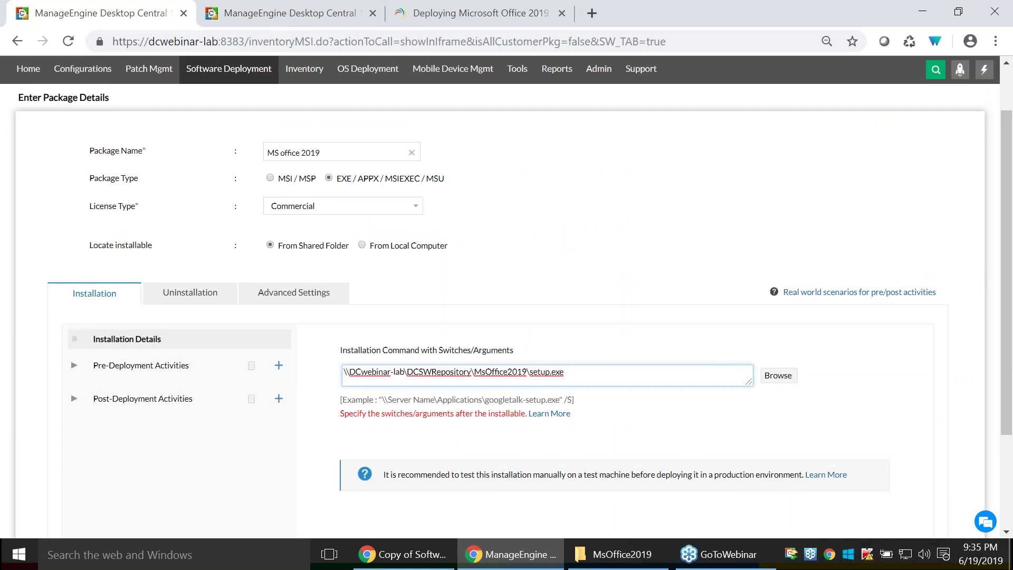
scroll(236, 129, up, 2)
click(235, 111)
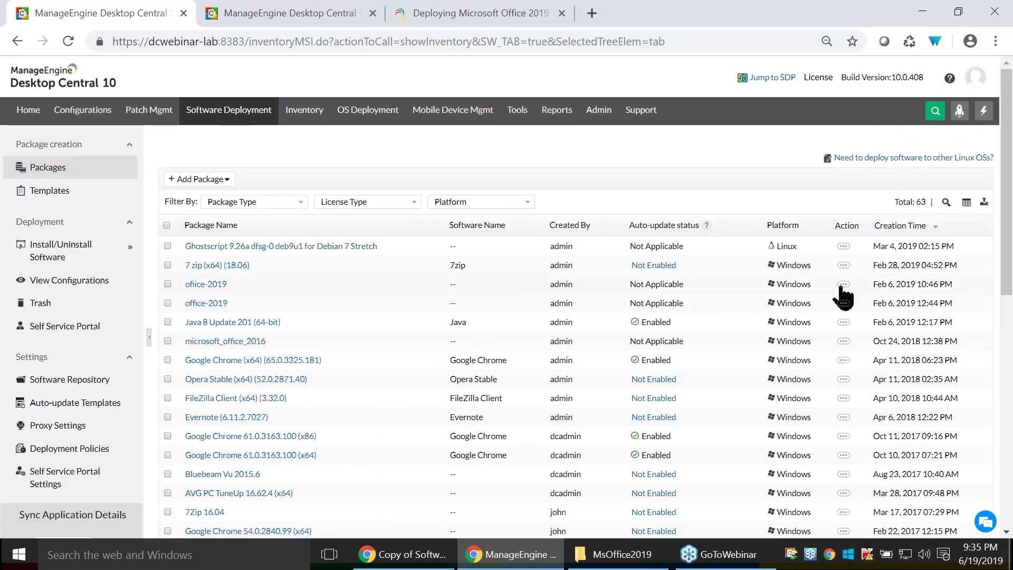
click(843, 285)
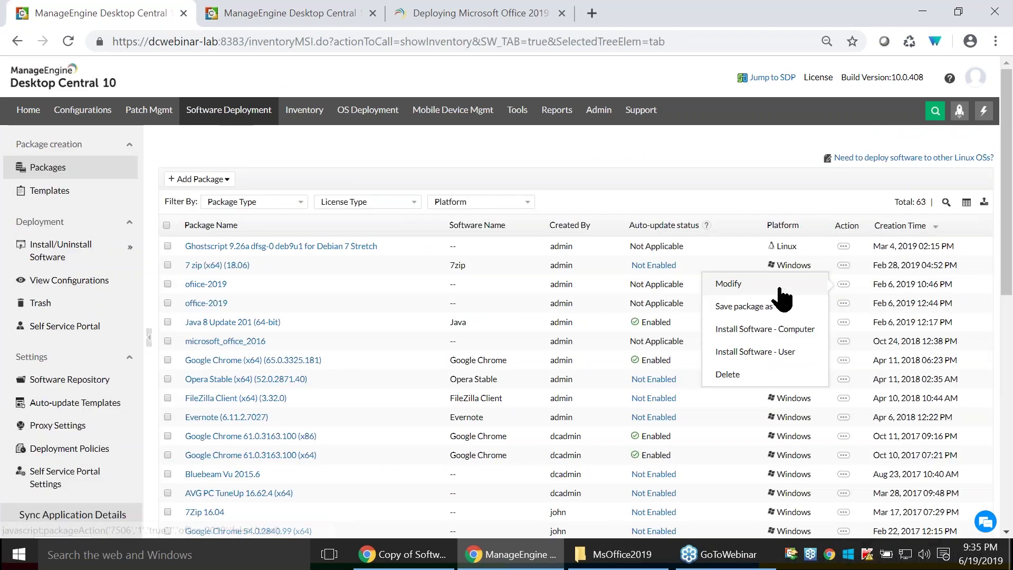
click(780, 289)
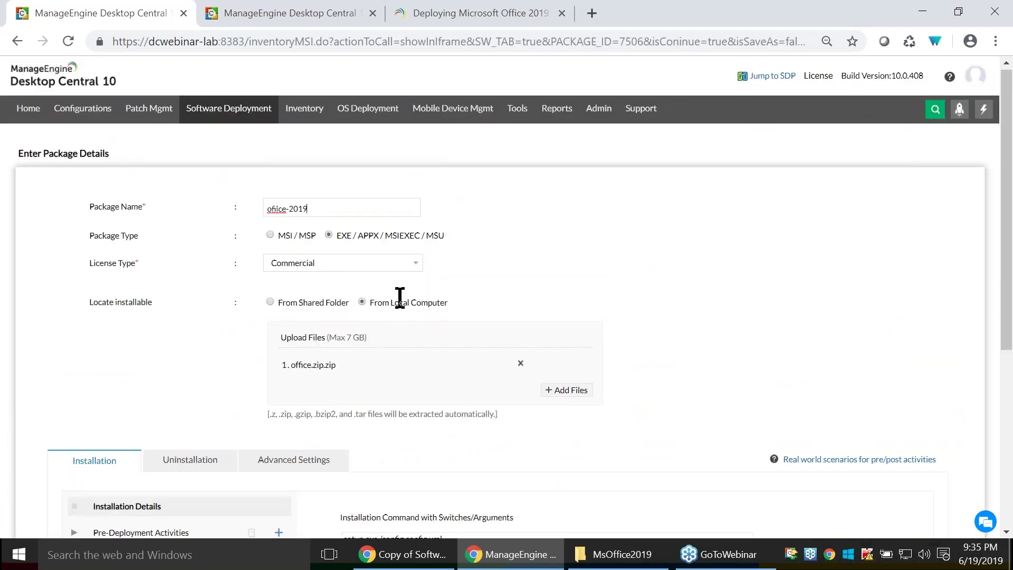
Add setup.zip from the DCSWRepository folder to the upload files of the ofiice-2019 package.
scroll(400, 296, down, 2)
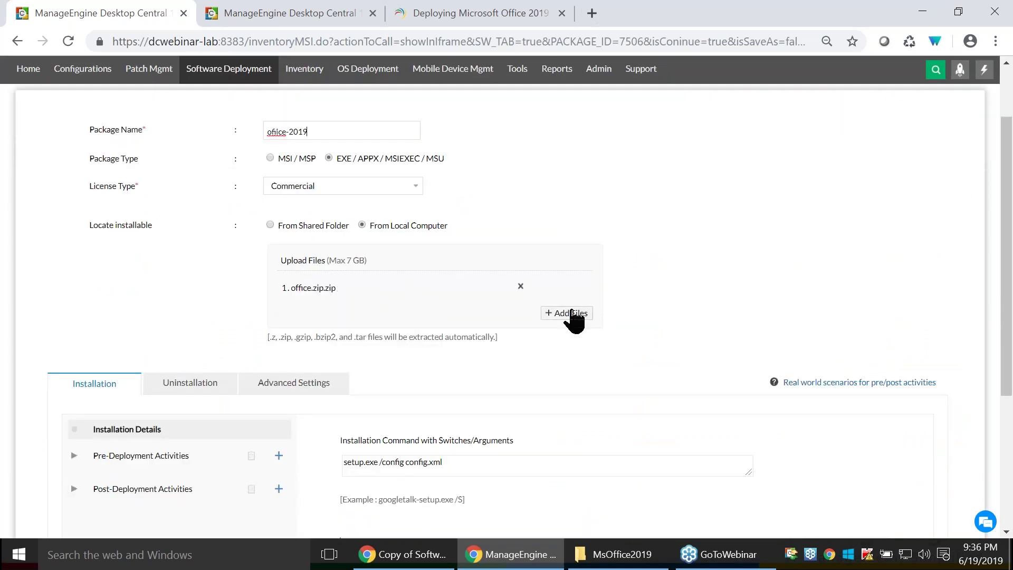
click(566, 313)
click(442, 315)
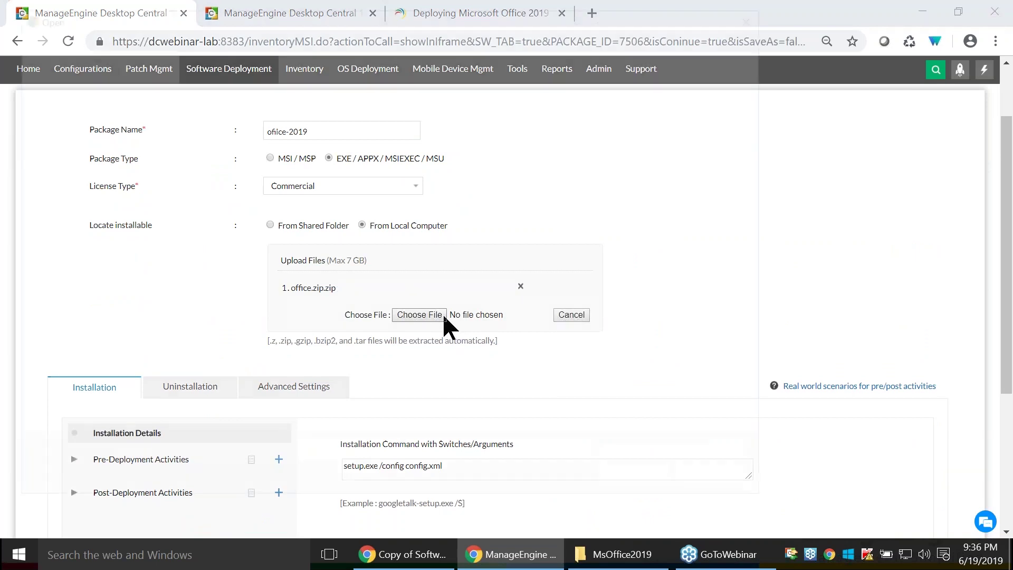
click(264, 38)
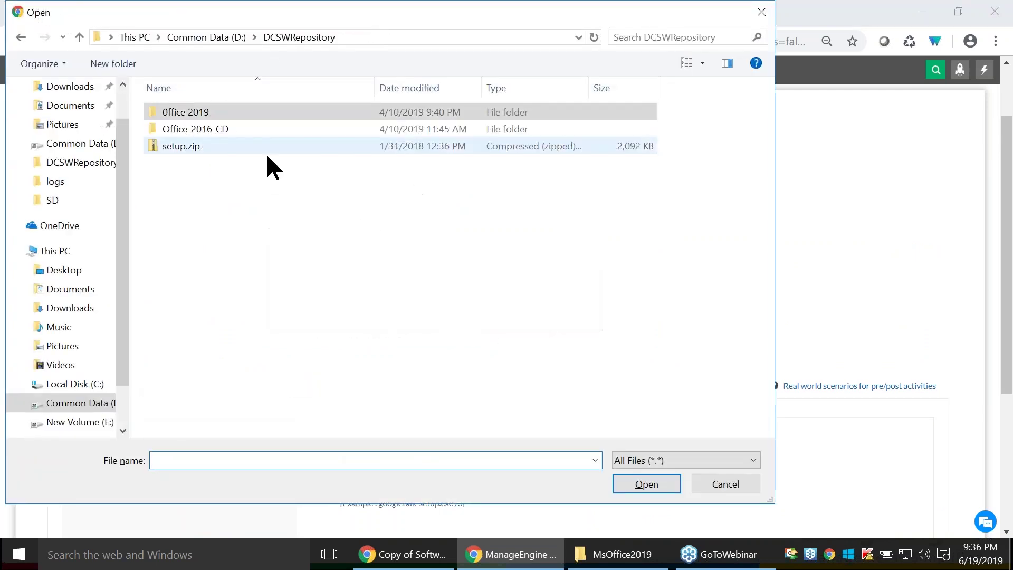
double_click(191, 140)
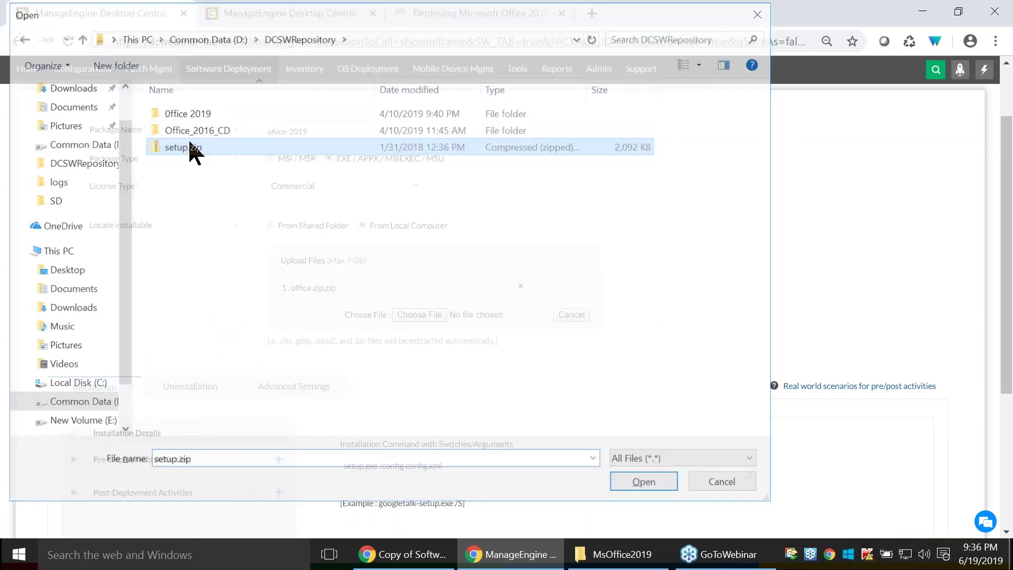
scroll(353, 324, down, 3)
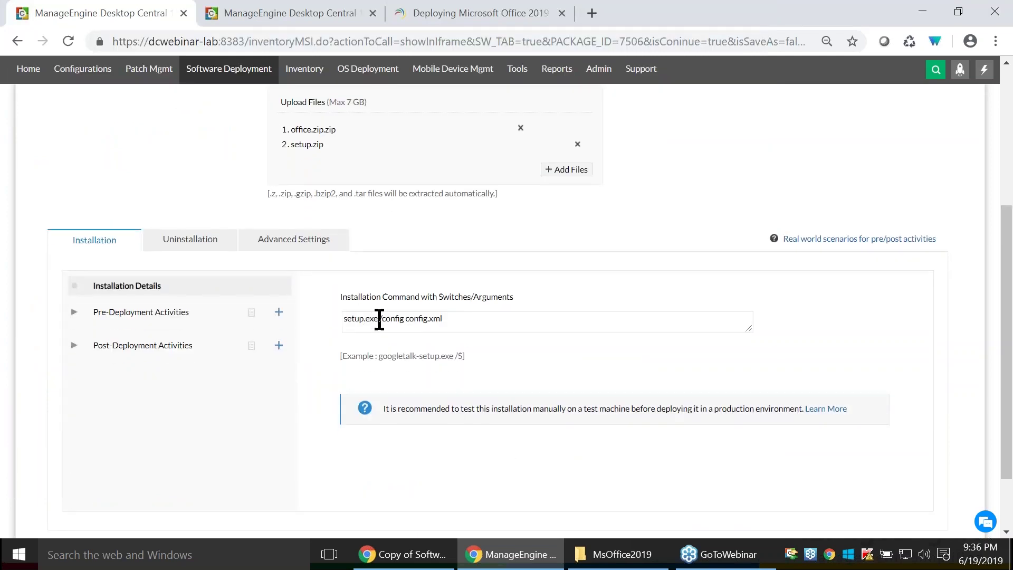
Examine the uploaded files and the setup.exe and config.xml parts of the package's installation command.
scroll(334, 194, up, 2)
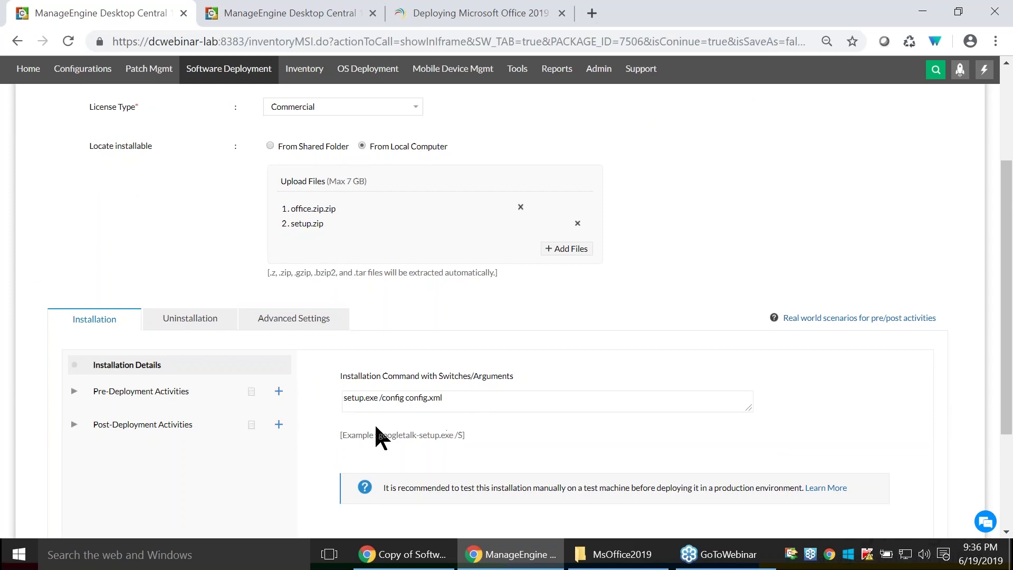
click(376, 400)
drag(376, 399, 344, 400)
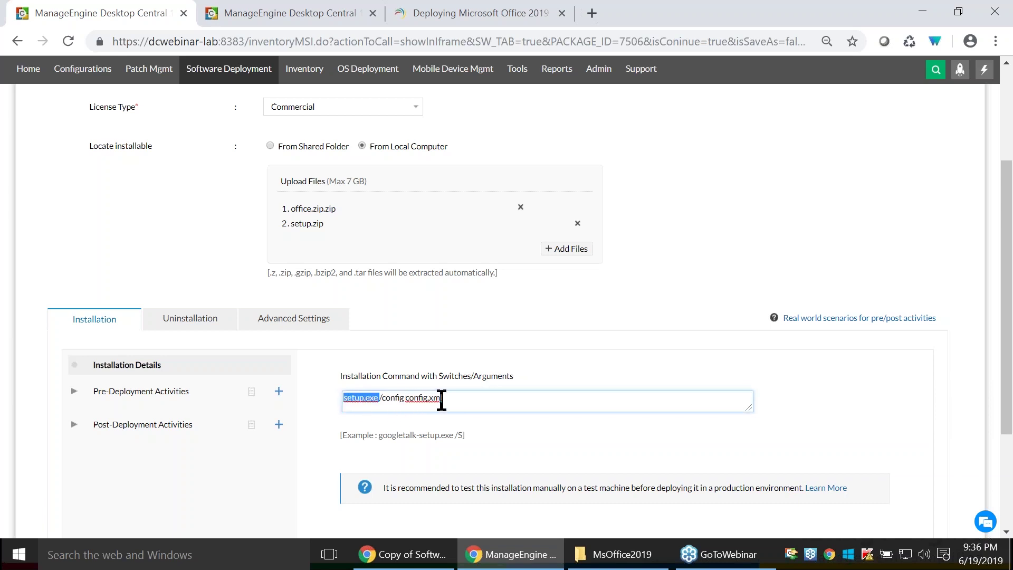
scroll(442, 400, up, 1)
scroll(442, 399, up, 3)
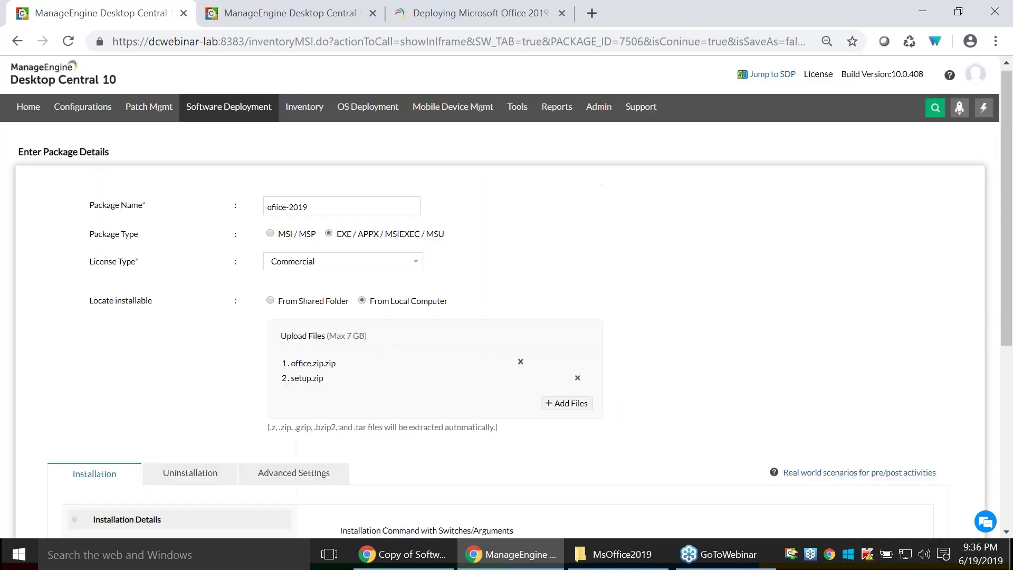
scroll(408, 278, down, 3)
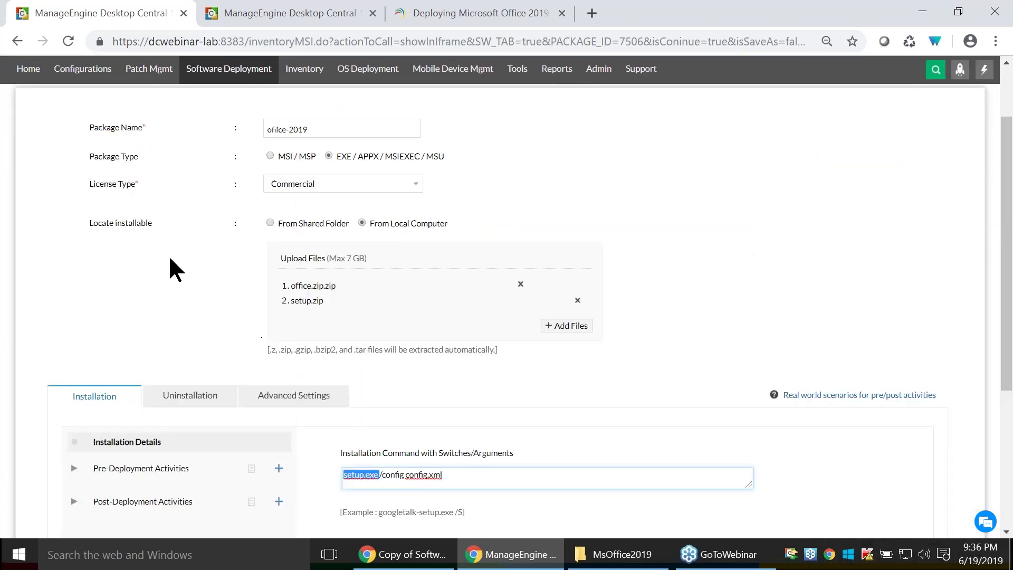
scroll(169, 255, up, 2)
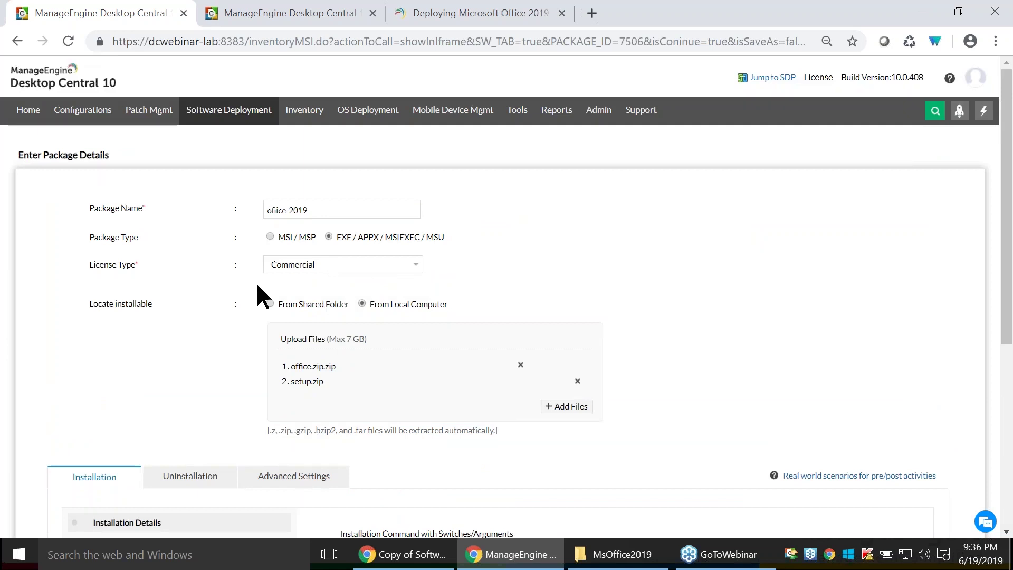
scroll(257, 295, down, 1)
scroll(257, 288, down, 3)
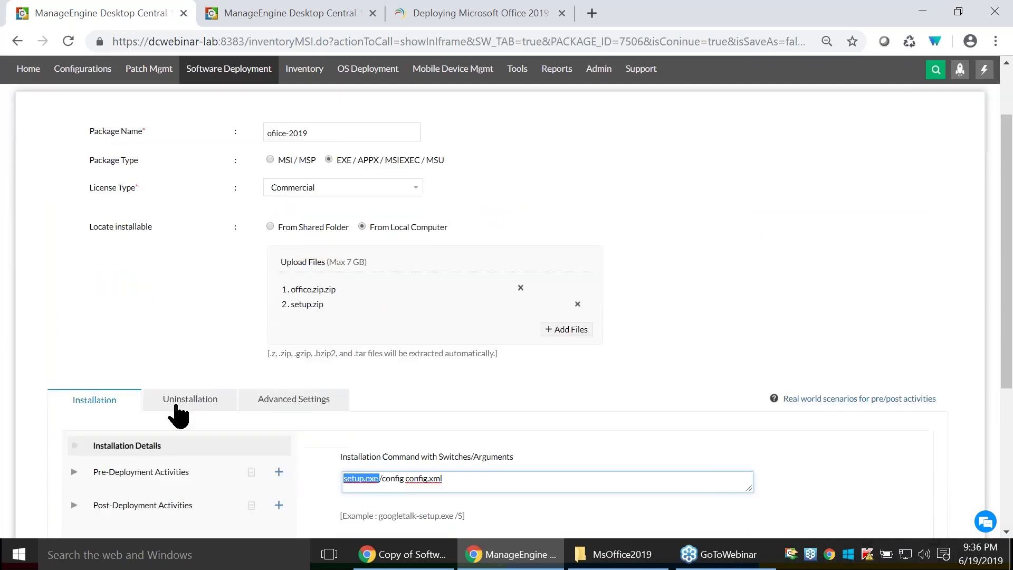
scroll(261, 295, up, 3)
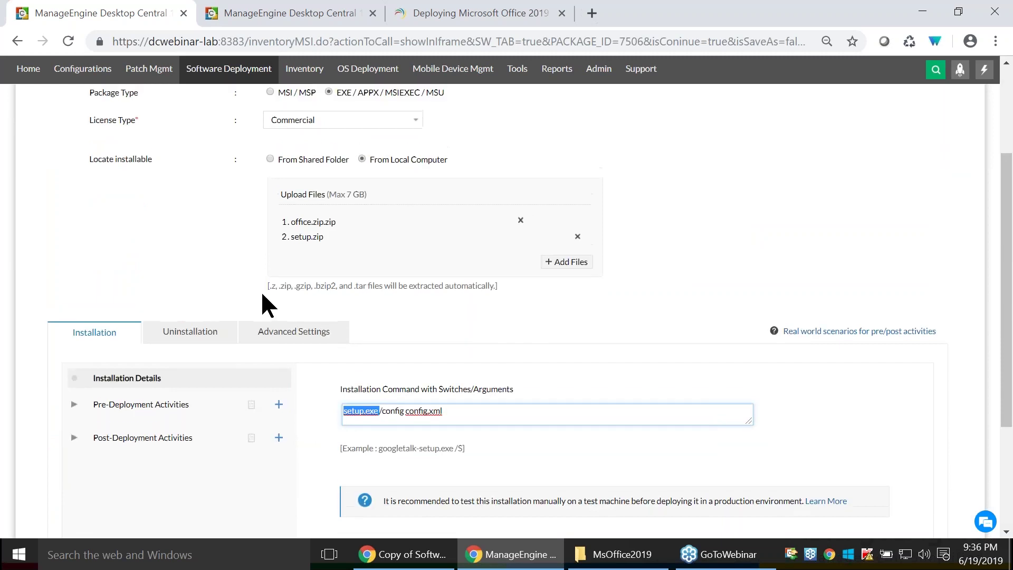
scroll(261, 290, up, 1)
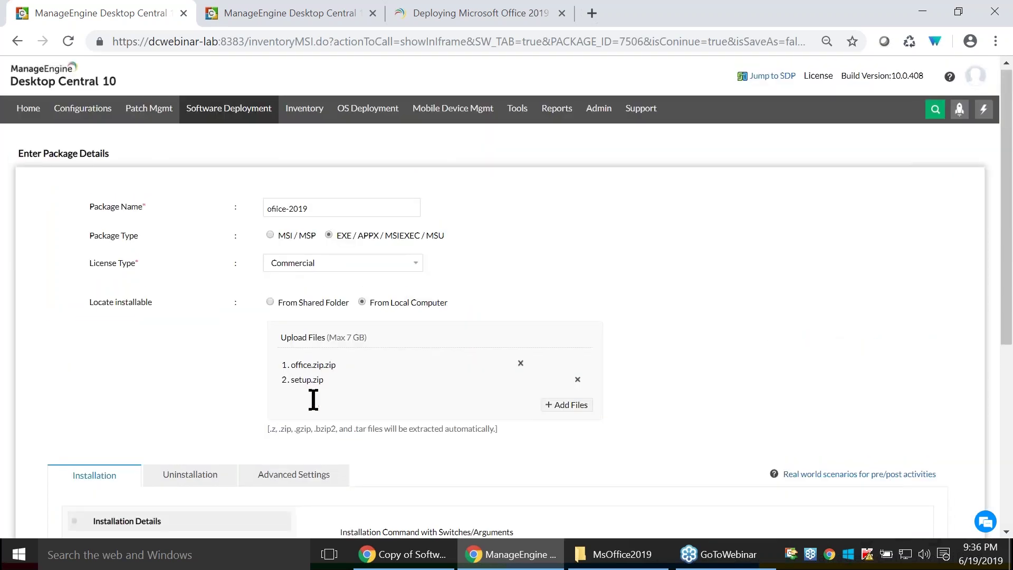
scroll(206, 448, down, 3)
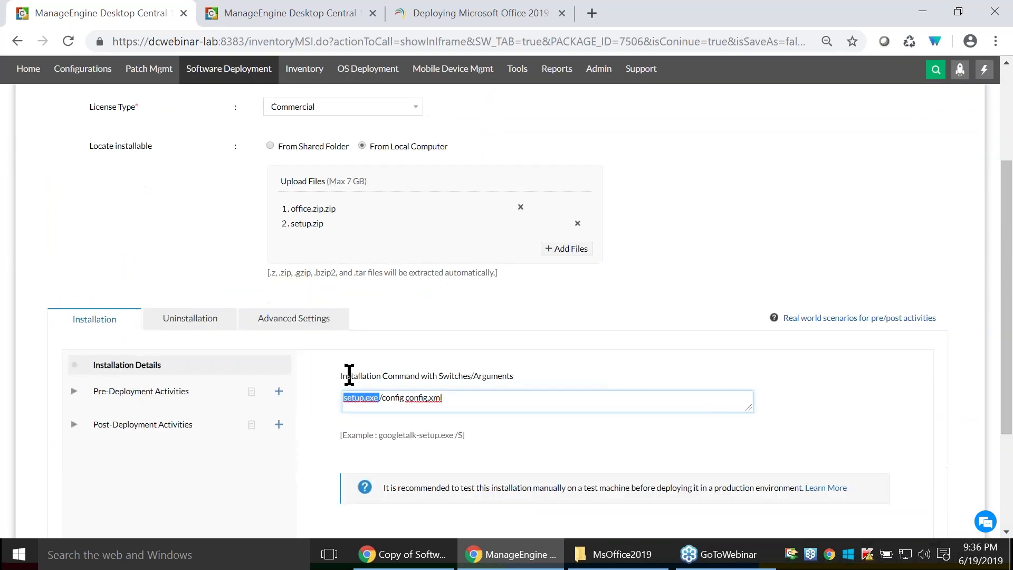
drag(342, 376, 421, 373)
Look at the package's uninstallation command settings and open its advanced settings.
click(193, 327)
scroll(211, 386, up, 3)
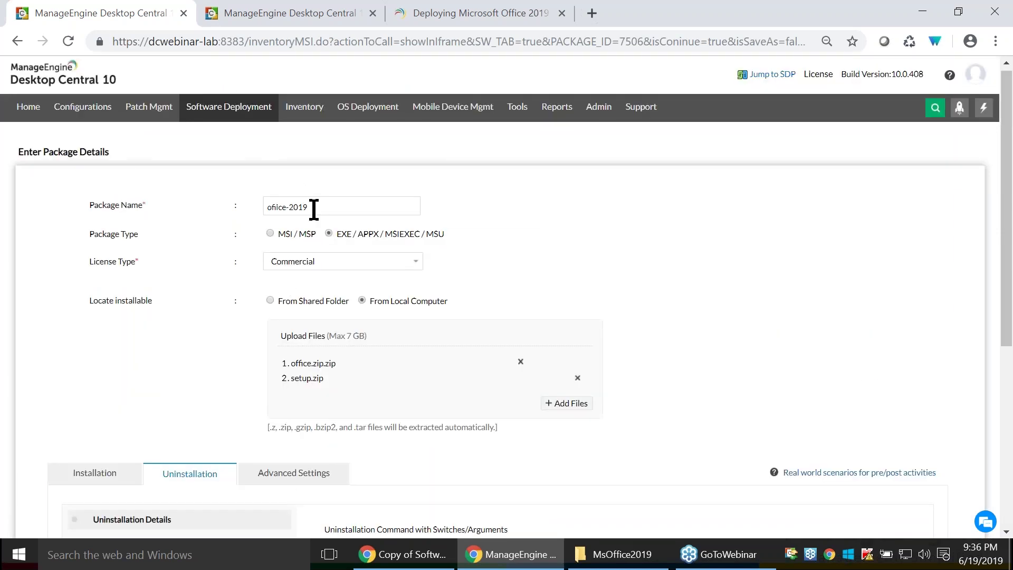
scroll(311, 209, down, 1)
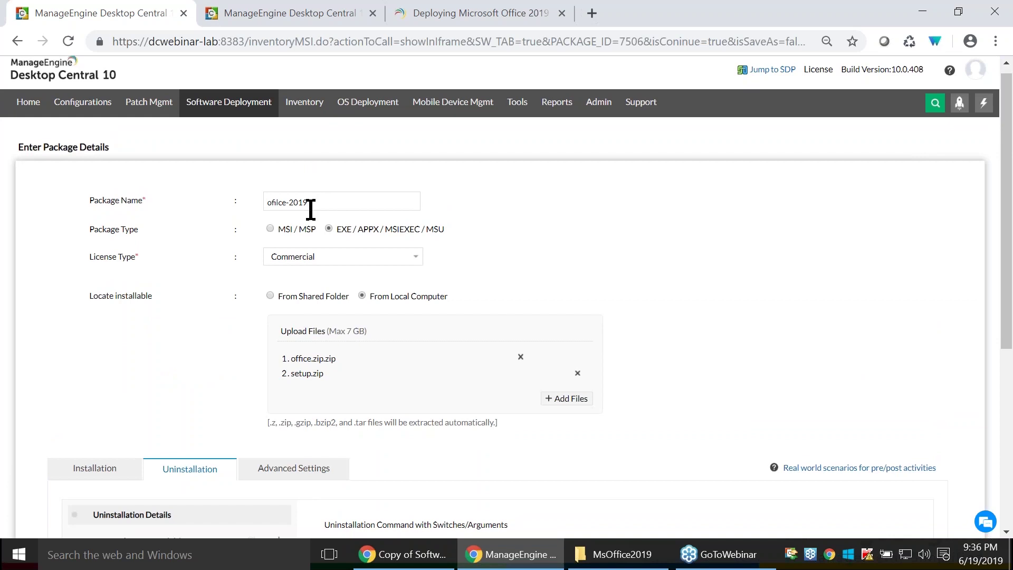
scroll(310, 210, down, 3)
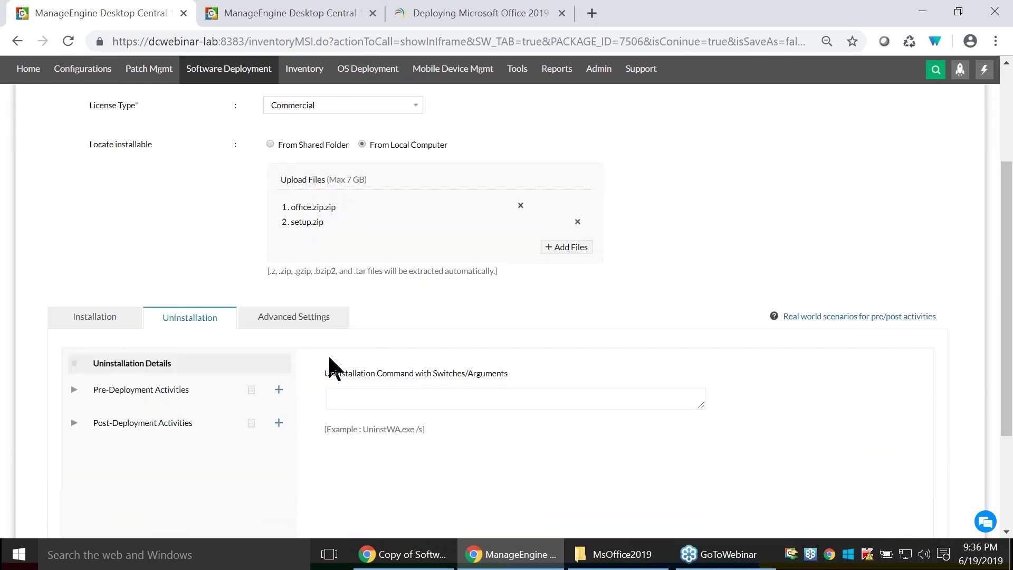
click(310, 324)
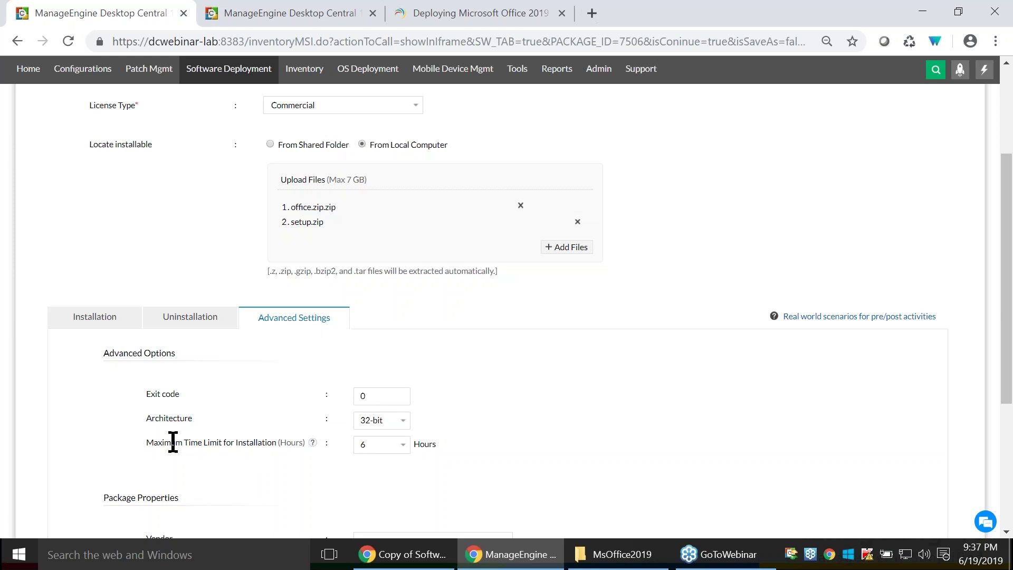
Try a maximum installation time limit of 2 hours, set it back to 6 hours, and look at the package properties.
click(363, 444)
click(373, 459)
click(374, 444)
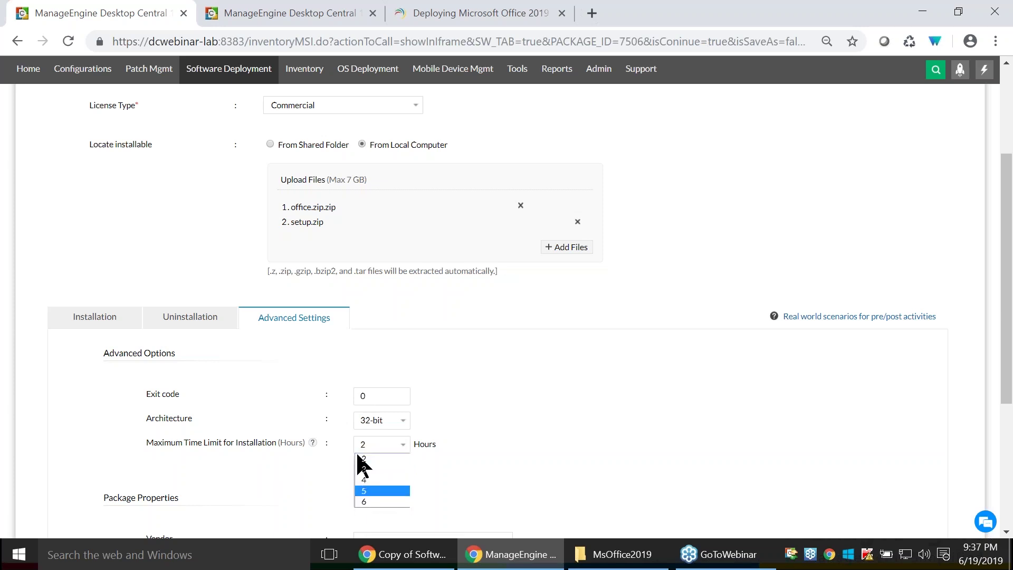
click(363, 459)
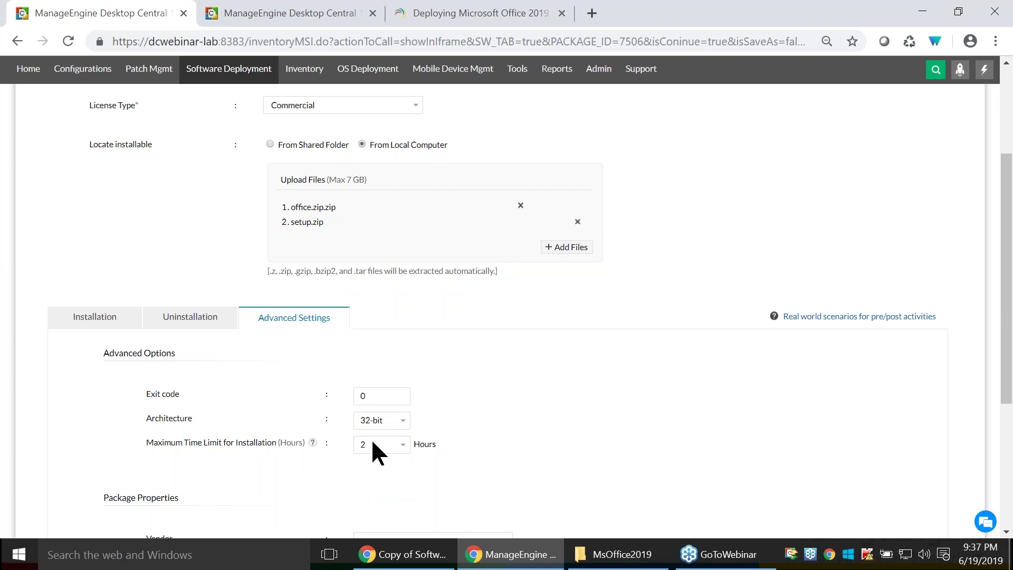
click(373, 442)
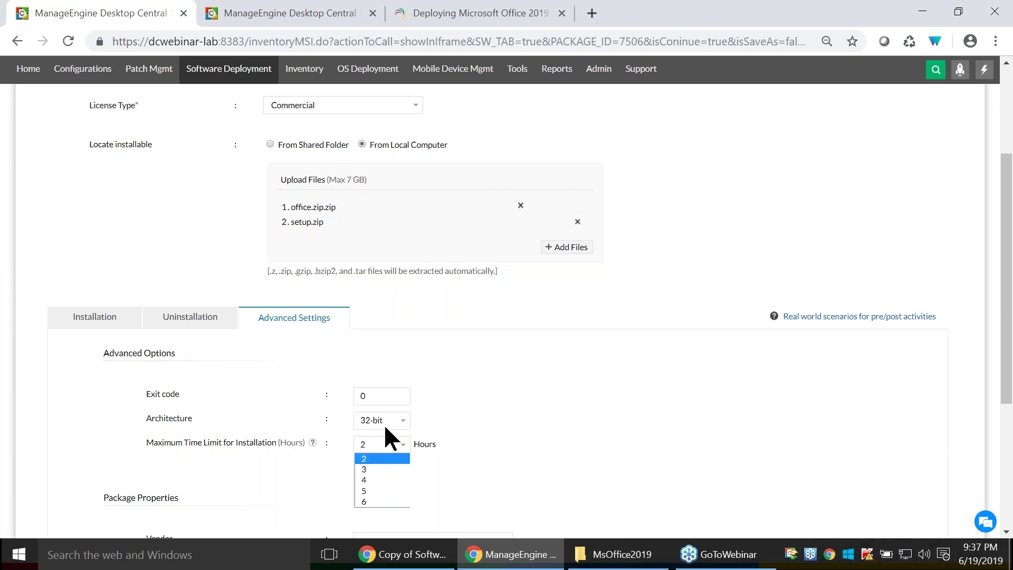
click(366, 501)
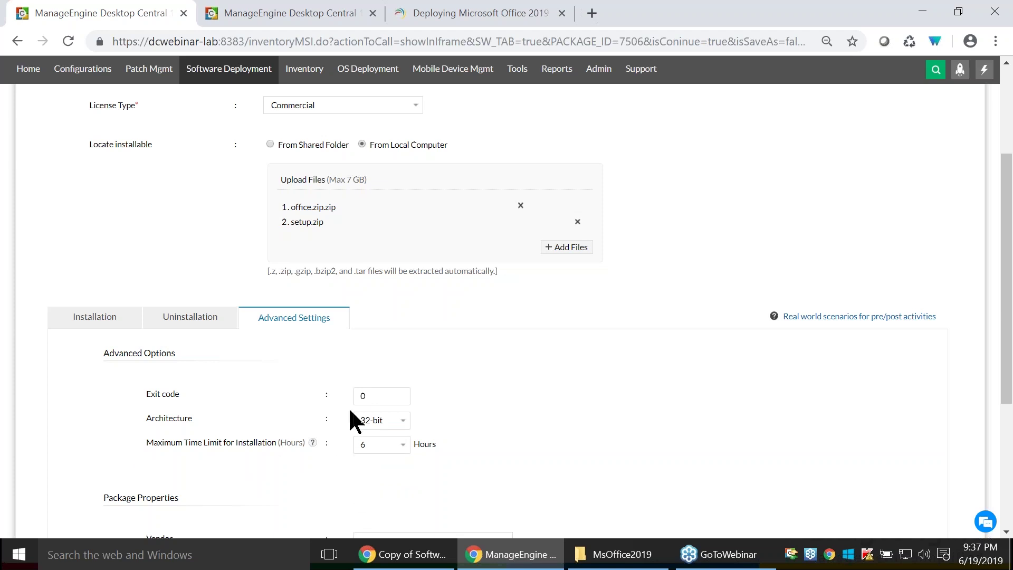
scroll(229, 329, down, 3)
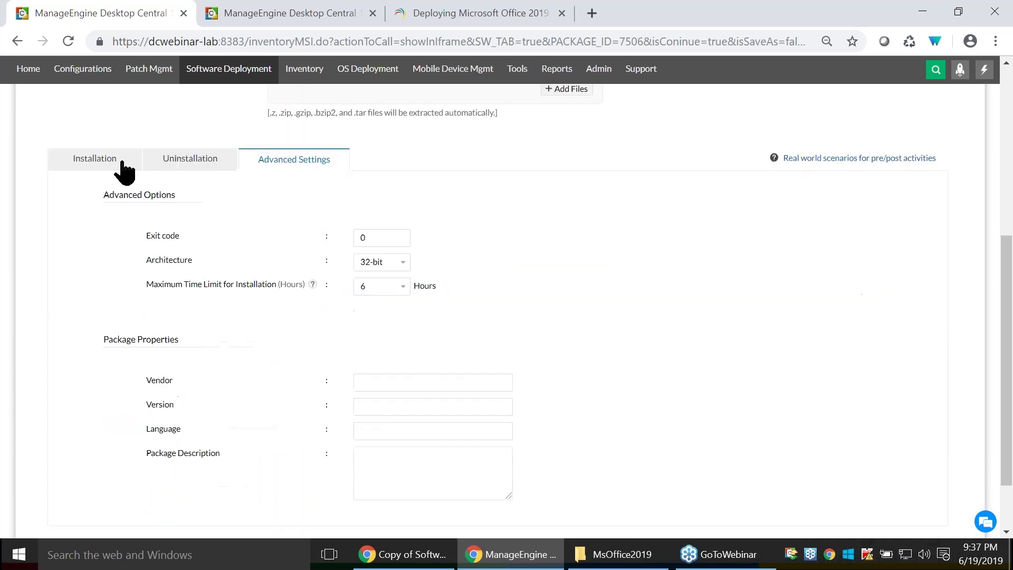
Return to the package's installation settings and look at the conditions and configurations available as pre-deployment activities.
click(120, 162)
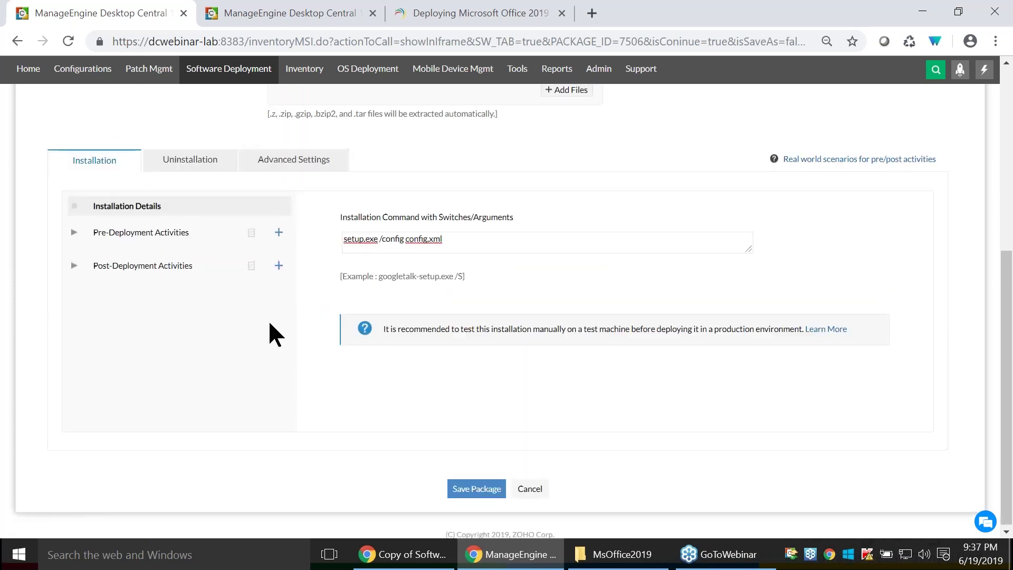
scroll(269, 323, up, 3)
scroll(216, 243, down, 3)
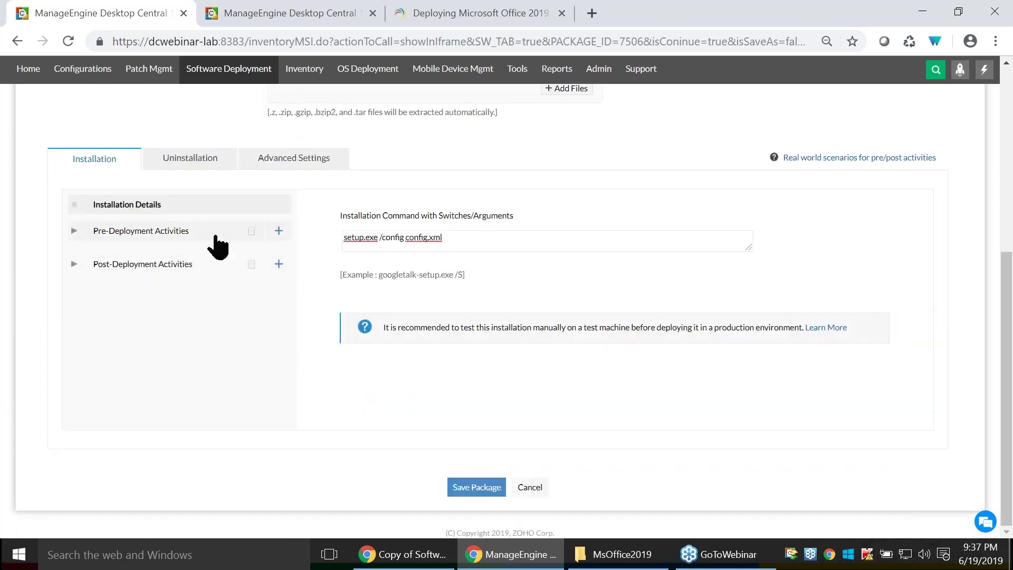
click(217, 232)
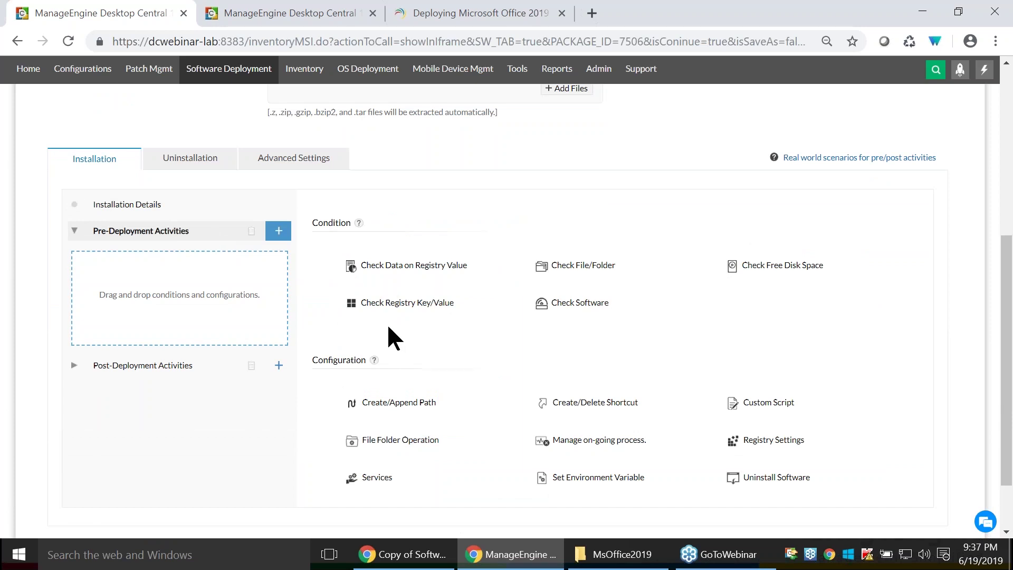
Delete setup.zip from the package's upload files.
scroll(387, 323, up, 3)
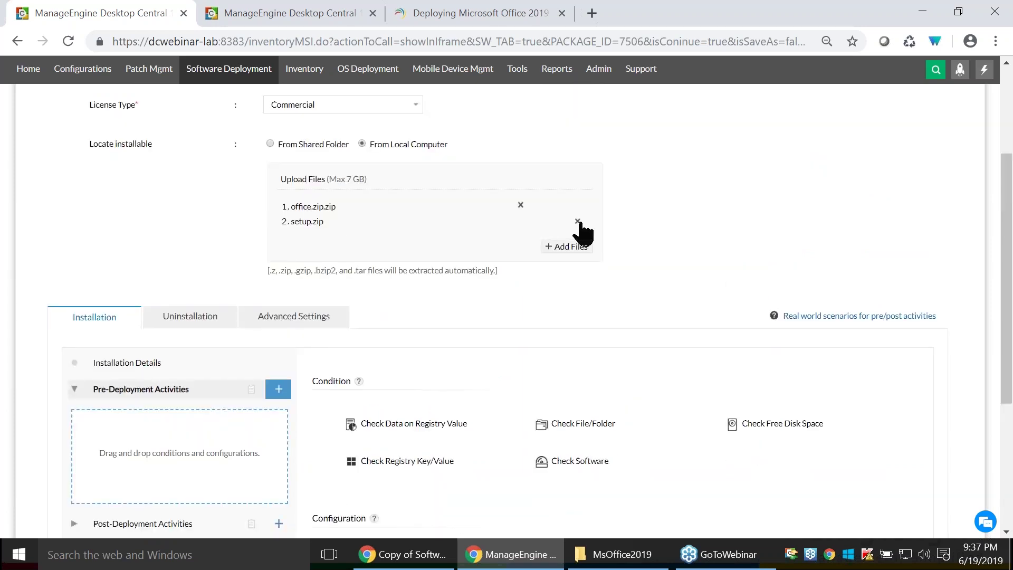
click(577, 222)
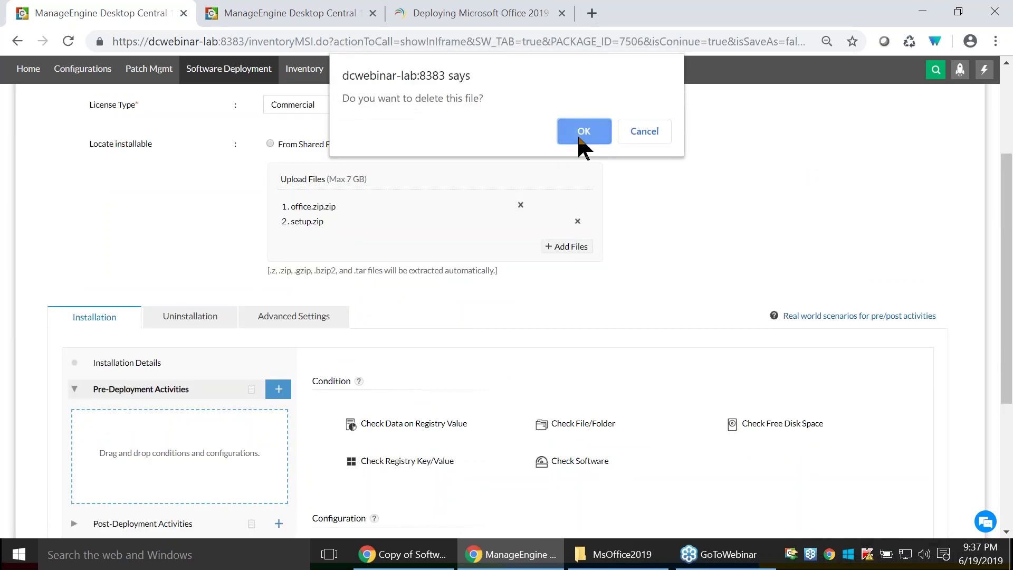
click(579, 131)
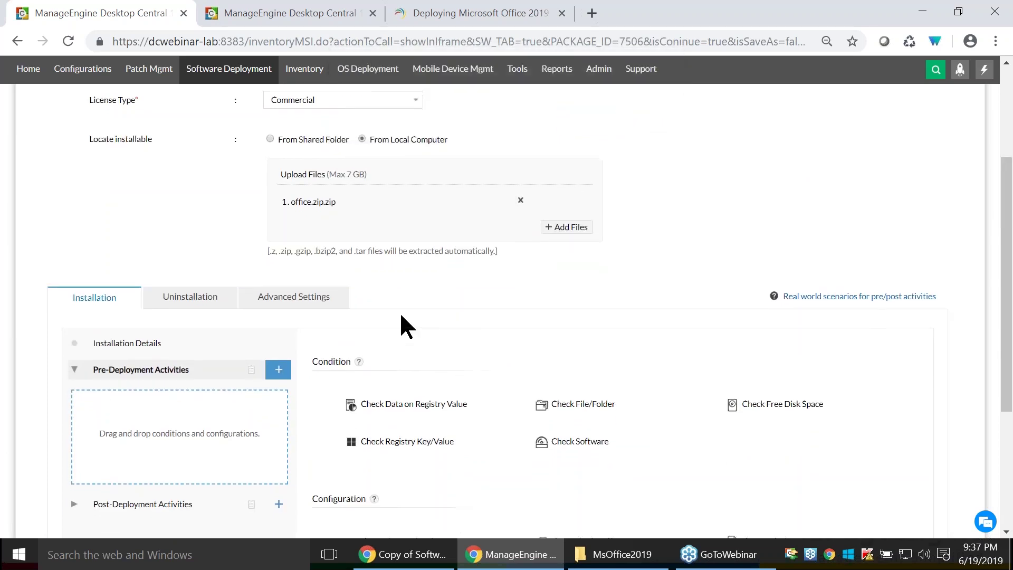
Add the Check Free Disk Space condition to the package's pre-deployment activities.
scroll(181, 169, down, 4)
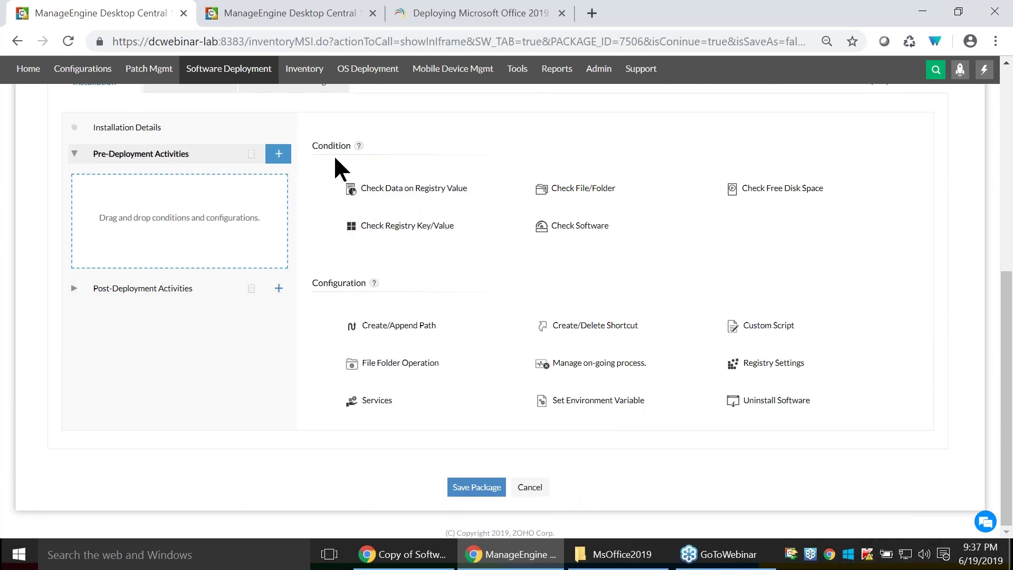
scroll(334, 211, up, 2)
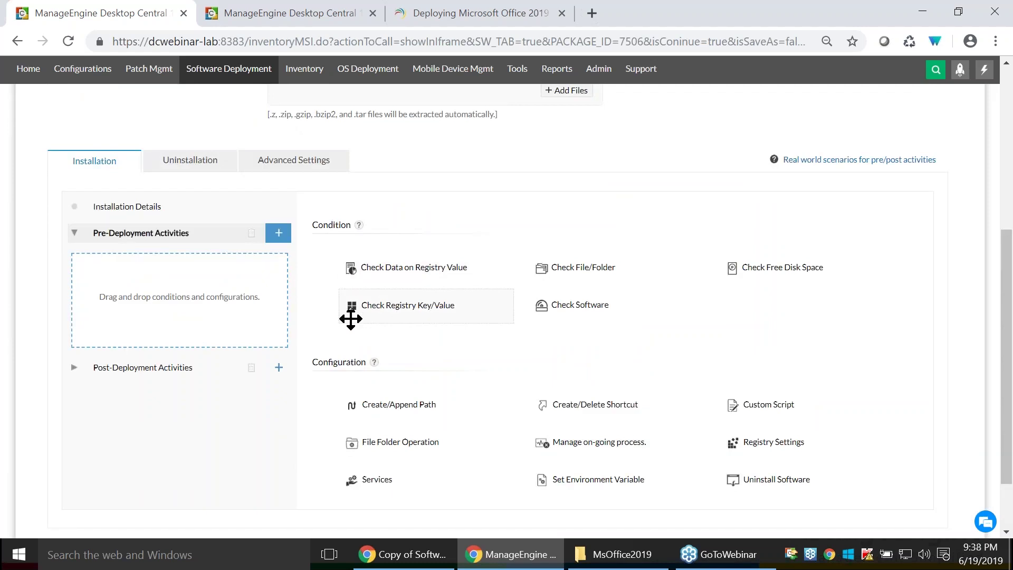
scroll(351, 319, up, 3)
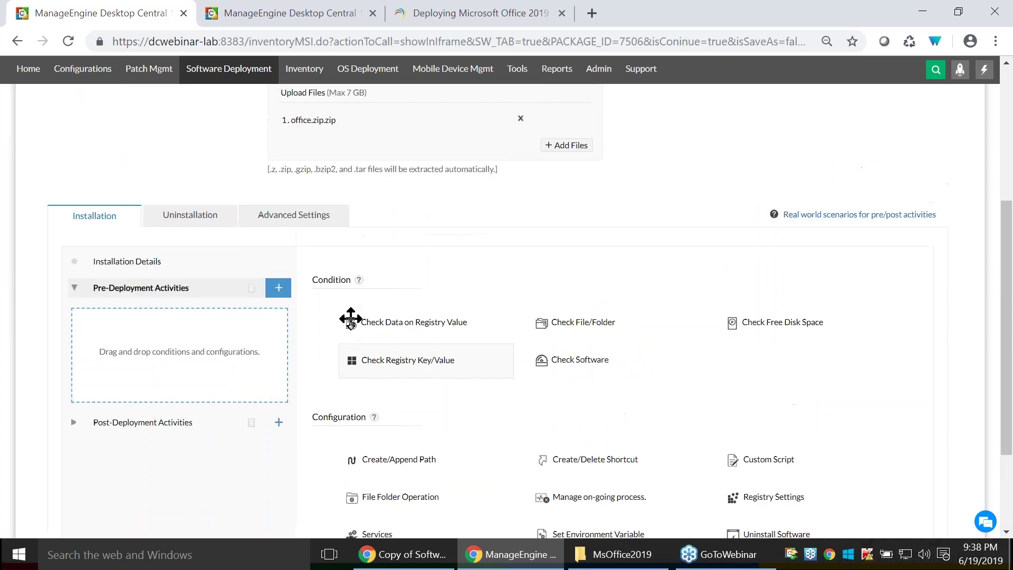
scroll(738, 350, down, 2)
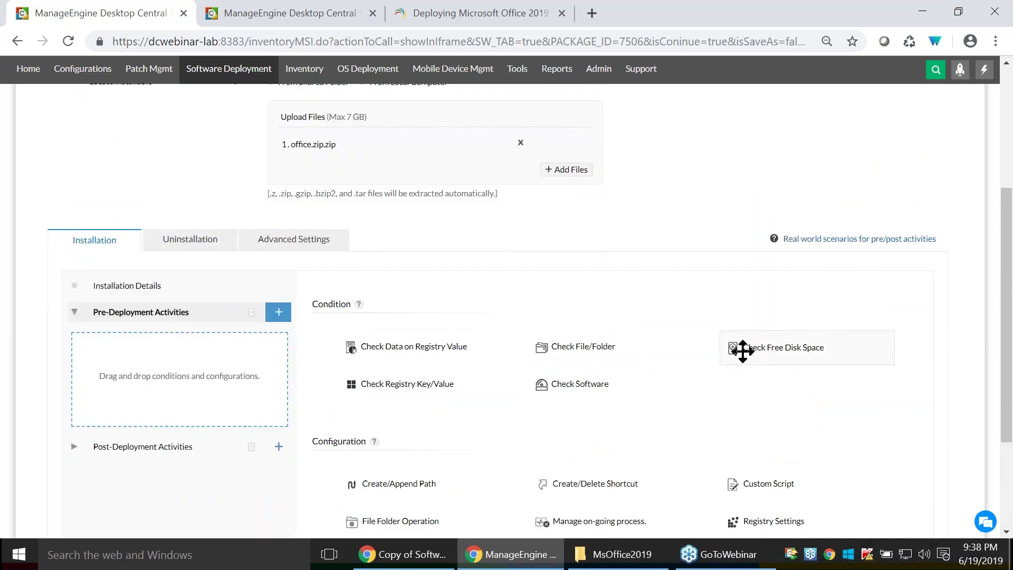
drag(554, 357, 210, 356)
drag(758, 346, 190, 376)
click(275, 346)
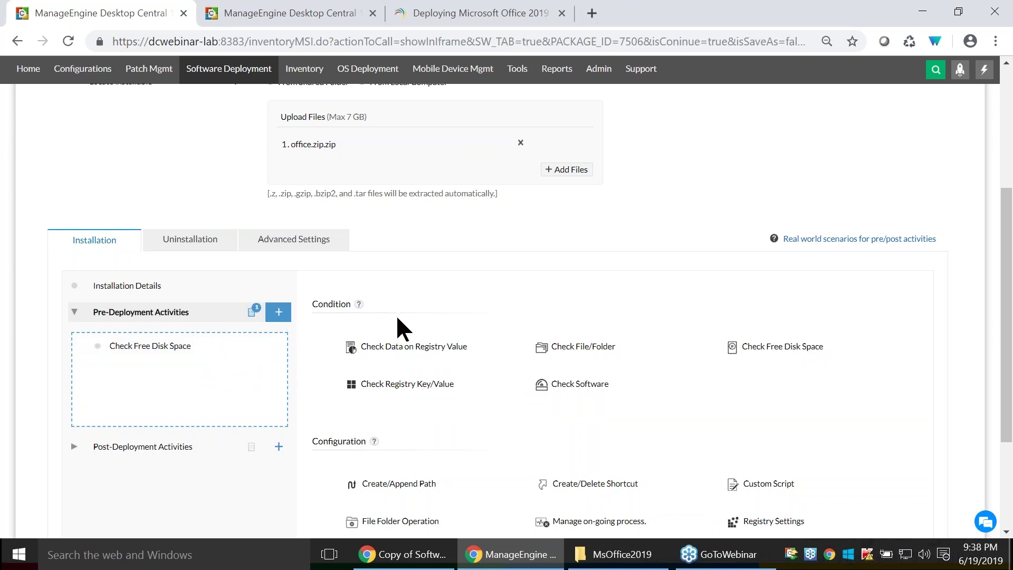
Add the Uninstall Software configuration to the package's pre-deployment activities.
scroll(457, 380, down, 1)
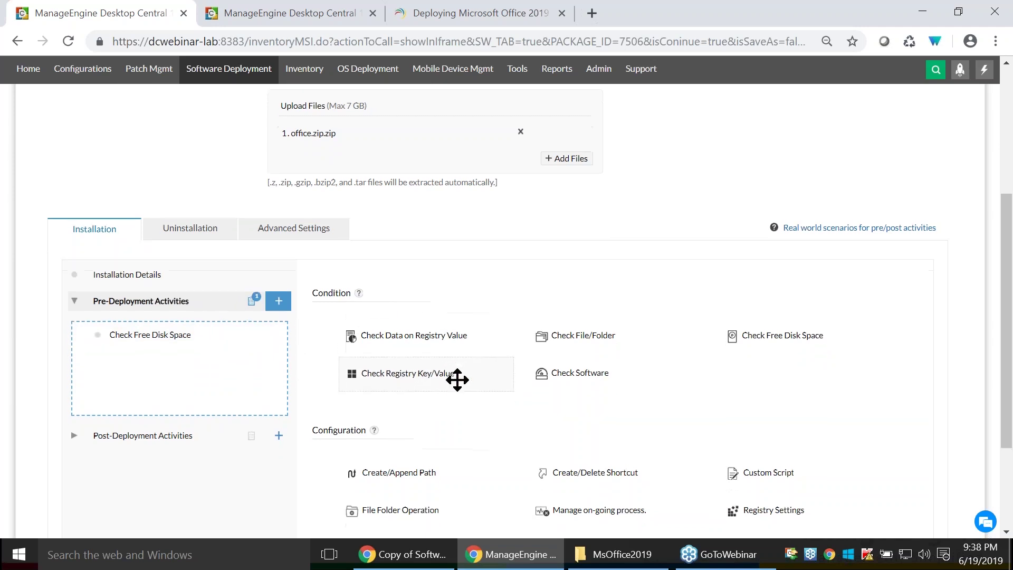
scroll(457, 380, down, 3)
scroll(344, 253, up, 5)
scroll(344, 254, up, 2)
drag(310, 146, 266, 147)
scroll(346, 223, down, 1)
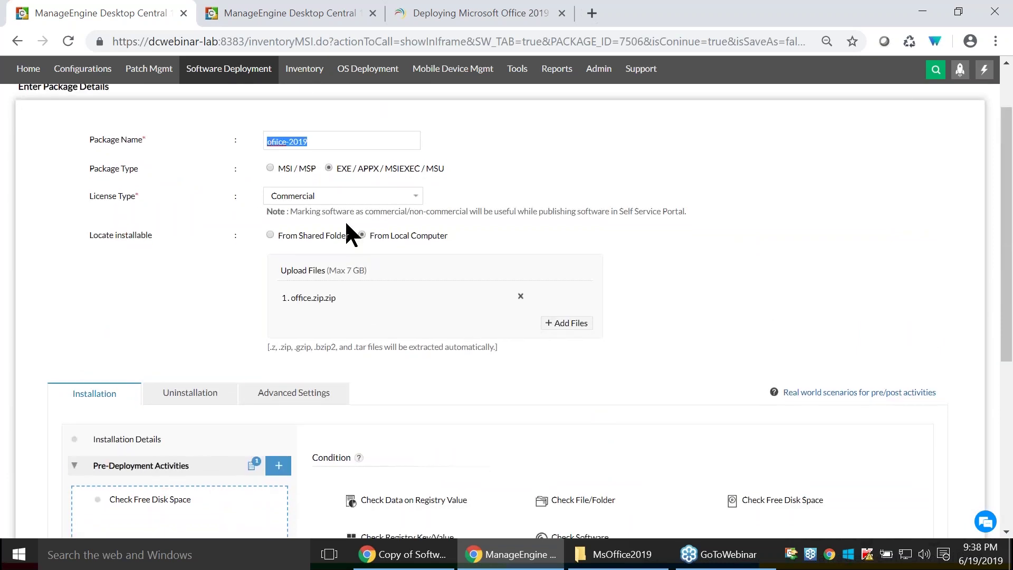
scroll(346, 224, down, 5)
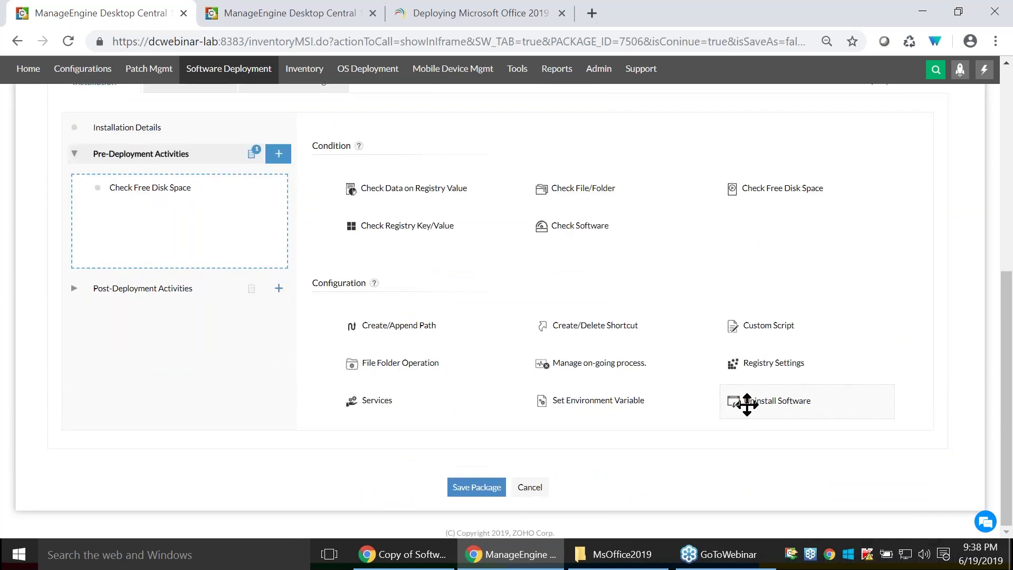
drag(747, 404, 147, 216)
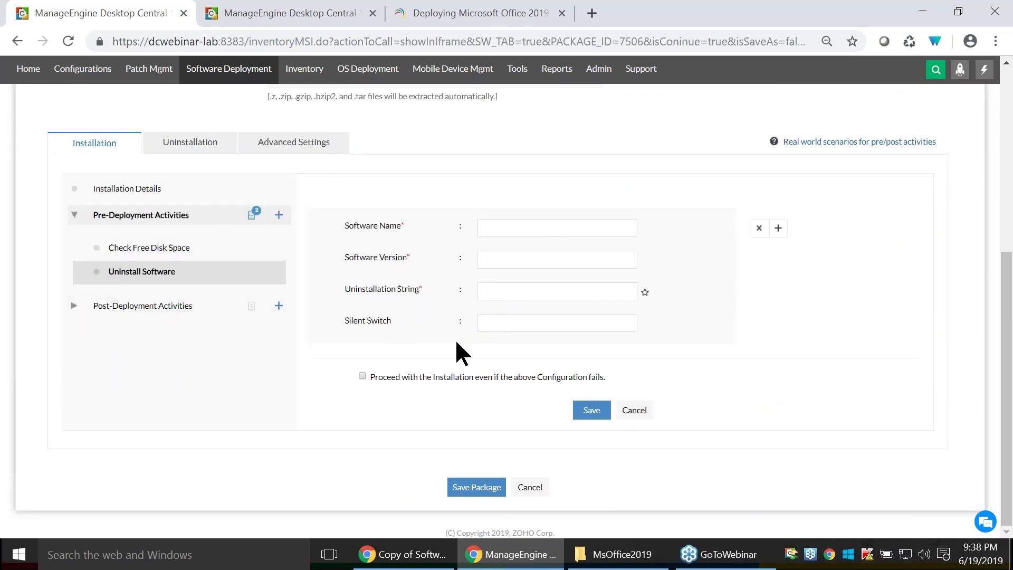
Look over the uninstall software fields and the configurations available as post-deployment activities.
scroll(454, 282, up, 3)
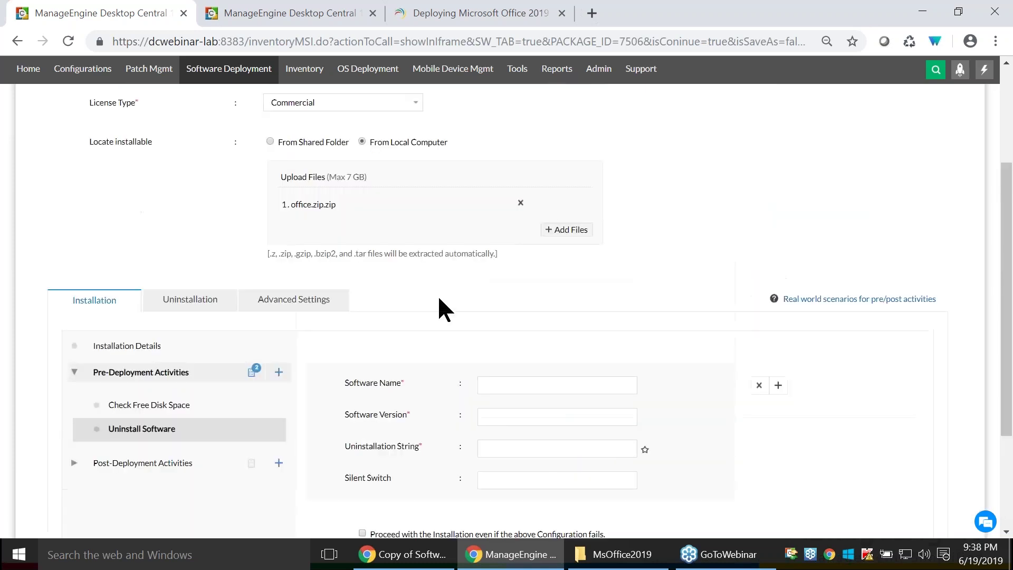
scroll(375, 227, up, 2)
scroll(372, 224, down, 2)
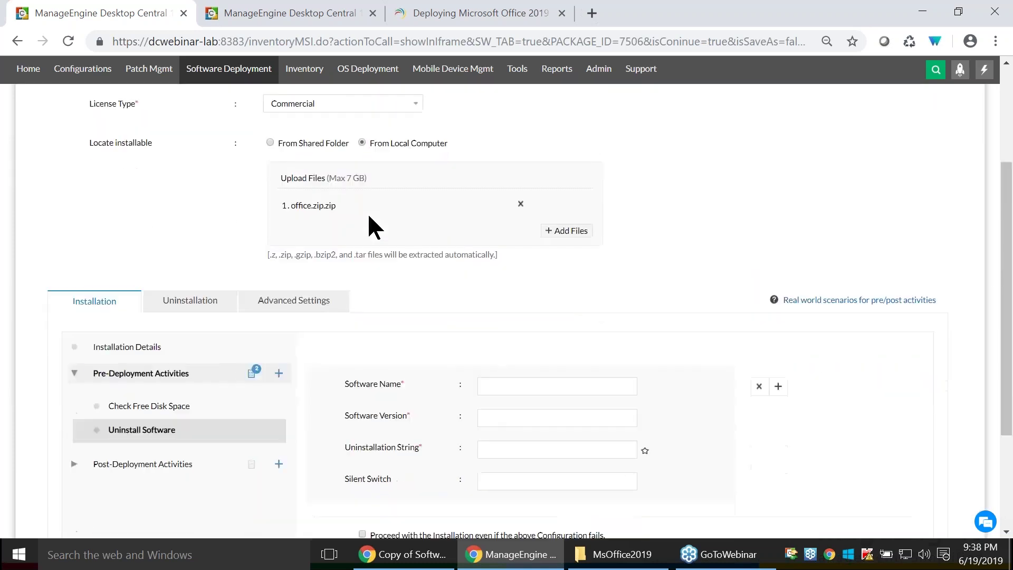
scroll(369, 224, down, 3)
click(170, 307)
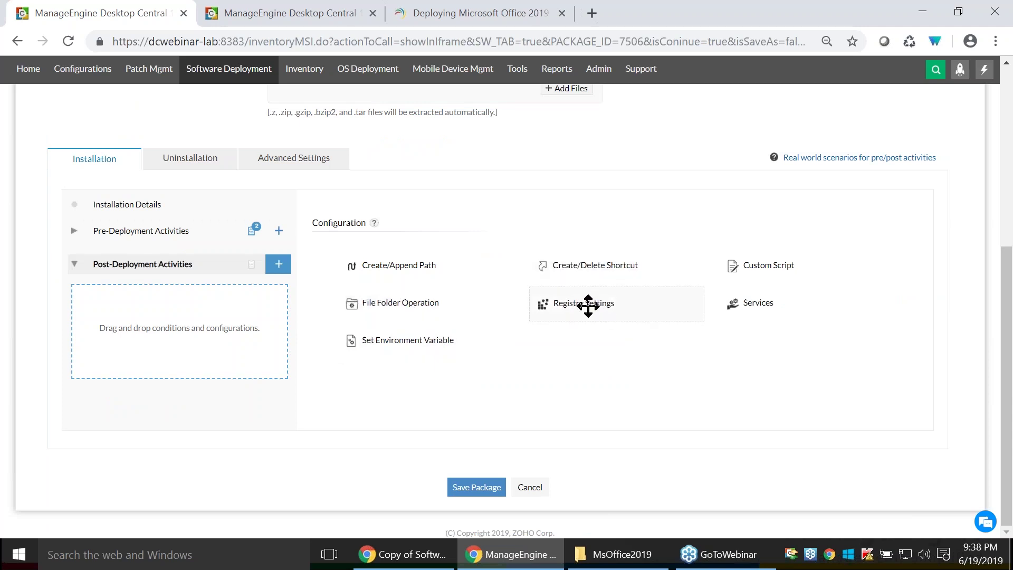
scroll(475, 356, up, 2)
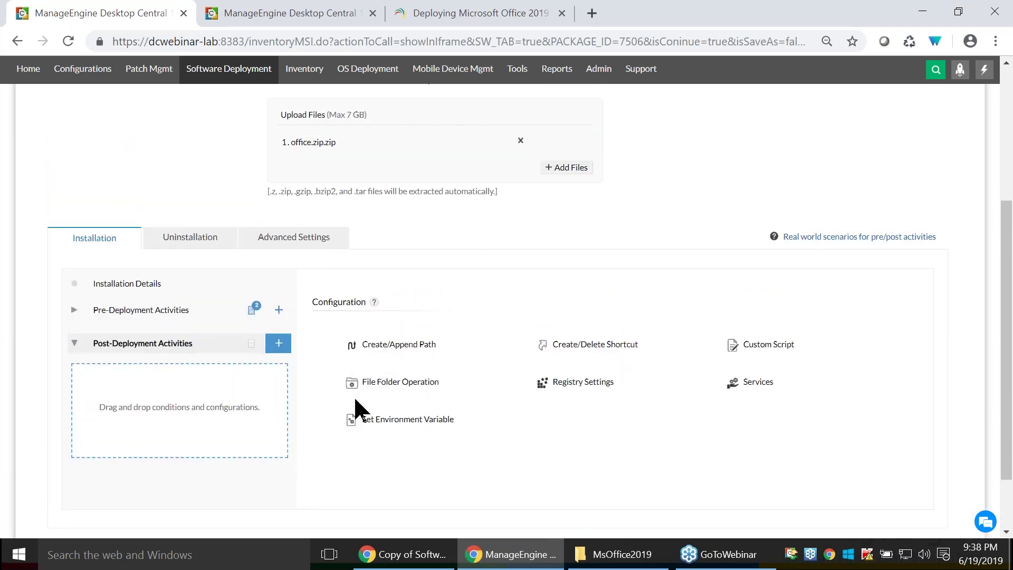
scroll(327, 422, up, 3)
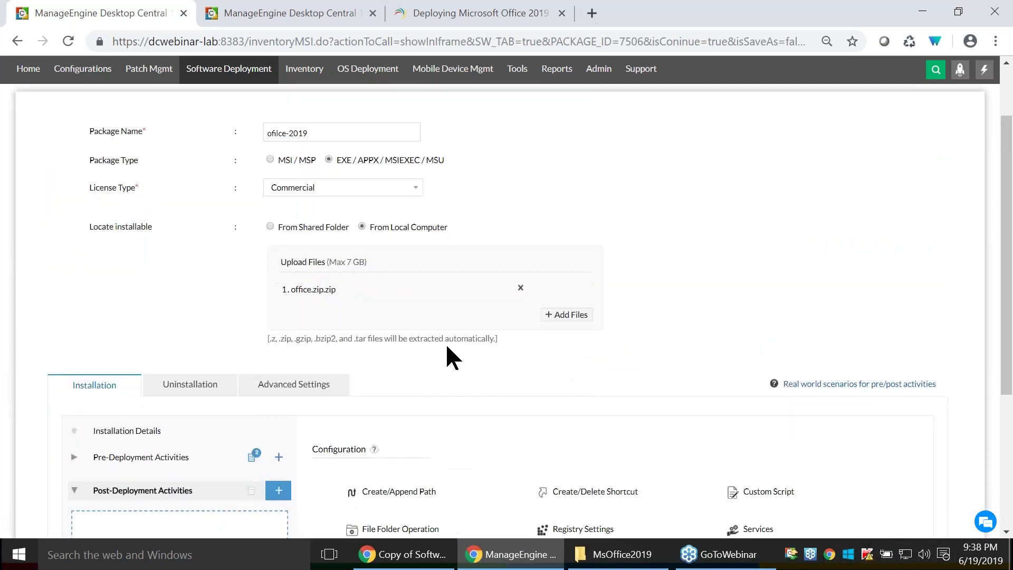
scroll(249, 394, down, 3)
scroll(243, 407, up, 5)
Return to the package list and start a Windows computer install/uninstall configuration for the ofiice-2019 package.
click(229, 114)
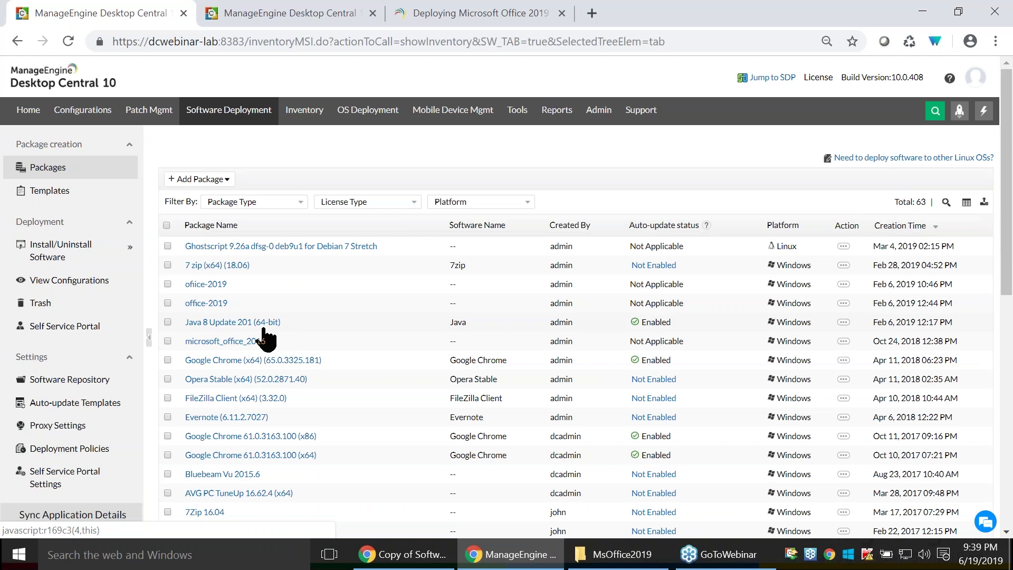
click(167, 284)
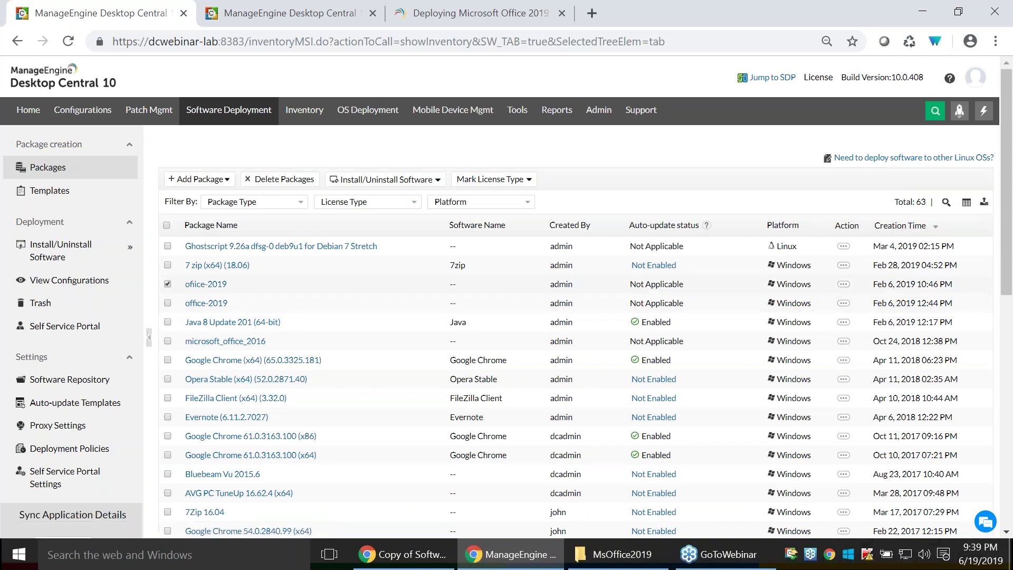
click(386, 180)
click(381, 240)
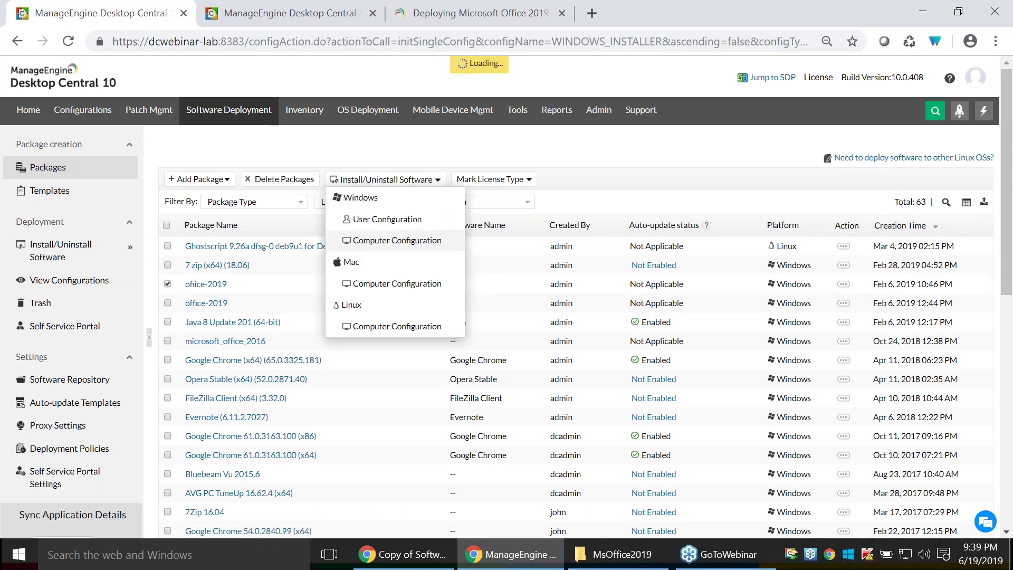
Name the software installation configuration "MS office 2019 - Sales".
text(MS c)
text(ffice)
text( 20)
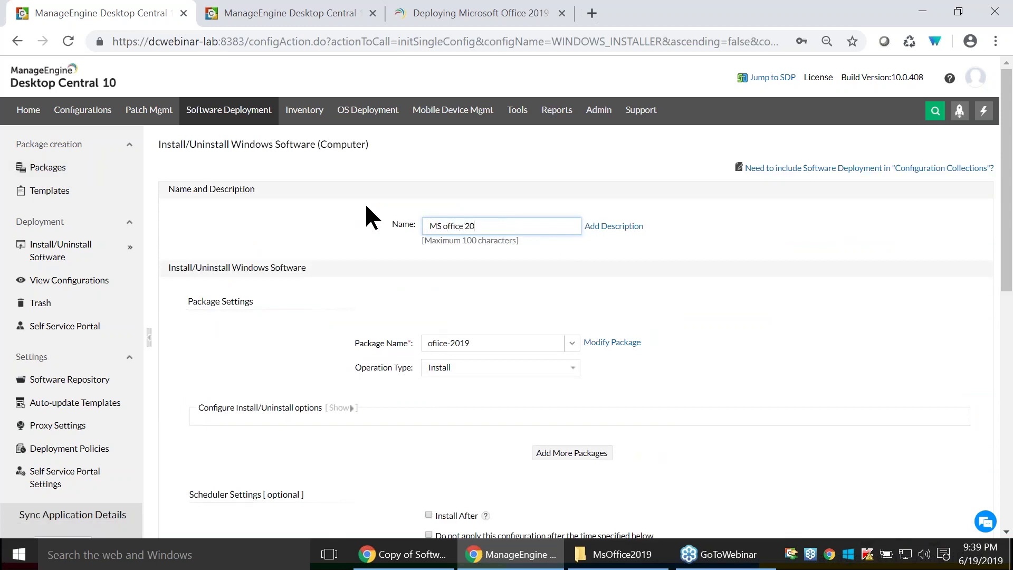
text(19 - Sales)
Apply DC Default Policy as the deployment policy of the installation configuration.
scroll(366, 206, down, 4)
click(538, 363)
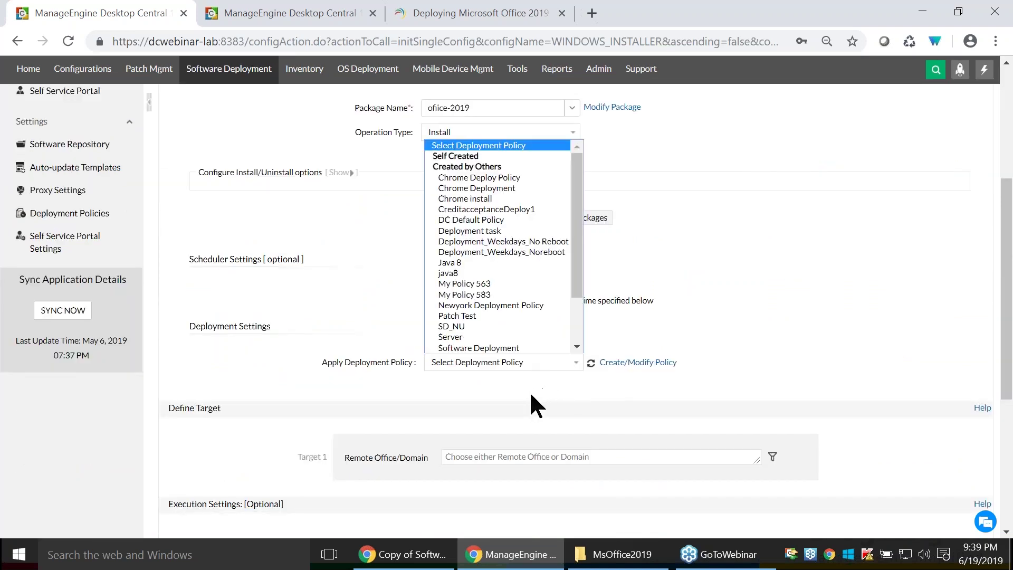
click(188, 323)
drag(188, 324, 302, 340)
click(302, 340)
scroll(428, 363, down, 3)
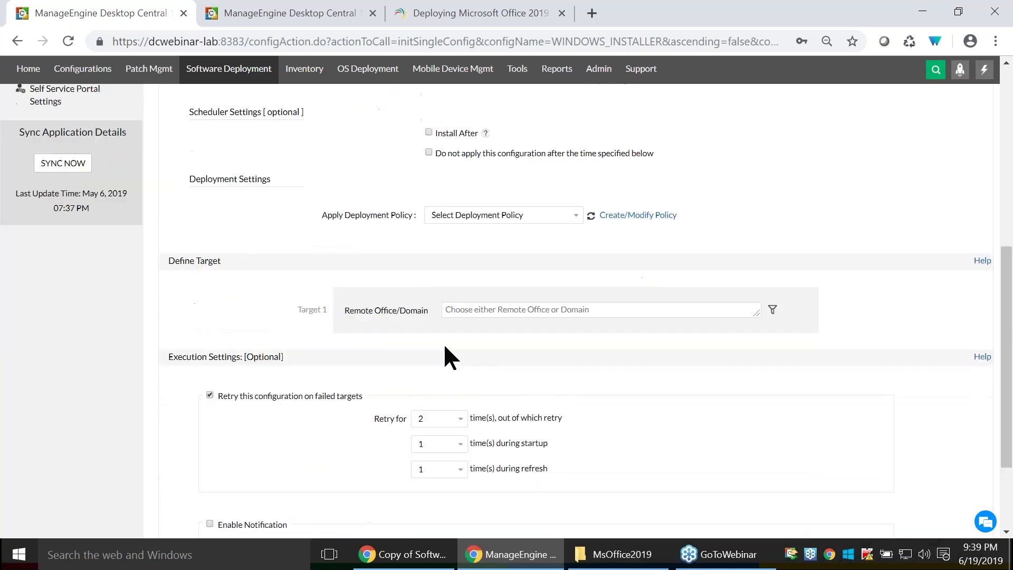
click(464, 204)
click(478, 290)
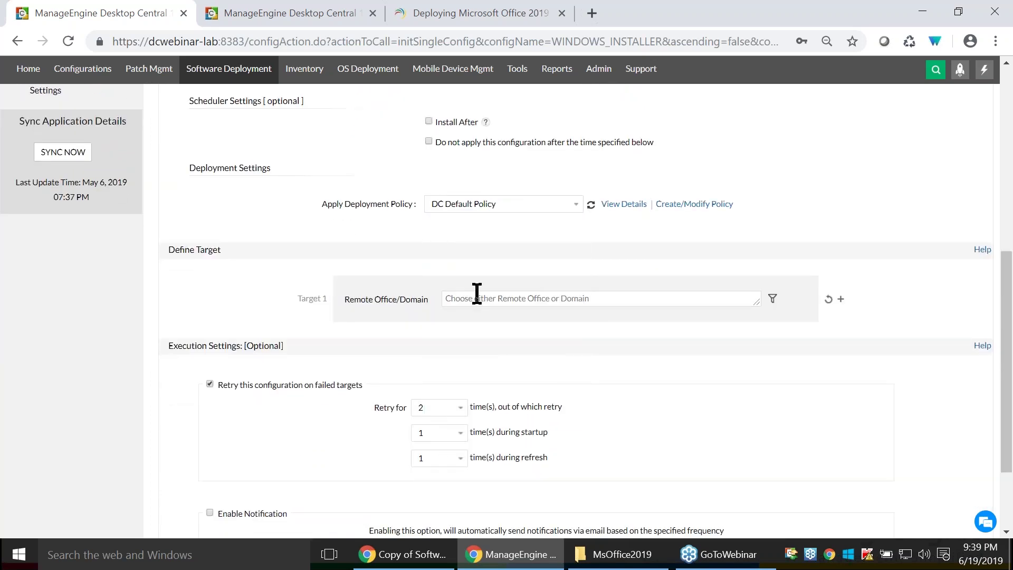
Select all remote offices as the deployment target.
click(461, 298)
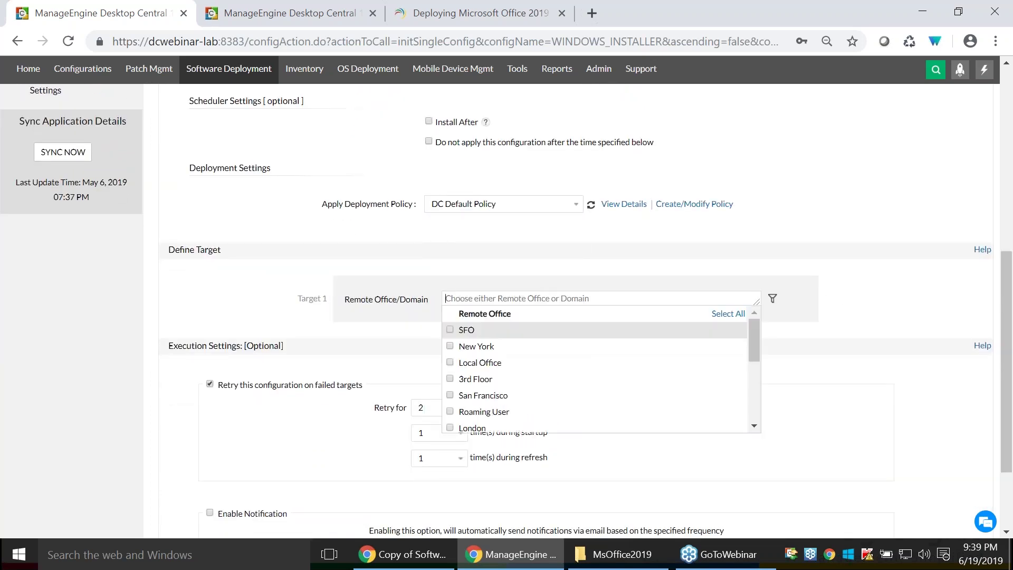
click(727, 314)
click(510, 232)
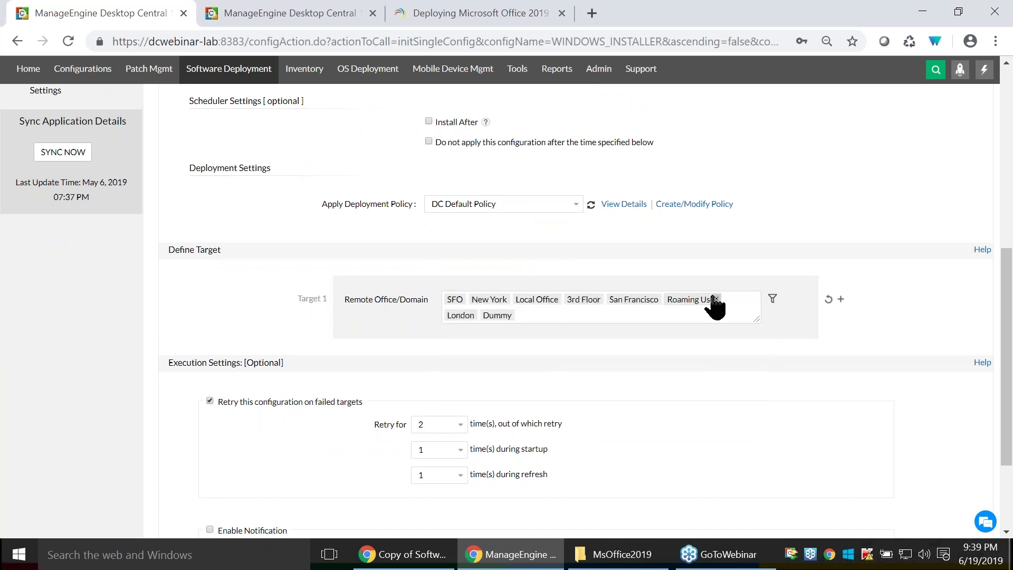
Show the target's filter options, try Group as the filter type, and set it to Computer.
click(772, 299)
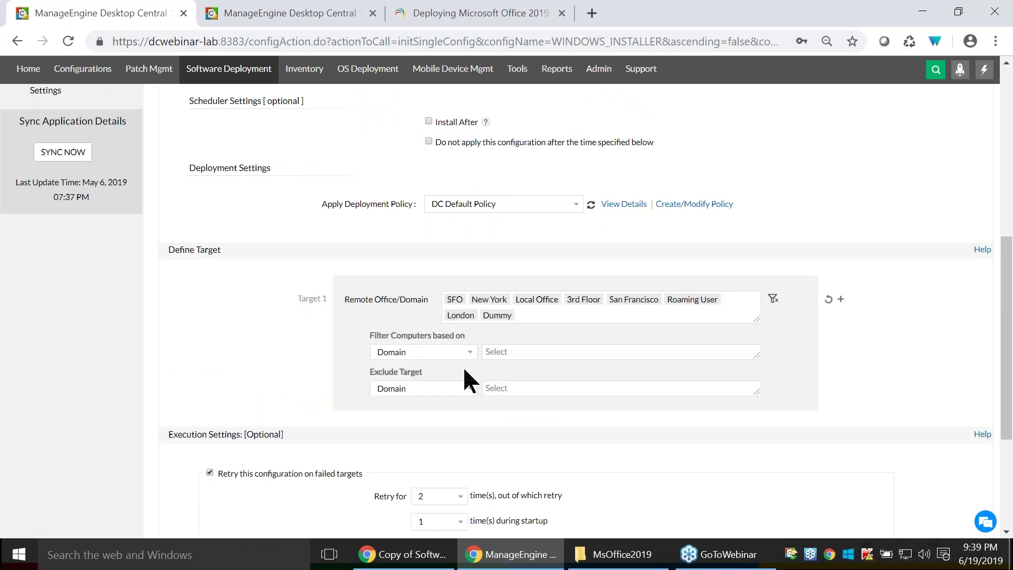
click(456, 352)
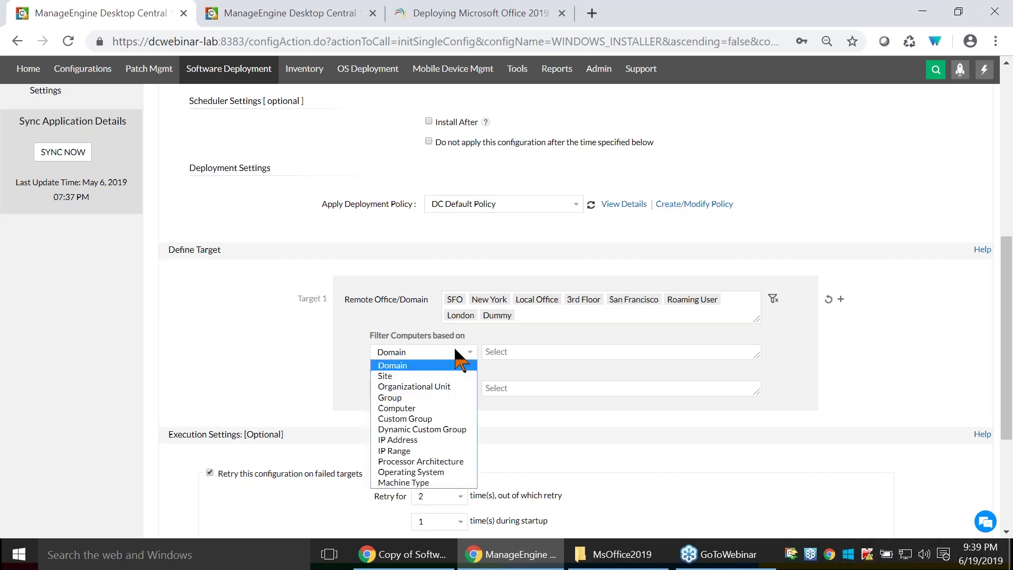
click(437, 397)
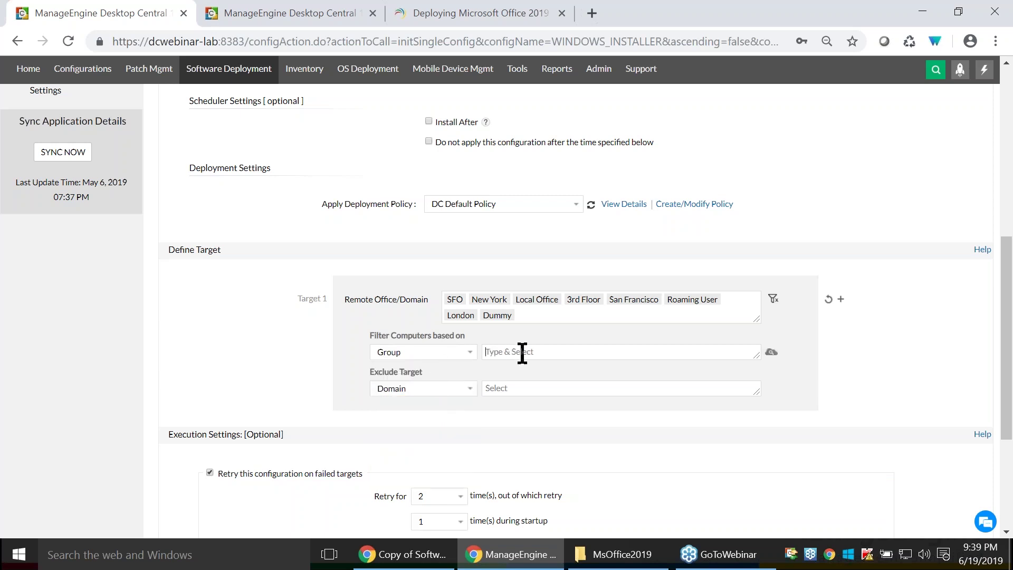
click(469, 352)
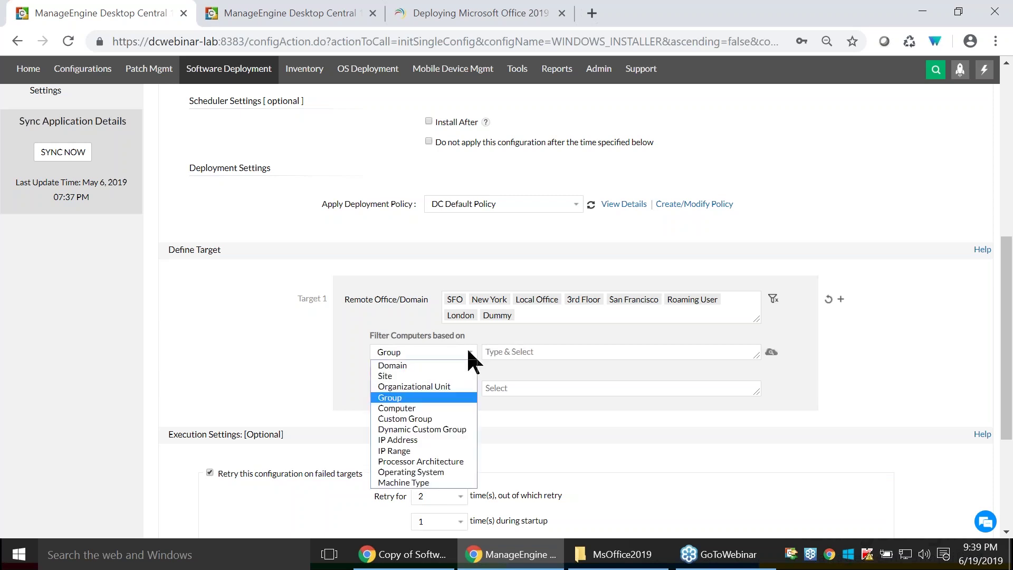
click(442, 410)
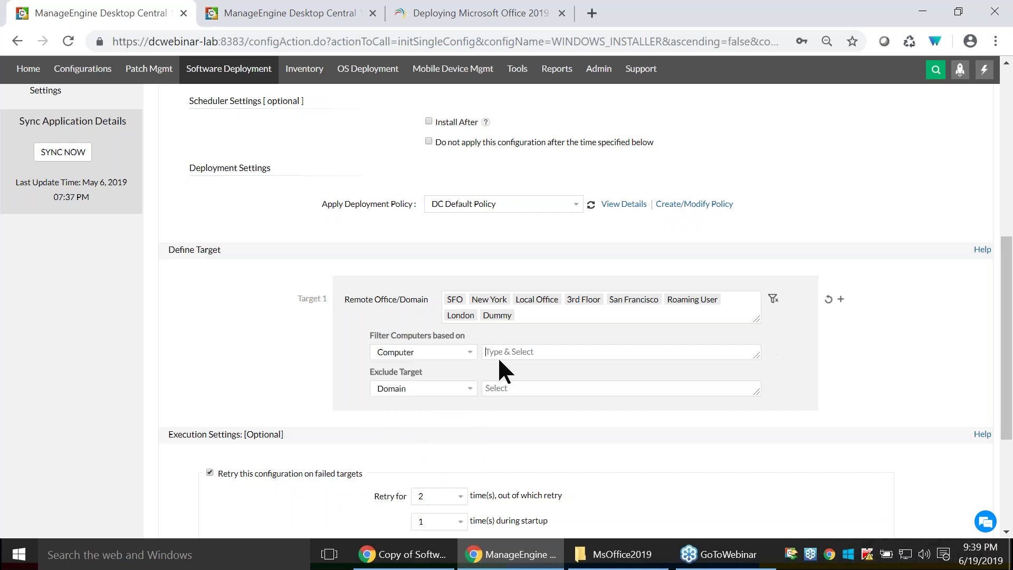
scroll(480, 430, down, 4)
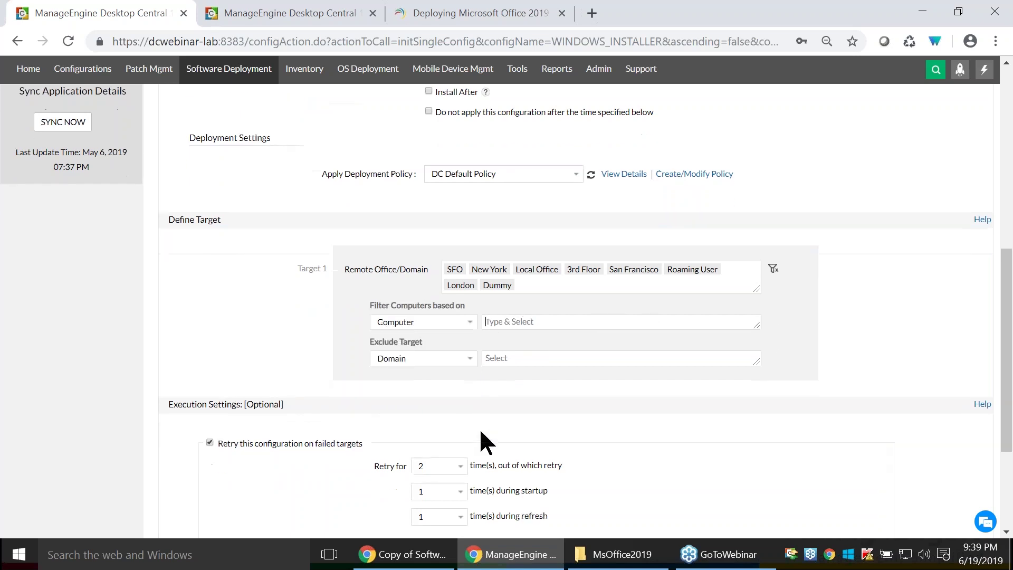
Set the deployment target's filter type to Custom Group.
scroll(491, 497, up, 3)
click(421, 307)
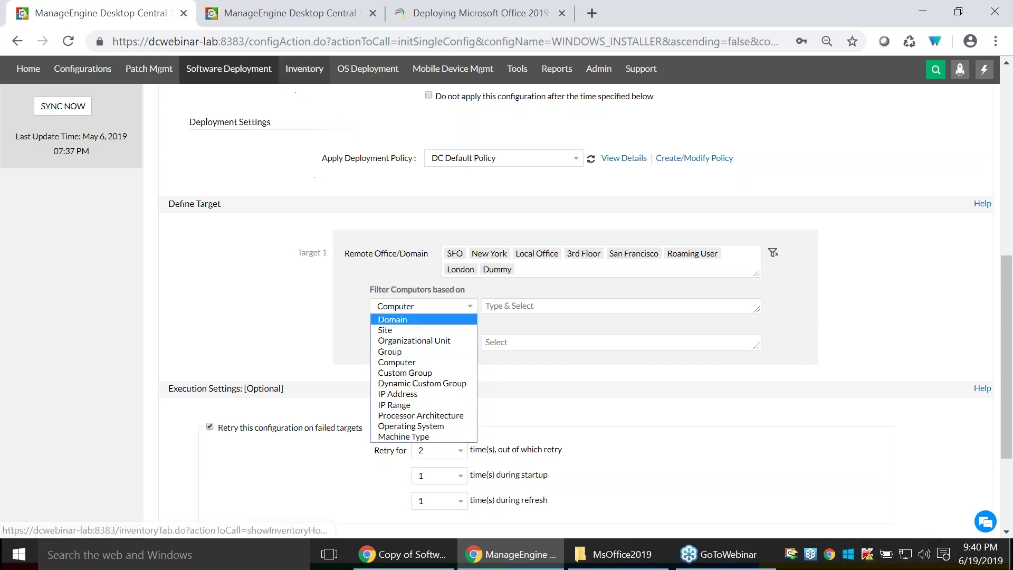
Start a new custom group in the admin settings and try ZOHOCORP as its static domain.
click(280, 13)
click(599, 109)
drag(99, 210, 33, 210)
click(80, 212)
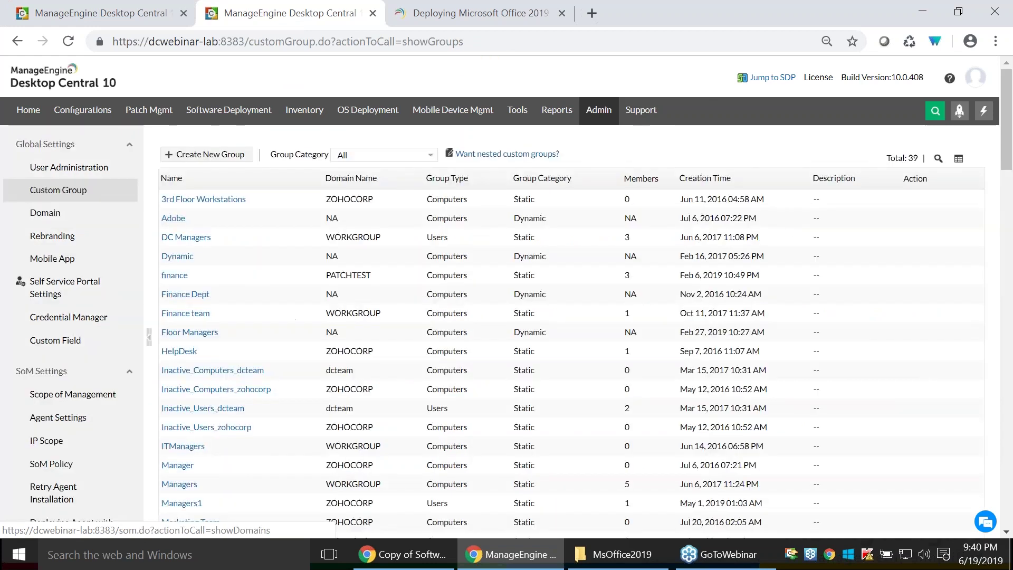
click(205, 154)
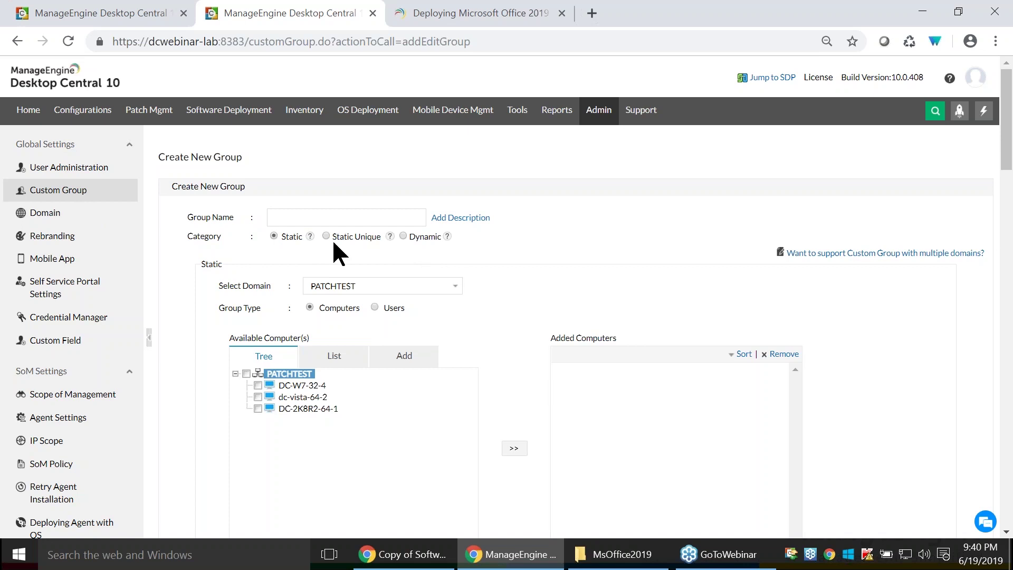
click(322, 286)
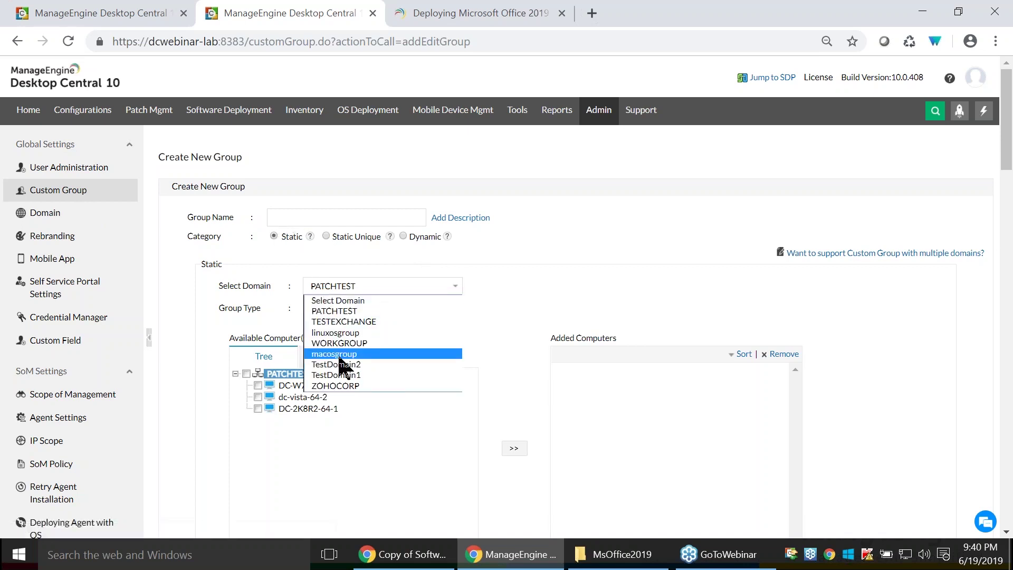
click(340, 386)
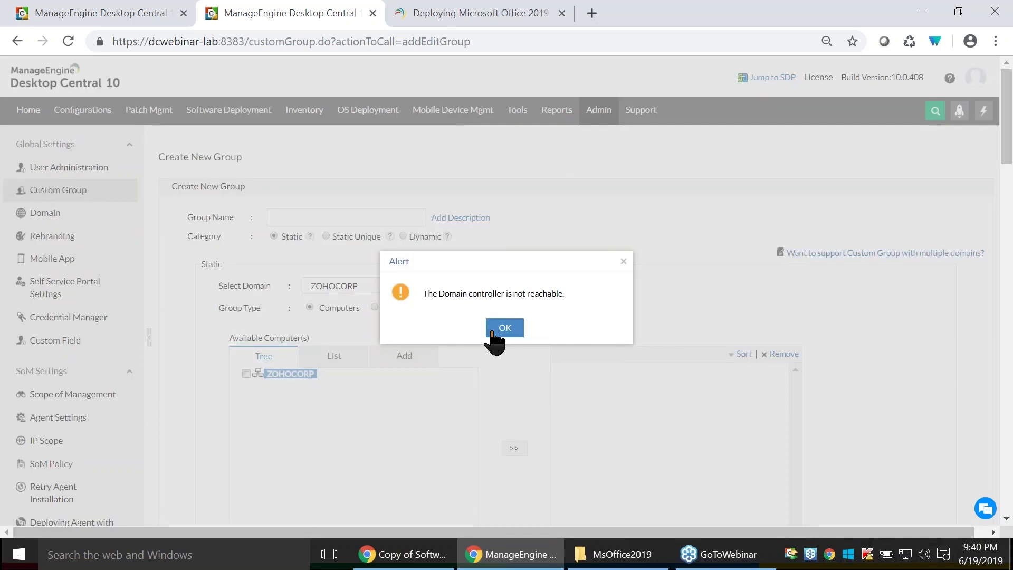
click(493, 330)
Try the Dynamic category for the new group with an Operating System equal condition, and view the other available columns.
click(402, 236)
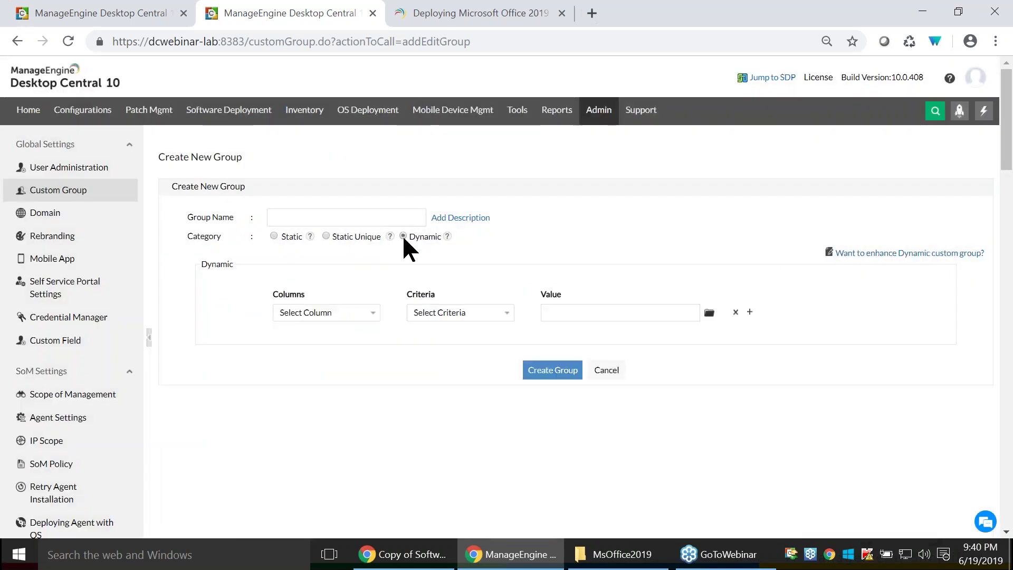
click(359, 312)
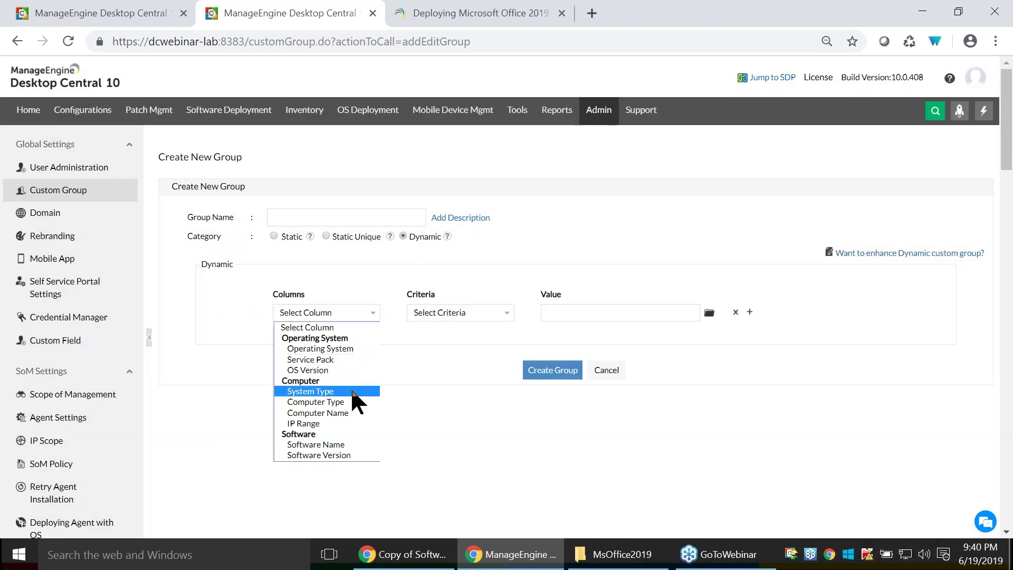
click(351, 349)
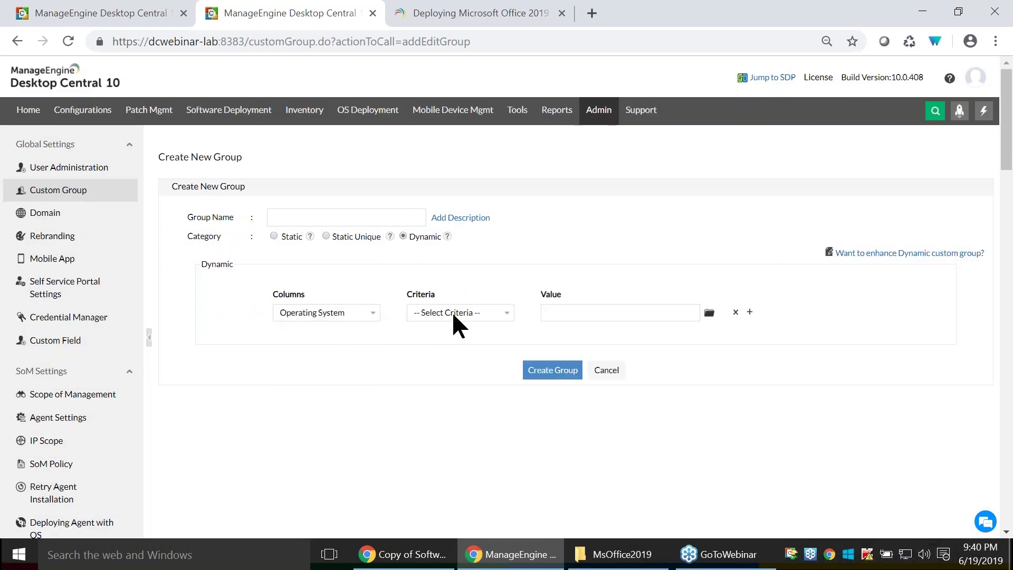
click(460, 314)
click(455, 338)
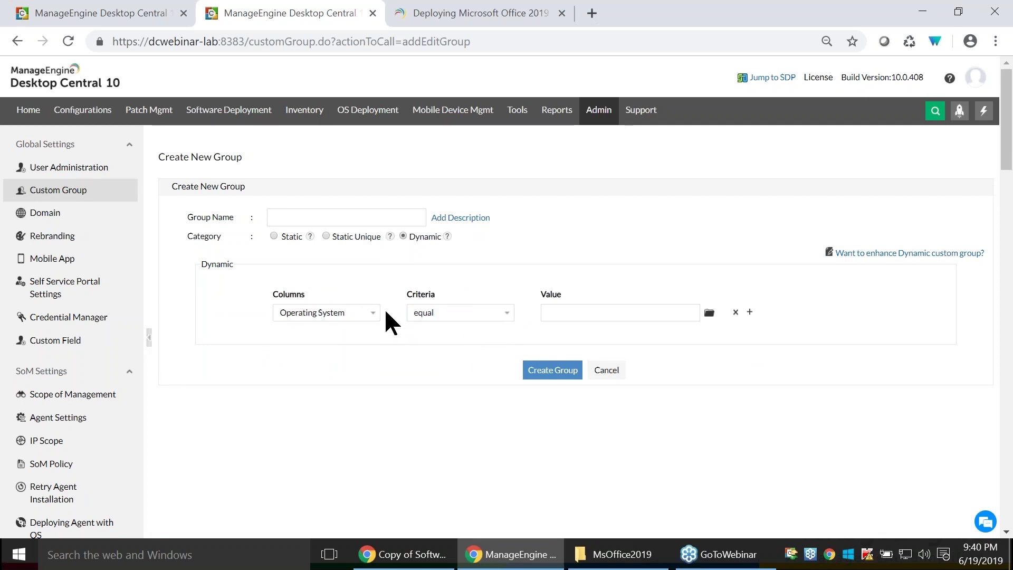
click(364, 313)
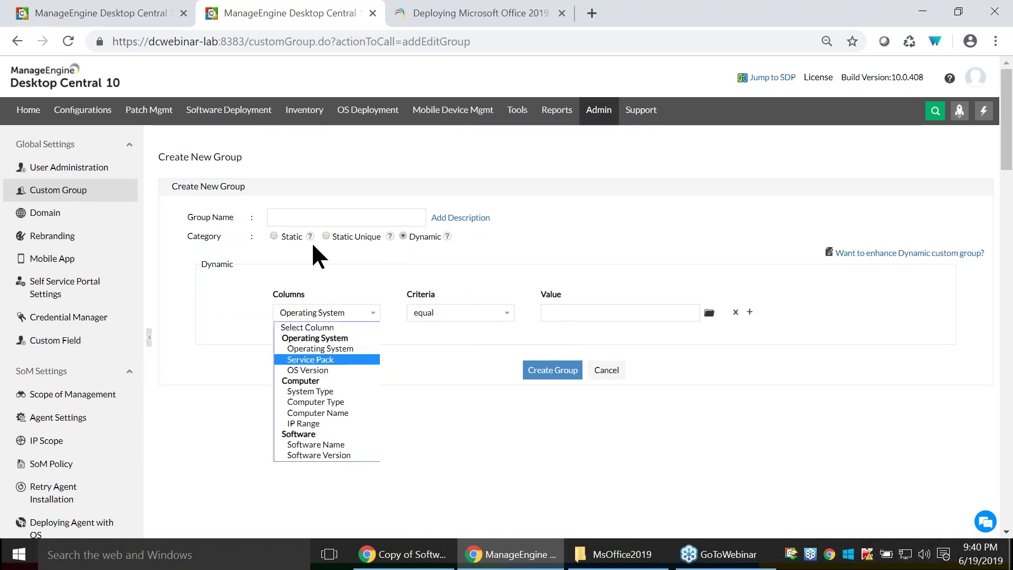
drag(336, 236, 381, 236)
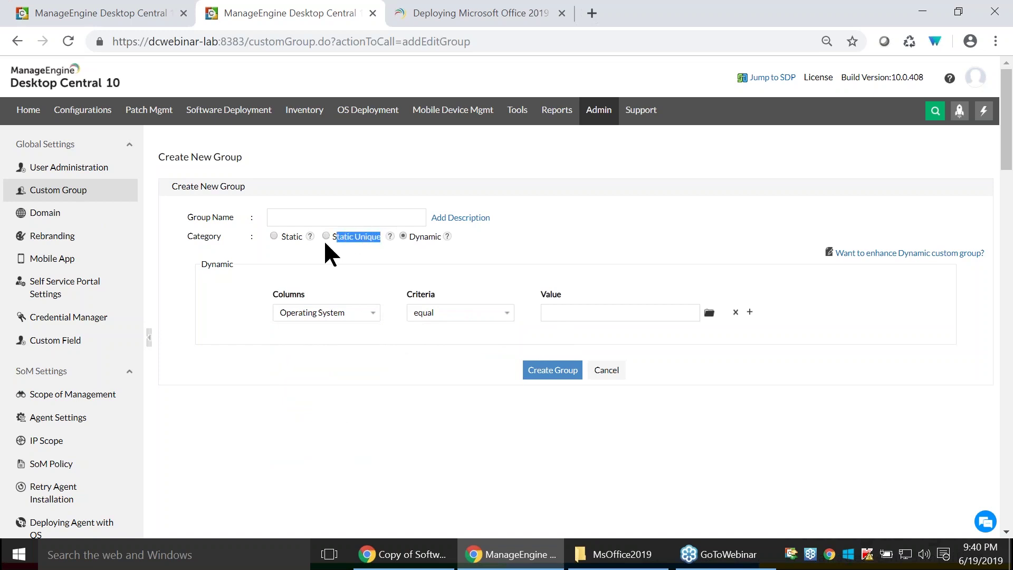
Try the Static and Static Unique categories for the new custom group.
click(274, 236)
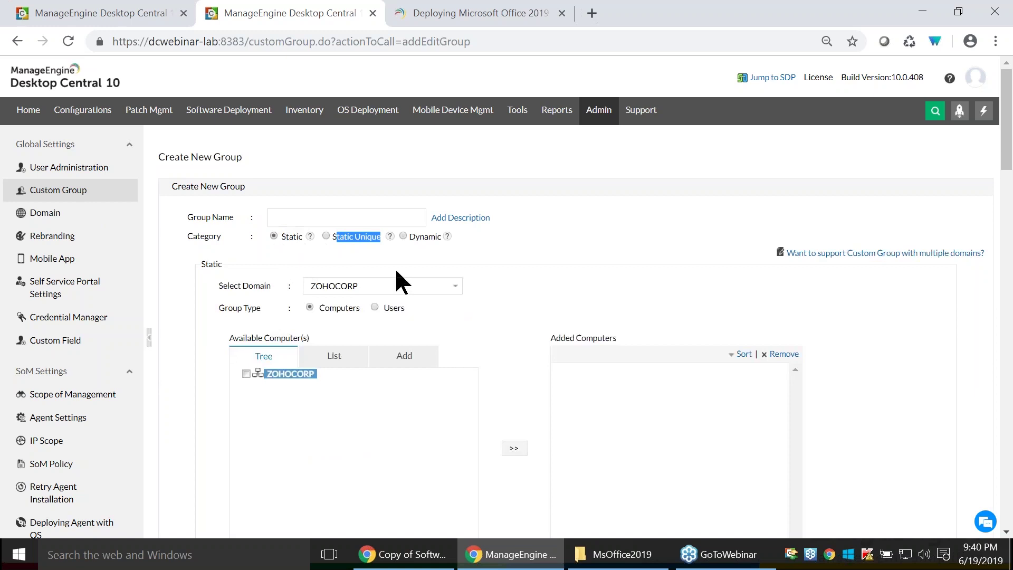
click(326, 236)
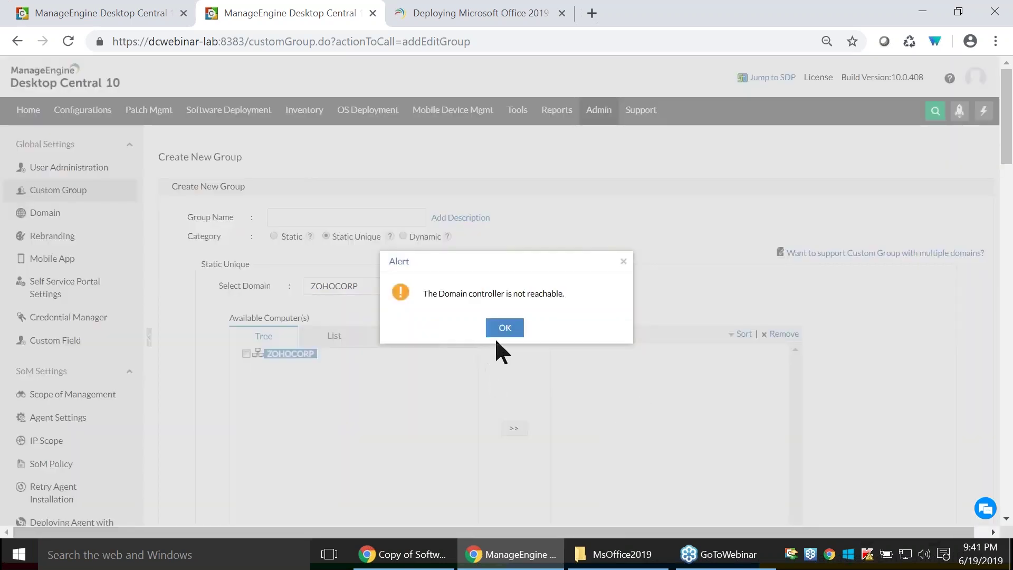
click(496, 338)
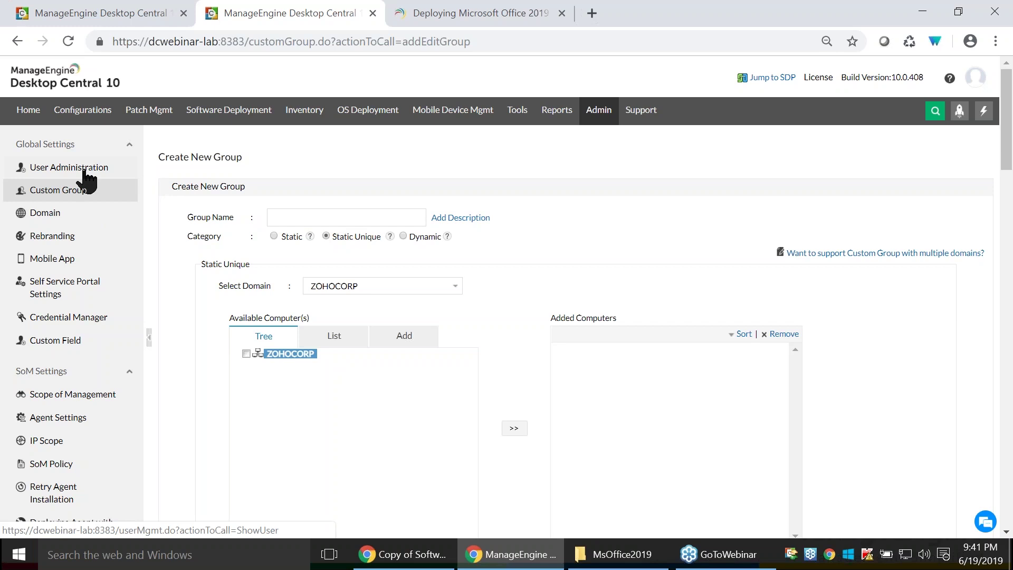
Return to the custom group list and look through the existing department and manager groups.
click(82, 196)
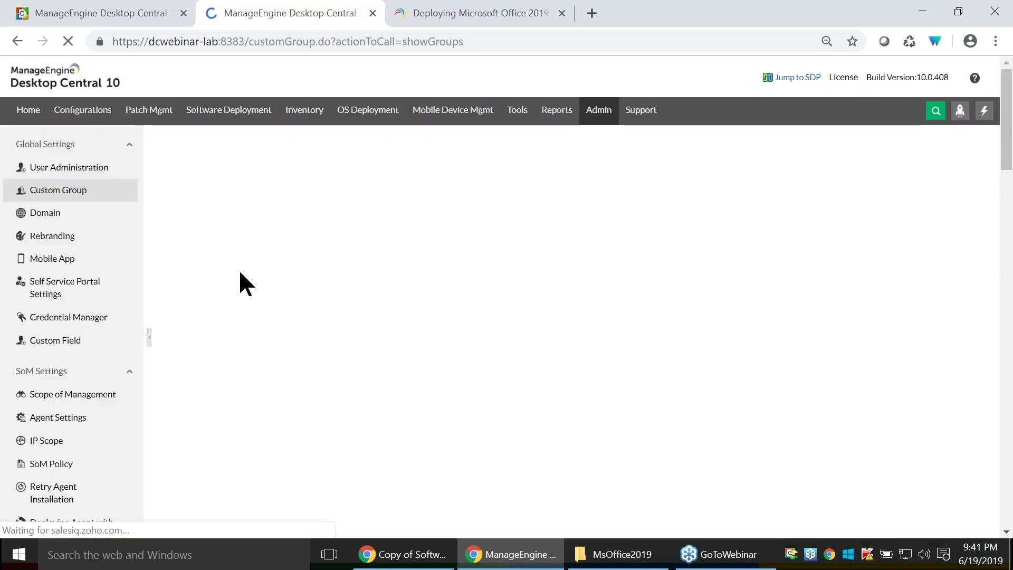
scroll(217, 248, down, 3)
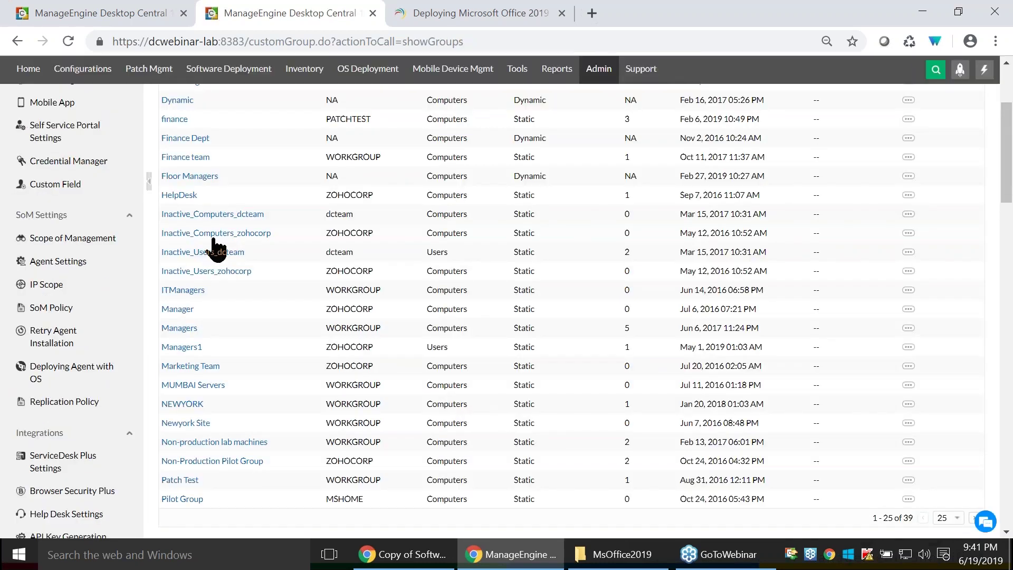
scroll(217, 249, up, 3)
drag(212, 293, 196, 294)
scroll(196, 294, down, 1)
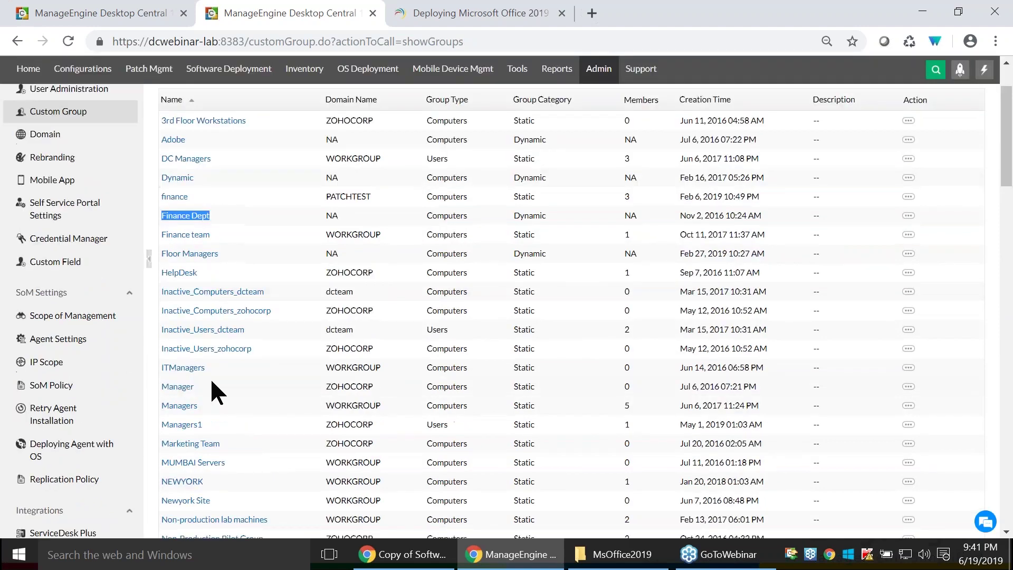
drag(210, 369, 164, 368)
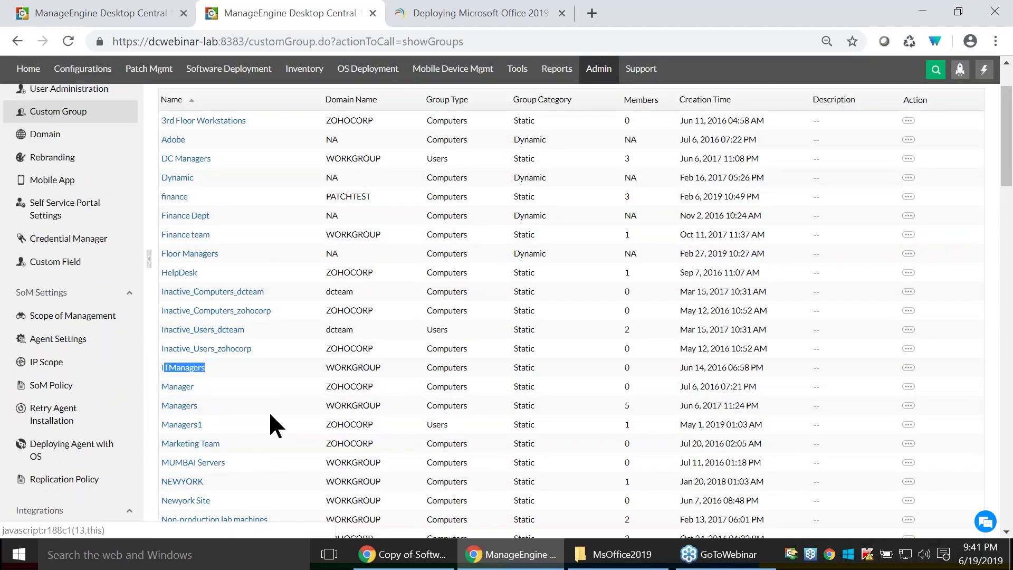
scroll(276, 423, up, 1)
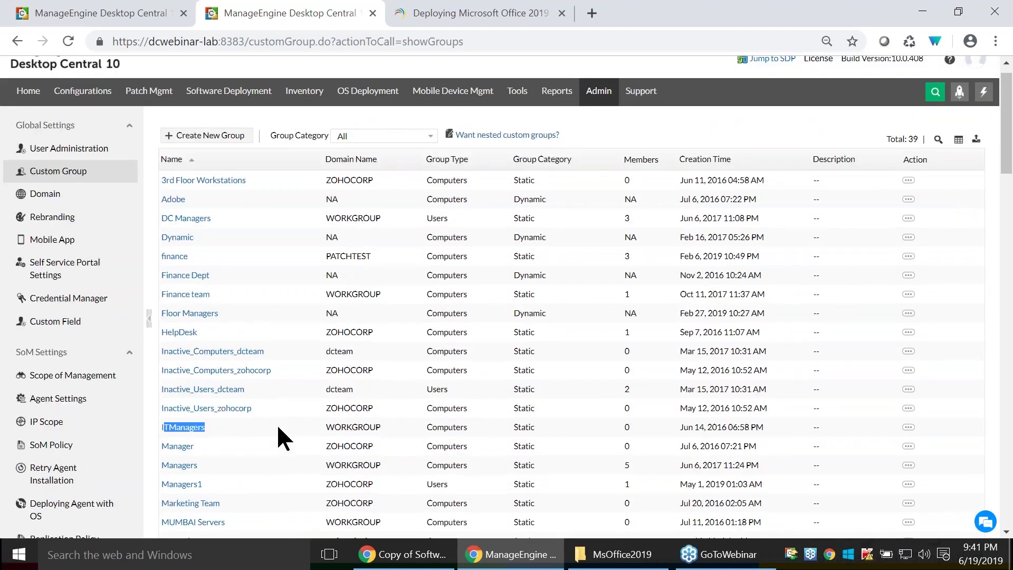
Go back to the installation configuration and select the Sales Team custom group as the target filter.
key(ctrl+shift+Tab)
click(503, 306)
text(sal)
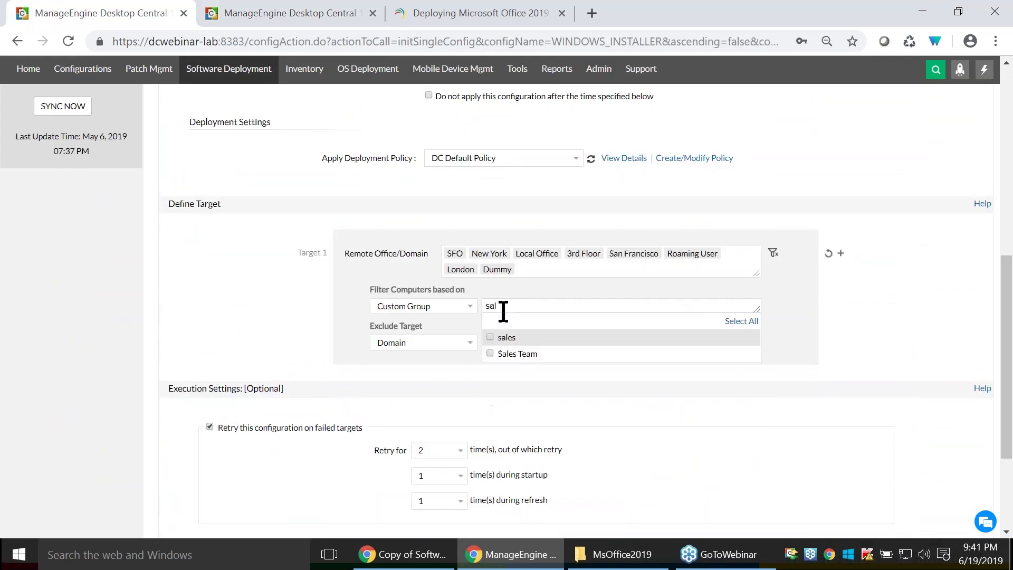
click(490, 353)
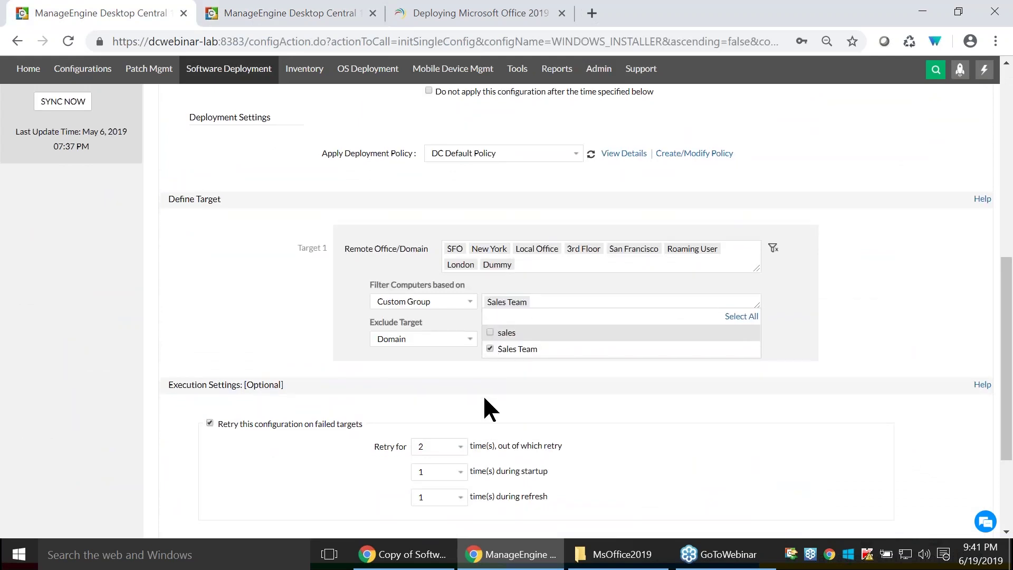
Review the whole installation configuration, from name and package through target, retry and notification settings to the deploy options.
scroll(484, 395, down, 3)
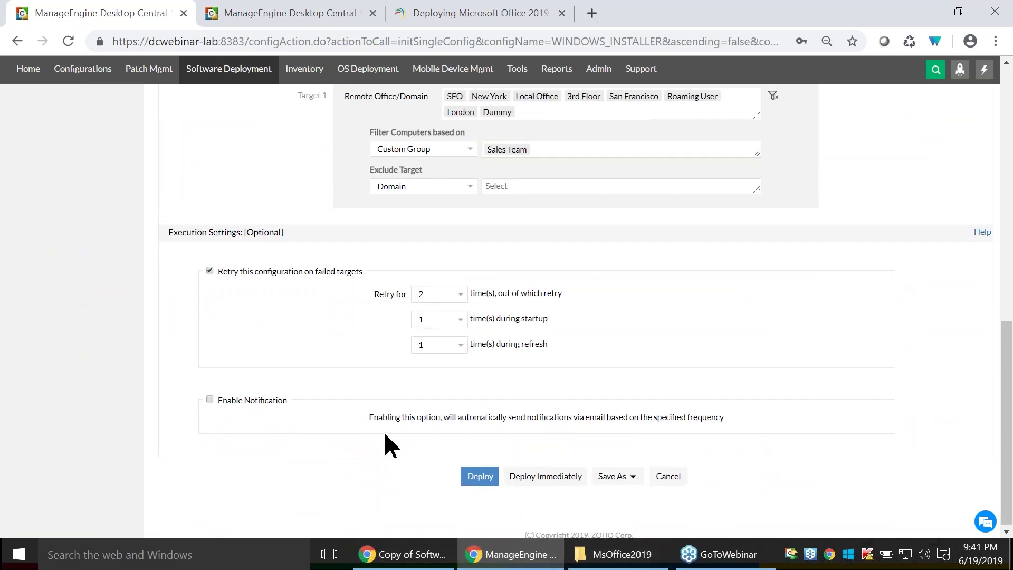
scroll(385, 434, up, 7)
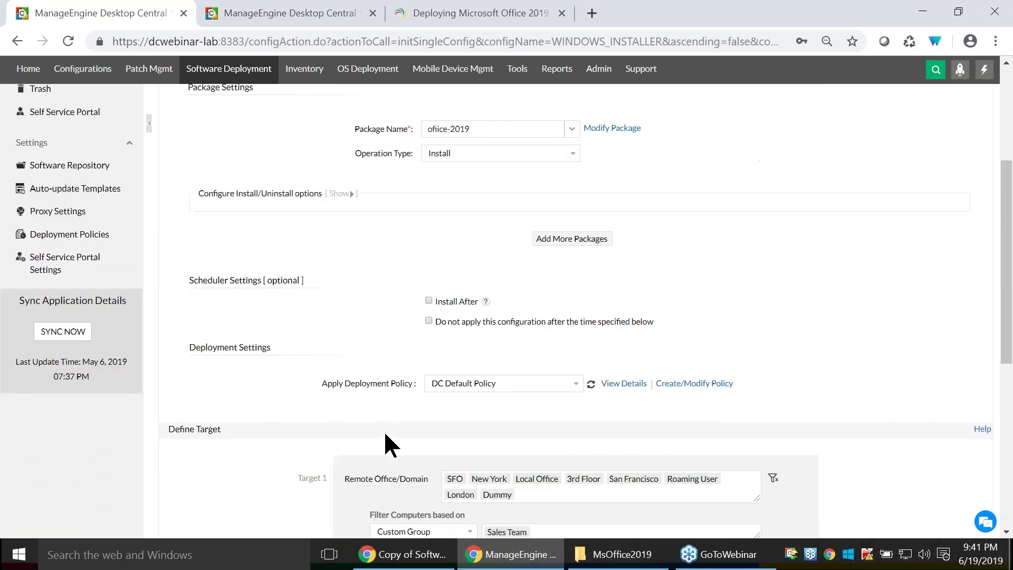
scroll(385, 429, up, 4)
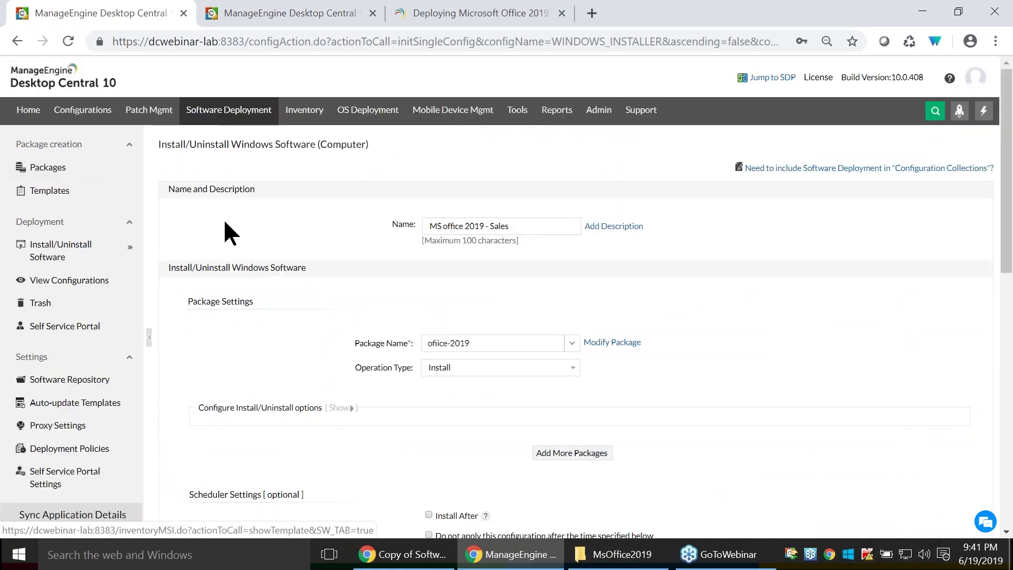
scroll(491, 475, down, 7)
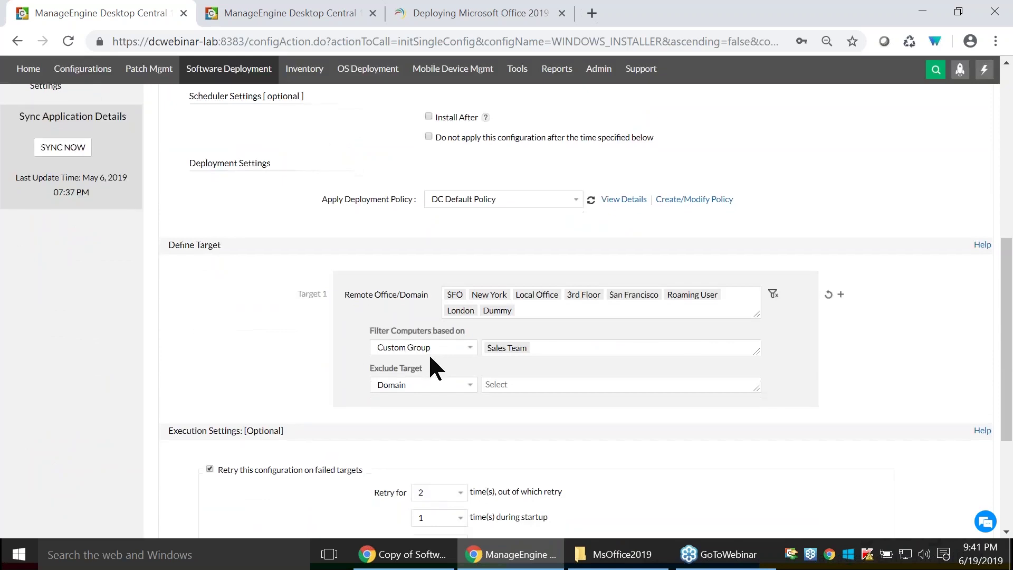
scroll(430, 357, down, 3)
scroll(429, 353, up, 10)
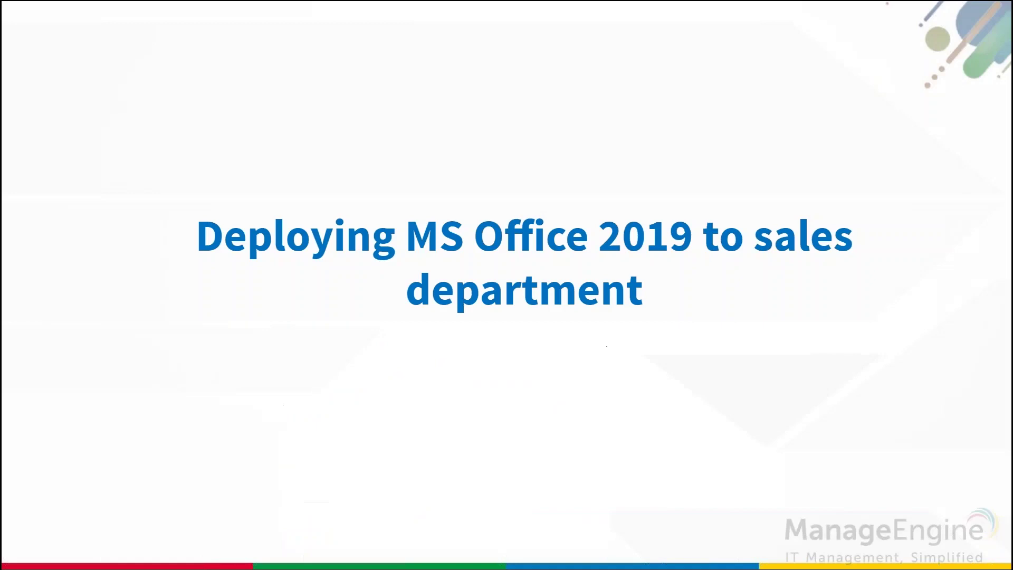
key(Right)
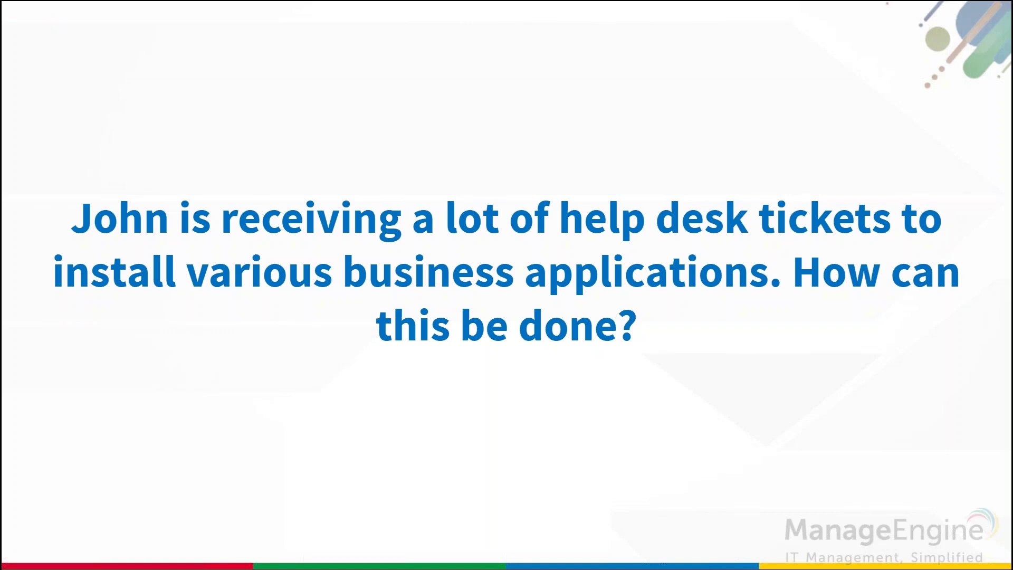
Switch to Desktop Central's Self Service Portal and start publishing software packages to computers in the finance custom group.
key(alt+Tab)
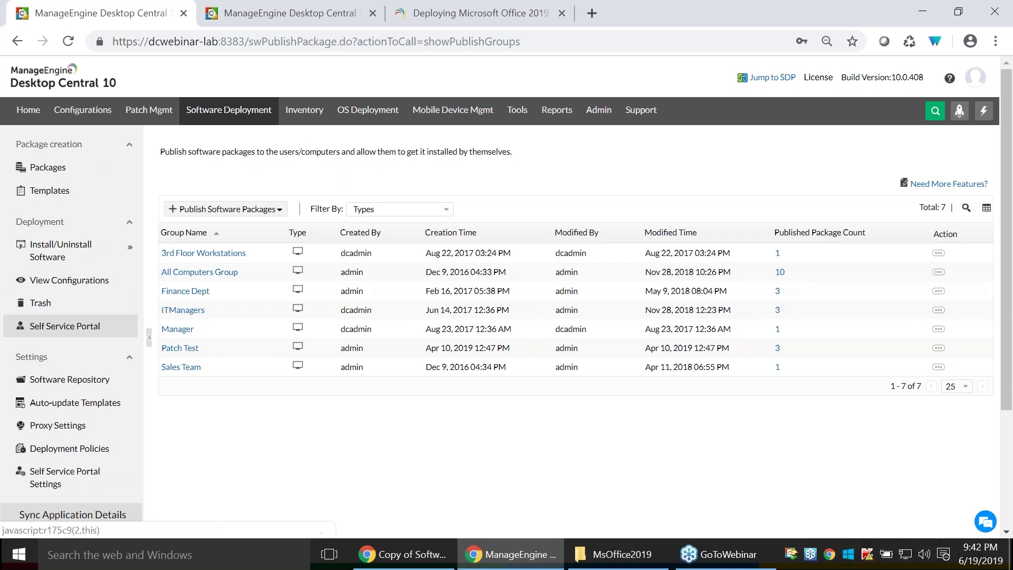
click(201, 211)
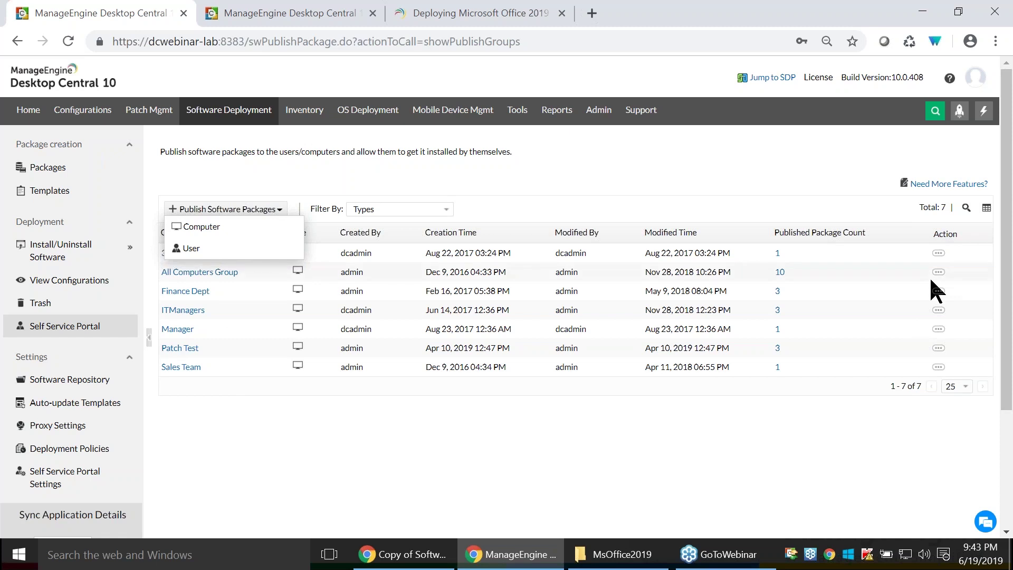
click(232, 228)
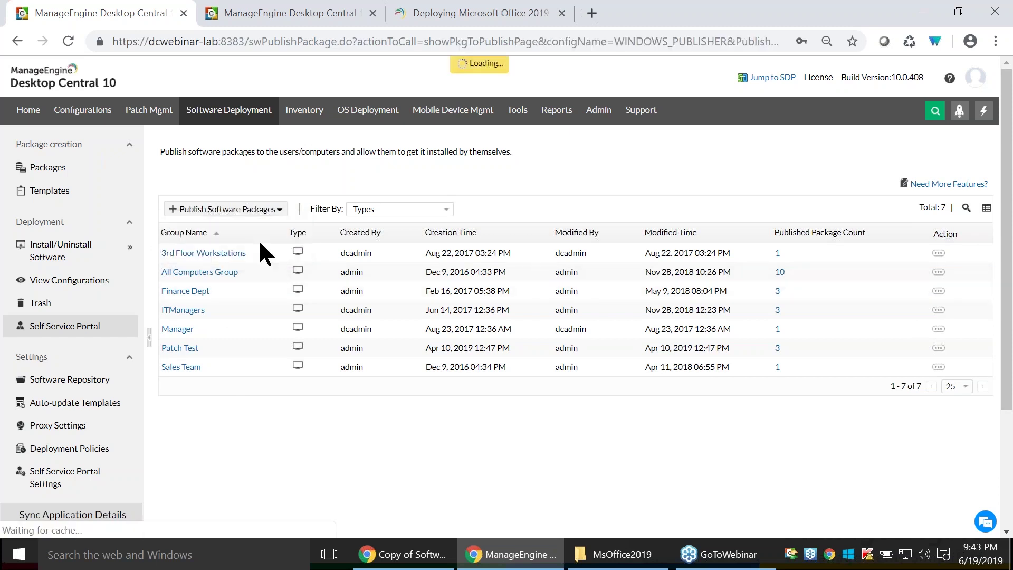
click(543, 181)
text(finance)
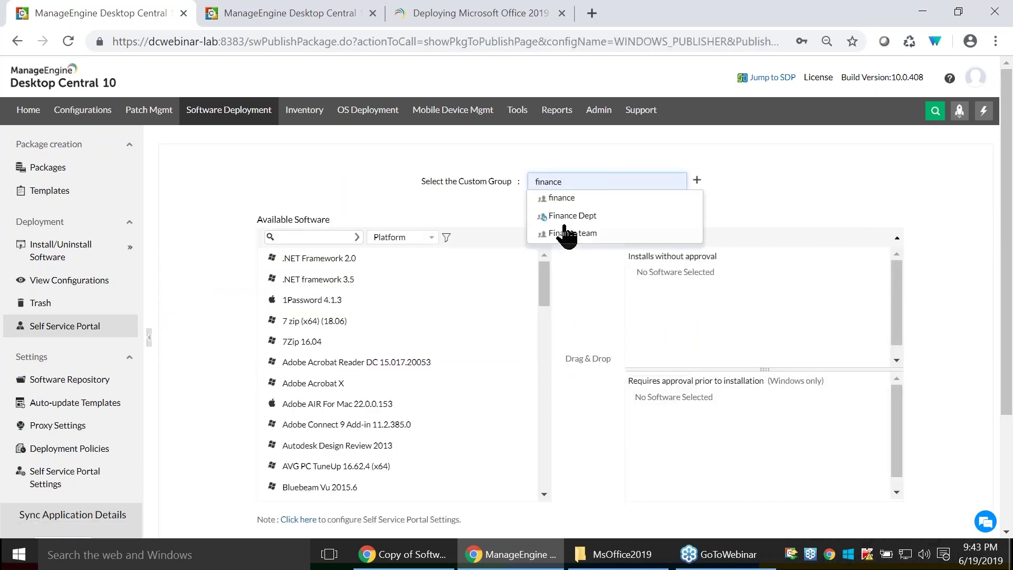
click(571, 203)
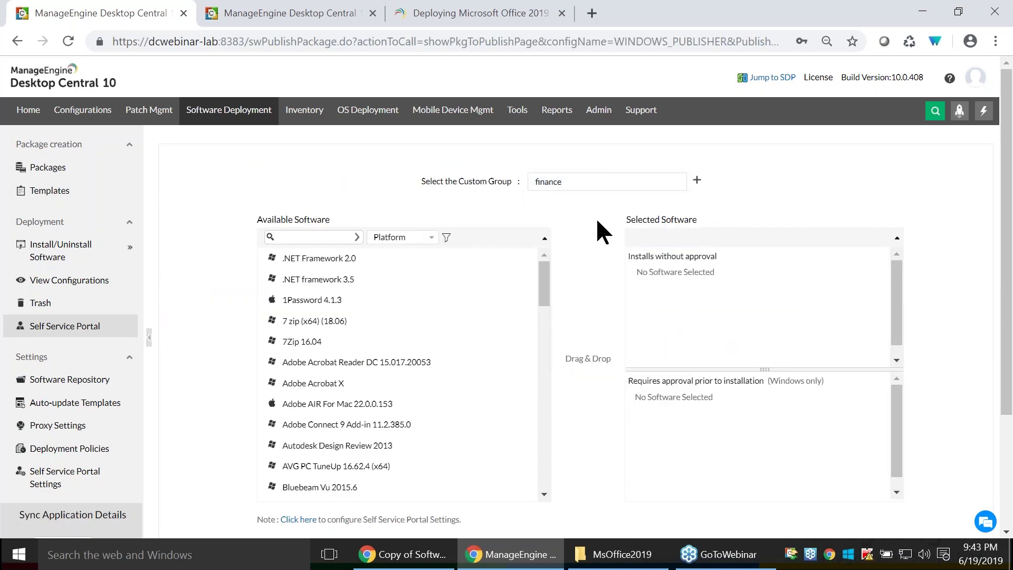
Open the Self Service Portal settings, look through them, and reload the package publishing page.
scroll(570, 270, down, 3)
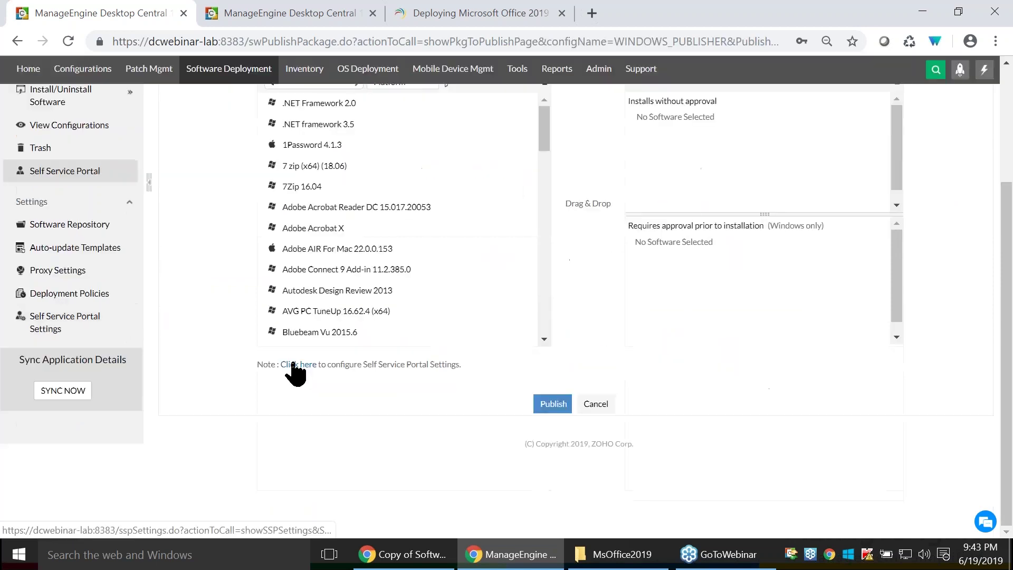
click(294, 364)
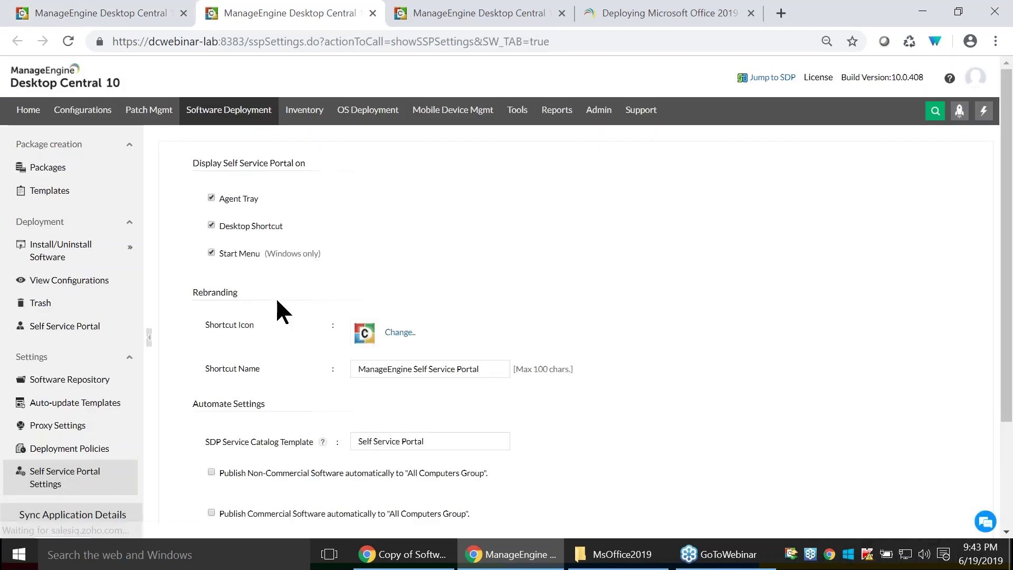
scroll(277, 297, down, 5)
click(550, 511)
click(68, 41)
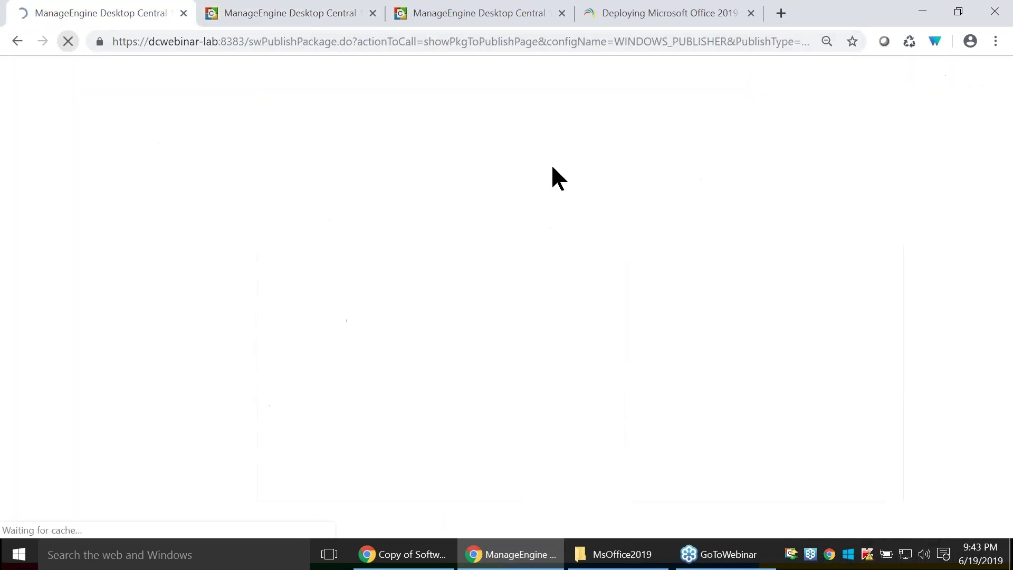
Select the finance custom group and allow .NET Framework 2.0, 1Password 4.1.3 and Adobe Acrobat Reader DC 15.017.20053 to install without approval.
click(565, 182)
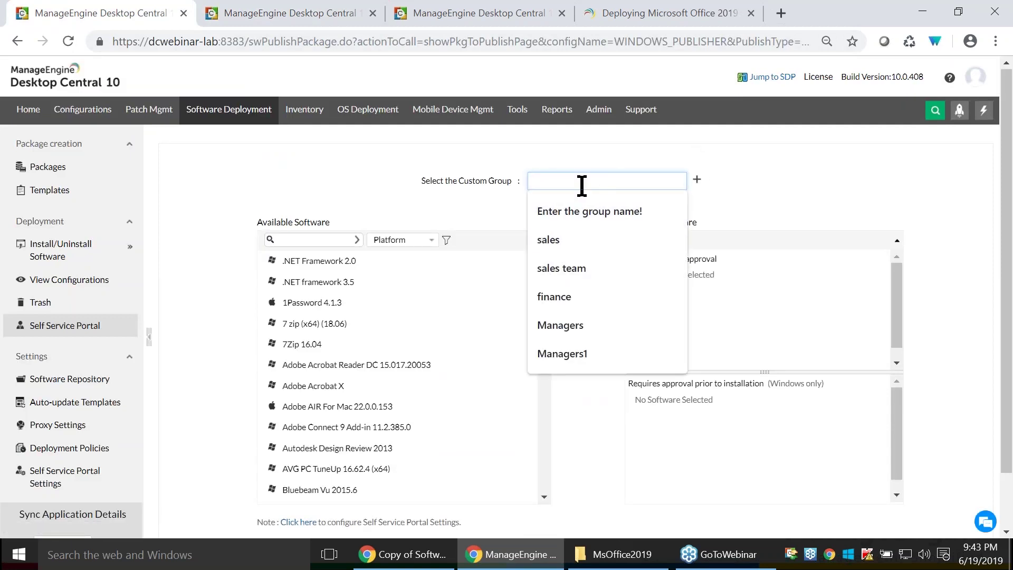
text(fina)
key(Down)
key(Return)
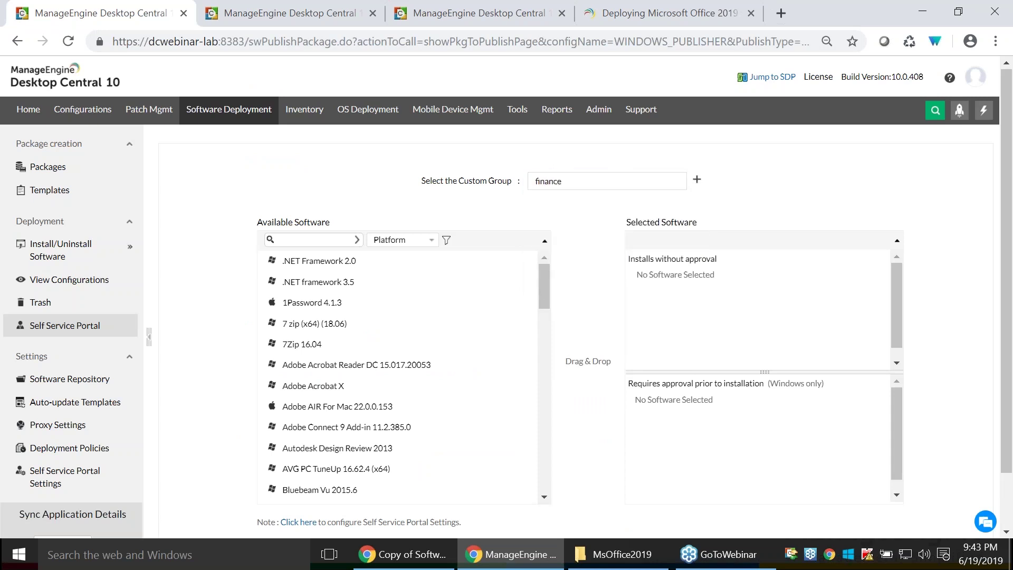
drag(345, 264, 656, 267)
drag(294, 284, 676, 318)
drag(316, 328, 664, 293)
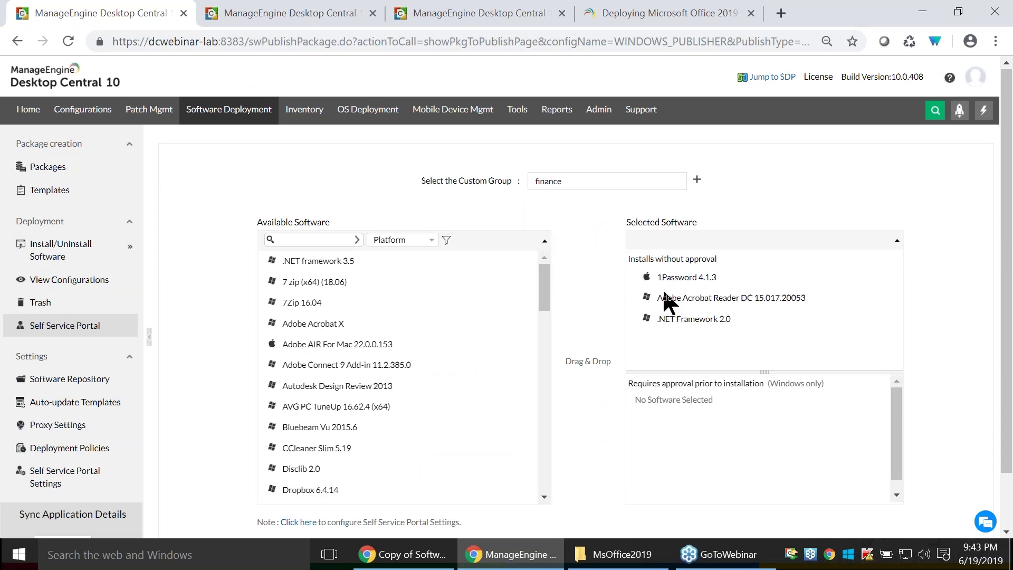
scroll(665, 301, down, 2)
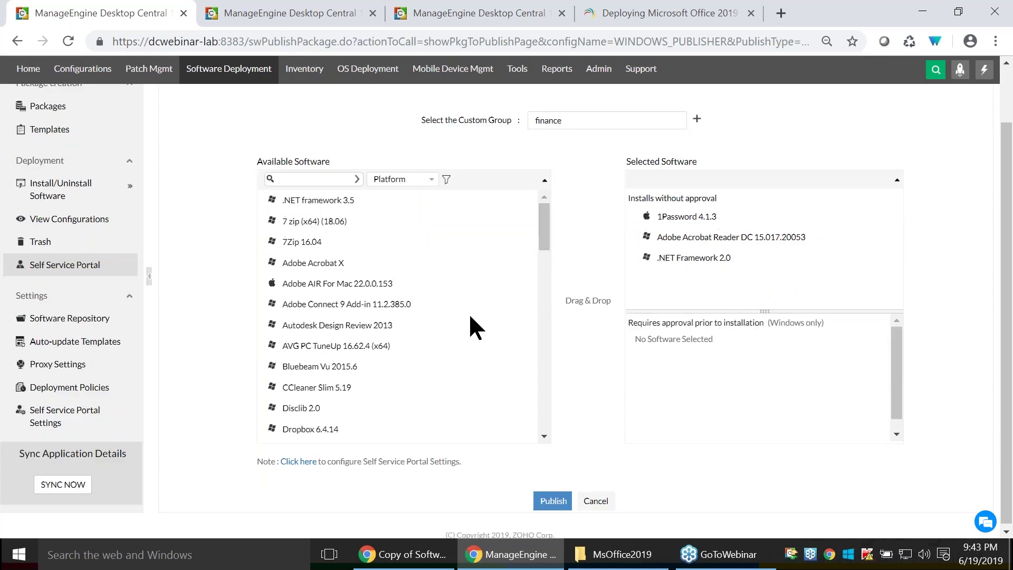
drag(643, 198, 630, 202)
Add Skype for Business to the software that requires approval prior to installation for the finance group.
scroll(362, 294, down, 3)
scroll(277, 370, down, 4)
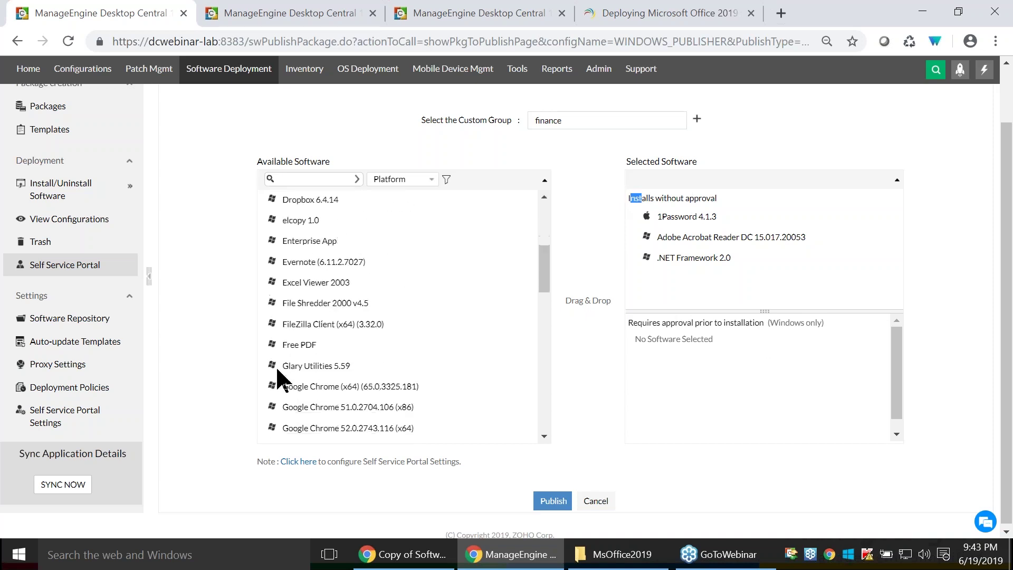
scroll(283, 367, down, 4)
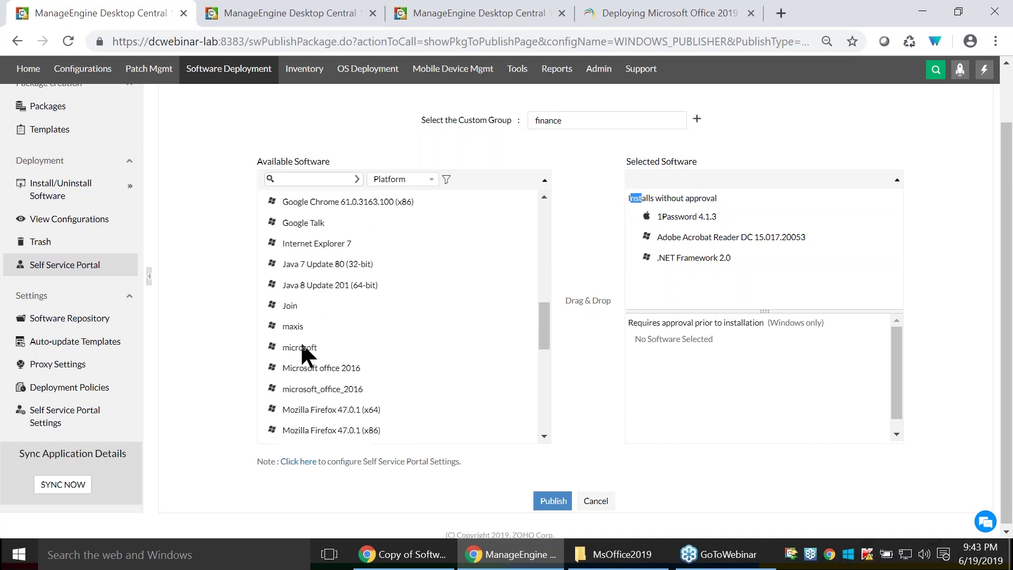
scroll(302, 349, down, 5)
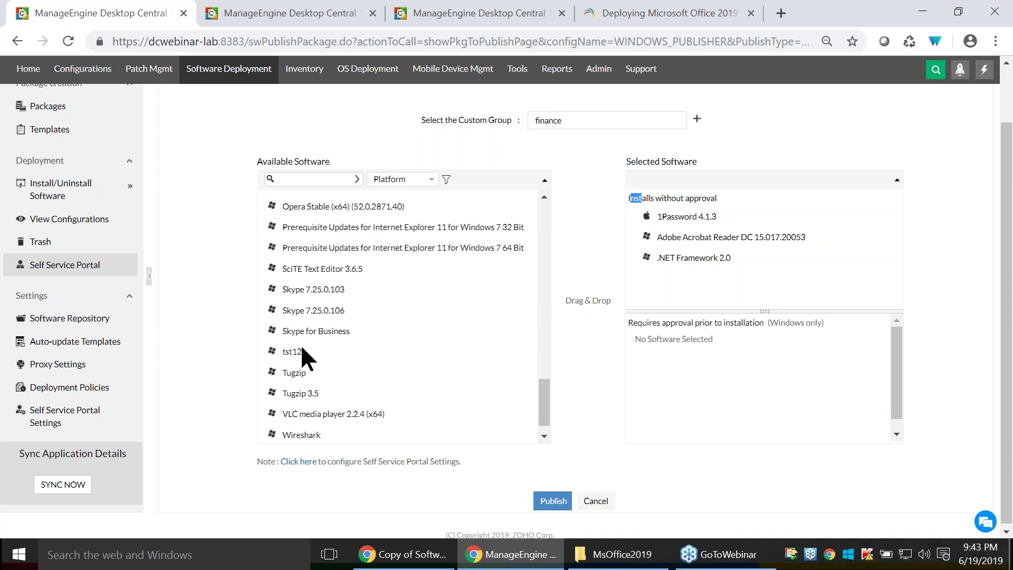
drag(315, 331, 703, 351)
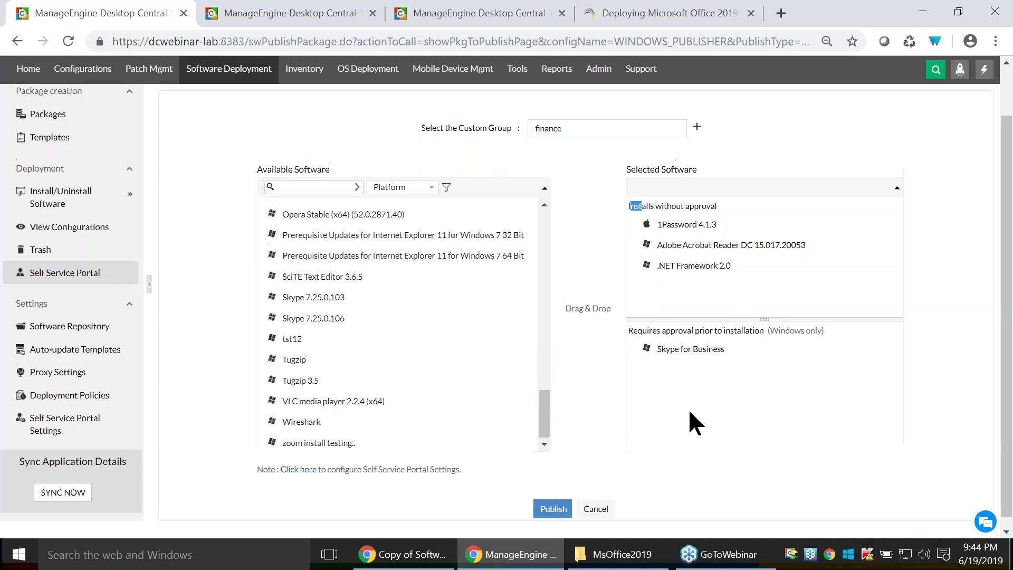
scroll(650, 437, up, 1)
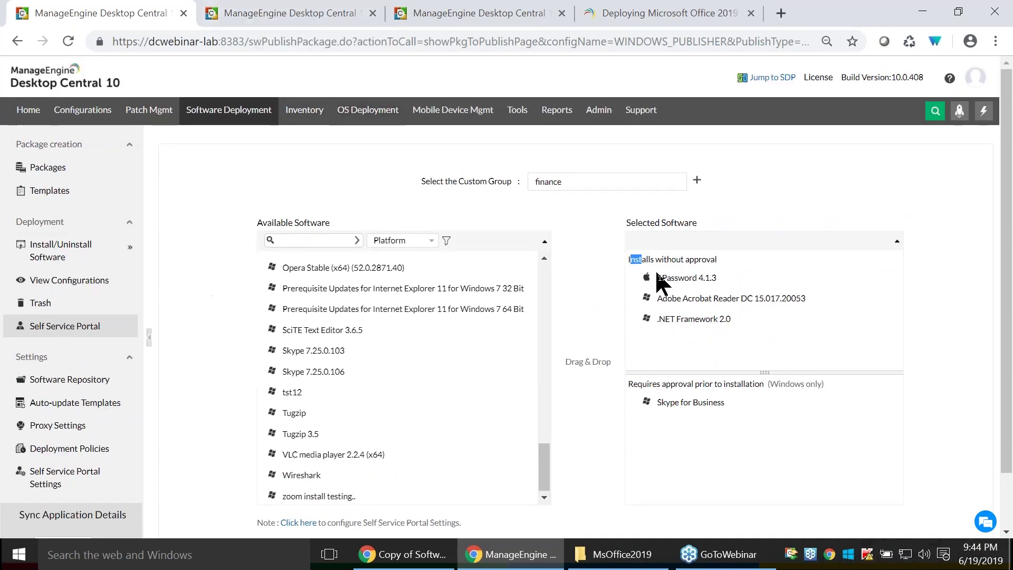
scroll(697, 317, down, 1)
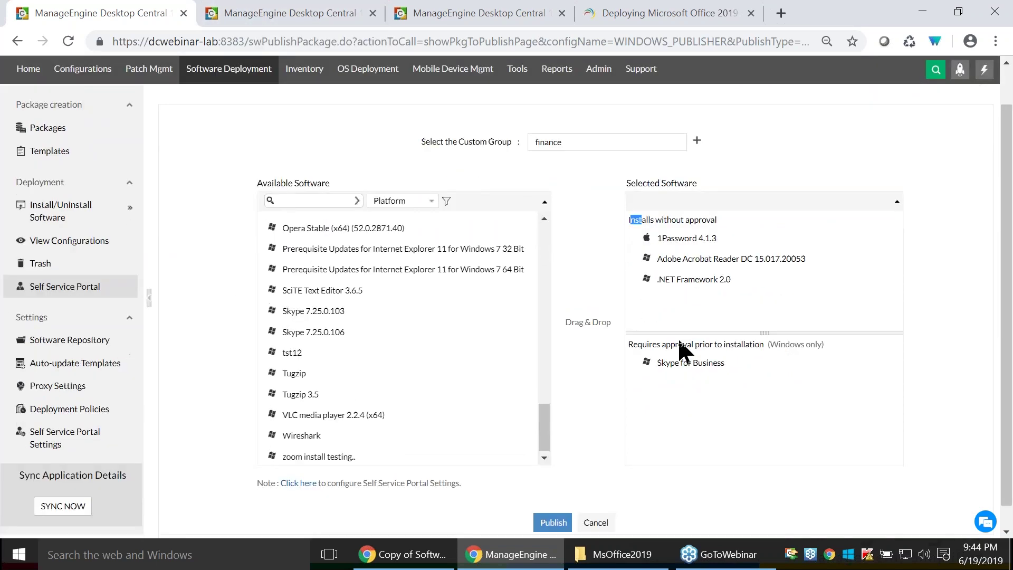
drag(422, 120, 533, 129)
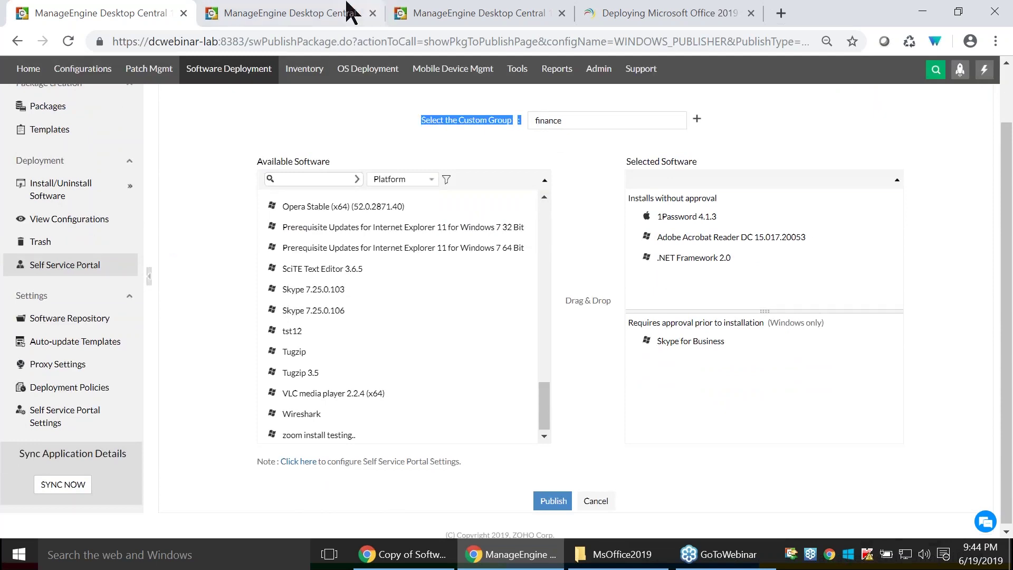
Examine the Self Service Portal settings for where the portal is displayed, its rebranding and automation, and check its entry in the agent tray.
click(325, 12)
drag(220, 198, 266, 201)
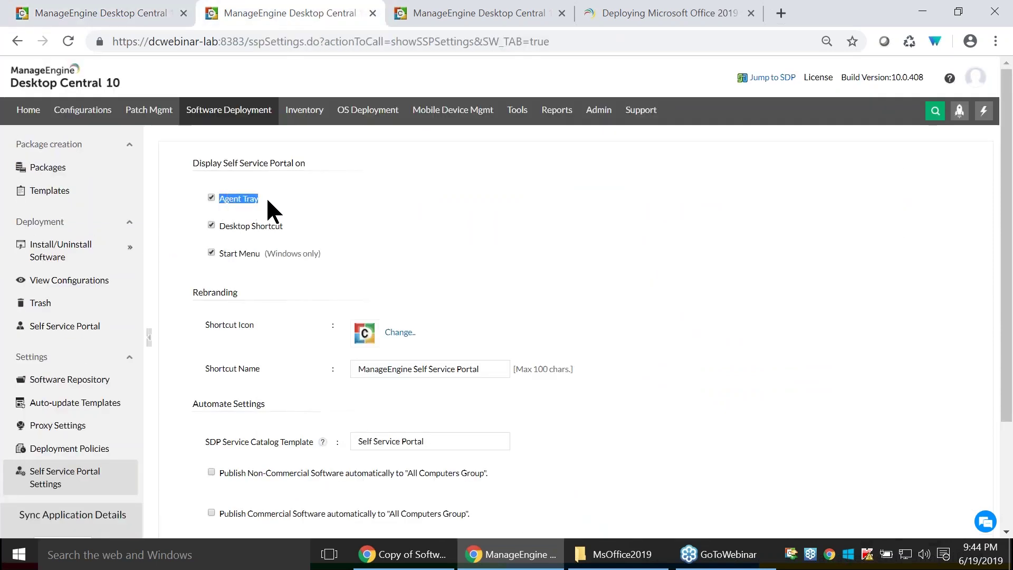
right_click(792, 553)
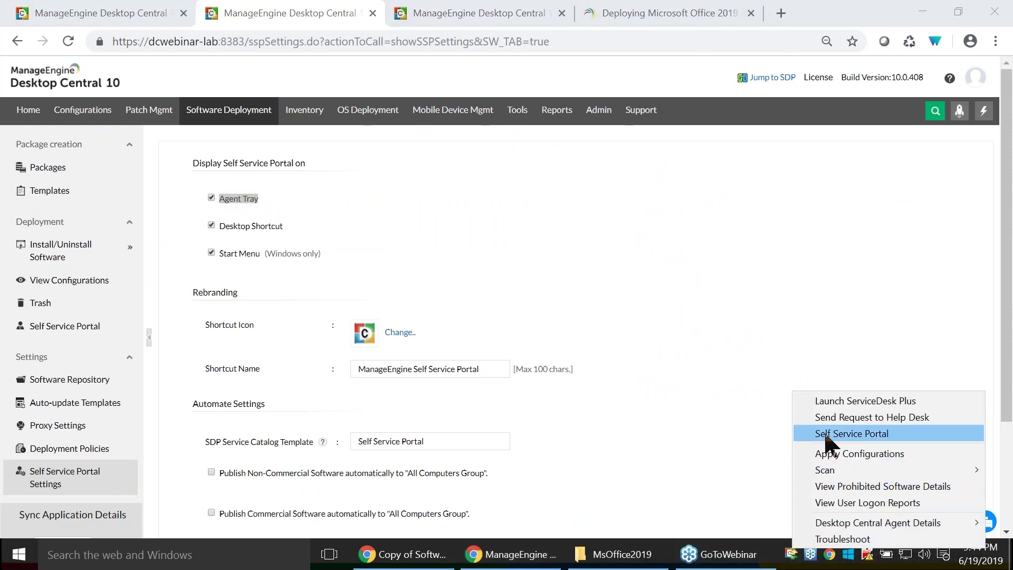
click(379, 269)
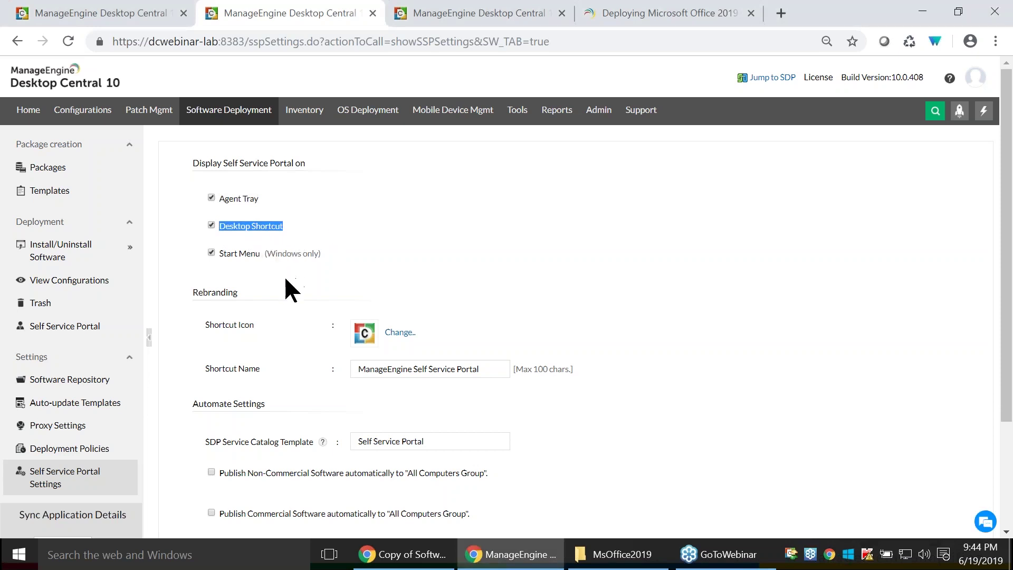
scroll(264, 248, down, 1)
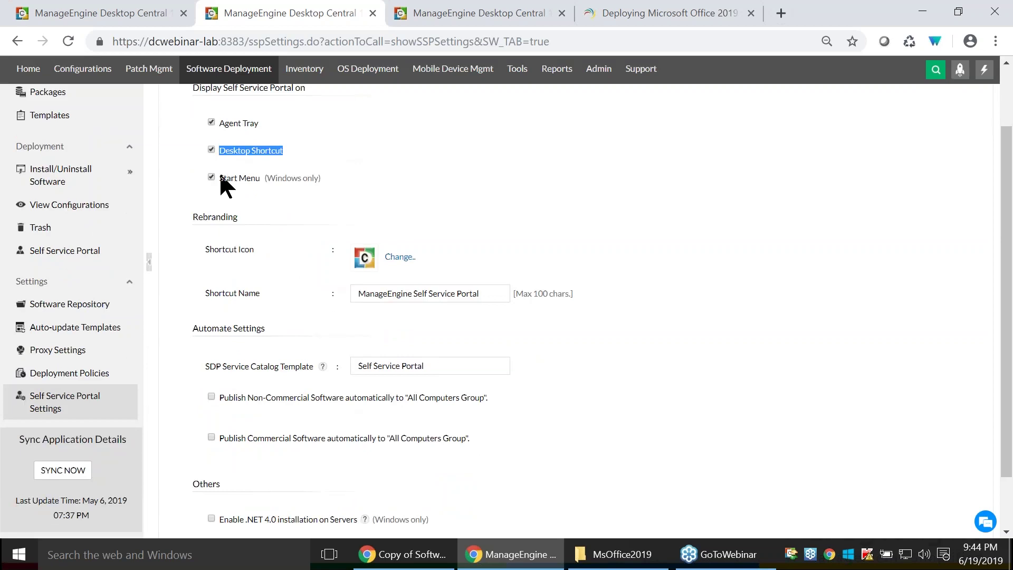
key(super)
key(super)
scroll(313, 328, up, 1)
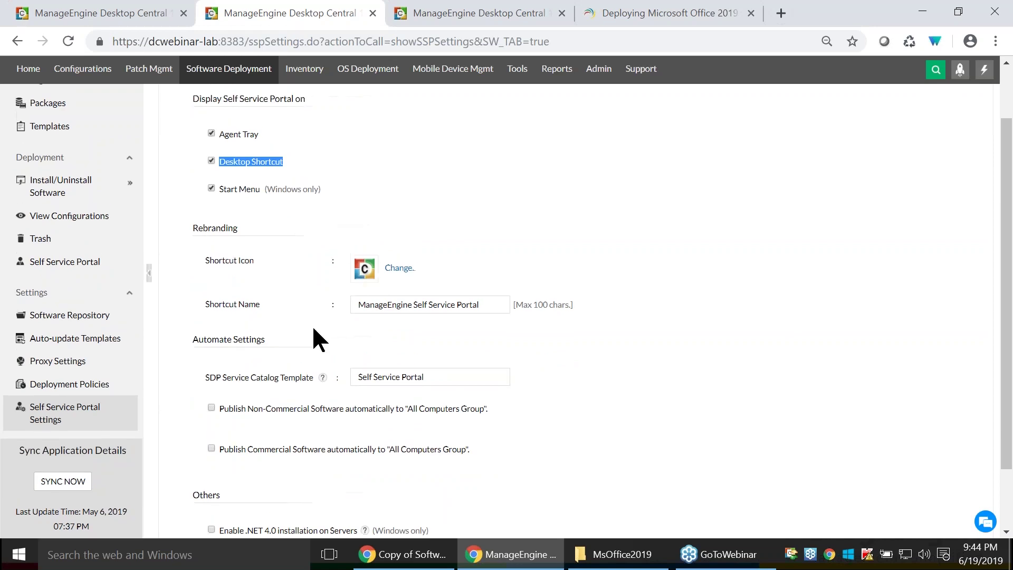
scroll(313, 328, up, 2)
scroll(267, 332, down, 2)
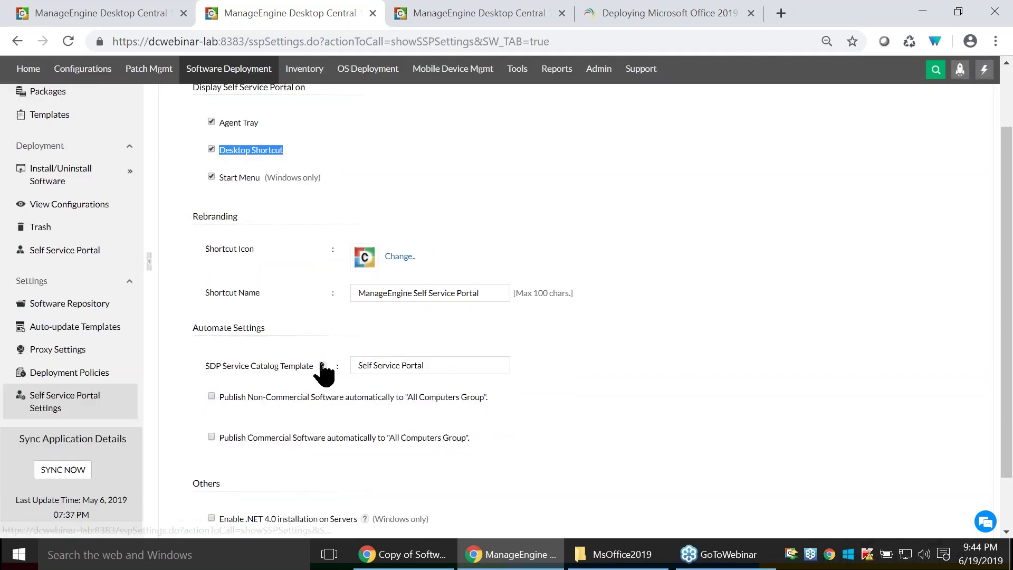
scroll(323, 373, up, 3)
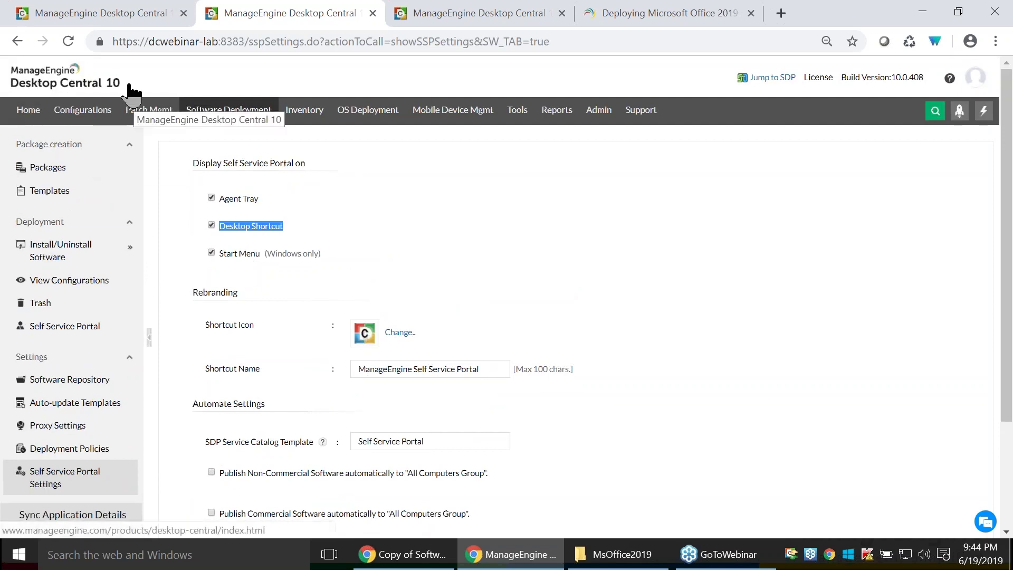
View the product's Rebranding page in the Admin settings and return to the Self Service Portal settings.
click(448, 18)
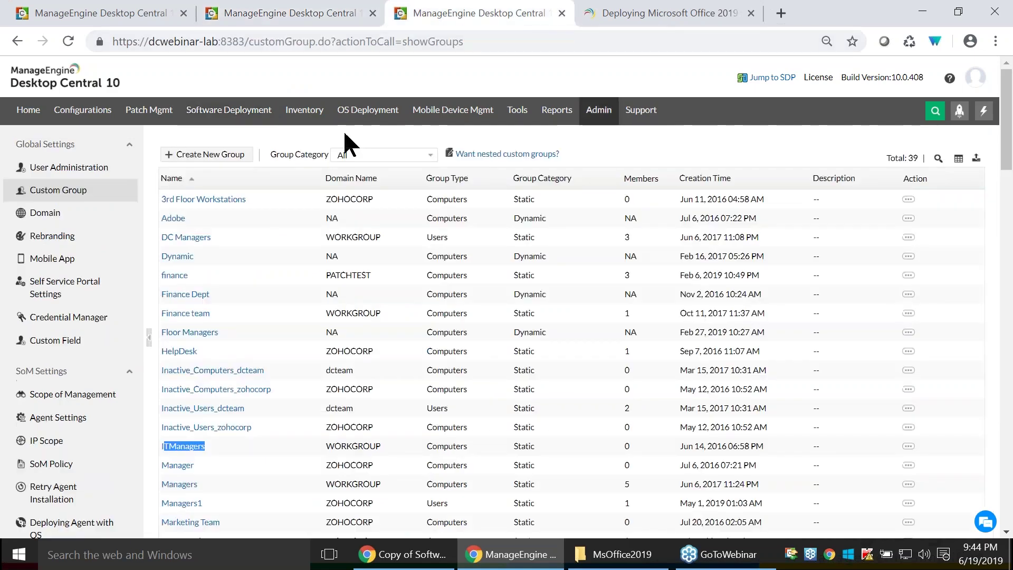
click(75, 256)
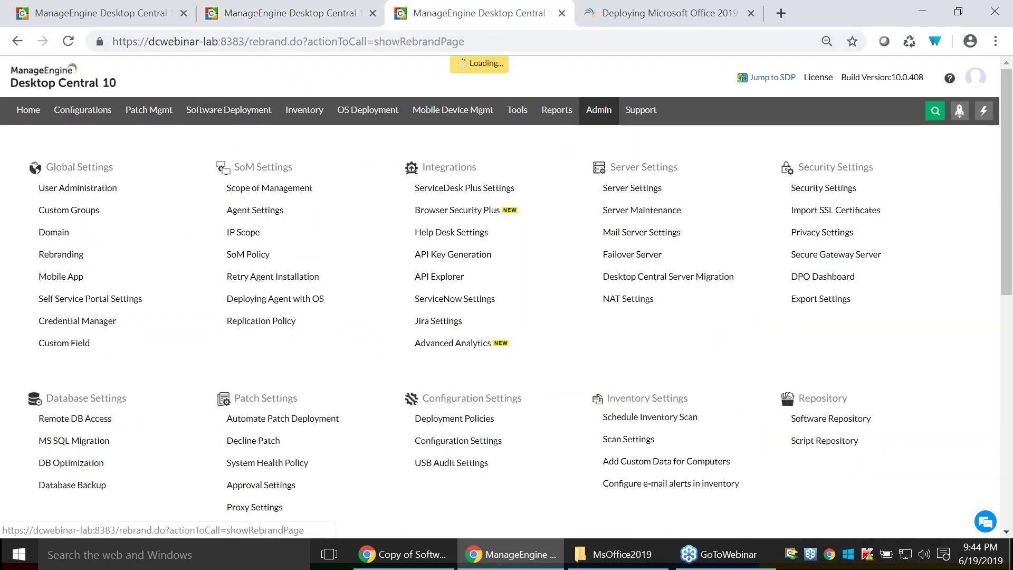
click(275, 16)
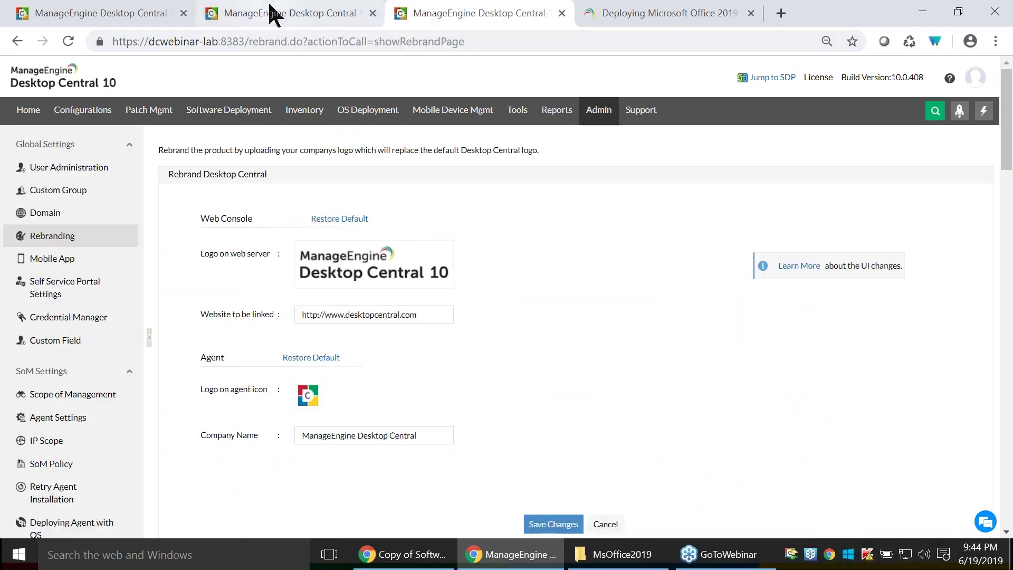
scroll(333, 275, down, 3)
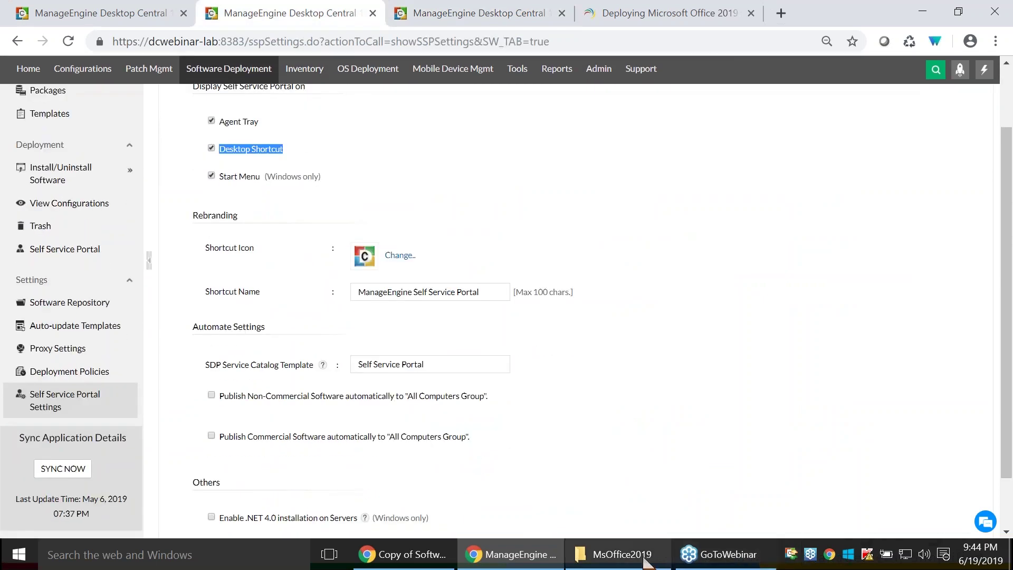
Open the end-user Self Service Portal, try to request CCleaner Slim 5.19 from the software catalog, and close the portal.
right_click(790, 553)
click(813, 448)
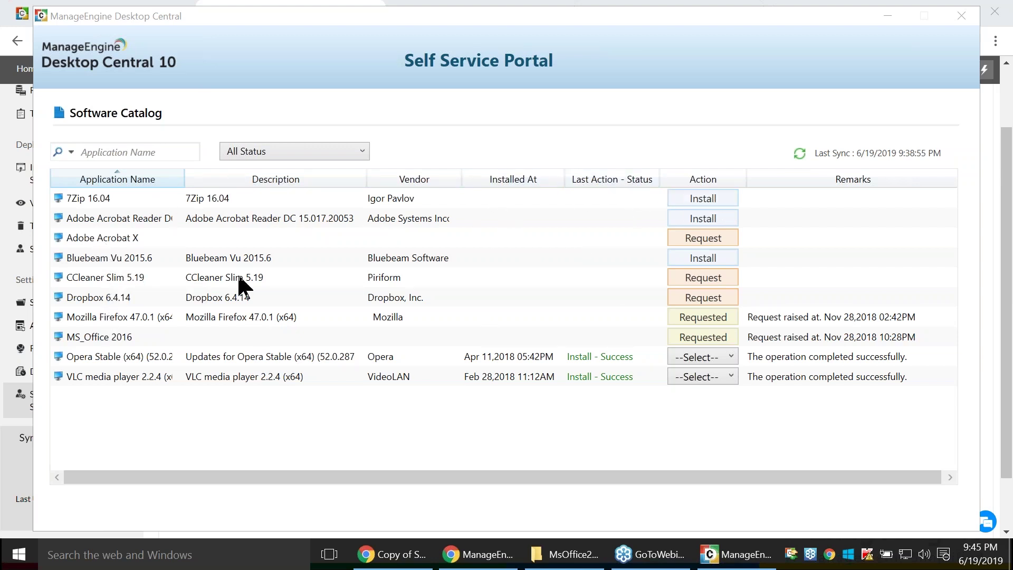
click(704, 285)
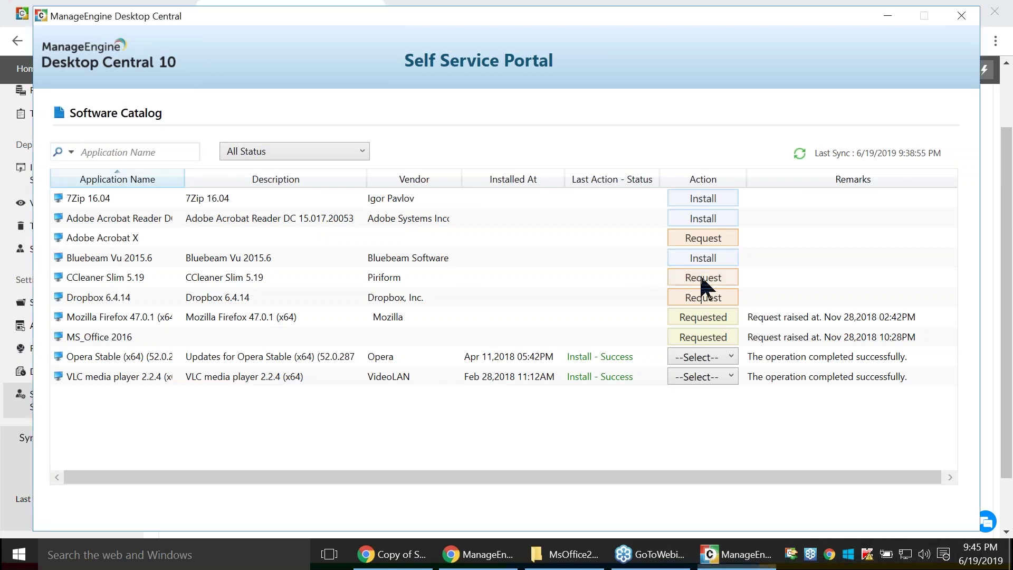
click(703, 280)
click(710, 167)
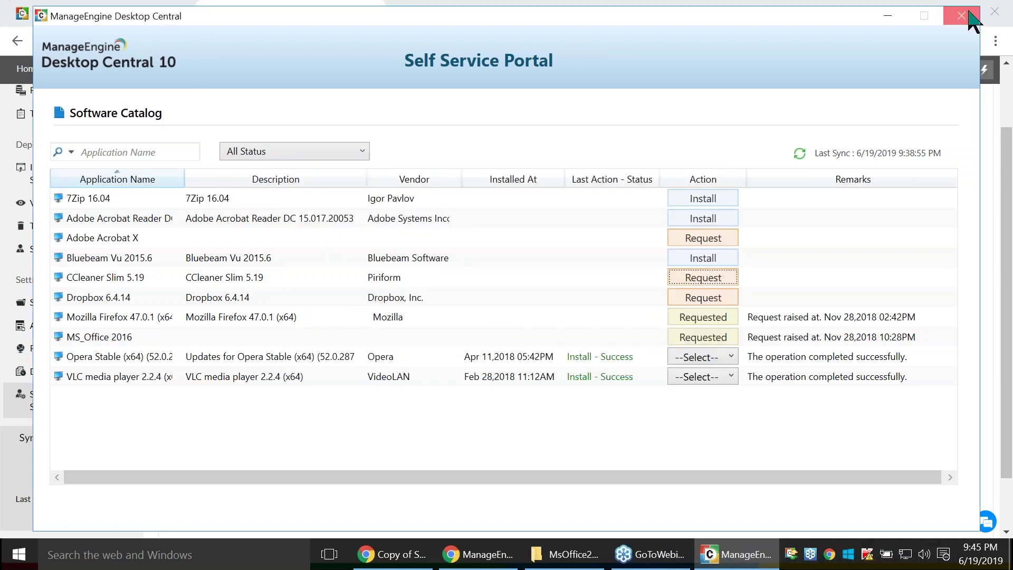
click(970, 12)
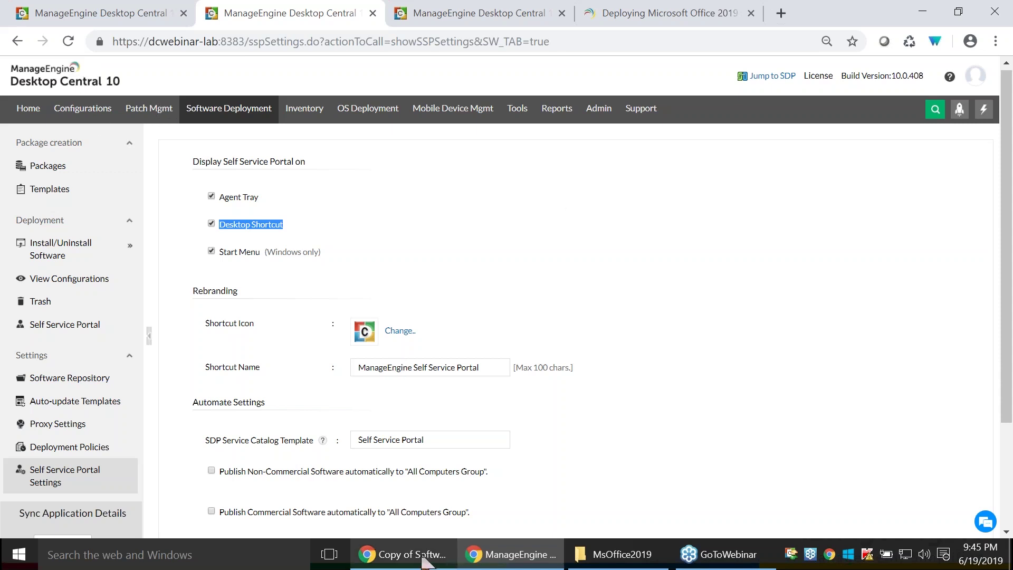
Switch to the slide presentation and advance through the Self Service Portal end-user views to the approval workflow.
mouse_move(421, 561)
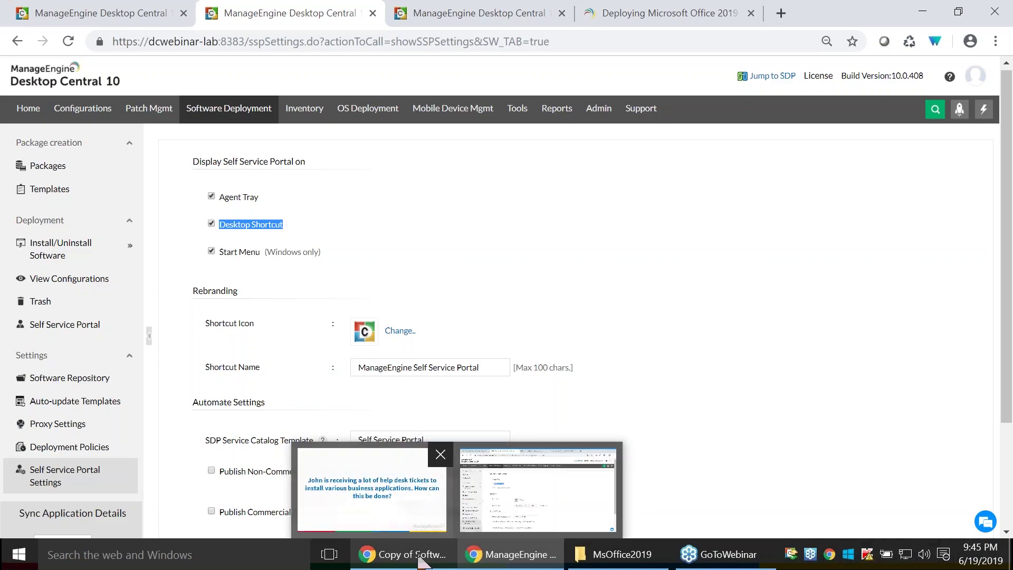
click(372, 488)
key(Right)
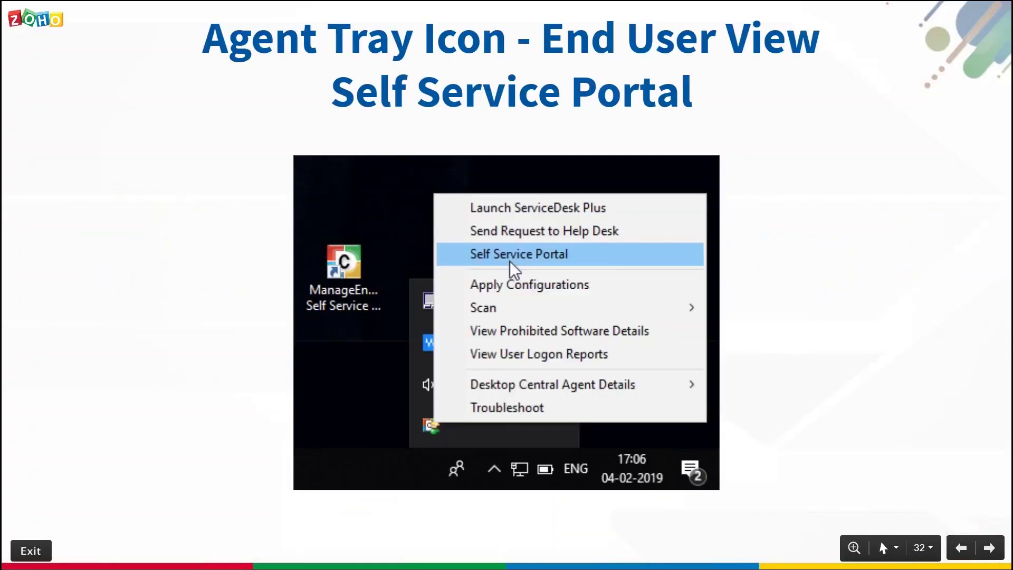
key(Right)
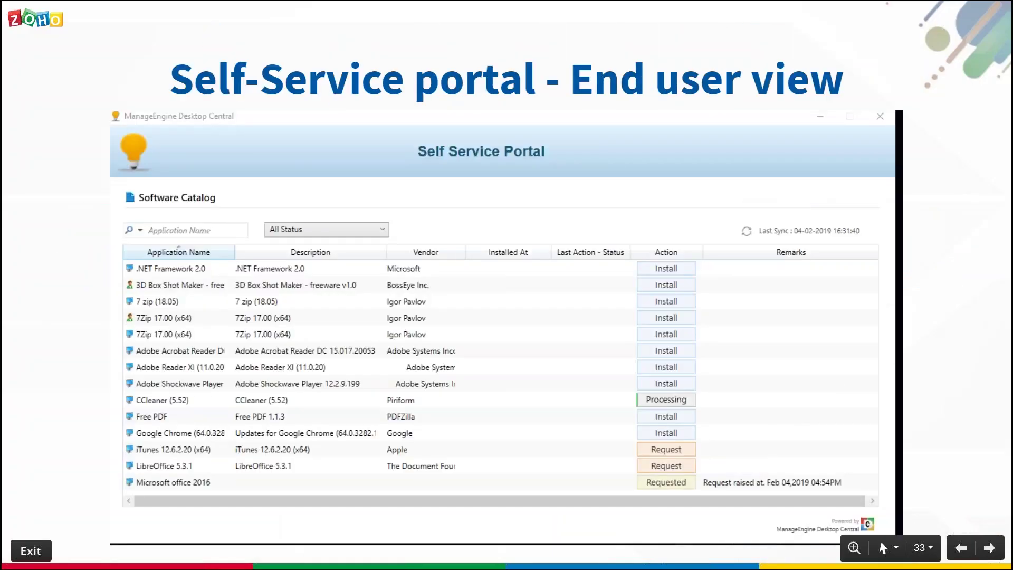
key(Right)
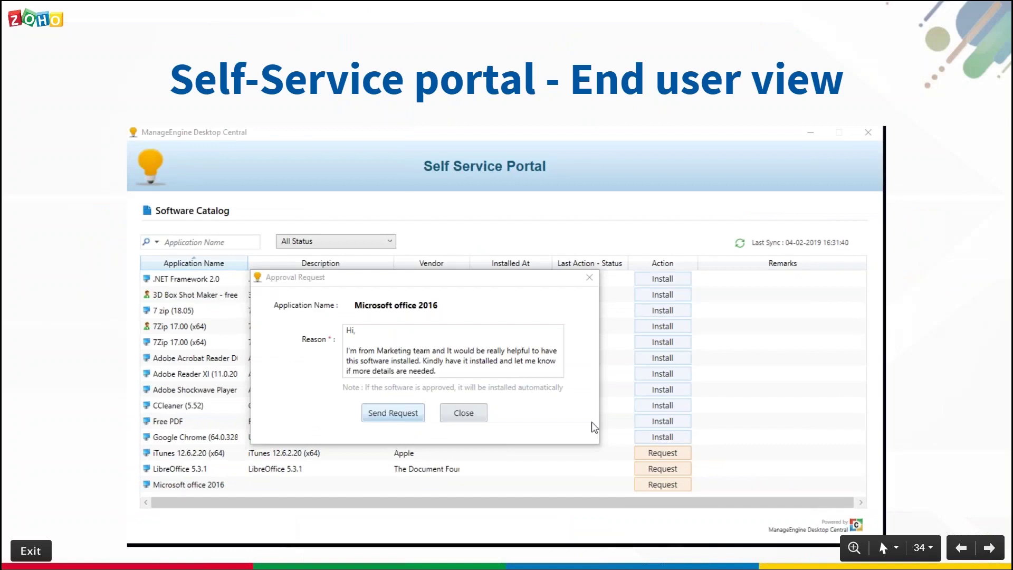
key(Right)
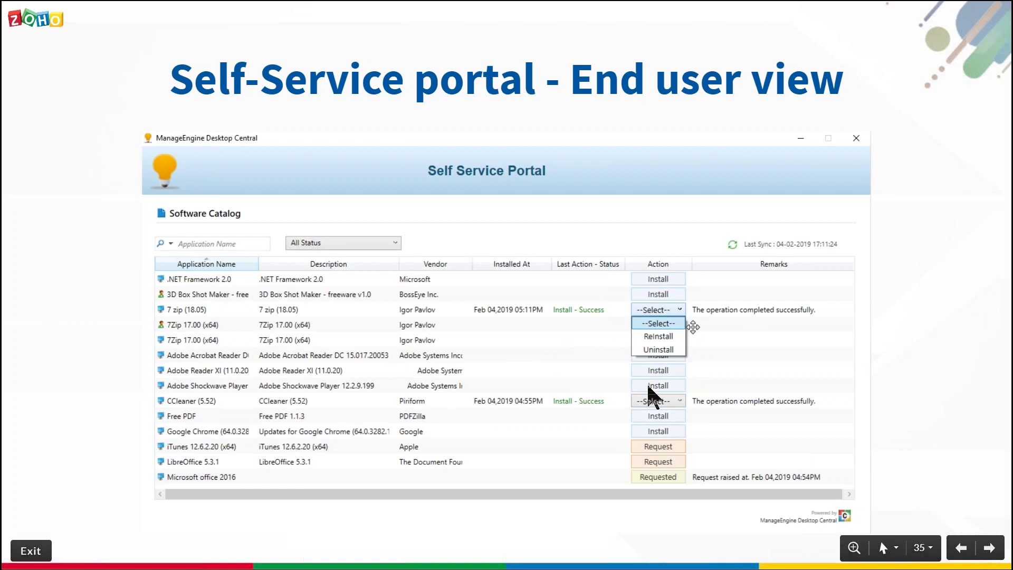
key(Right)
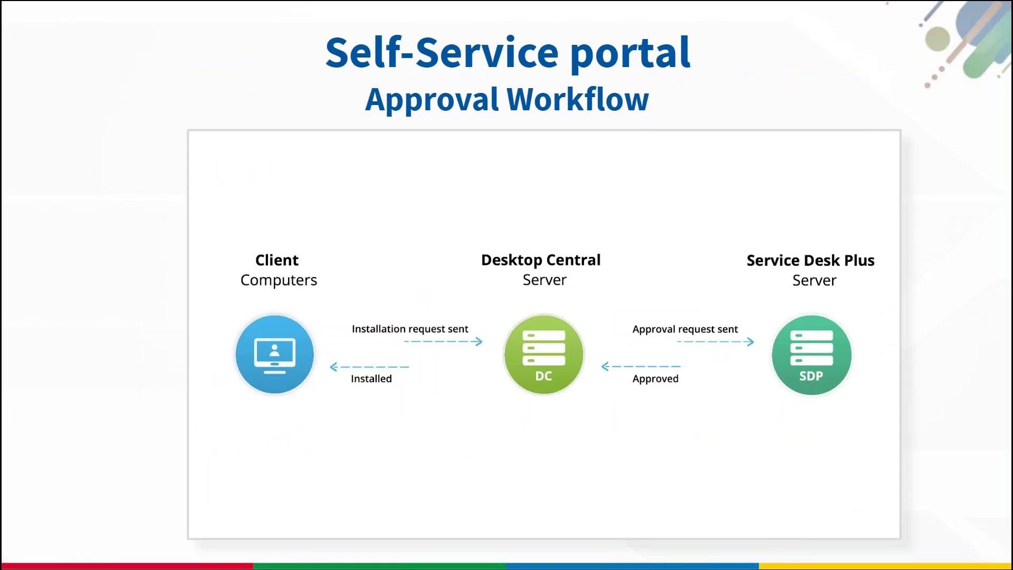
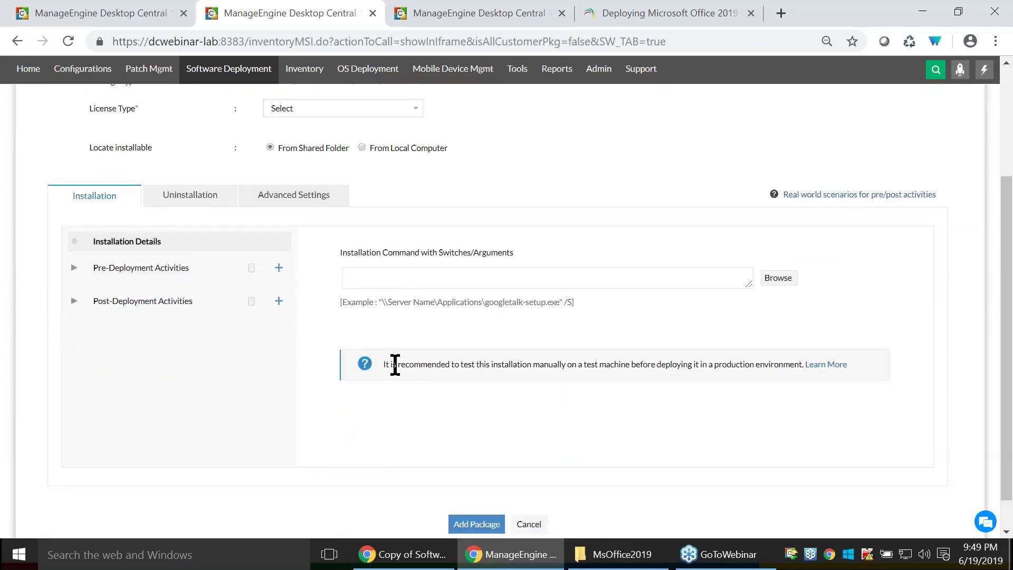
Set the package's installation command to setup.exe in the software repository's MsOffice2019 folder.
drag(382, 364, 583, 374)
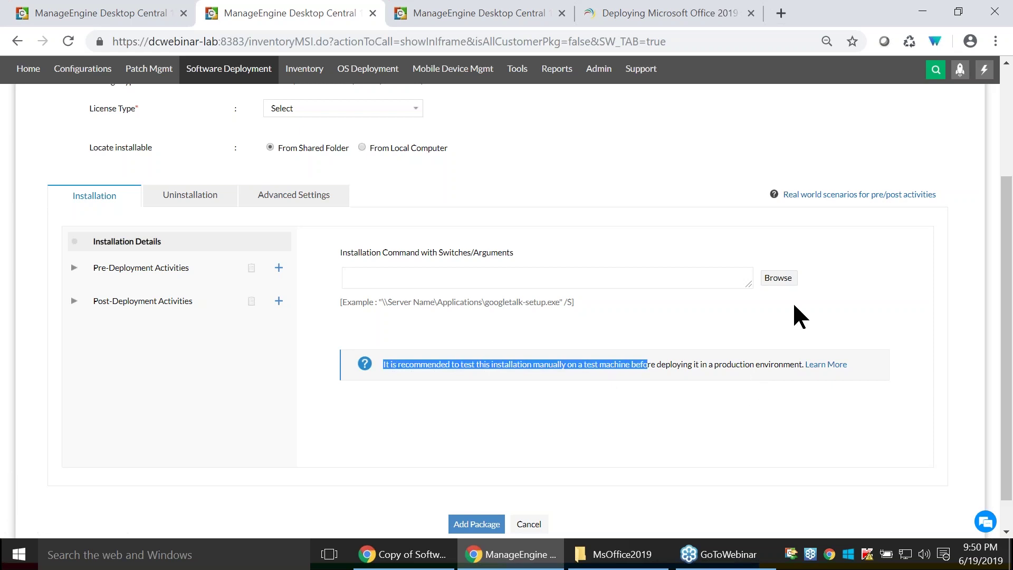
click(788, 279)
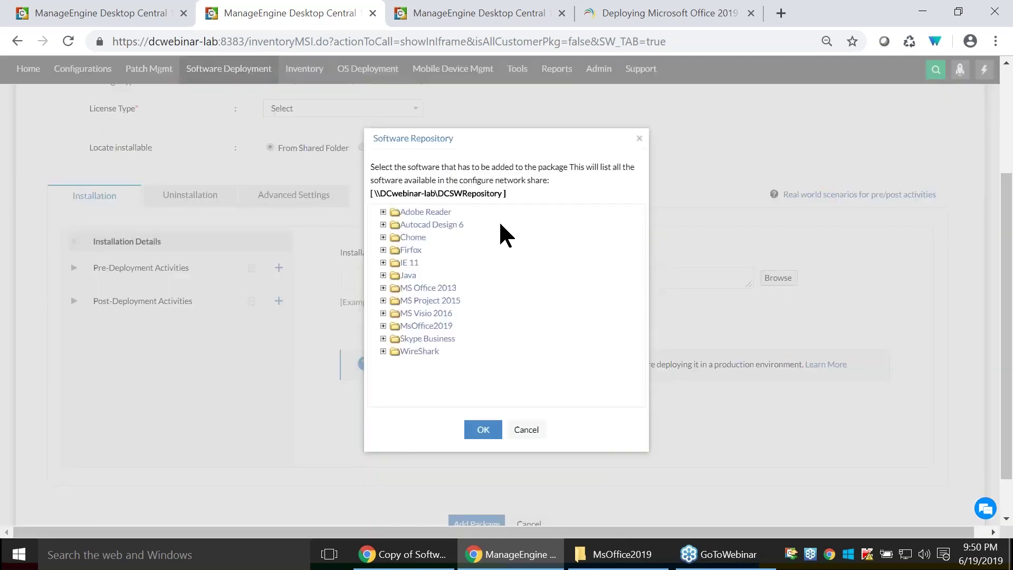
click(383, 250)
click(384, 237)
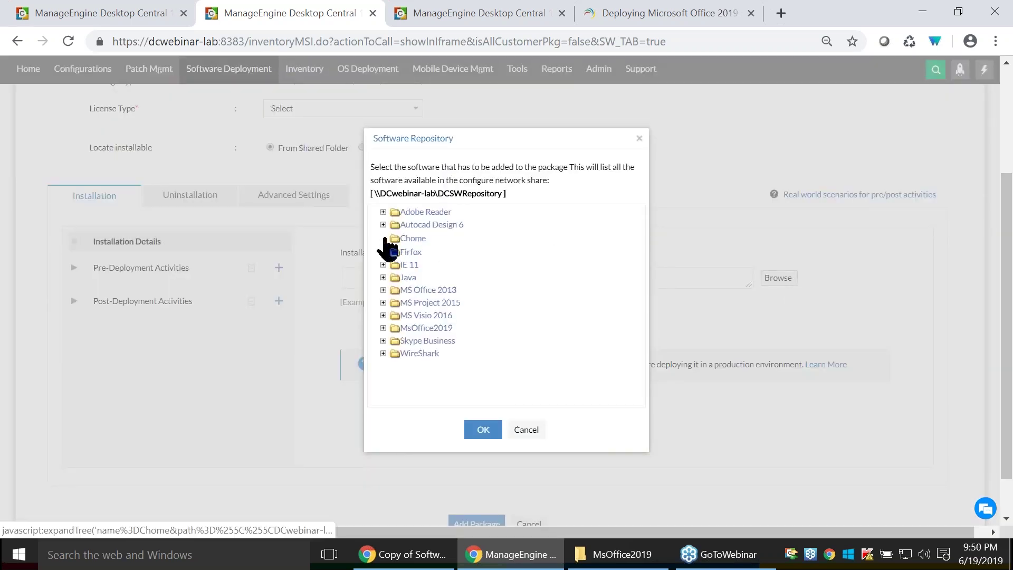
click(384, 212)
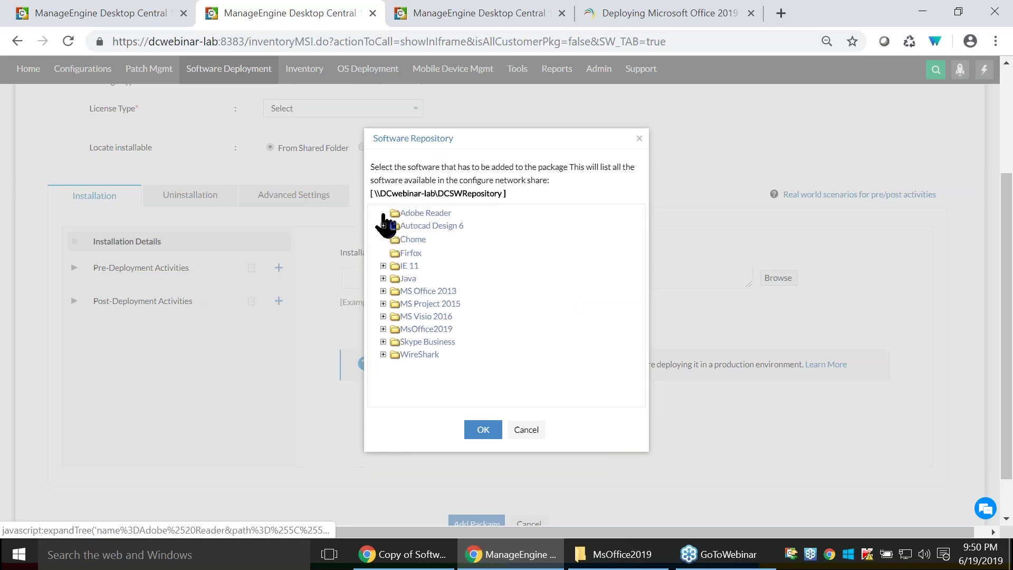
click(384, 329)
click(397, 344)
click(482, 430)
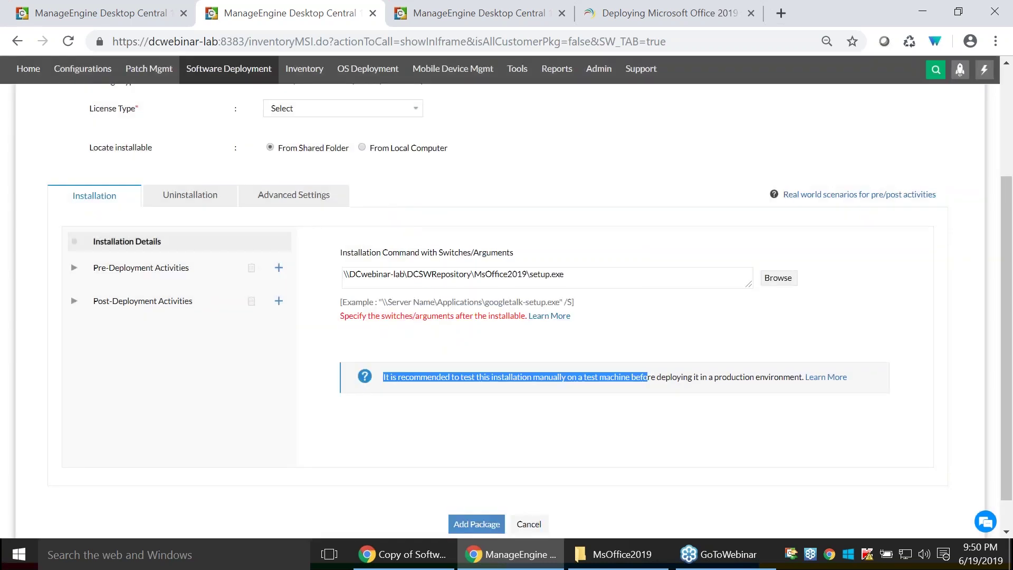
Copy the full setup.exe network path from the installation command.
click(585, 284)
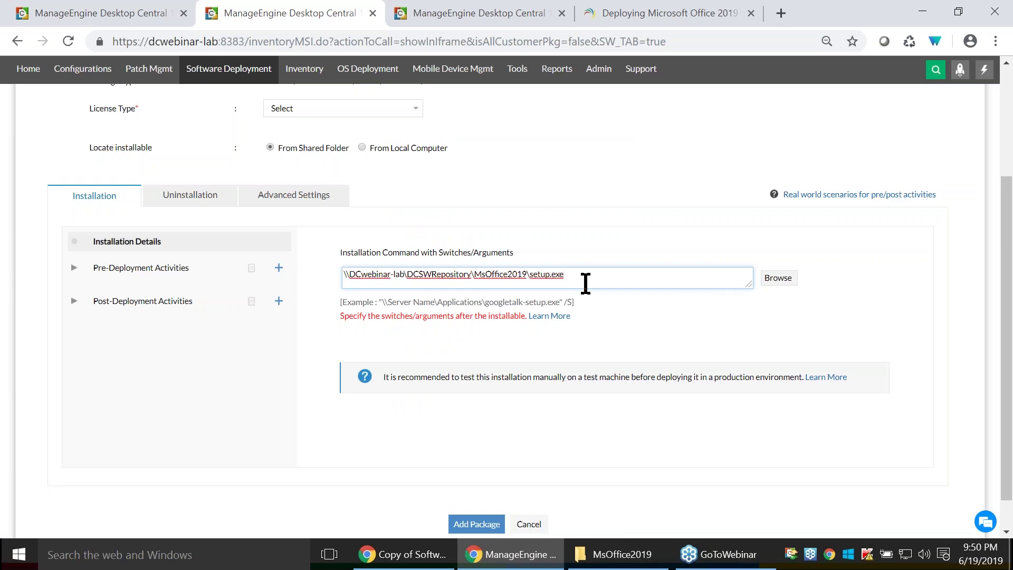
drag(586, 284, 343, 278)
key(ctrl+c)
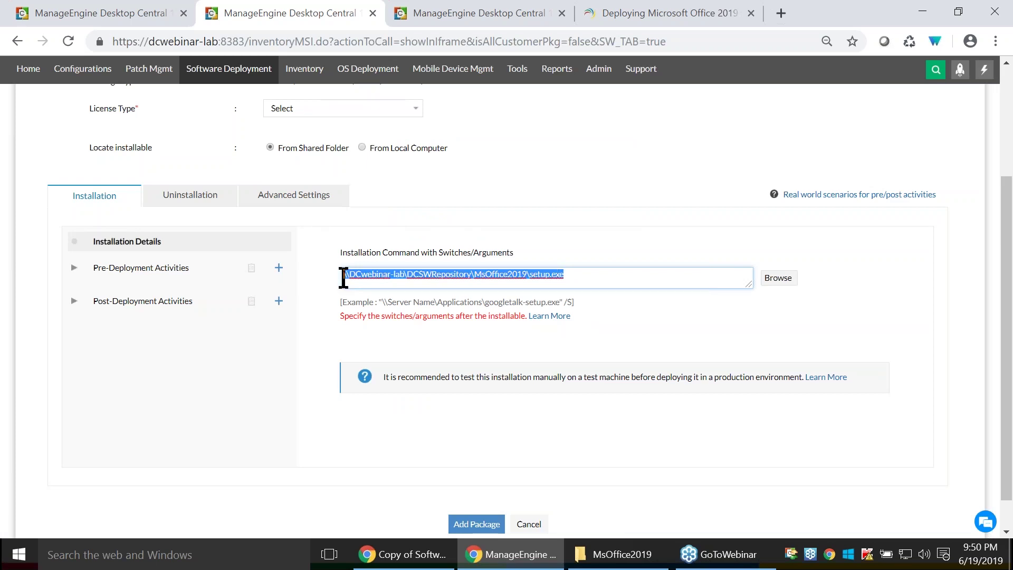
Paste the copied installer path into a new Command Prompt and close it without running the command.
key(super+r)
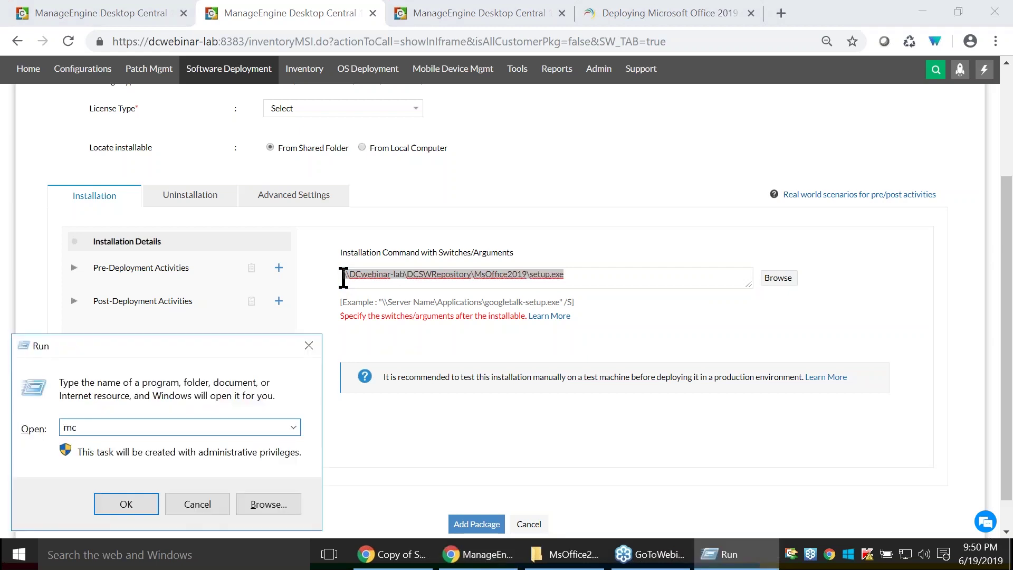
text(cmd)
key(Return)
key(ctrl+v)
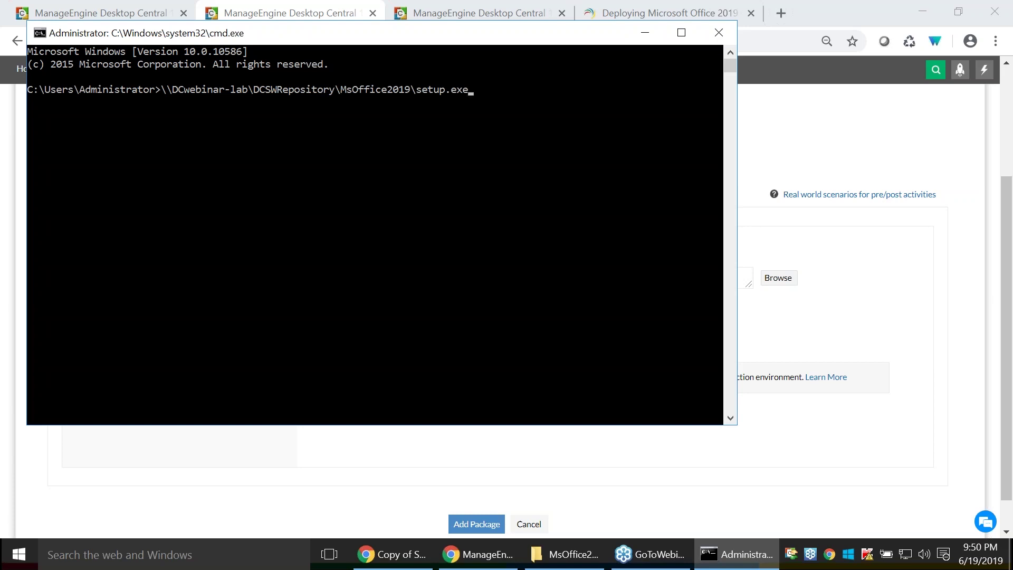
click(719, 33)
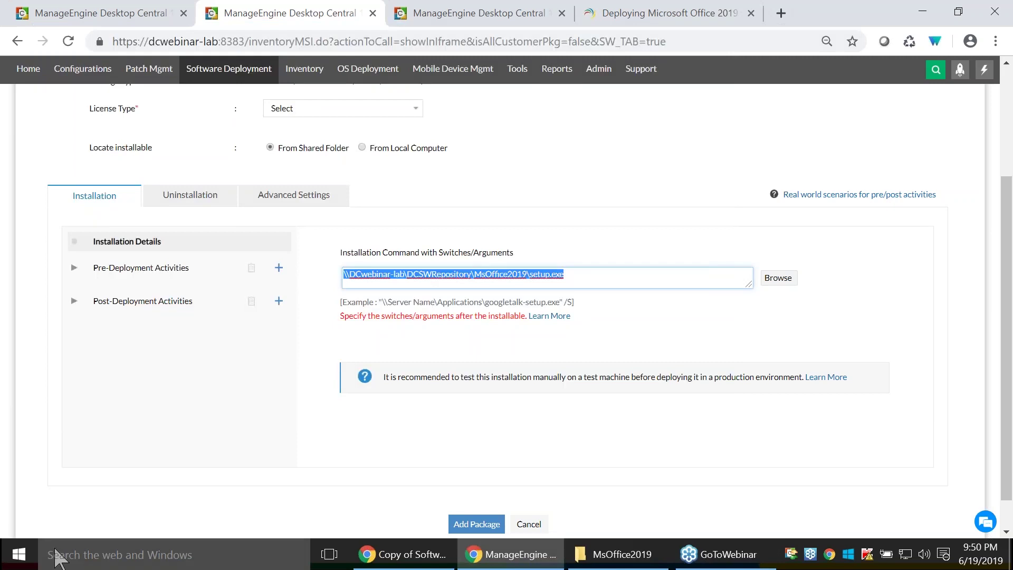
Try to open the MsOffice2019 network folder through Run, using the copied path with setup.exe removed.
key(super+r)
key(ctrl+v)
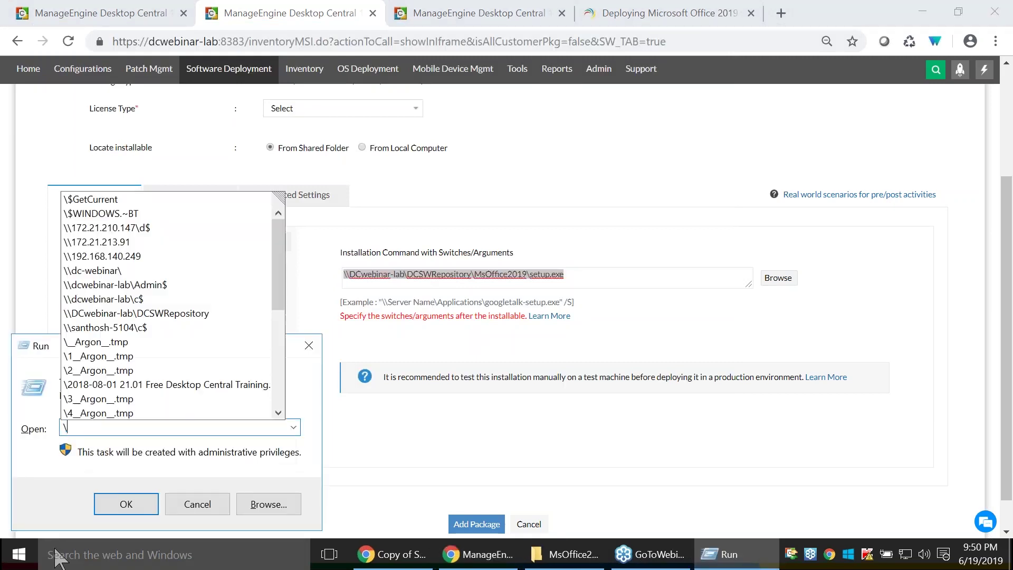
key(BackSpace)
key(BackSpace)
key(BackSpace)
key(BackSpace)
key(BackSpace)
key(BackSpace)
key(BackSpace)
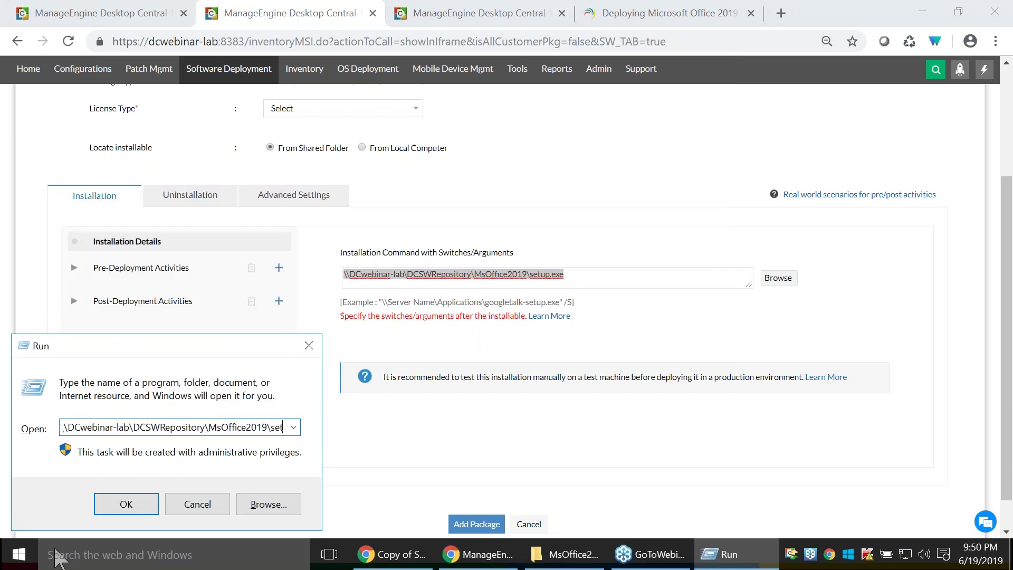
key(BackSpace)
key(BackSpace)
key(ctrl+a)
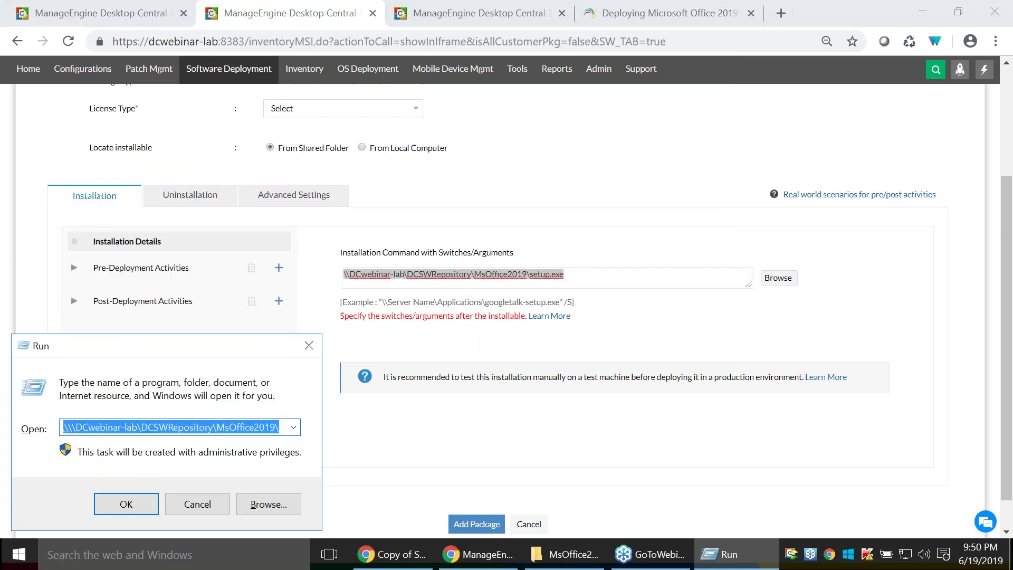
key(Return)
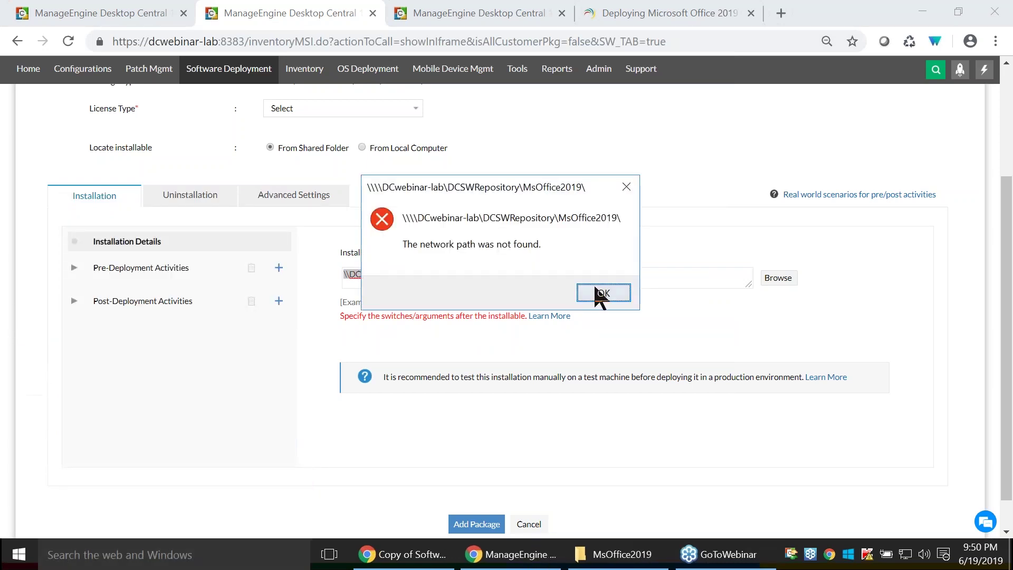
click(600, 290)
Remove the extra leading backslashes from the Run path, view the MsOffice2019 network folder, and close it.
click(68, 427)
key(BackSpace)
key(BackSpace)
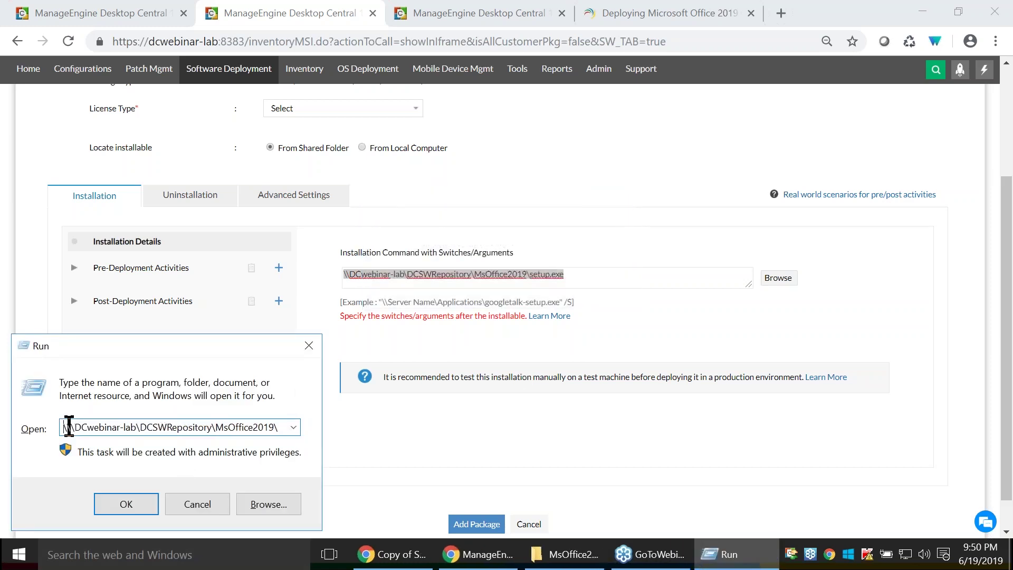
key(BackSpace)
key(Return)
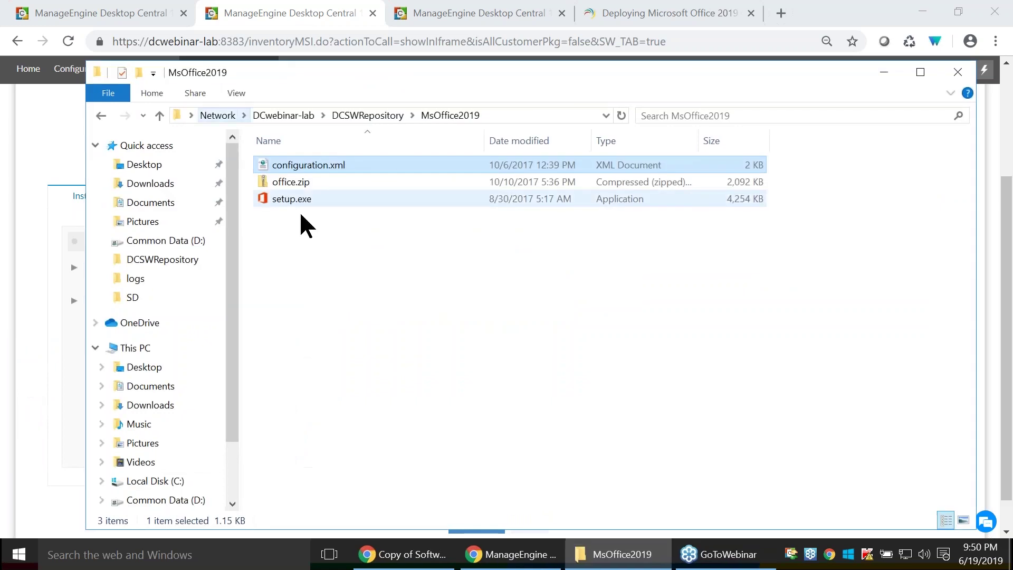
click(969, 77)
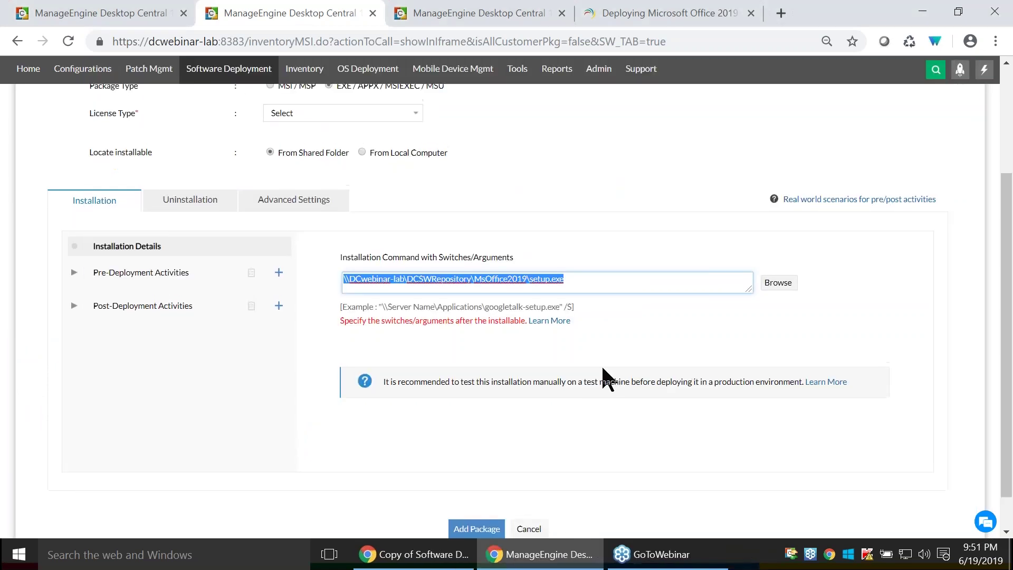
Show the Common error messages slide in the presentation and return to Desktop Central.
scroll(601, 364, up, 3)
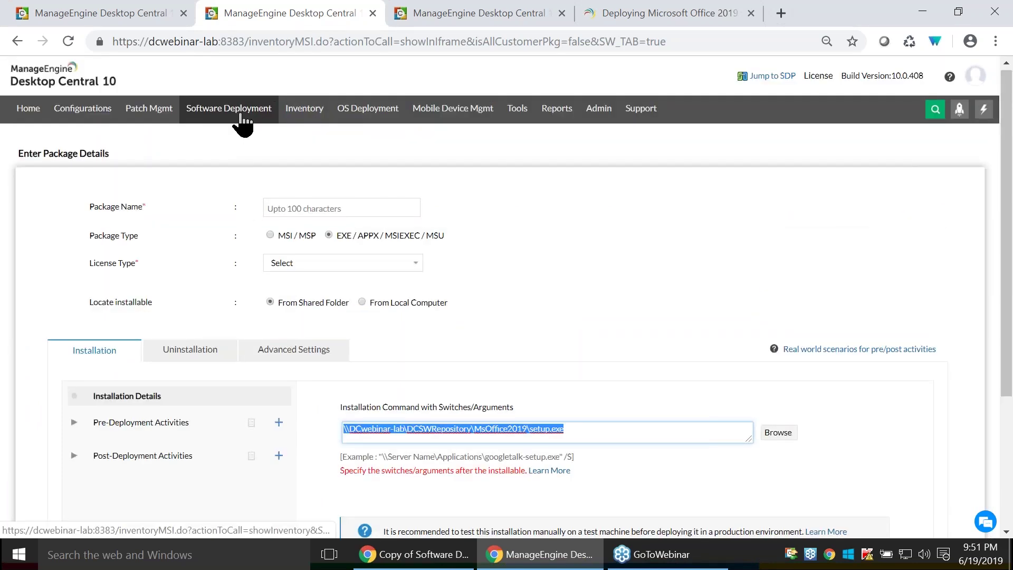
click(449, 564)
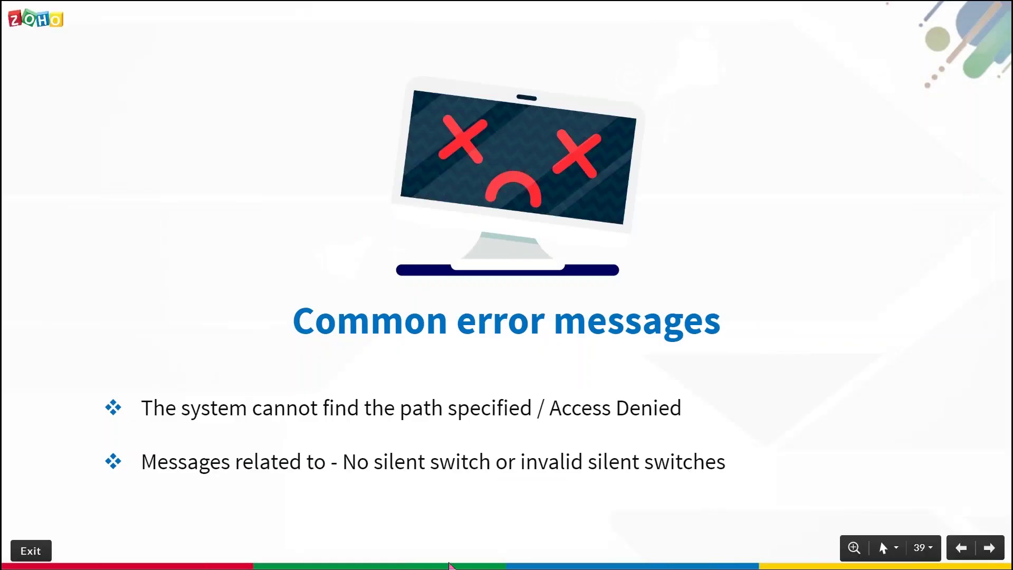
key(alt+Tab)
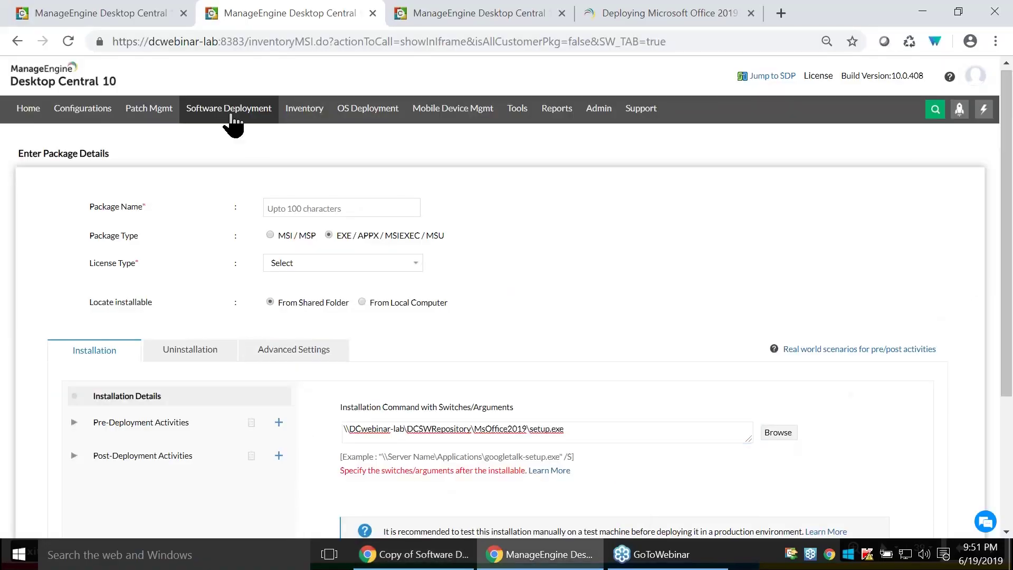
View the Knowledge Base quick links below the software packages list, then check the support chat and close it.
click(227, 109)
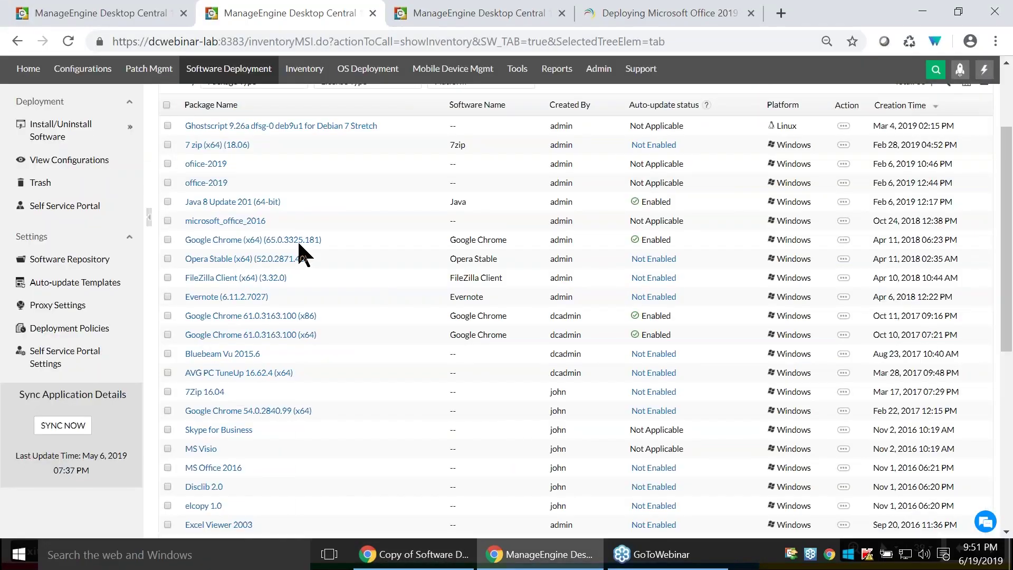
scroll(296, 295, down, 10)
click(291, 296)
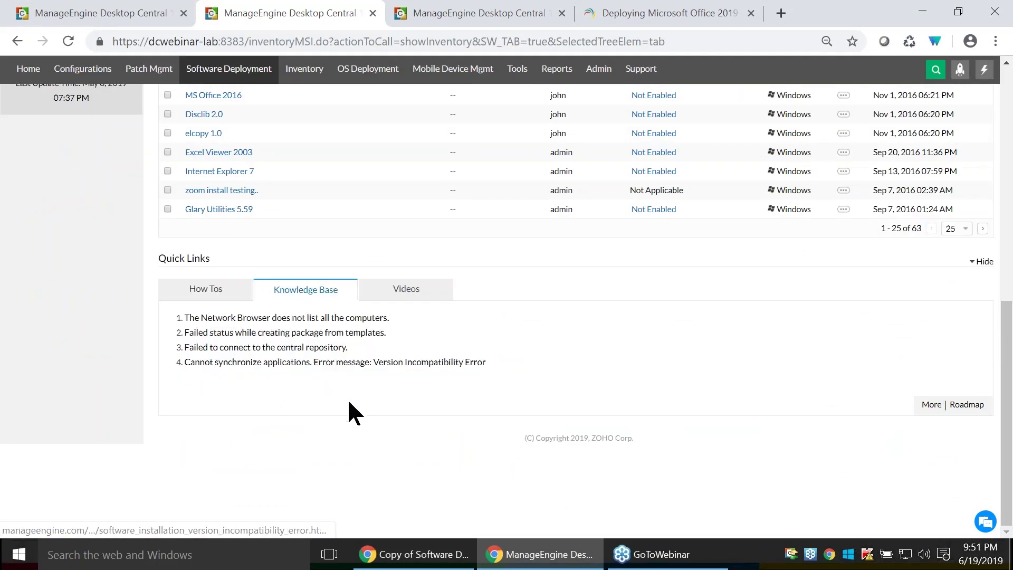
scroll(349, 404, up, 1)
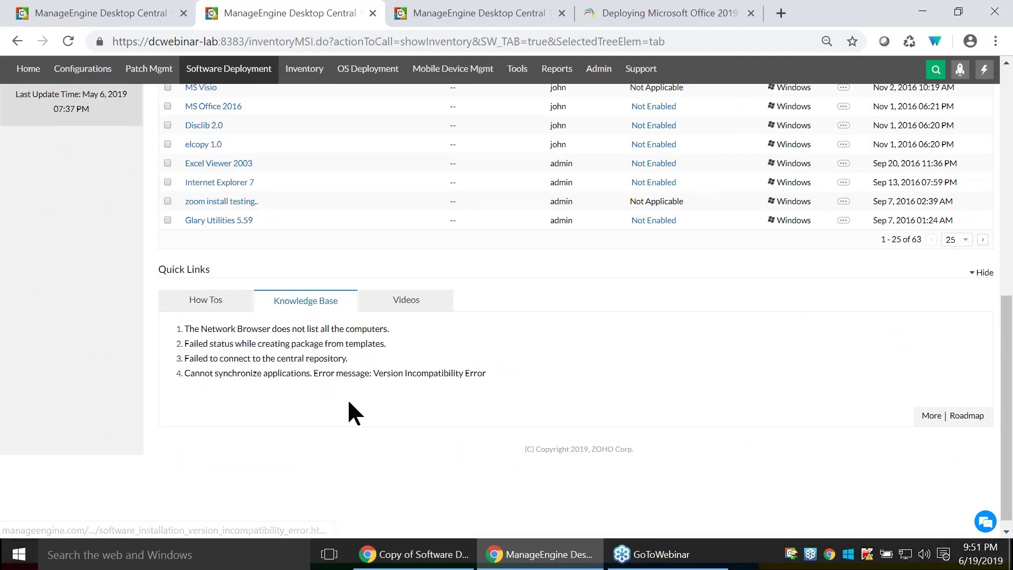
scroll(348, 404, up, 4)
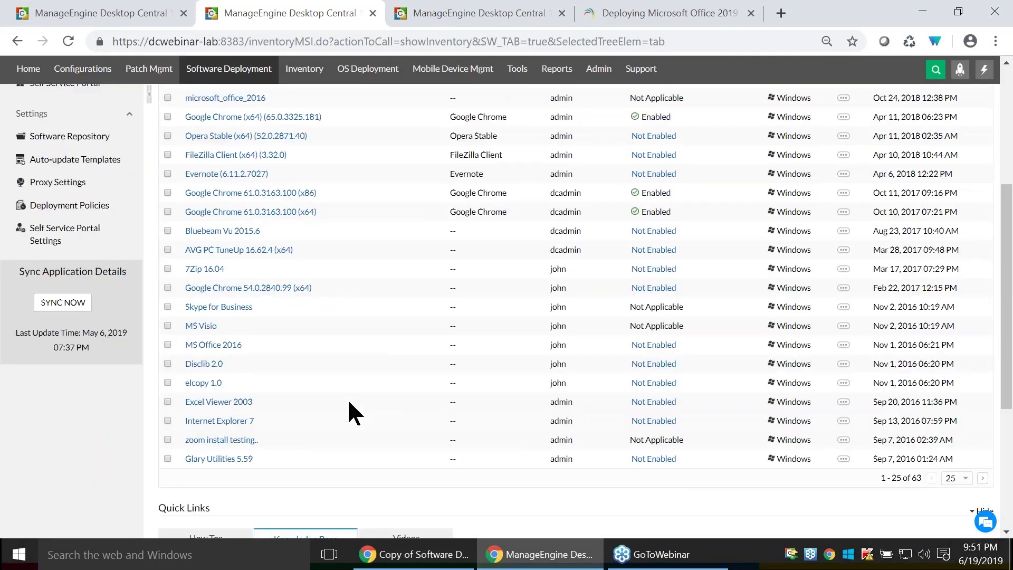
scroll(348, 406, up, 5)
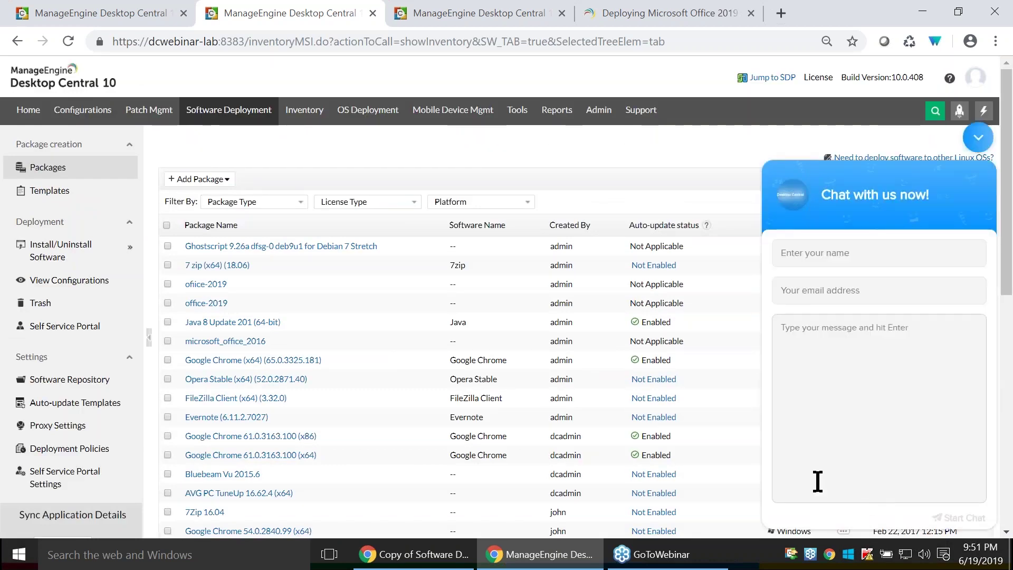
click(977, 149)
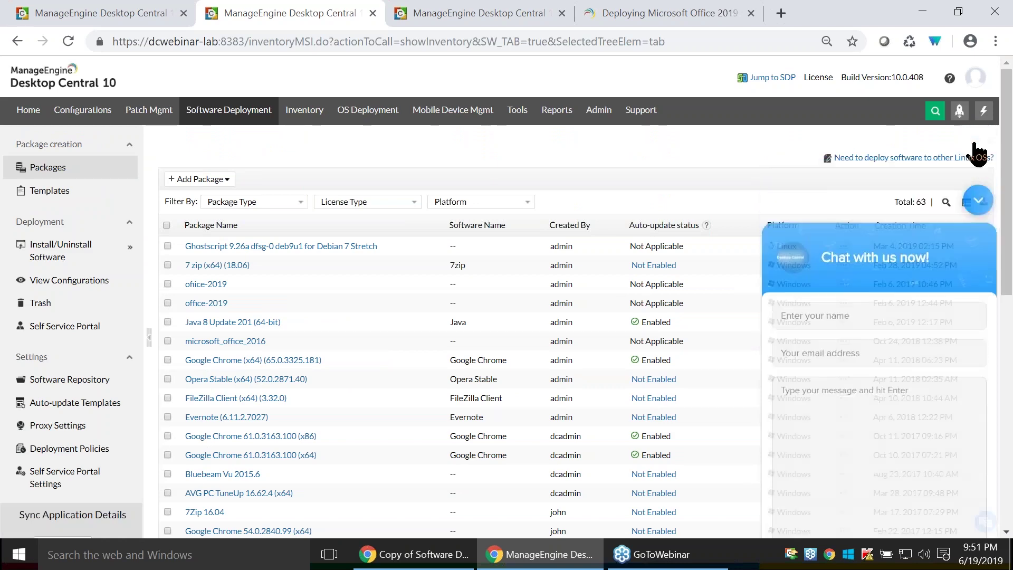
Switch to the slide presentation and advance to Scenario 1 on installing Autodesk Design software with .NET Framework.
click(397, 554)
key(Right)
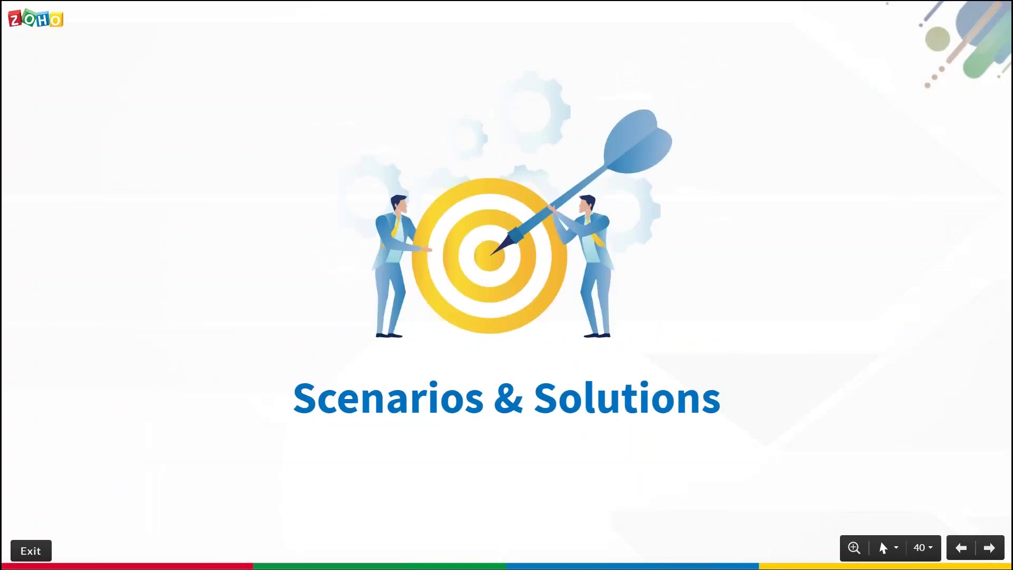
key(Right)
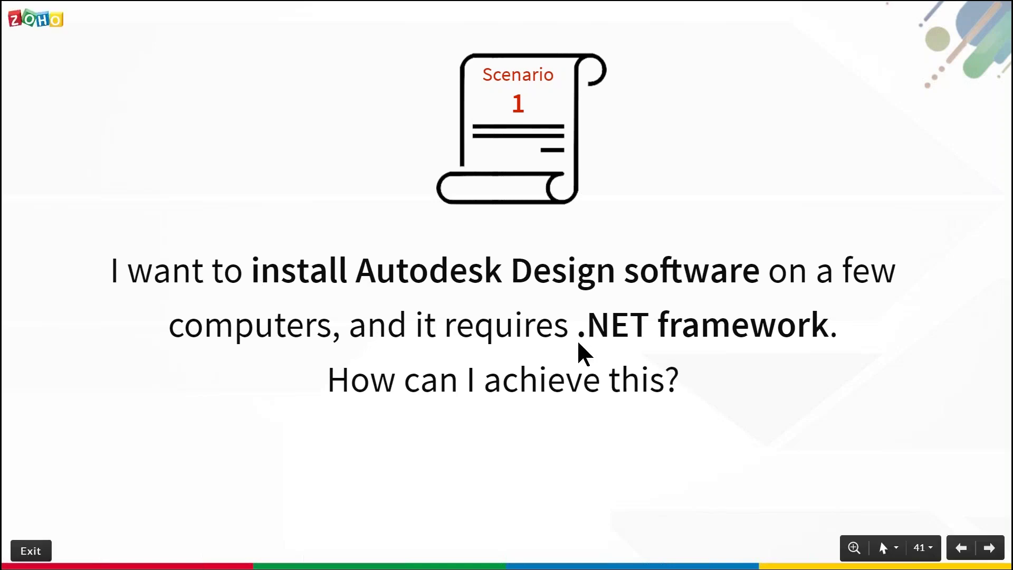
Switch to Desktop Central and select .NET Framework 2.0 and Autodesk Design Review 2013 in the package list sorted by package name.
key(alt+Tab)
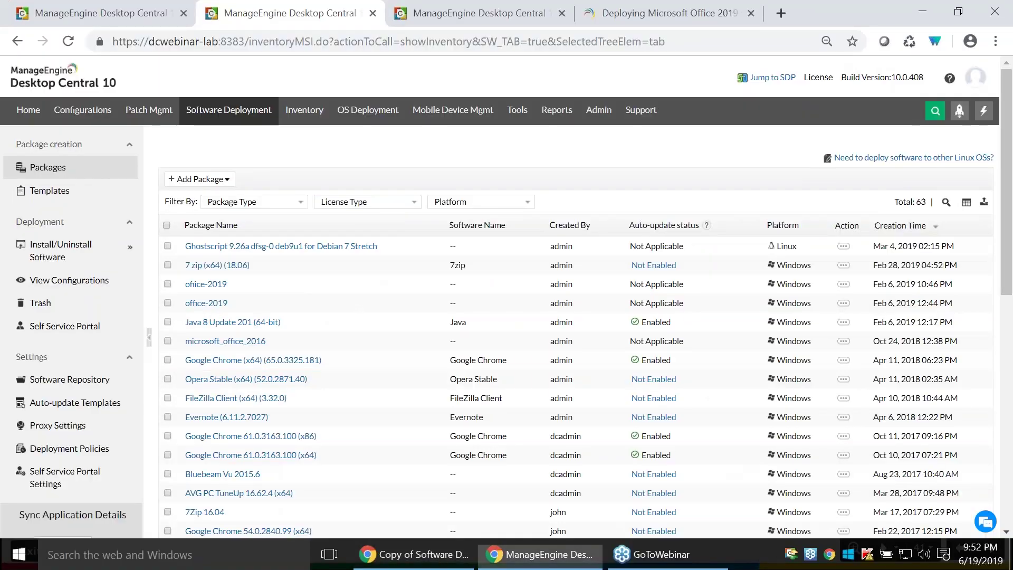
scroll(254, 305, down, 2)
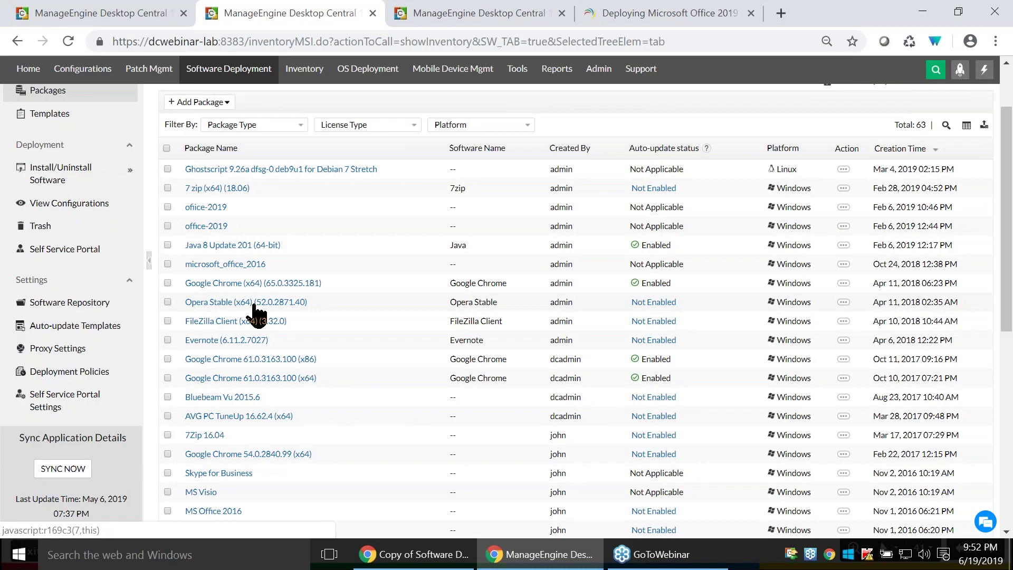
scroll(256, 314, up, 1)
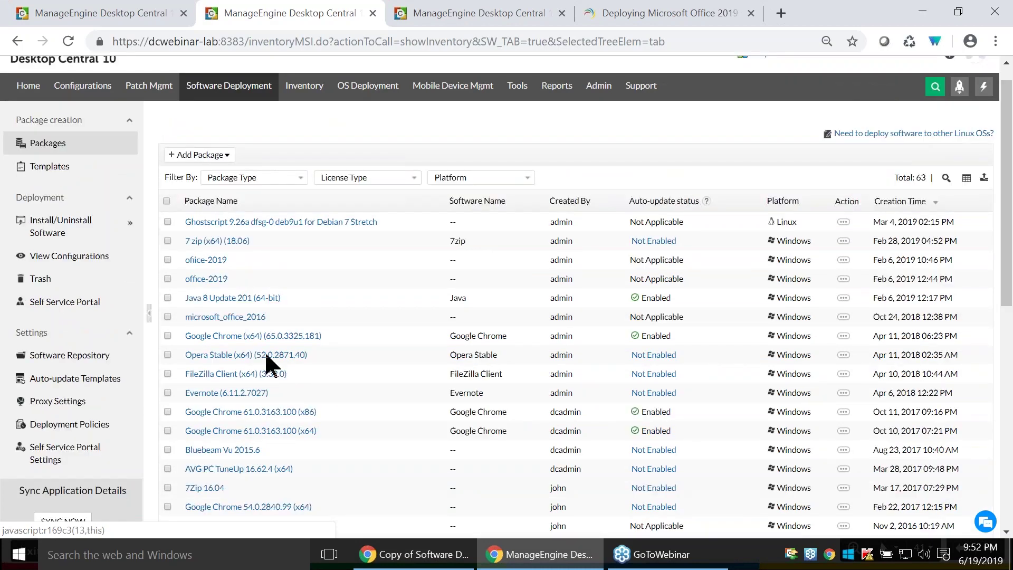
scroll(265, 350, up, 1)
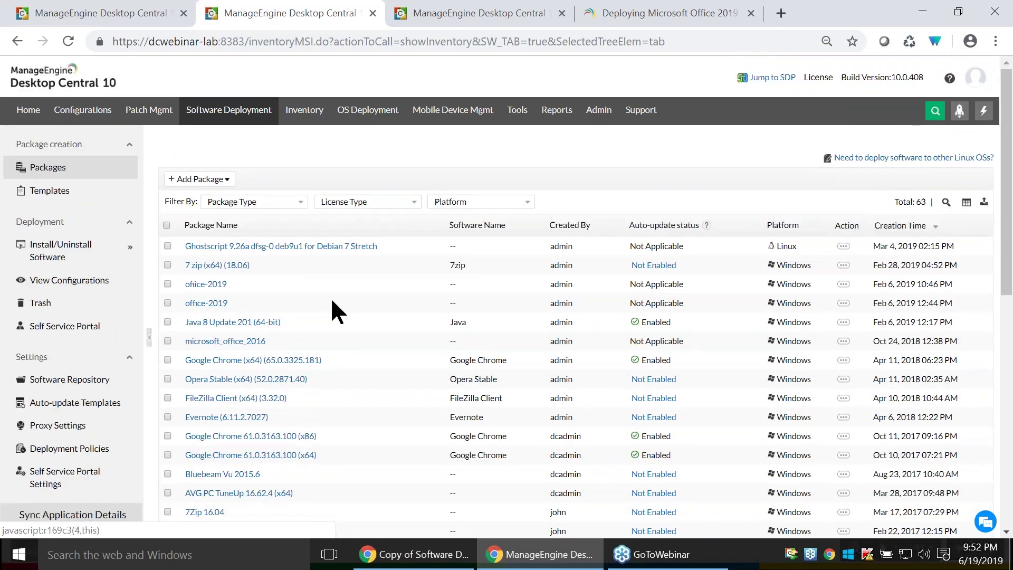
click(355, 226)
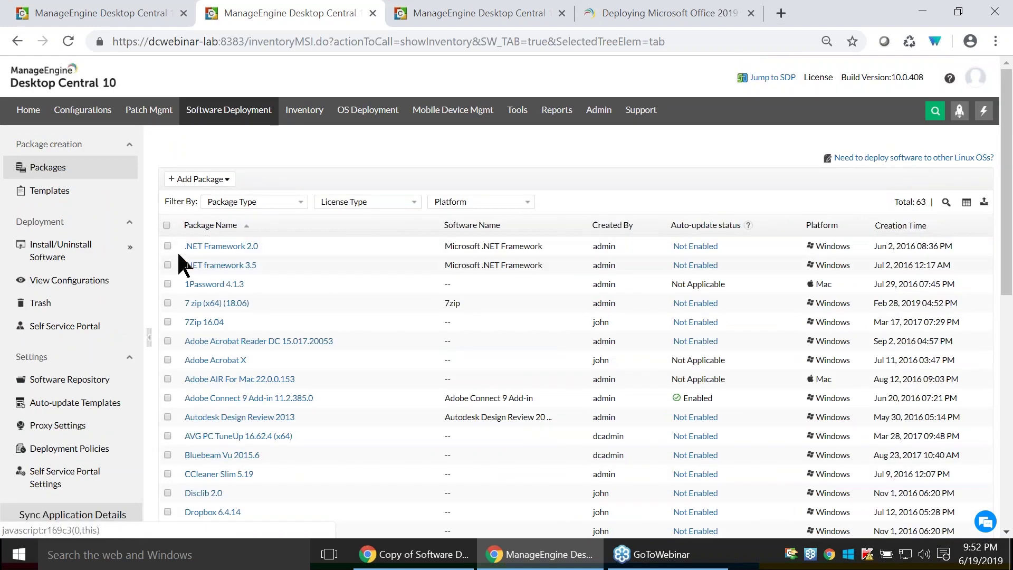
click(167, 246)
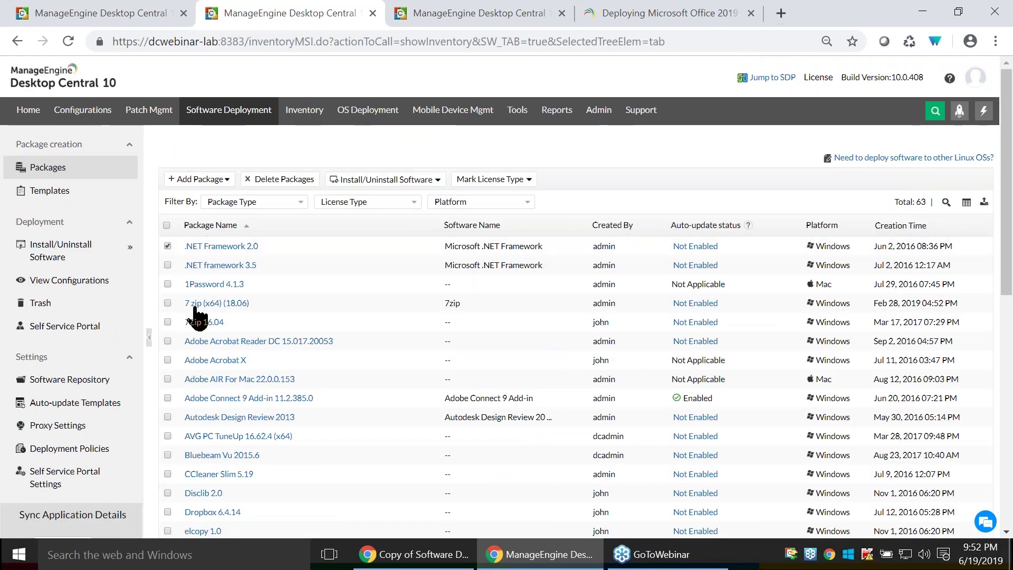
scroll(198, 321, down, 1)
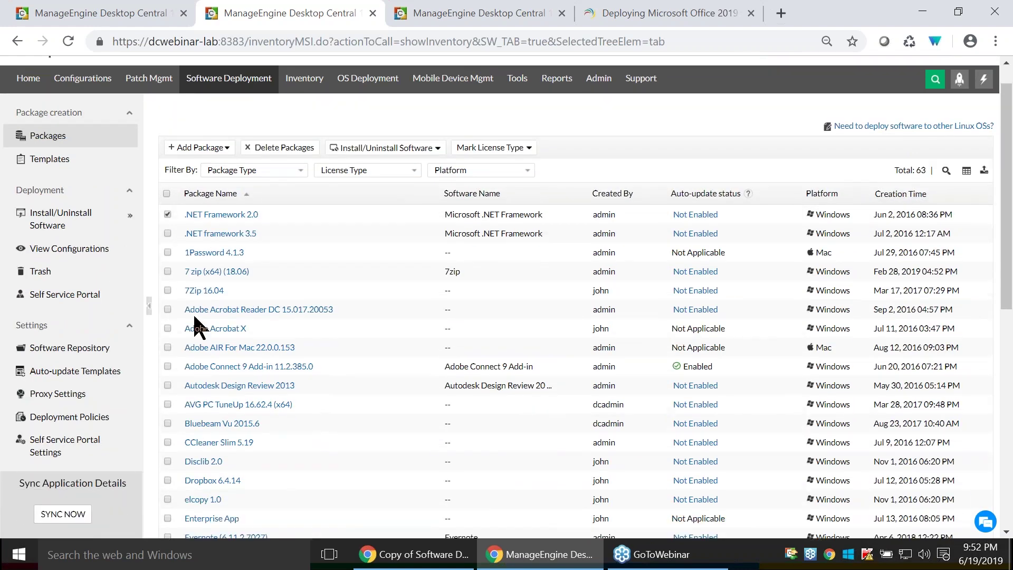
scroll(194, 320, down, 2)
click(205, 261)
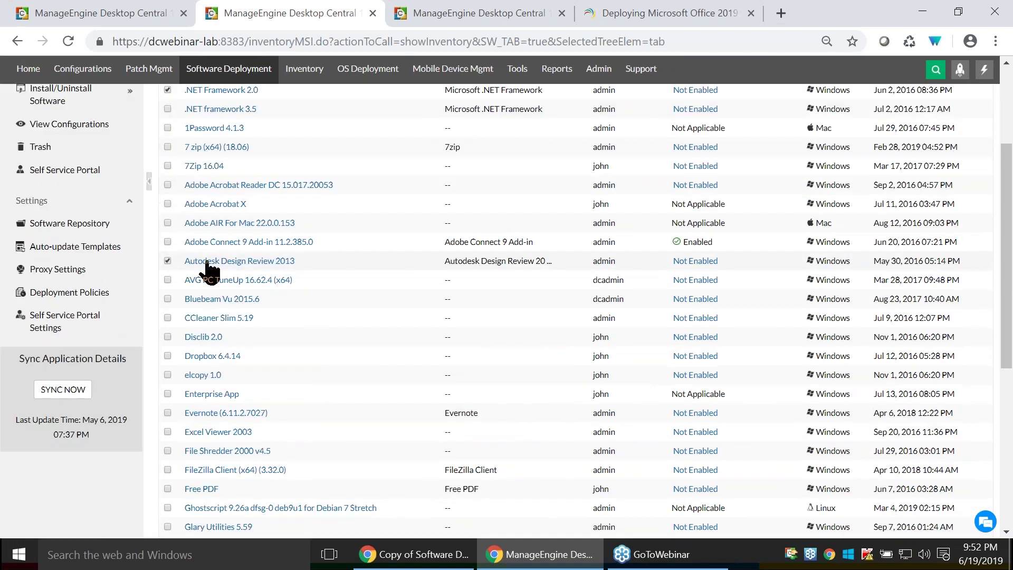
Start a computer installation configuration for the selected packages and order .NET Framework 2.0 before Autodesk Design Review 2013.
scroll(205, 262, up, 3)
click(379, 180)
click(397, 240)
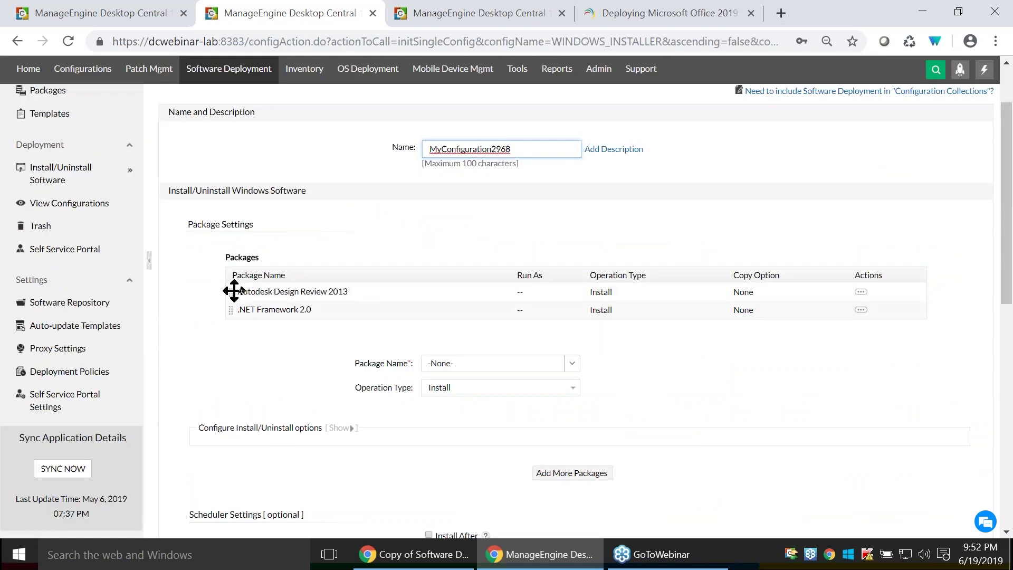
drag(229, 309, 234, 299)
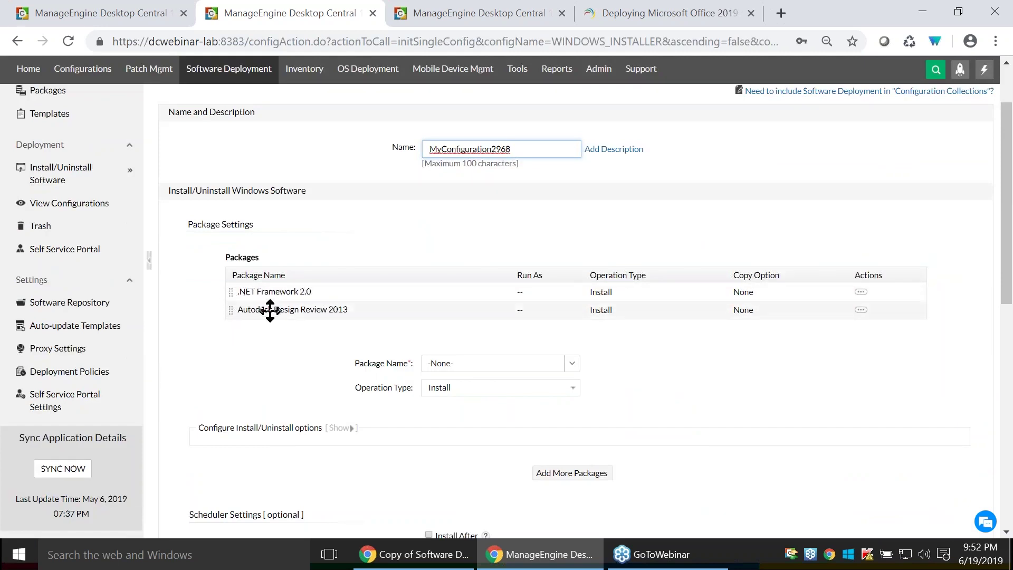
scroll(399, 388, down, 5)
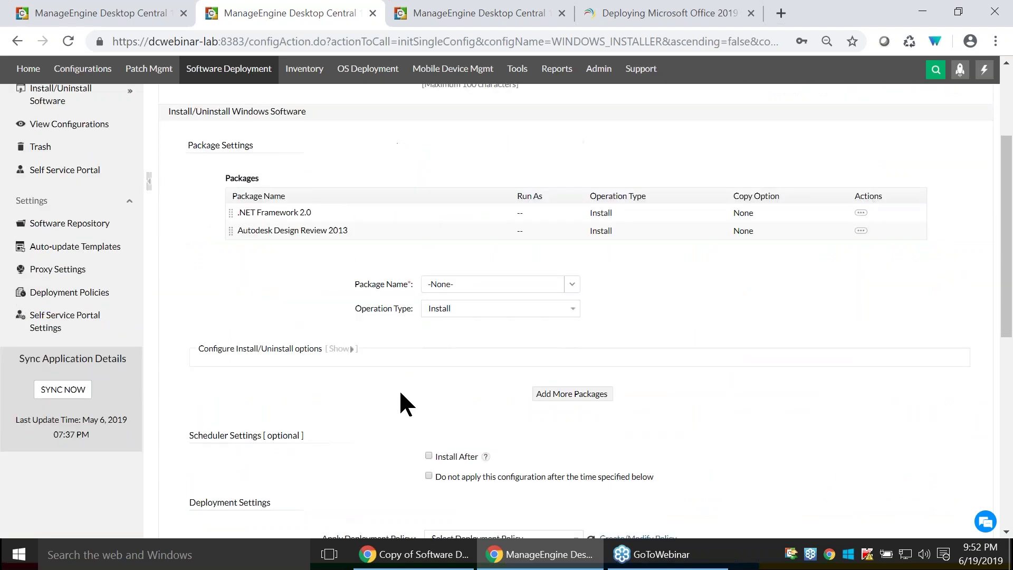
scroll(399, 288, up, 4)
scroll(399, 277, up, 1)
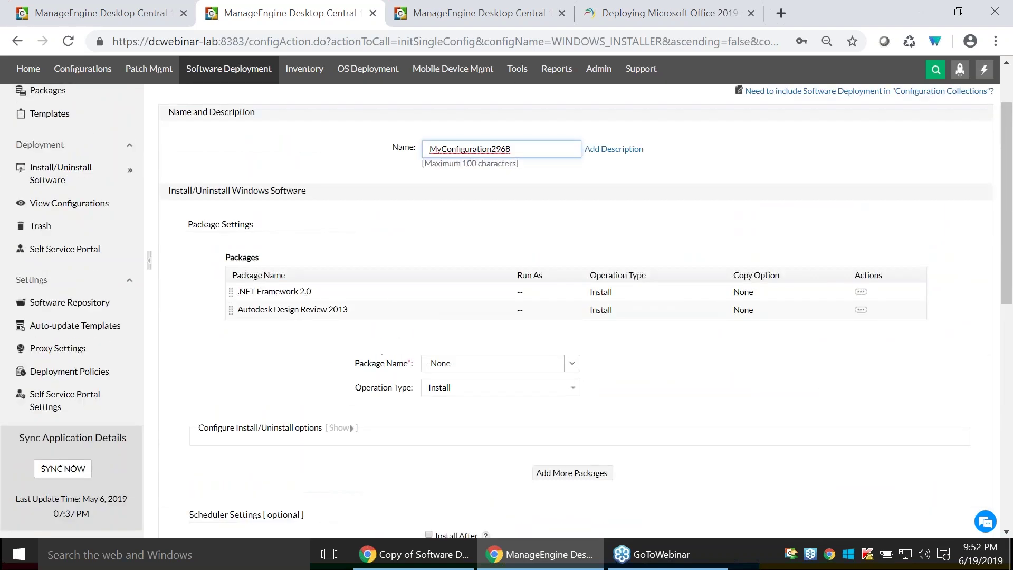
scroll(273, 346, up, 1)
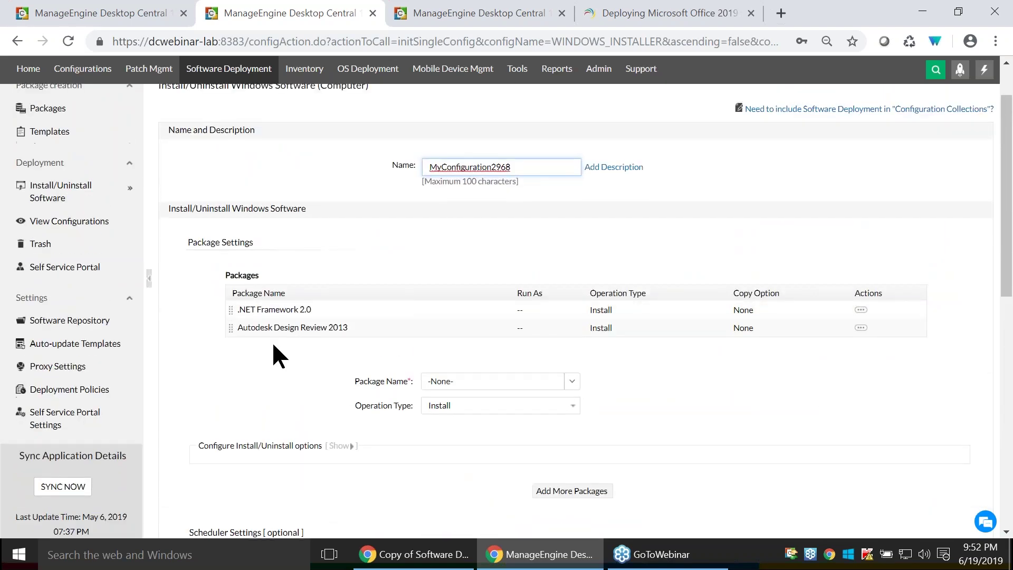
scroll(273, 345, up, 2)
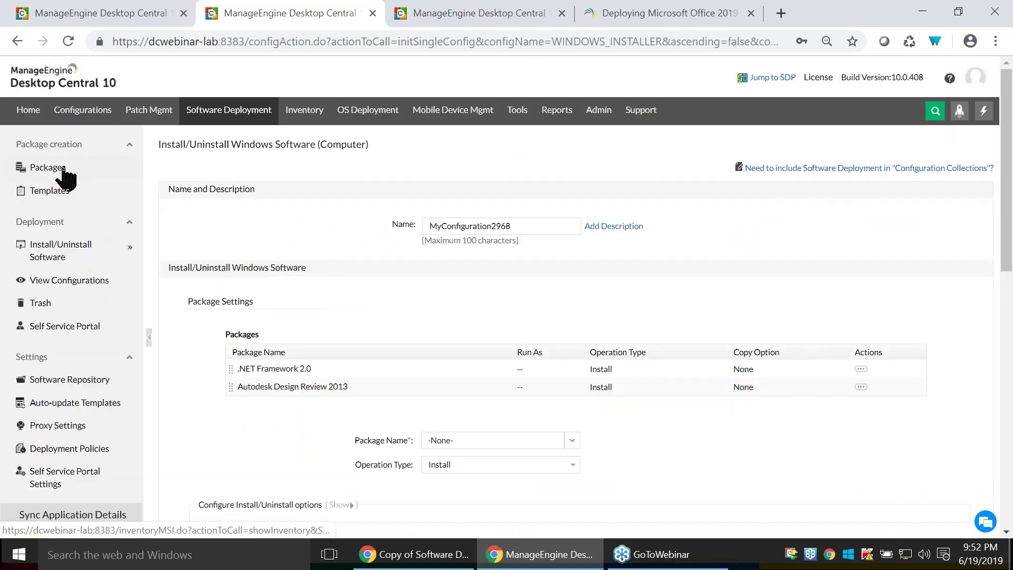
click(63, 168)
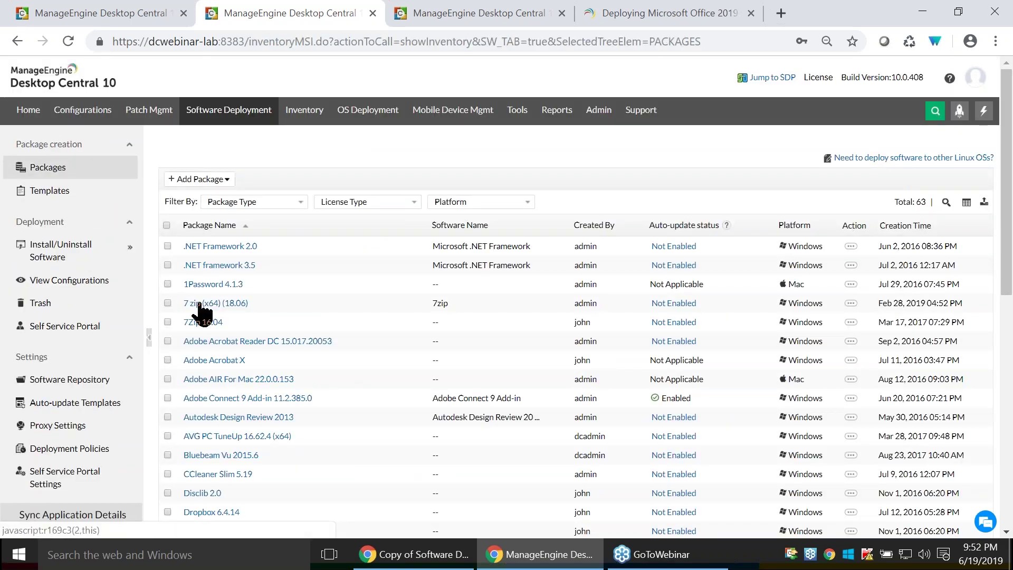
scroll(199, 312, down, 3)
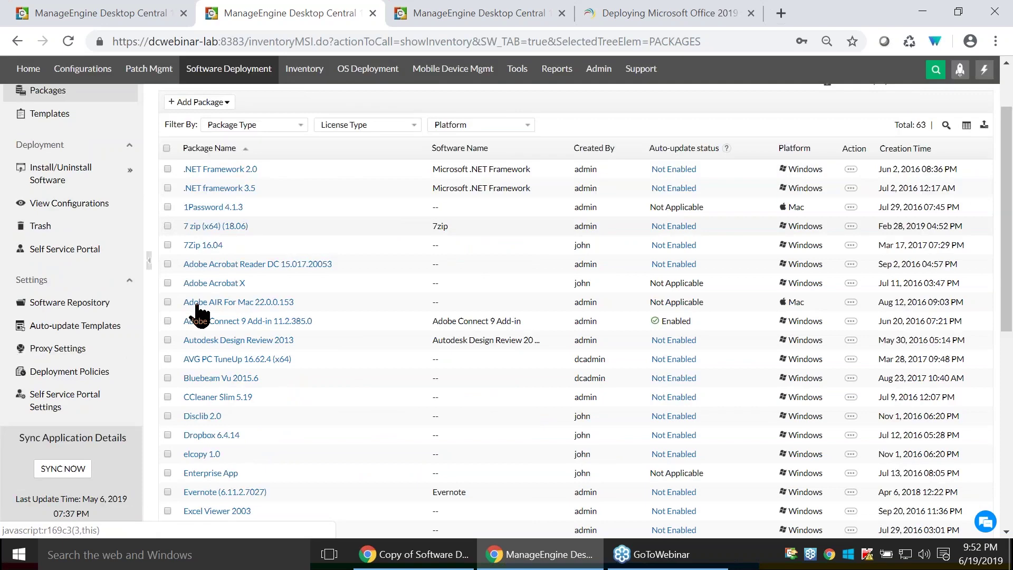
scroll(198, 310, down, 3)
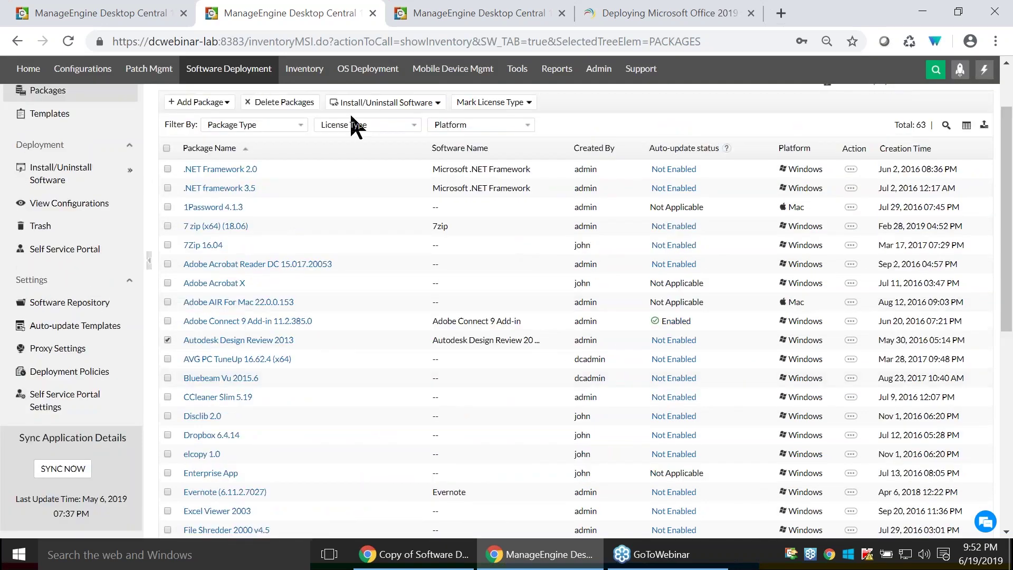
click(354, 104)
click(376, 163)
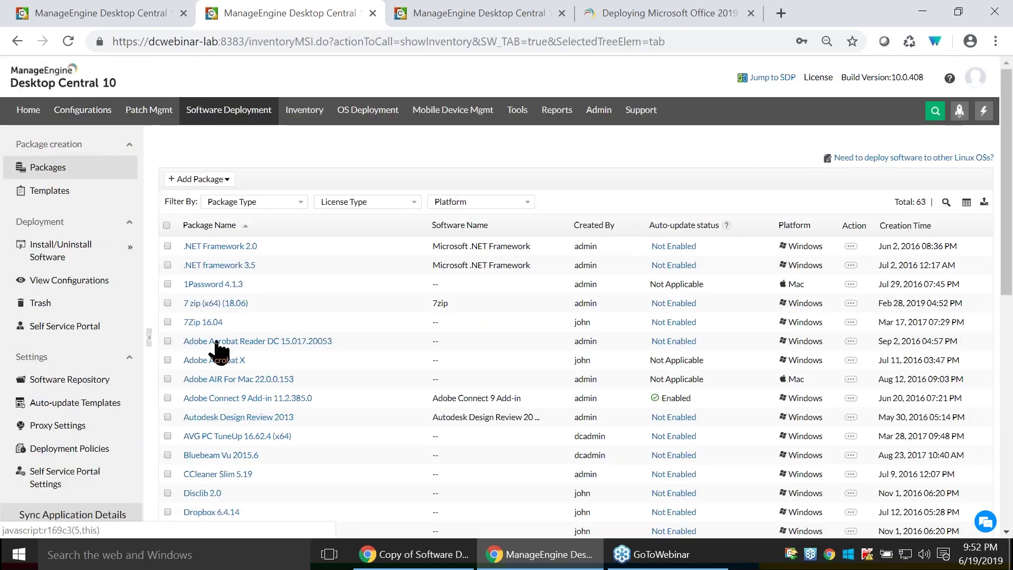
Open the Autodesk Design Review 2013 package for modification and add a Check Software pre-deployment activity.
scroll(217, 349, down, 3)
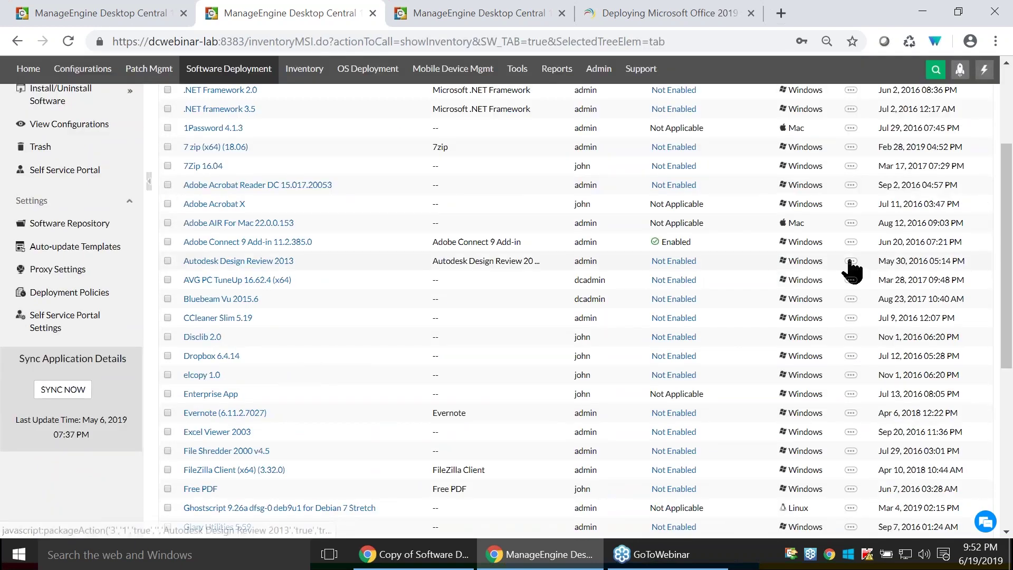
click(851, 261)
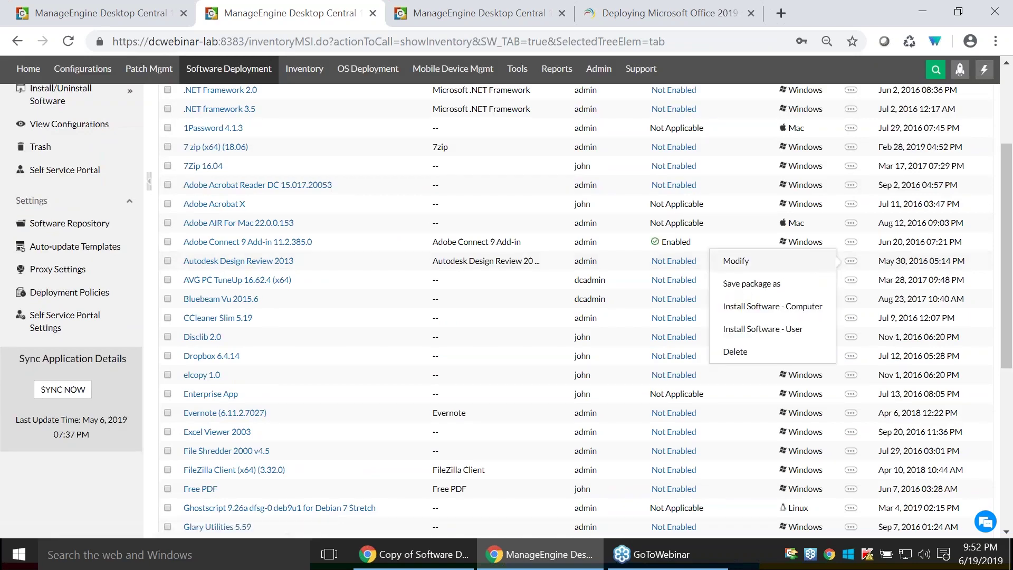
click(736, 260)
scroll(414, 301, down, 5)
click(159, 265)
drag(392, 331, 158, 228)
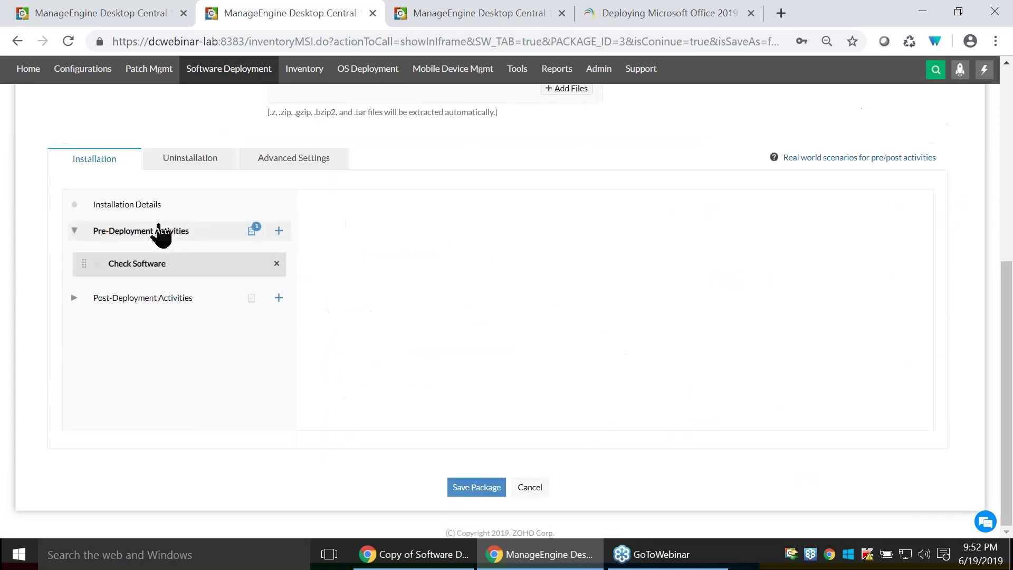
double_click(159, 232)
click(129, 262)
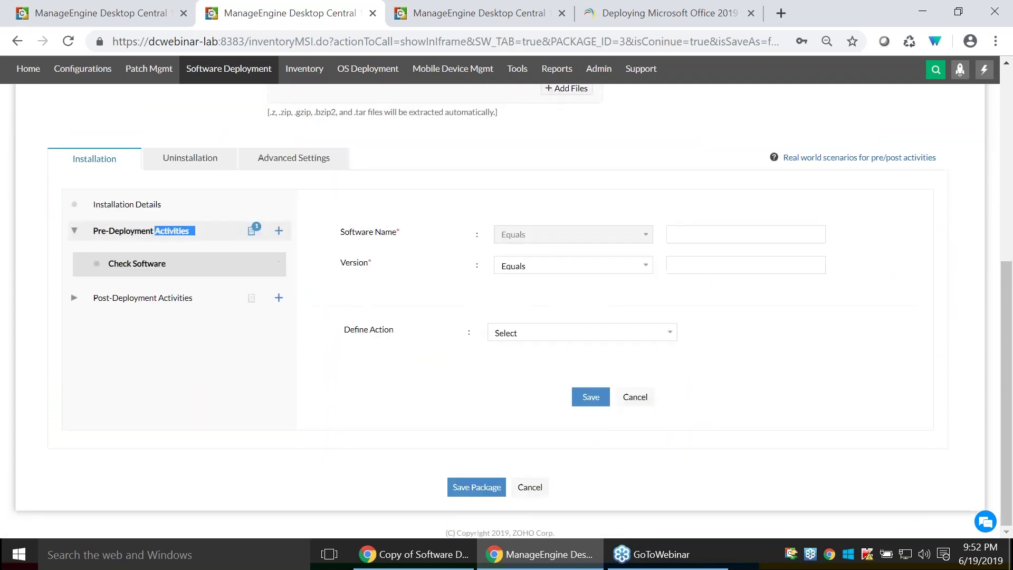
Examine the Check Software settings and the package's uploaded installer files.
scroll(487, 324, up, 3)
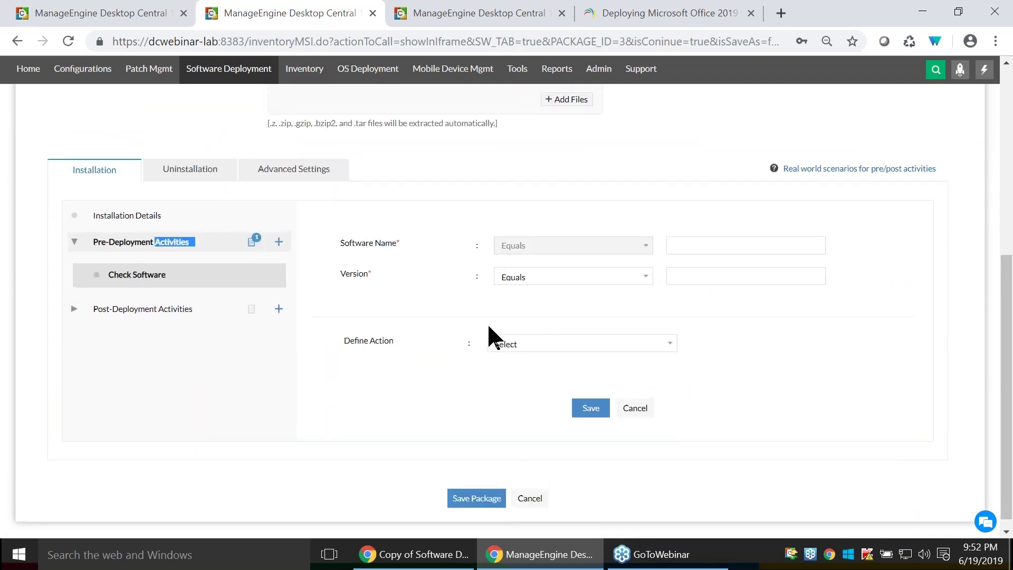
scroll(409, 320, up, 1)
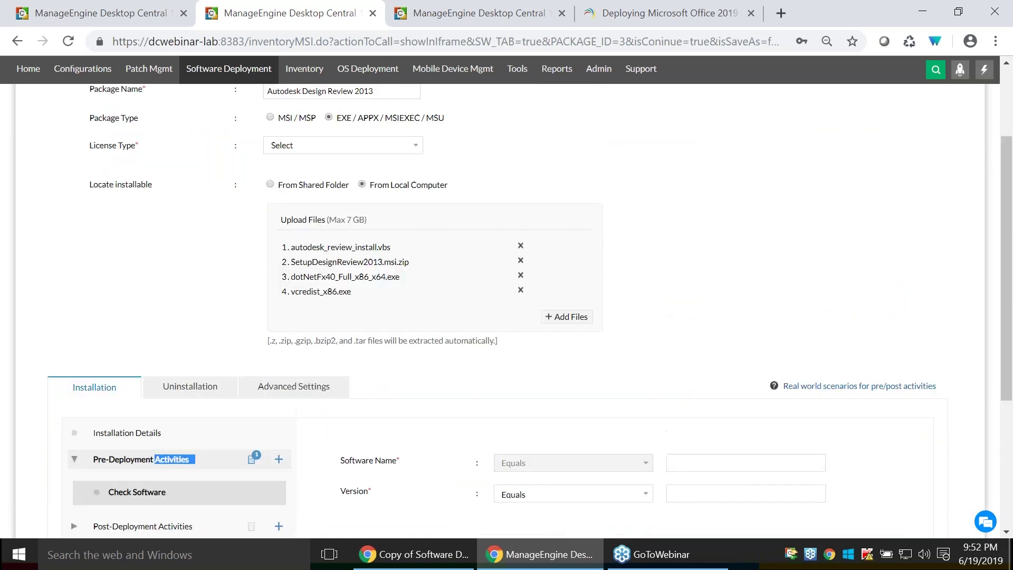
scroll(429, 272, up, 1)
scroll(429, 273, down, 3)
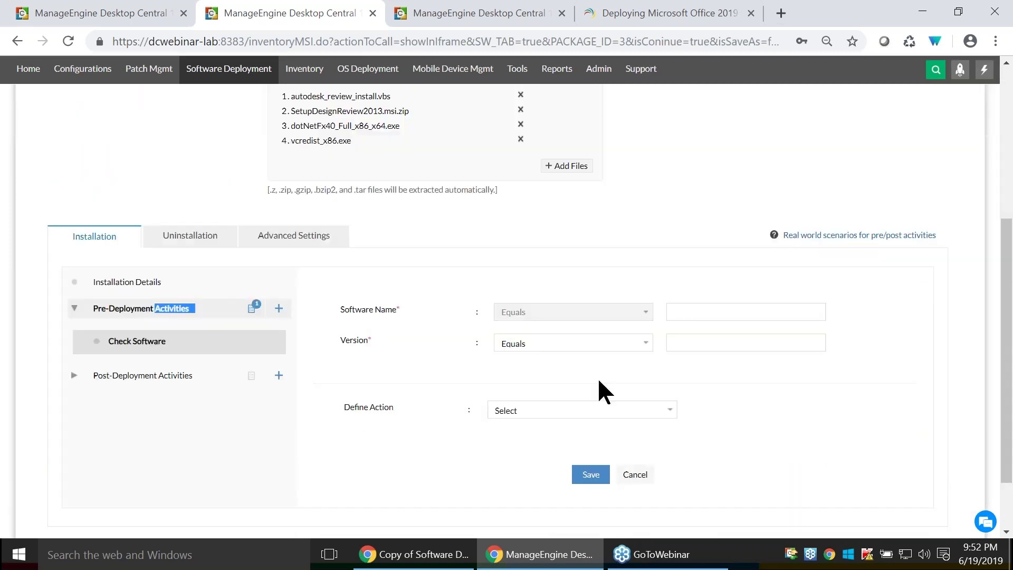
scroll(400, 466, up, 3)
scroll(400, 467, up, 2)
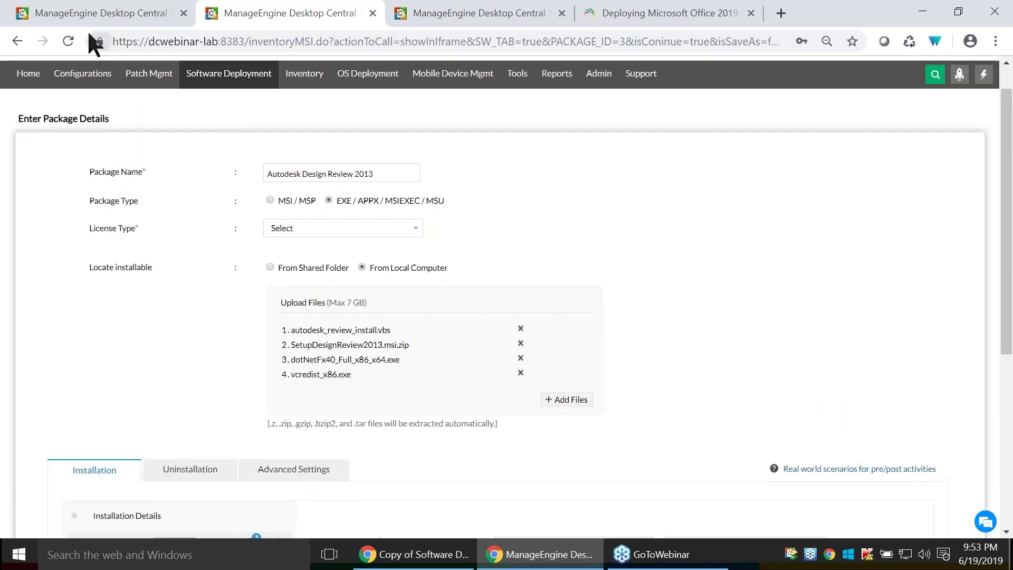
Switch to the slide presentation and advance to Scenario 2 on third-party applications without silent installation support.
key(alt+Tab)
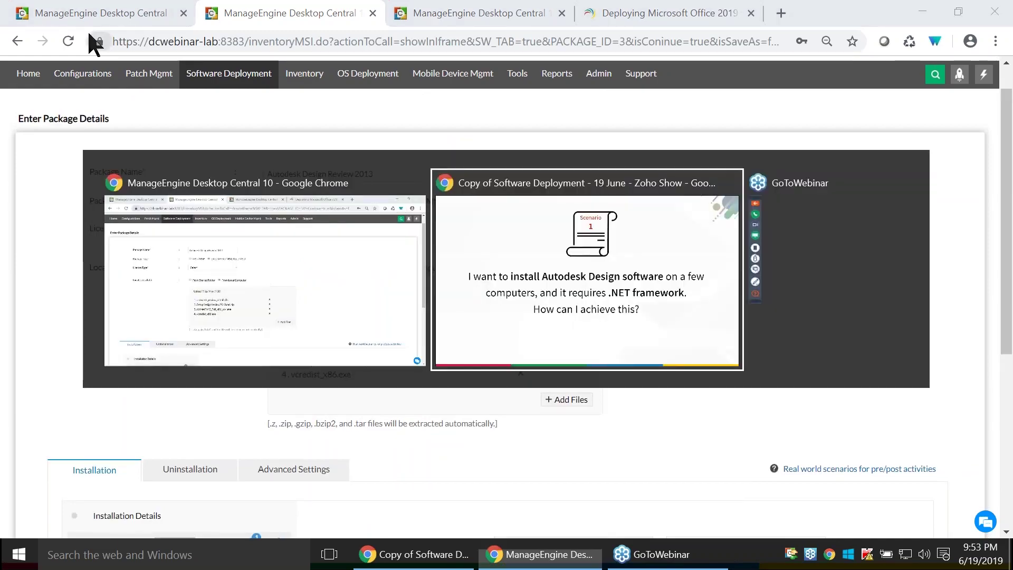
key(Right)
key(Right)
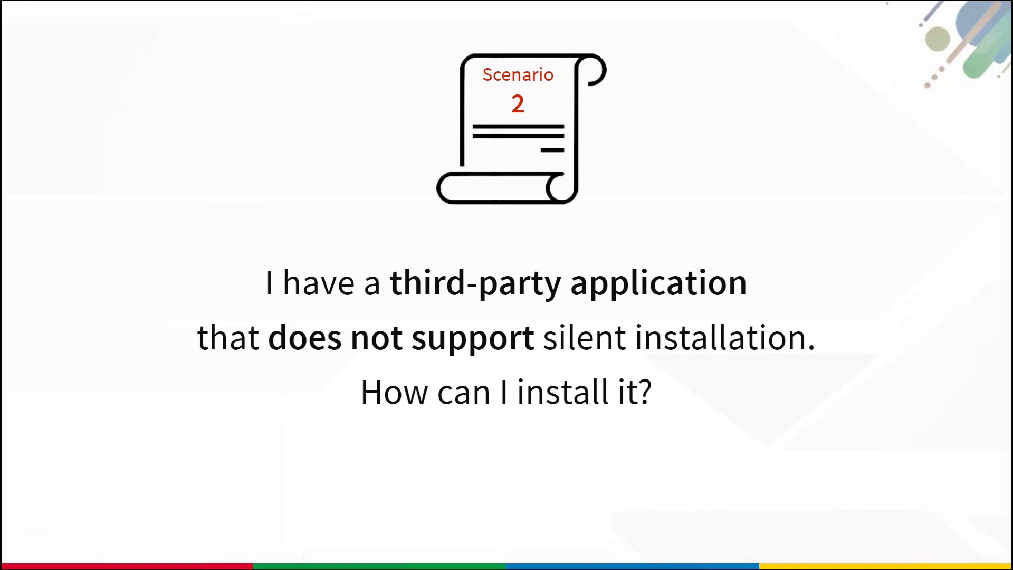
Return to the software packages in Desktop Central and start a computer installation configuration for .NET Framework 2.0.
key(alt+Tab)
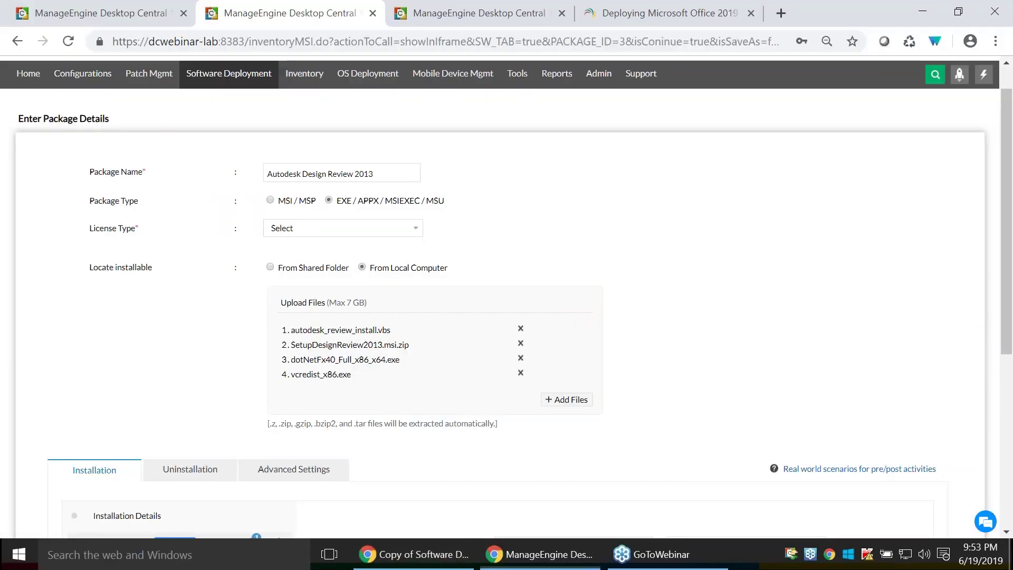
click(215, 79)
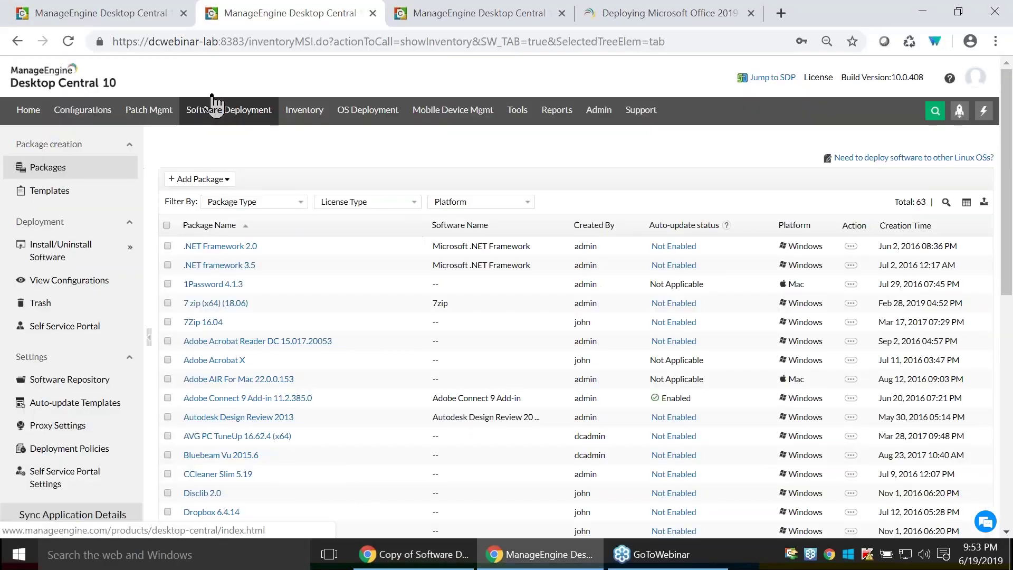
click(168, 246)
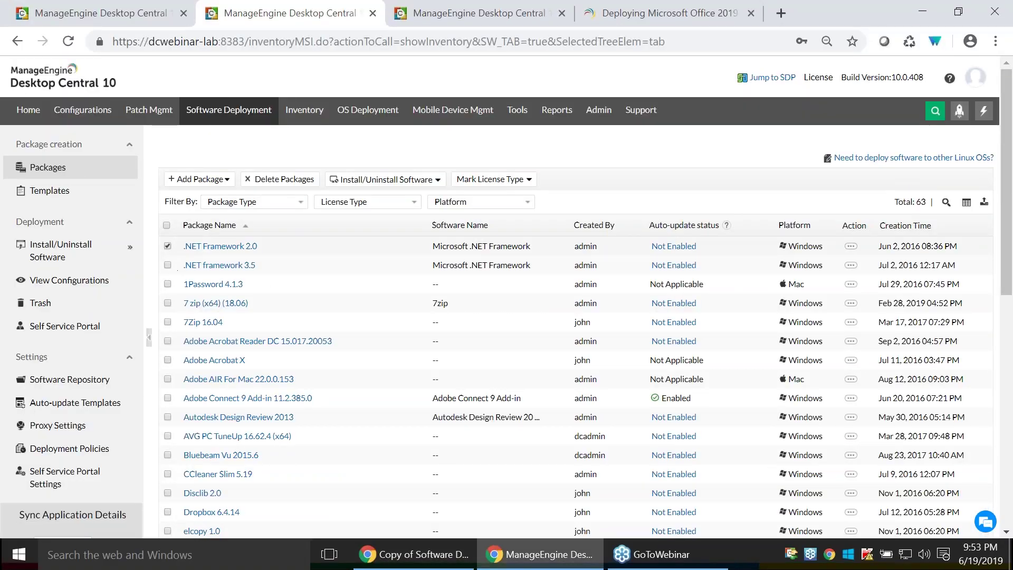
click(370, 179)
click(397, 240)
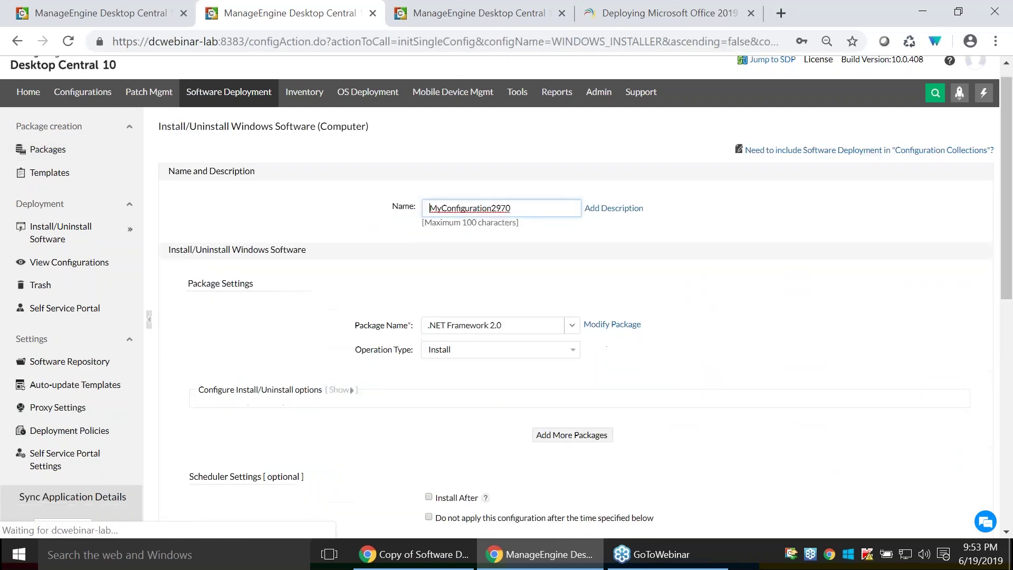
Expand the install/uninstall options and allow the user to interact with the Installation/Uninstallation Window, installing as System User.
scroll(433, 171, down, 5)
drag(428, 161, 673, 168)
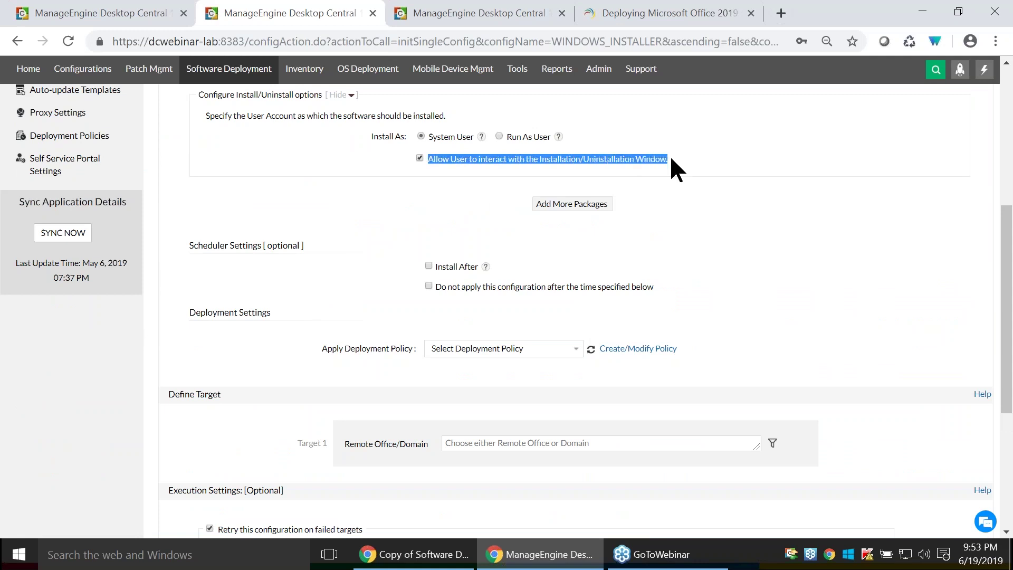
scroll(486, 310, up, 1)
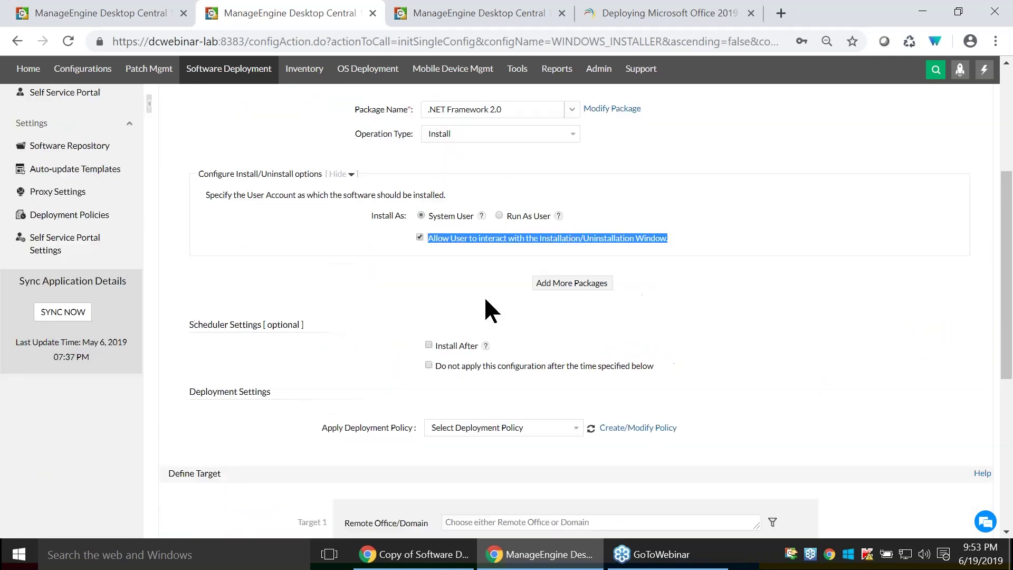
scroll(482, 299, up, 1)
scroll(543, 316, down, 2)
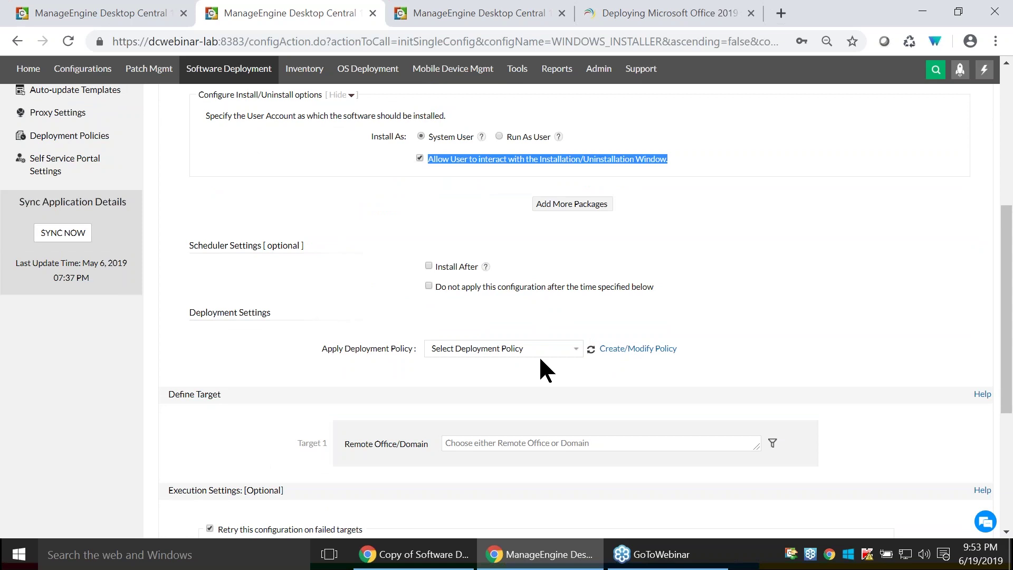
Switch to the slide presentation and advance to Scenario 3 on automatically installing applications for new sales people.
scroll(541, 359, up, 2)
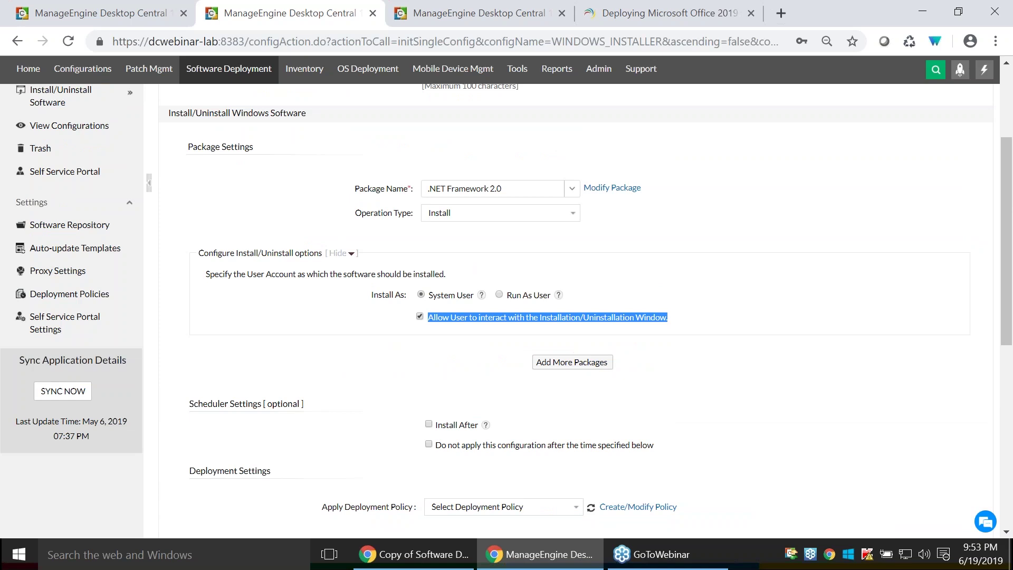
mouse_move(429, 566)
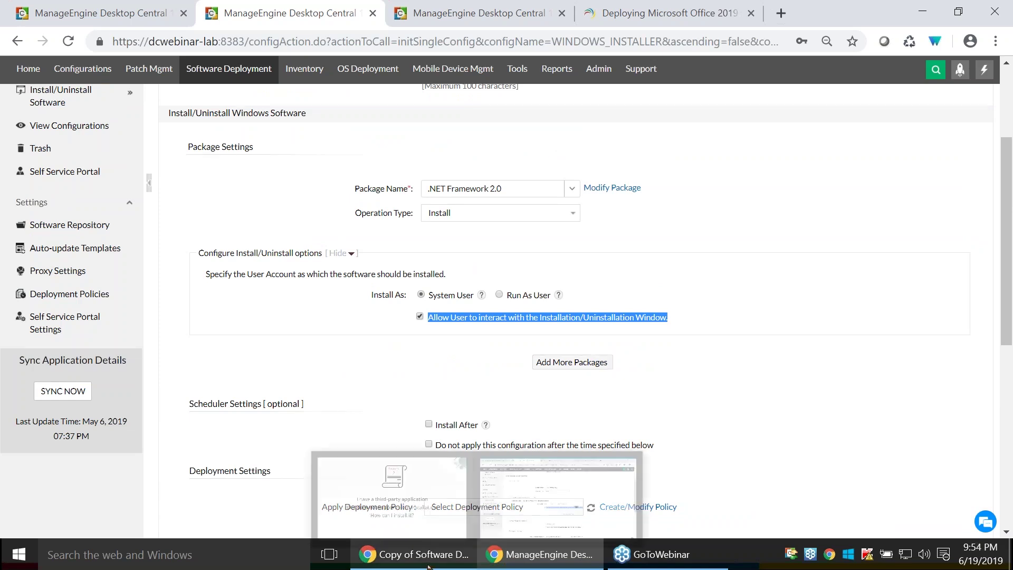
click(398, 496)
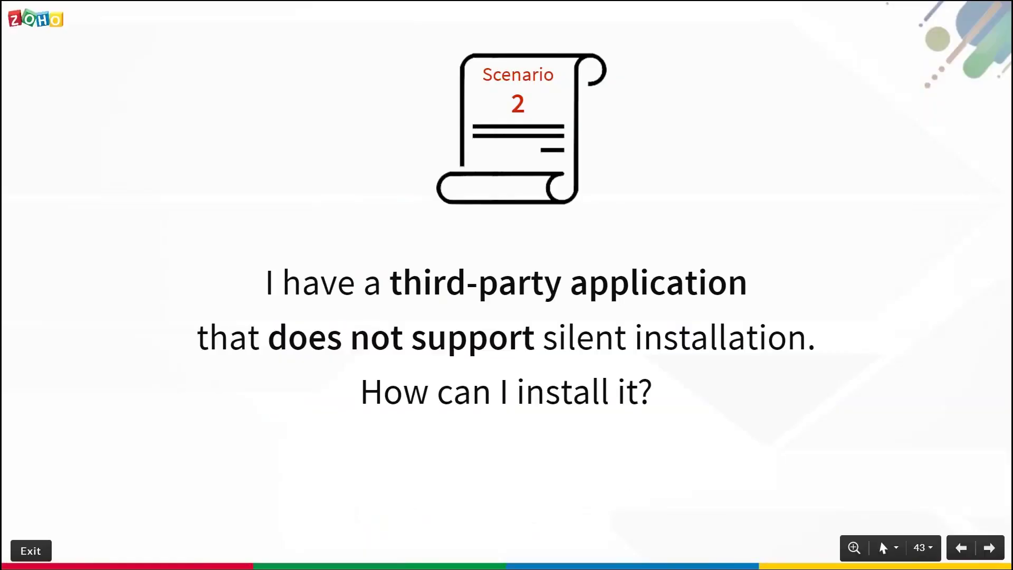
key(Right)
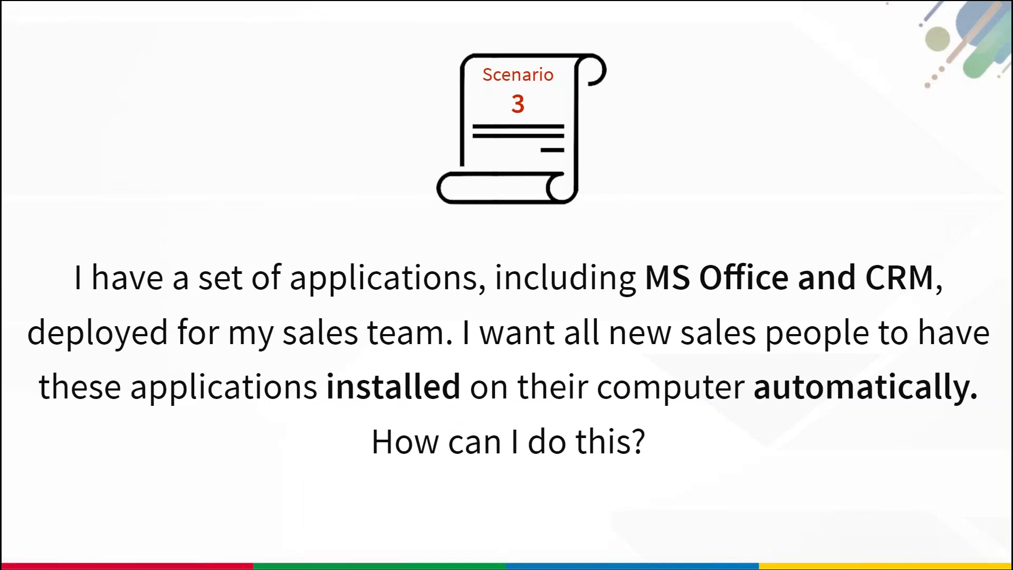
Return to Desktop Central and open the Configuration Settings page for configurations.
key(alt+Tab)
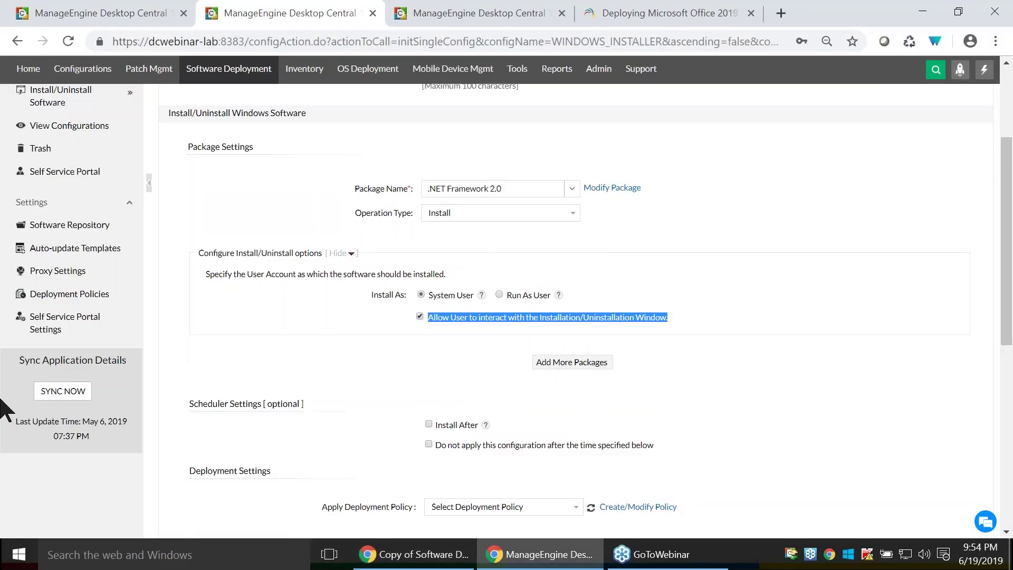
scroll(203, 332, up, 1)
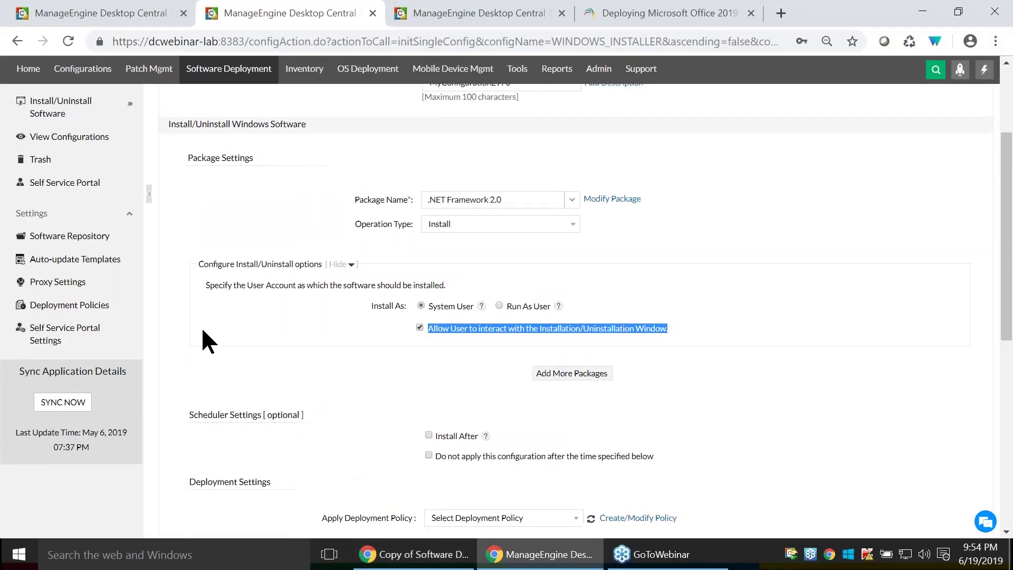
scroll(203, 330, up, 3)
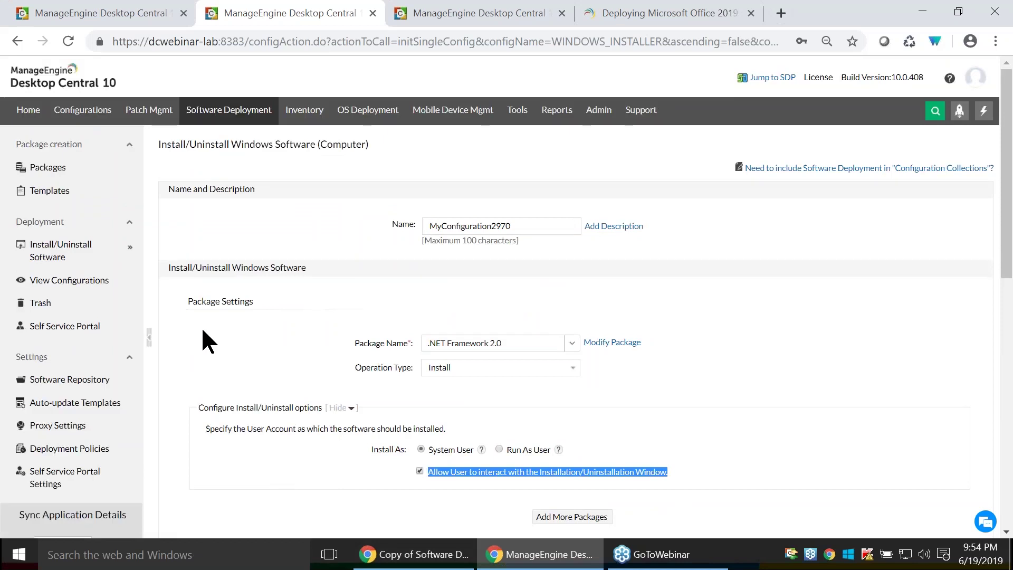
click(101, 111)
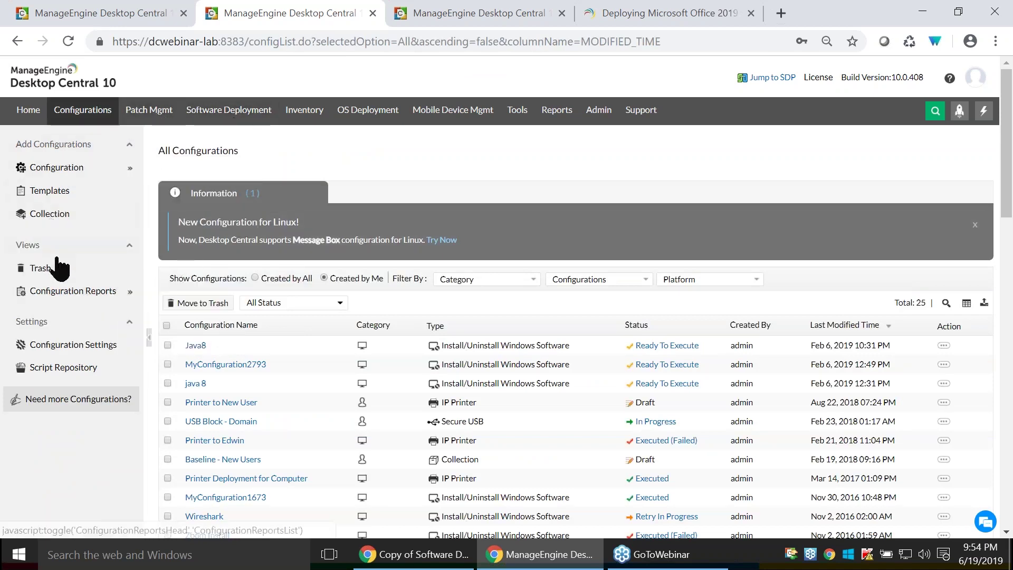
click(66, 344)
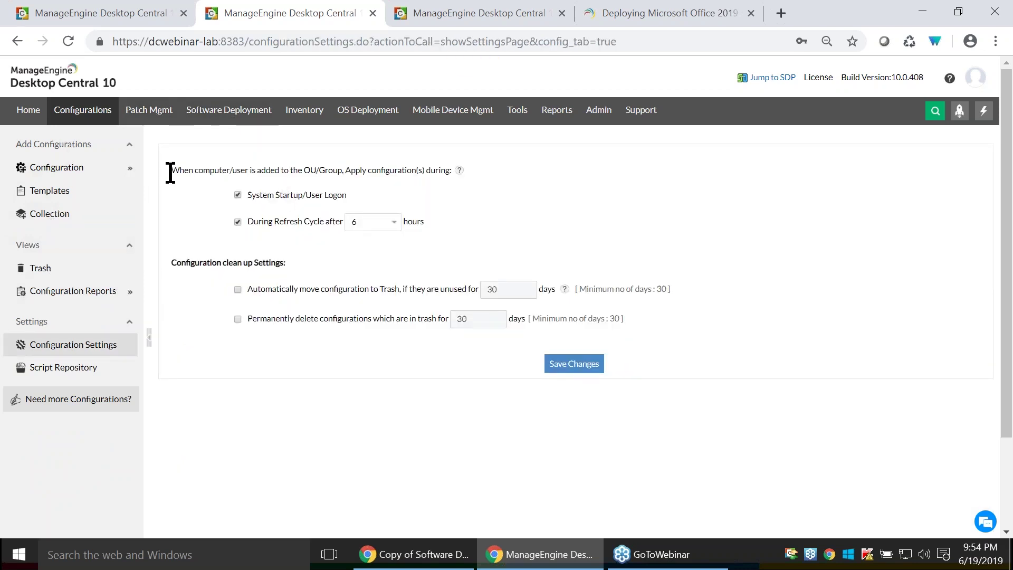
Highlight the options for computers or users added to an OU/Group and set the refresh cycle to 1 hour.
drag(172, 171, 332, 178)
click(395, 173)
drag(296, 196, 335, 197)
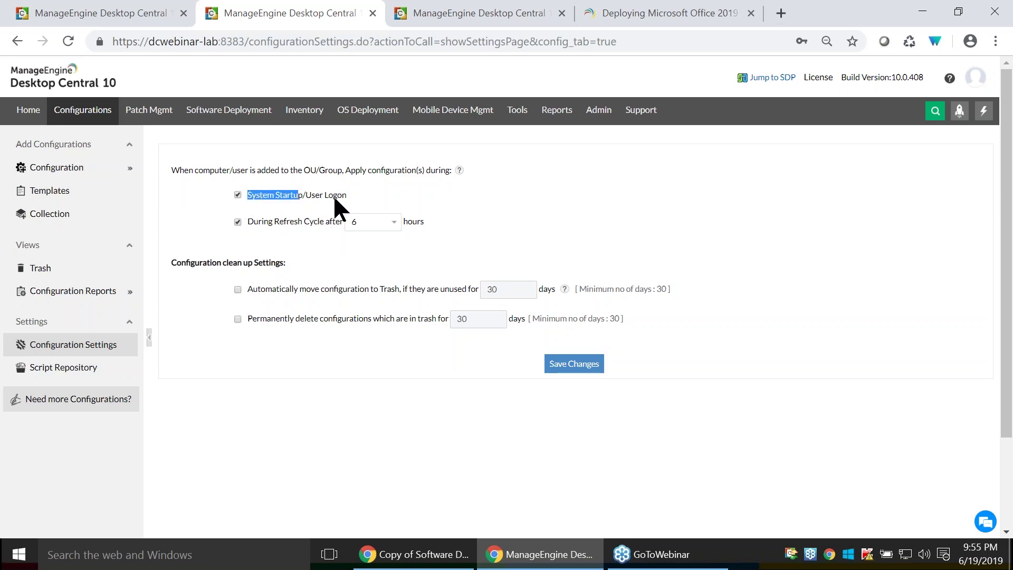
click(365, 216)
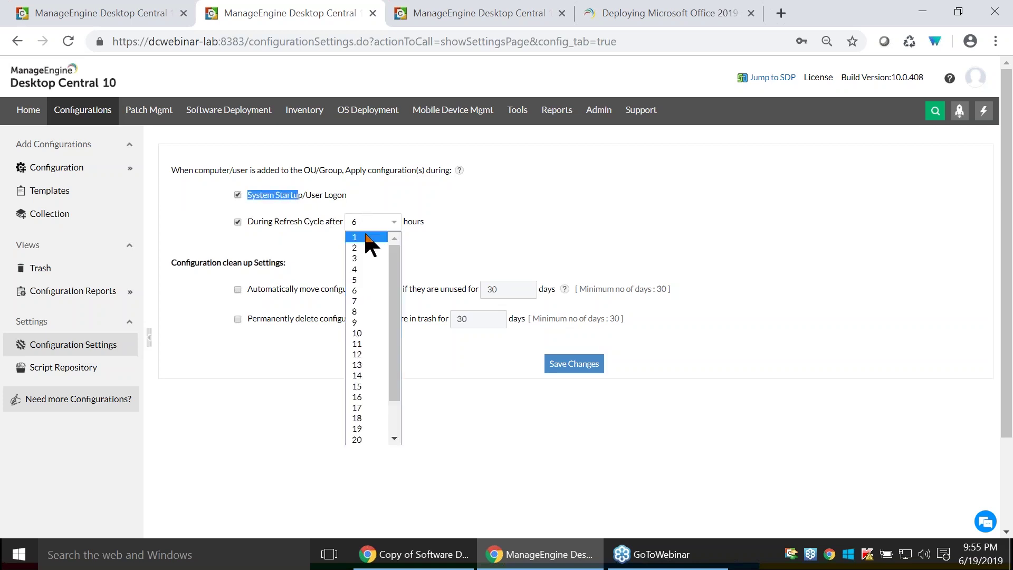
click(366, 236)
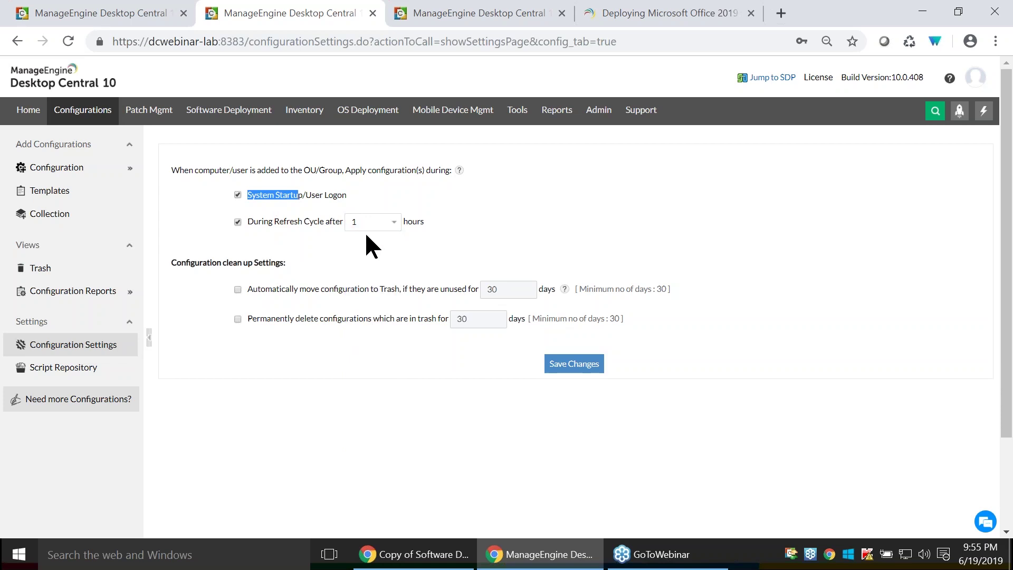
Switch to the slide presentation and advance to Scenario 4 on troubleshooting a failed business app deployment.
click(407, 562)
click(392, 488)
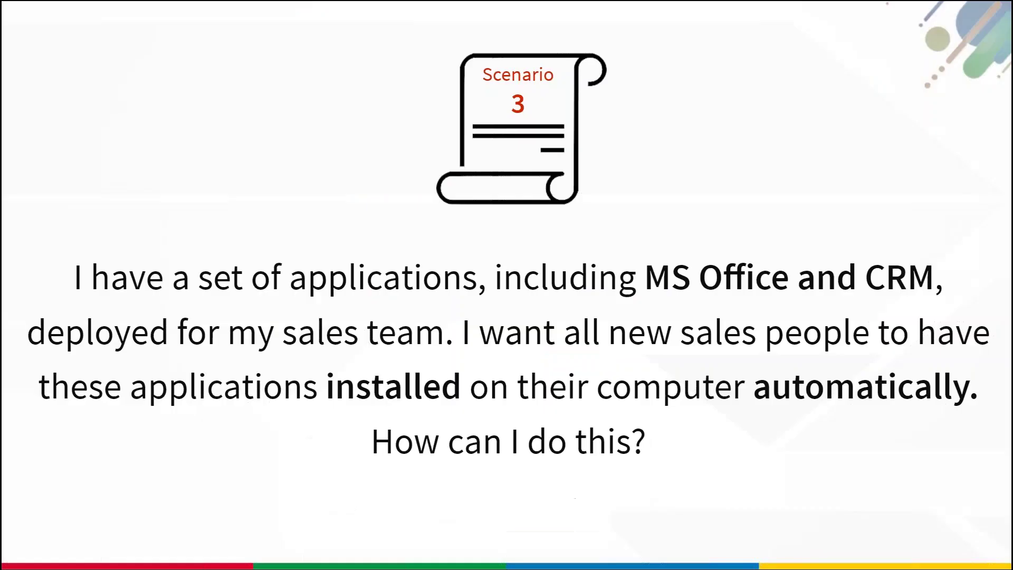
key(Right)
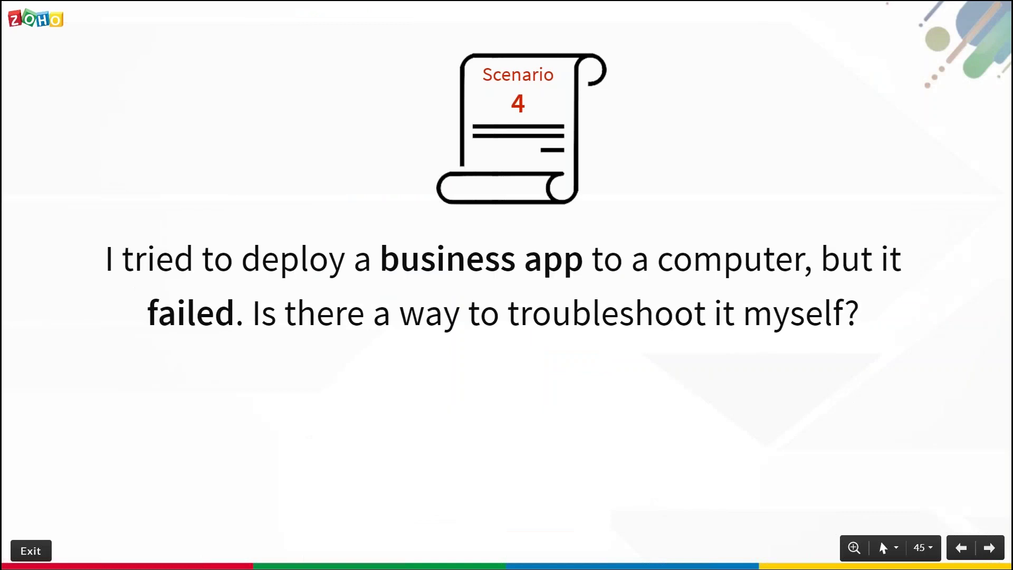
Return to Desktop Central's software deployment packages and start adding a new Windows package.
key(alt+Tab)
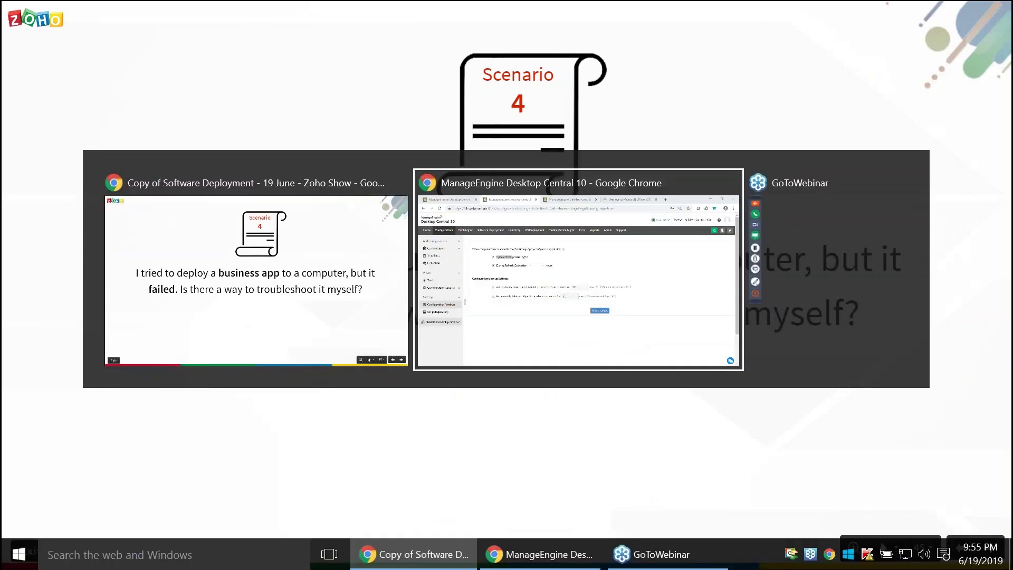
click(229, 109)
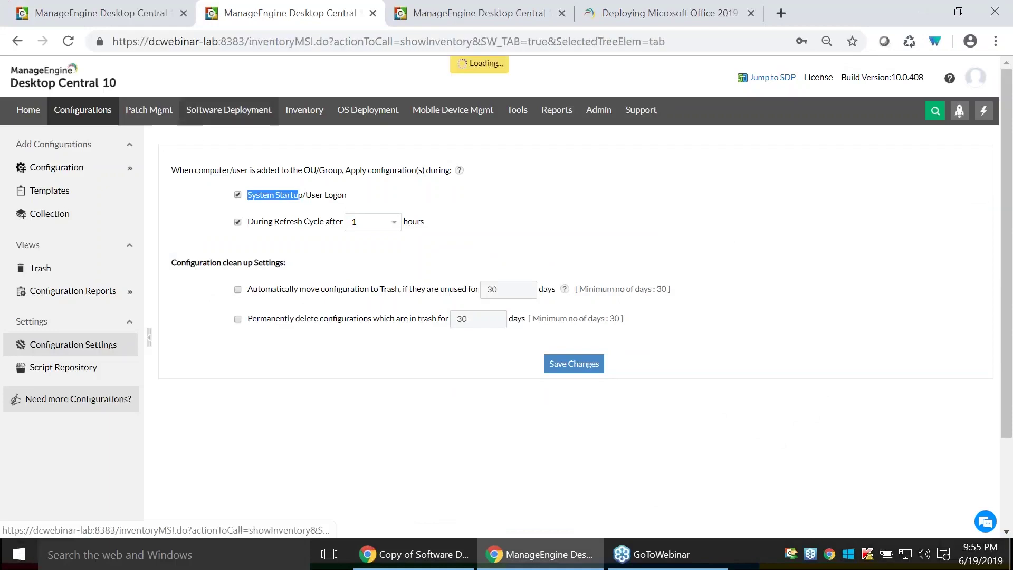
click(188, 182)
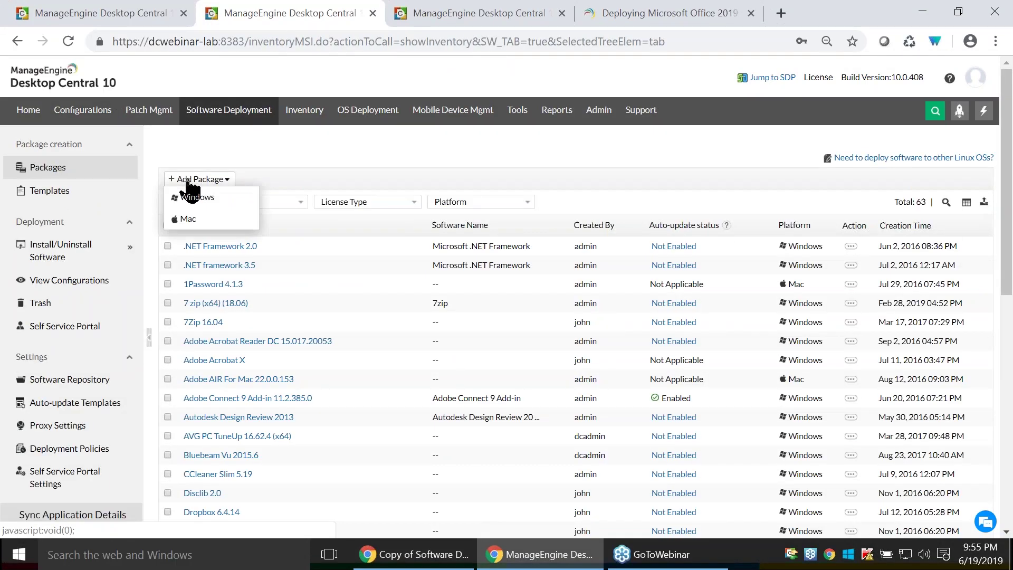
click(186, 194)
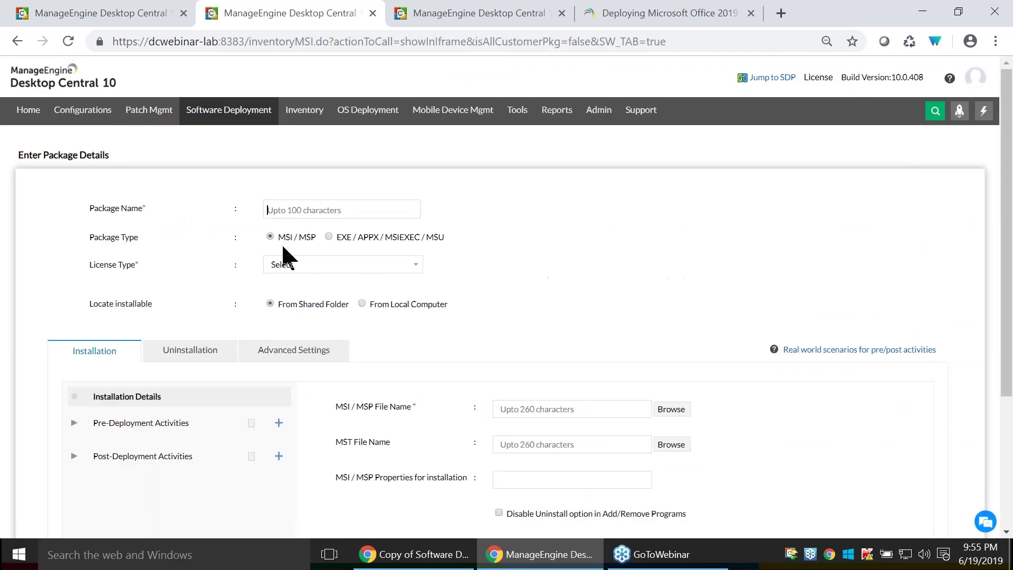
Enable logging for troubleshooting in the new package's advanced settings and highlight that option.
click(293, 352)
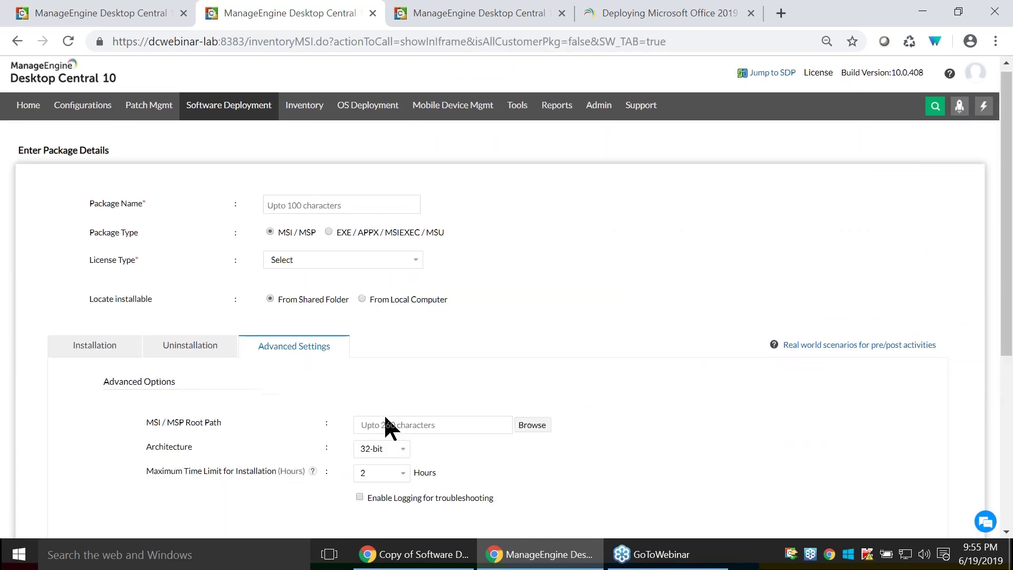
scroll(389, 425, down, 2)
click(360, 422)
drag(368, 425, 482, 424)
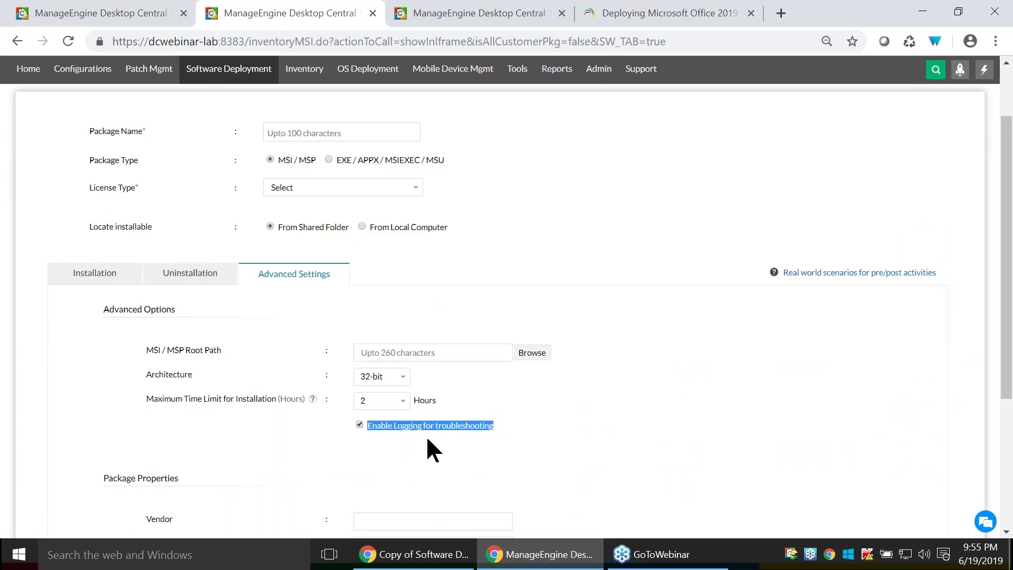
scroll(426, 444, up, 2)
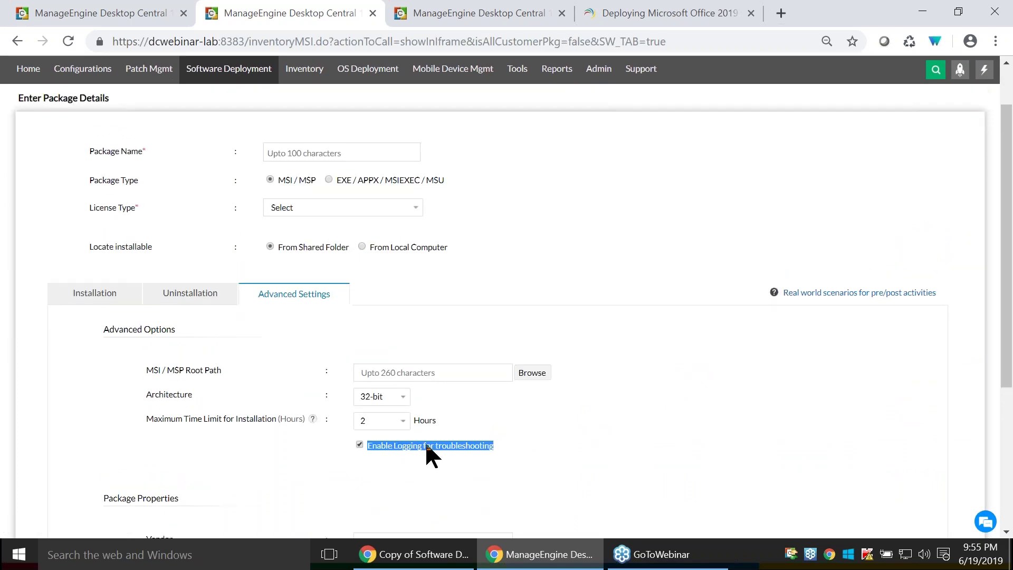
Name the new package Skype without choosing a suggested application, and review its advanced options.
scroll(414, 457, up, 1)
click(278, 209)
text(Sk)
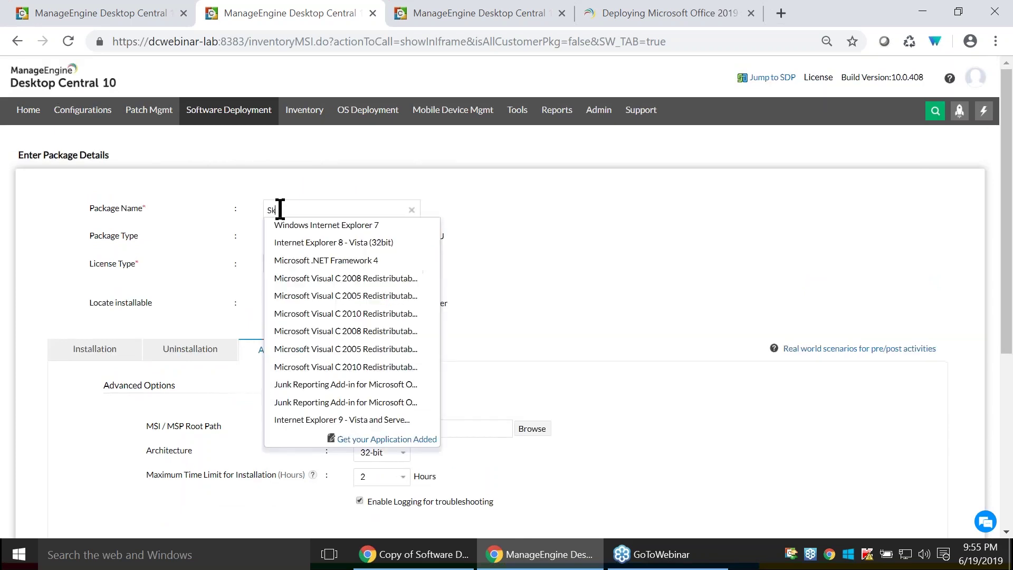
text(ype)
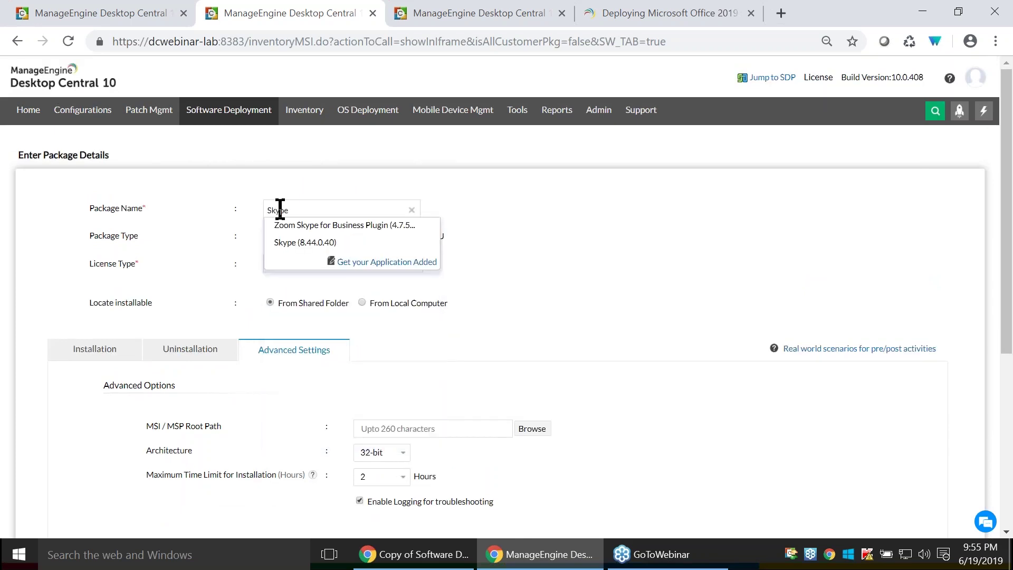
click(353, 172)
scroll(391, 383, down, 3)
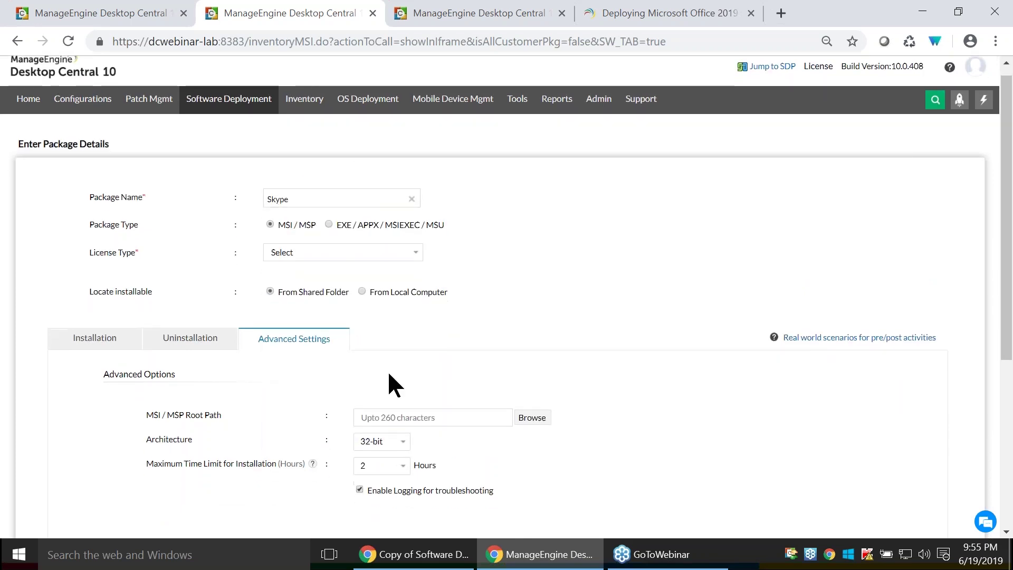
scroll(393, 445, up, 2)
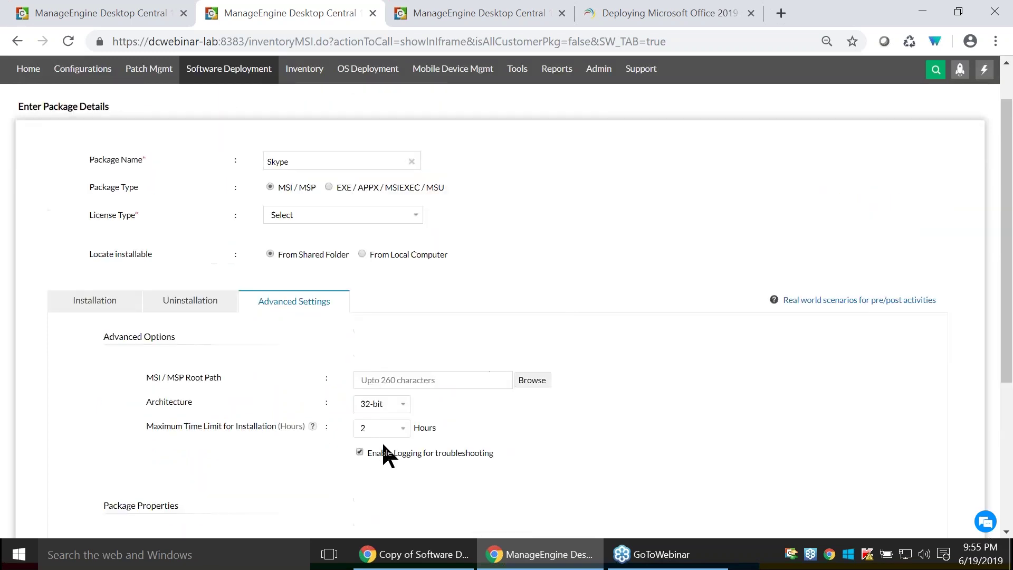
scroll(244, 441, up, 1)
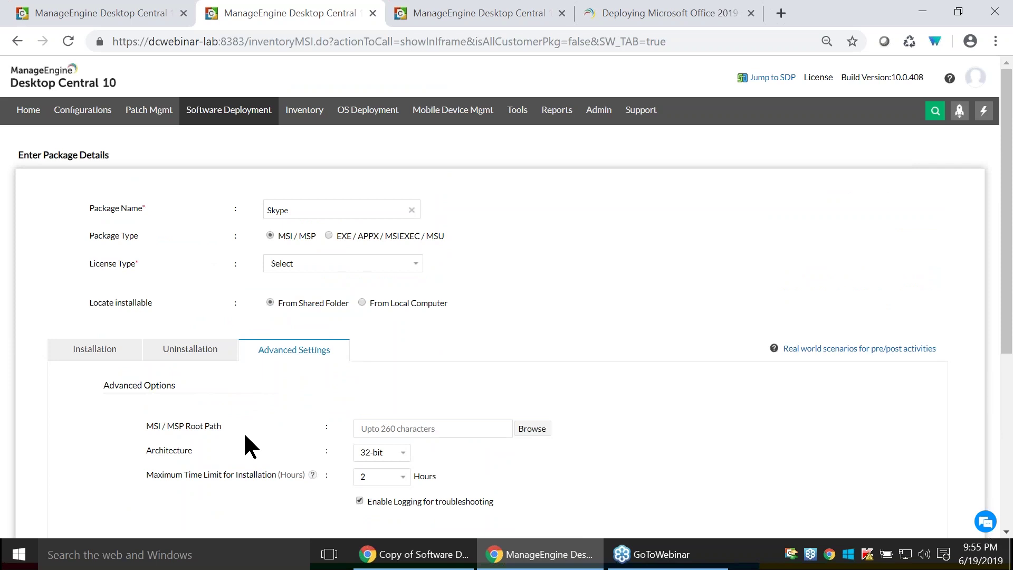
Switch to the slide presentation, show the agent logs folder slide, and advance to question 1 on installing unlisted Mac applications.
click(444, 559)
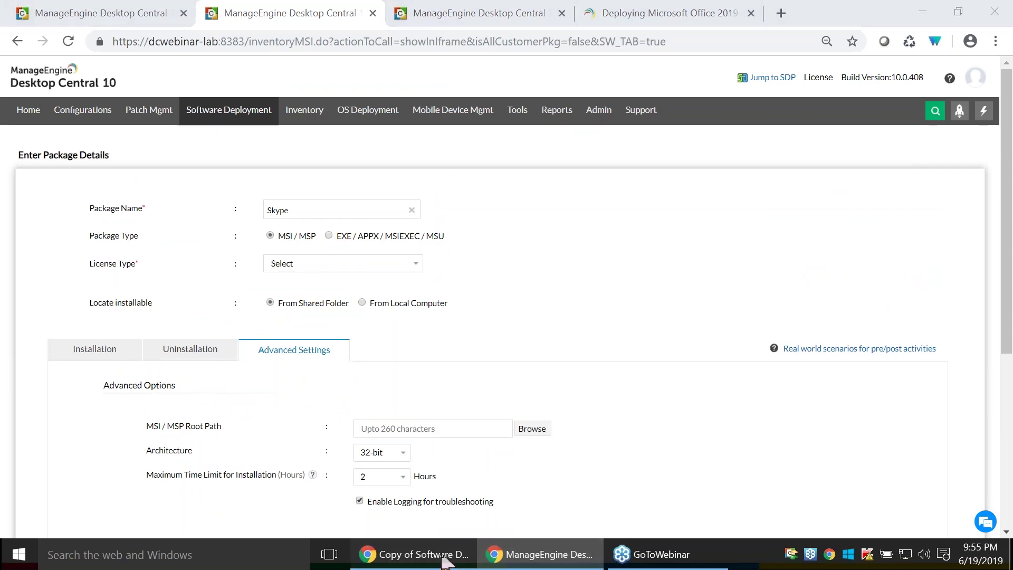
key(Right)
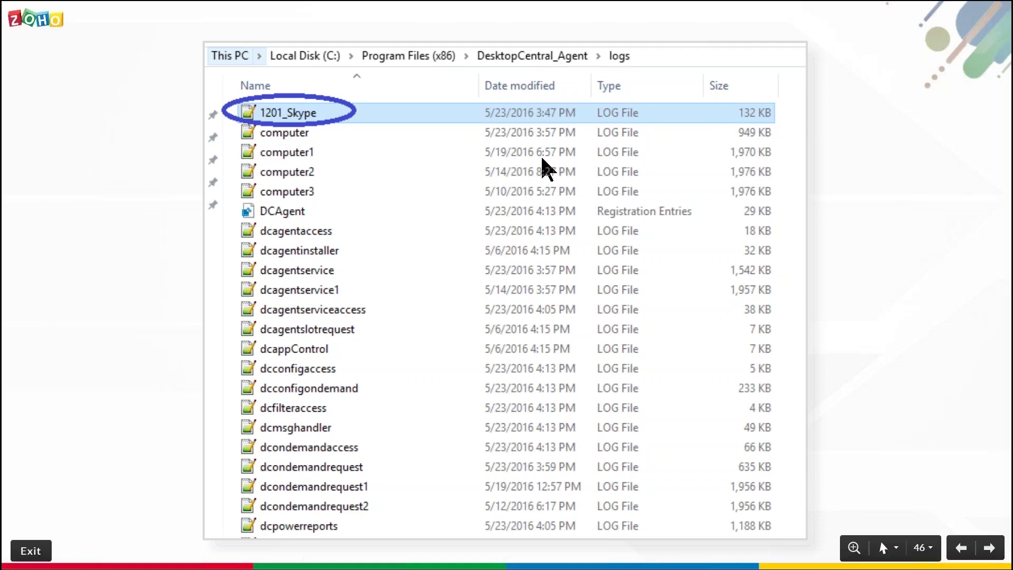
click(459, 210)
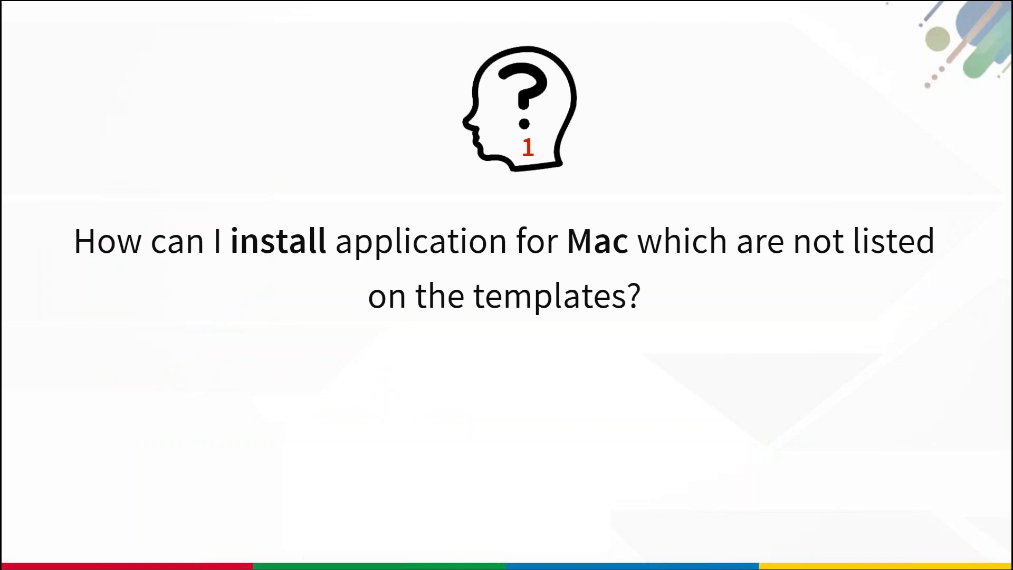
Switch from the slide presentation back to Desktop Central.
key(alt+Tab)
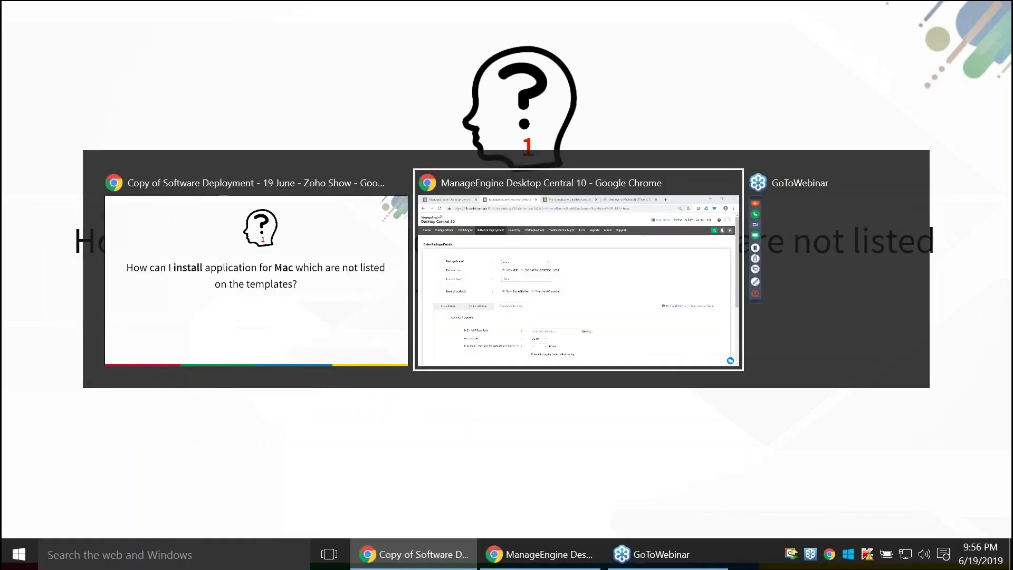